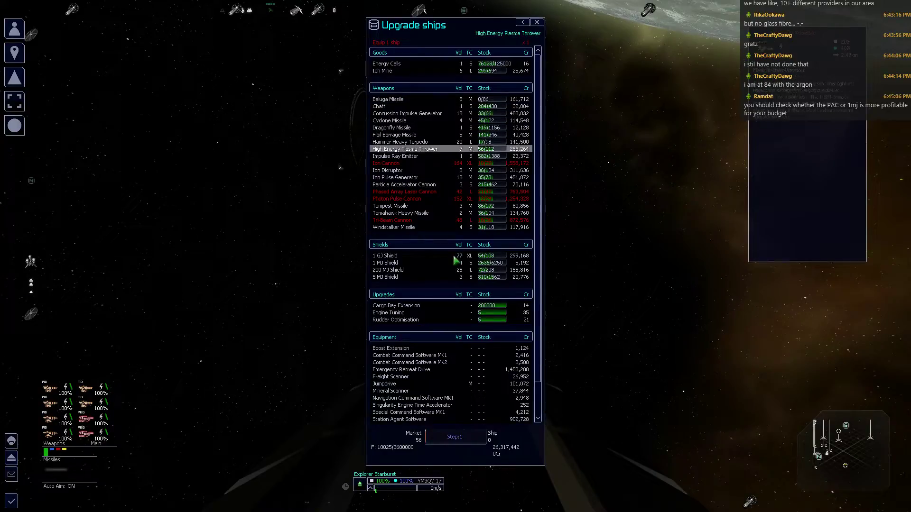
pyautogui.press('Down')
pyautogui.press('Down')
pyautogui.press('Down')
pyautogui.press('Down')
pyautogui.press('Down')
pyautogui.press('Down')
pyautogui.press('Down')
pyautogui.press('Down')
pyautogui.press('Down')
# Install Engine Tuning and Rudder Optimisation, and buy Combat Command Software MK1 and MK2.
pyautogui.press('Up')
pyautogui.press('Up')
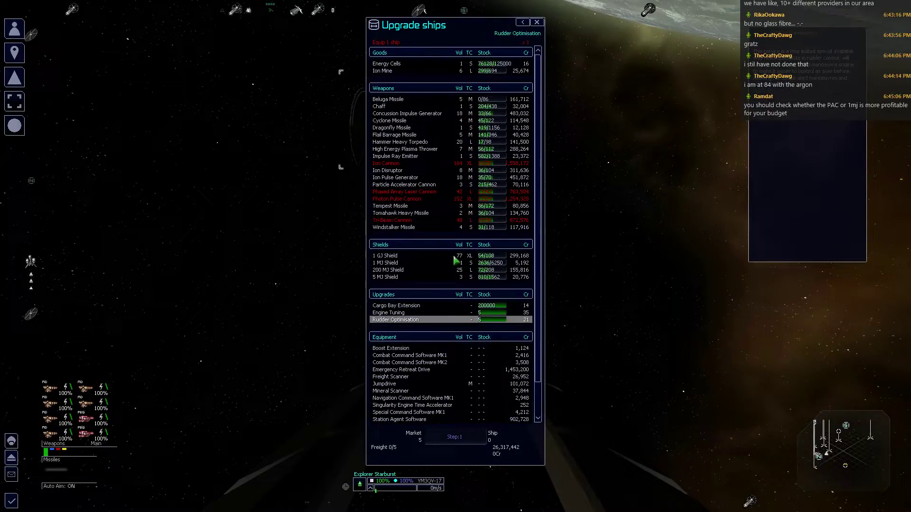
pyautogui.press('Up')
pyautogui.press('Up')
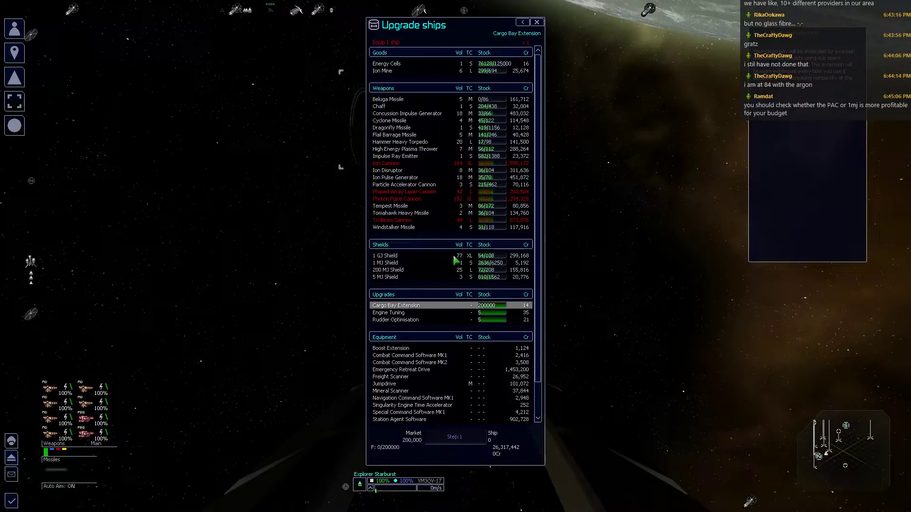
pyautogui.press('Down')
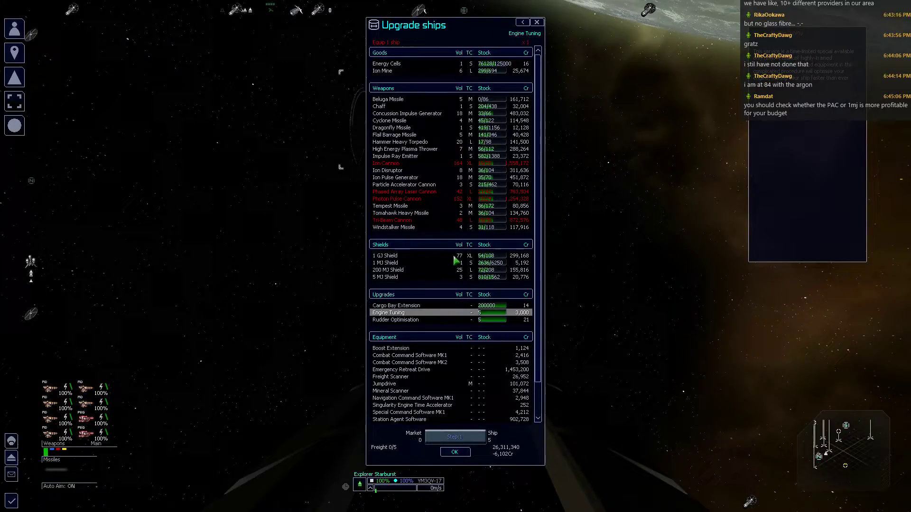
pyautogui.press('Return')
pyautogui.press('Return')
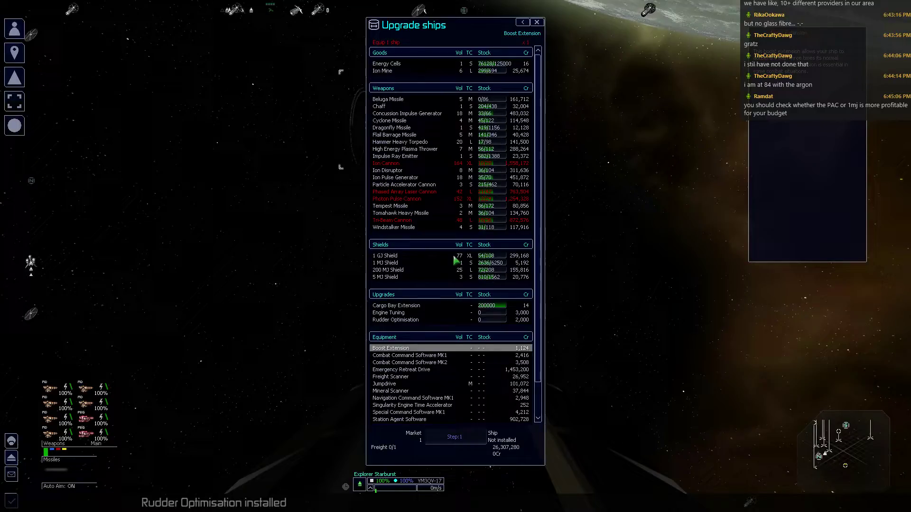
pyautogui.press('Down')
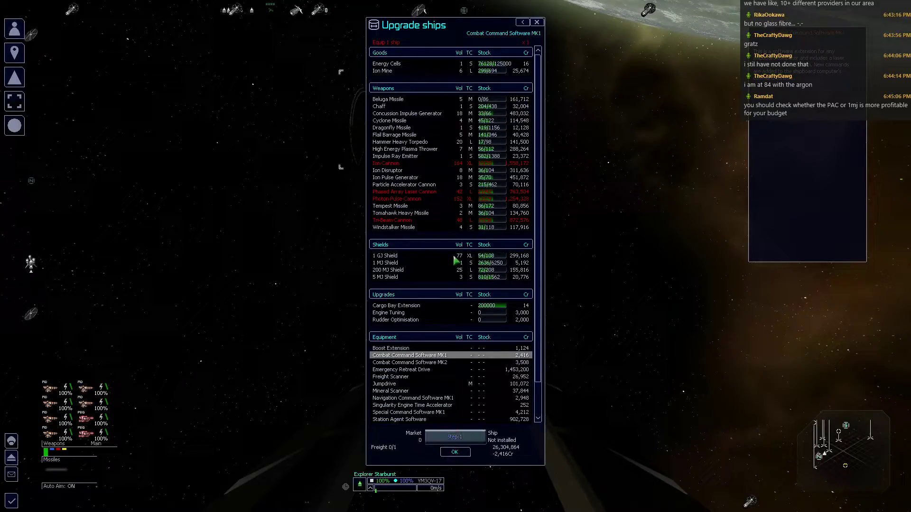
pyautogui.press('Return')
pyautogui.press('Return')
pyautogui.press('Down')
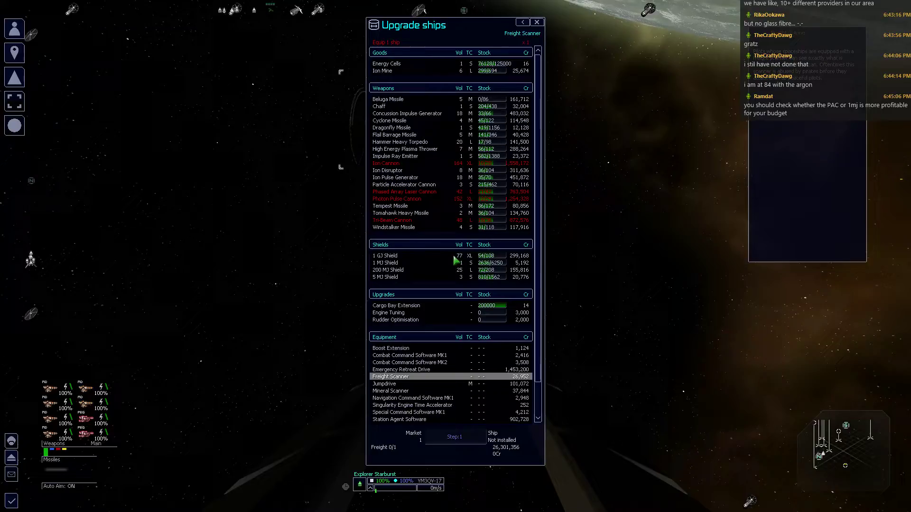
# Buy the Jumpdrive, the next command software packages and Station Agent Software.
pyautogui.press('Down')
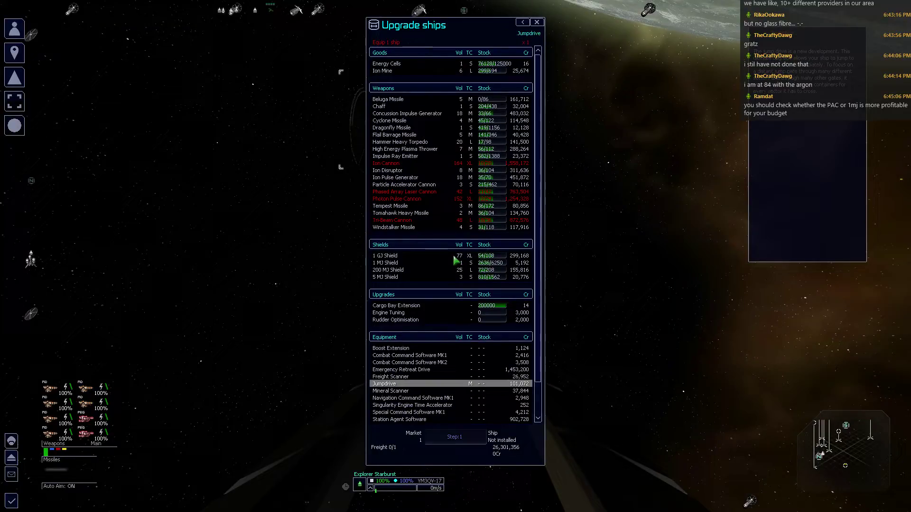
pyautogui.press('Return')
pyautogui.press('Down')
pyautogui.press('Down')
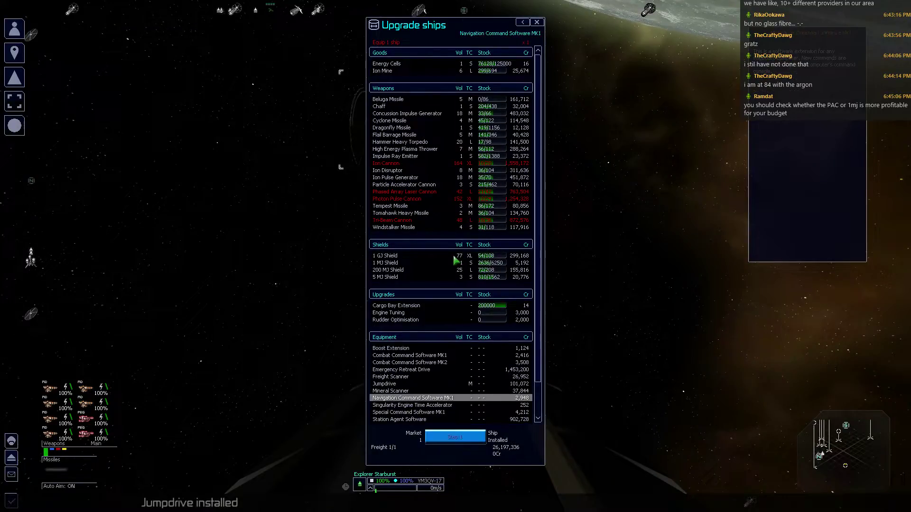
pyautogui.press('Return')
pyautogui.press('Down')
pyautogui.press('Return')
pyautogui.press('Down')
pyautogui.press('Return')
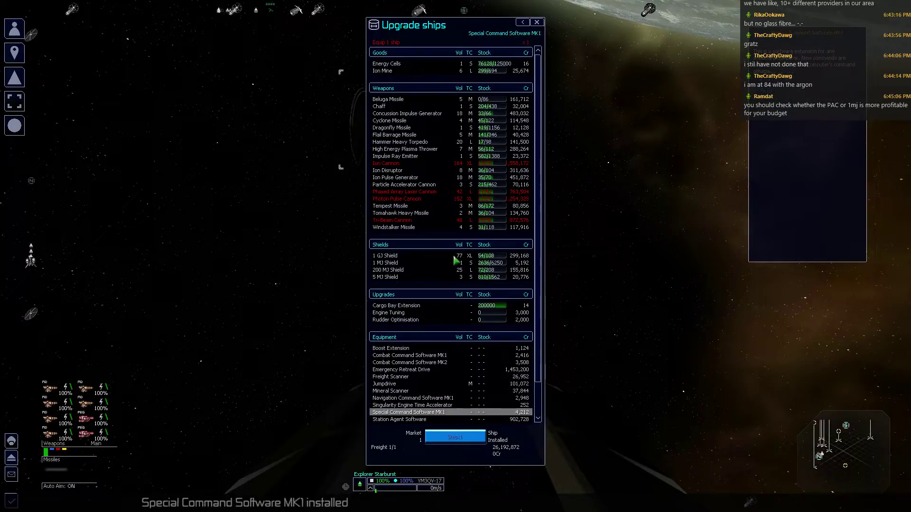
pyautogui.press('Down')
pyautogui.press('Return')
# Buy Trade Command Software MK2, Trade Run Extension and the Triplex Scanner.
pyautogui.press('Down')
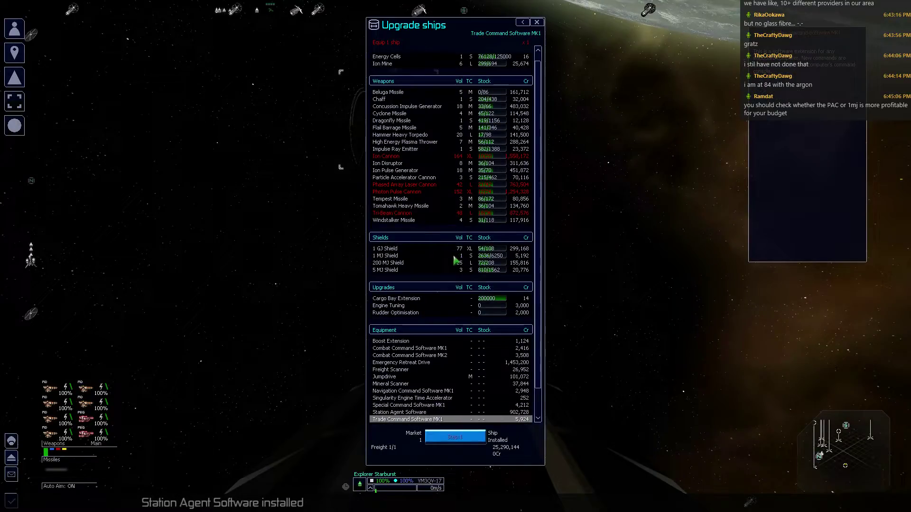
pyautogui.press('Down')
pyautogui.press('Return')
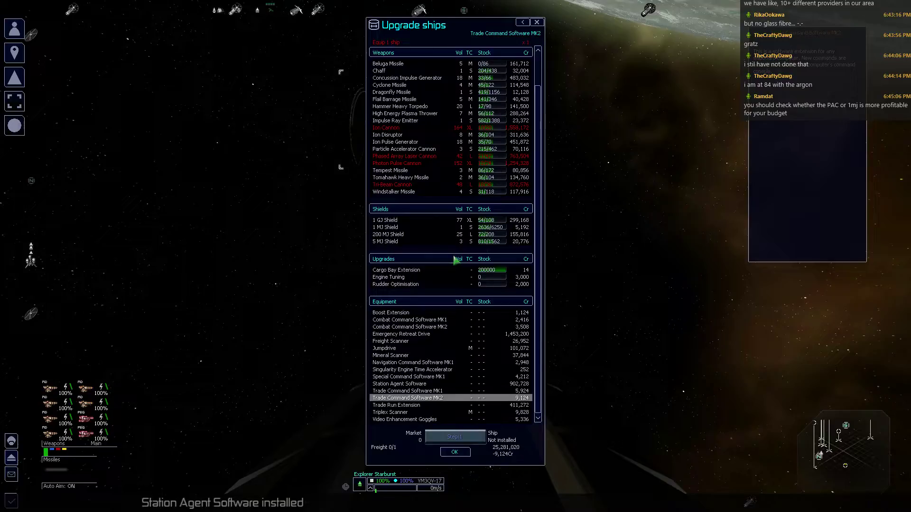
pyautogui.press('Down')
pyautogui.press('Return')
pyautogui.press('Down')
pyautogui.press('Return')
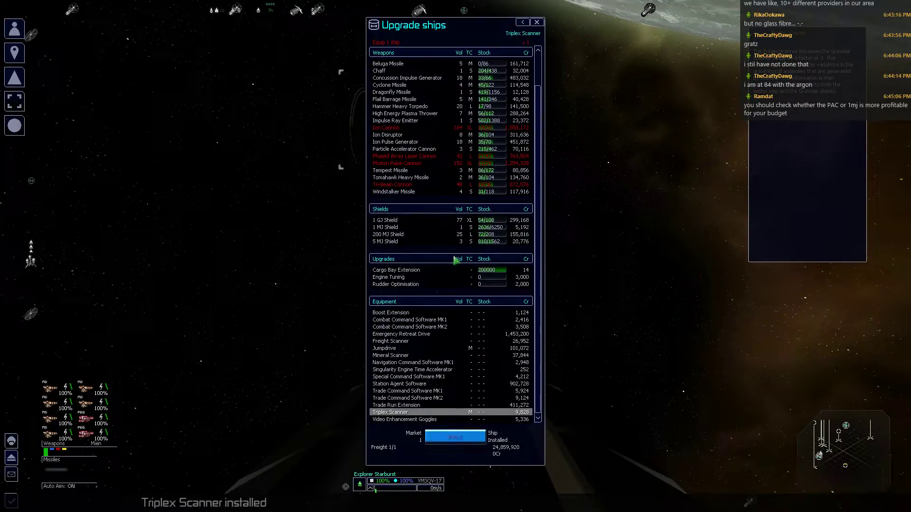
pyautogui.press('Down')
# Buy the Emergency Retreat Drive and return to the Trade menu.
pyautogui.press('Up')
pyautogui.press('Up')
pyautogui.press('Up')
pyautogui.press('Up')
pyautogui.press('Up')
pyautogui.press('Up')
pyautogui.press('Up')
pyautogui.press('Up')
pyautogui.press('Up')
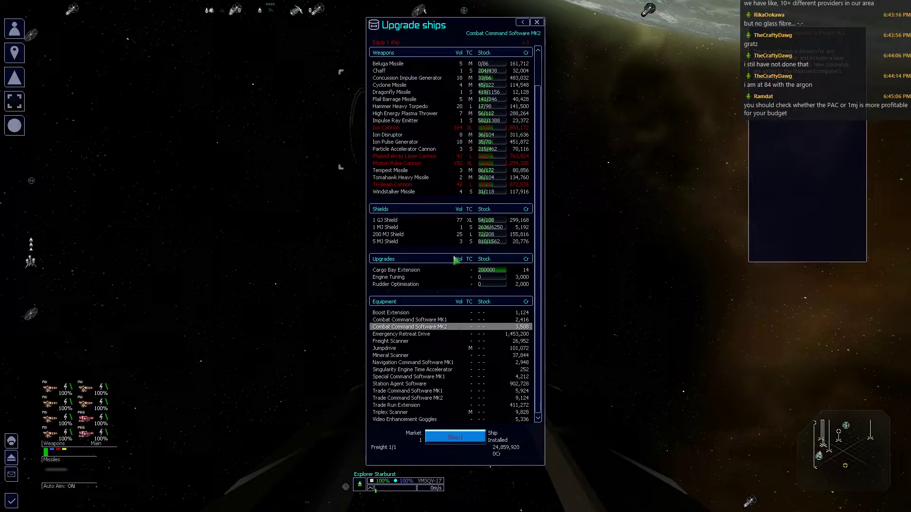
pyautogui.press('Down')
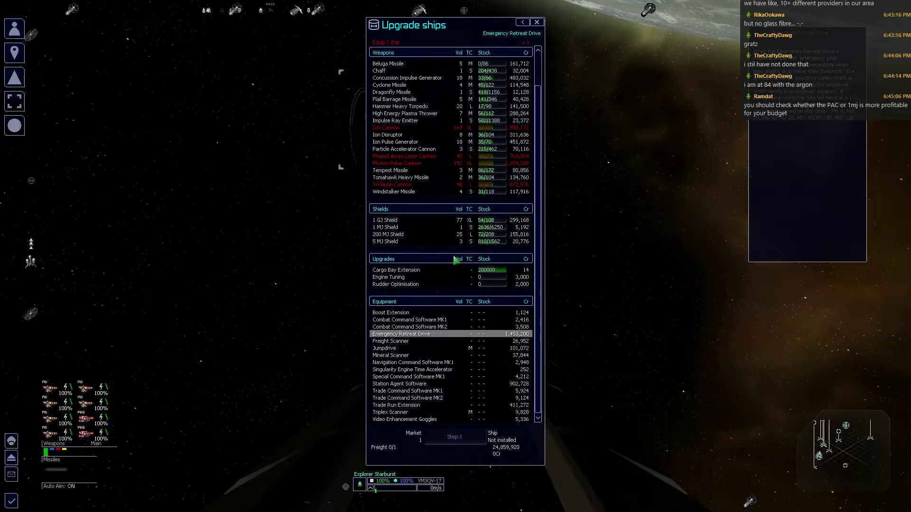
pyautogui.press('Return')
pyautogui.press('Up')
pyautogui.press('Up')
pyautogui.press('Up')
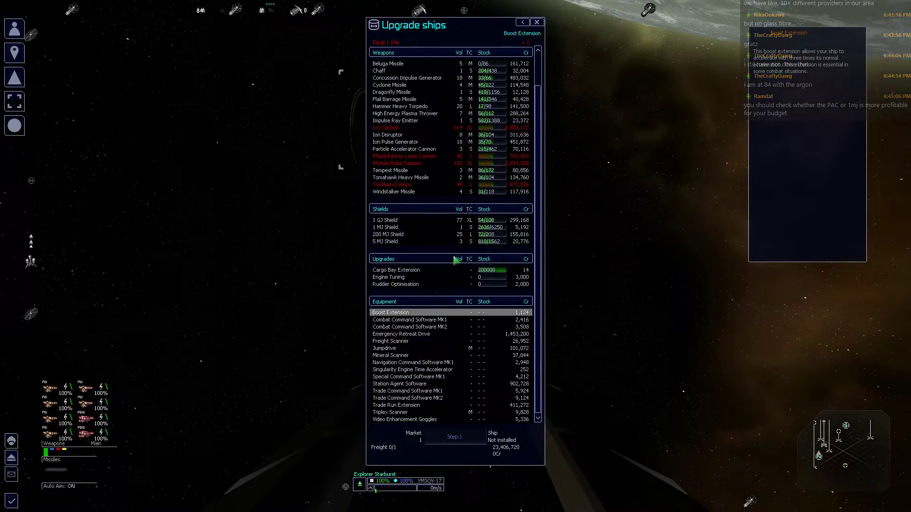
pyautogui.press('Escape')
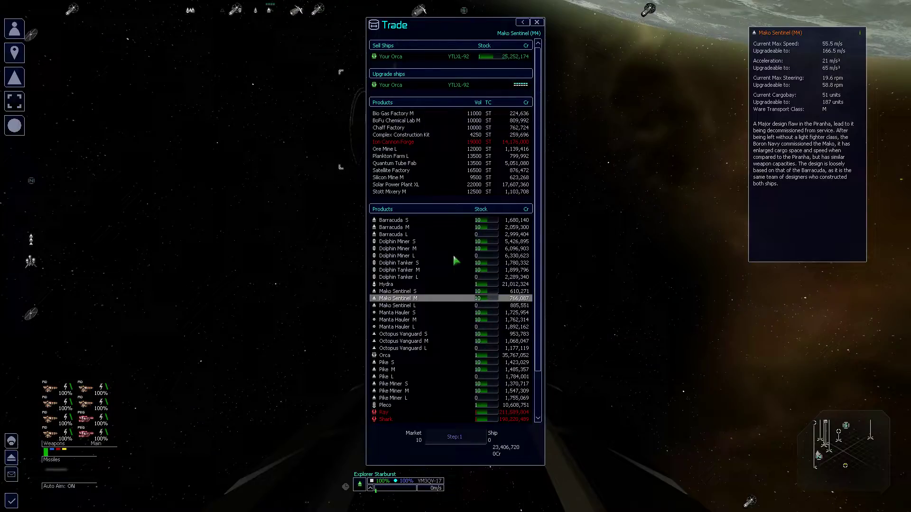
# Review the Orca's Ship Info for installed engine, rudder and combat software extensions, then return to Trade.
pyautogui.press('Home')
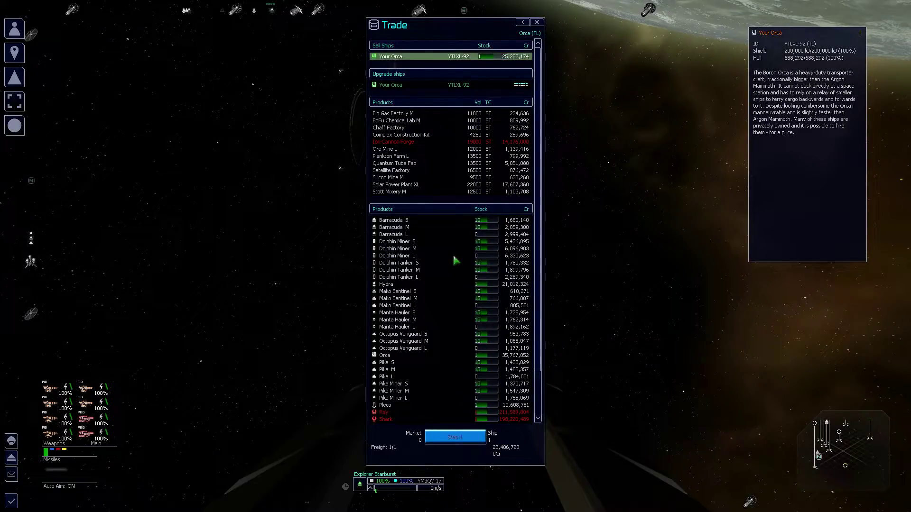
pyautogui.press('i')
pyautogui.press('pagedown')
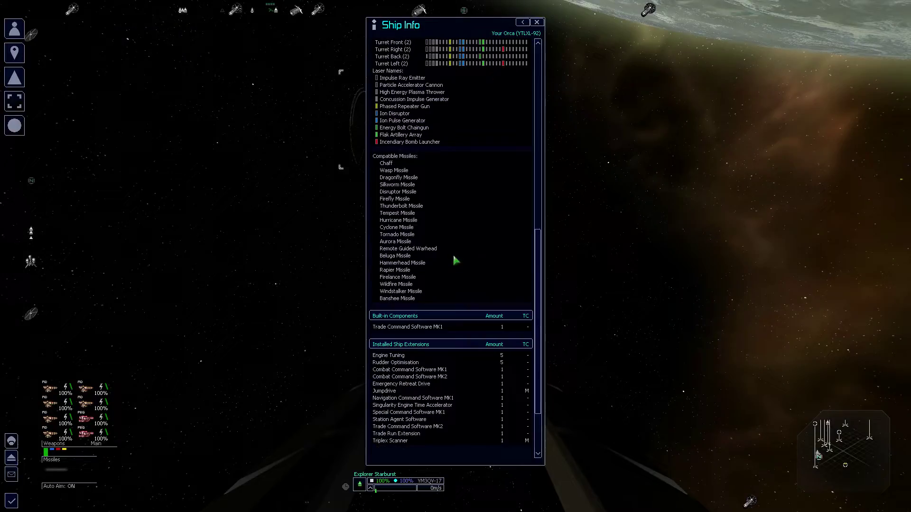
pyautogui.press('pageup')
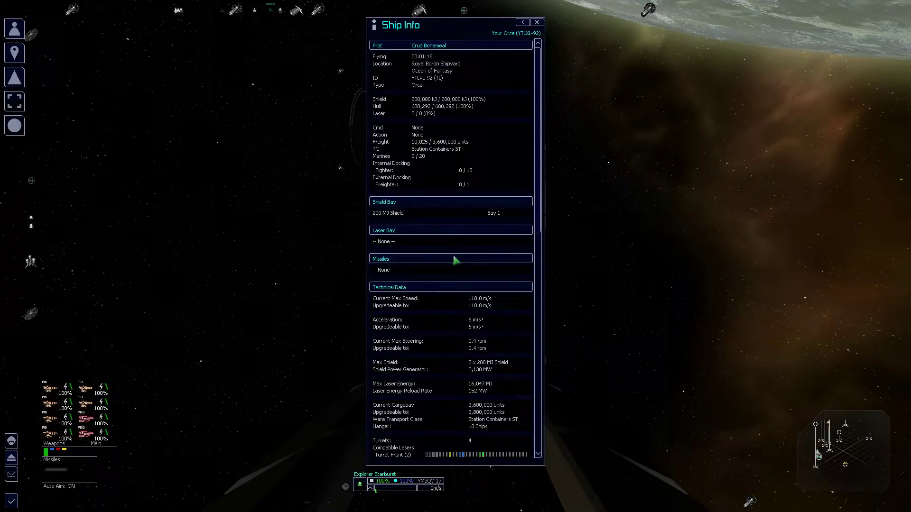
pyautogui.scroll(-10, 455, 261)
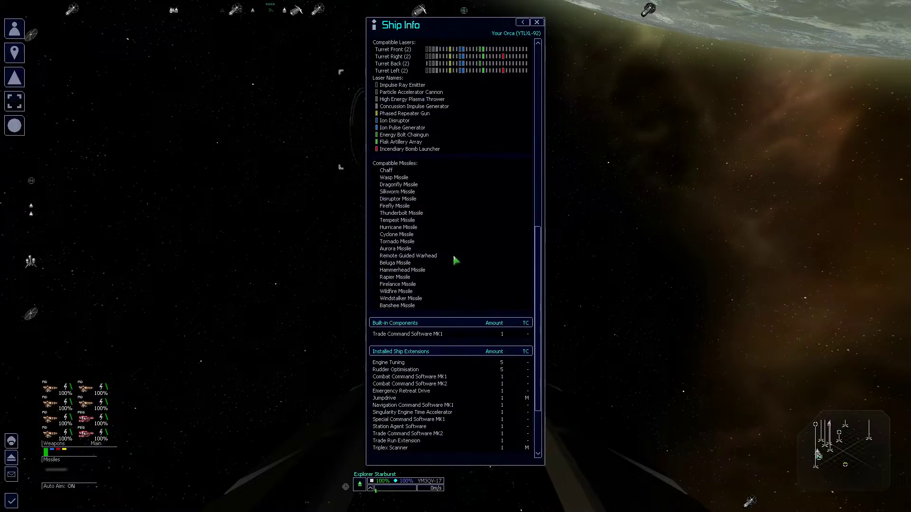
pyautogui.scroll(2, 456, 261)
pyautogui.scroll(2, 456, 261)
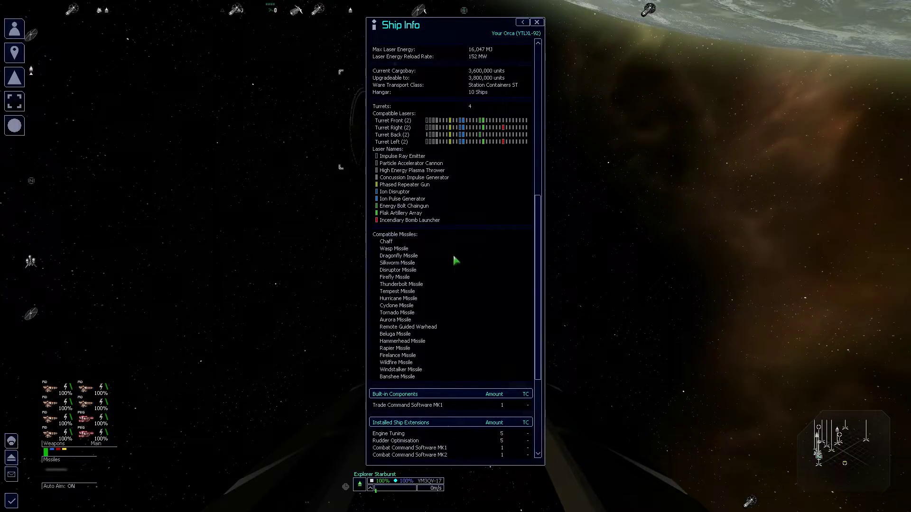
pyautogui.press('Escape')
# Open Upgrade ships for the Orca and browse weapons down to the Ion Disruptor and Ion Pulse Generator.
pyautogui.press('Down')
pyautogui.press('Down')
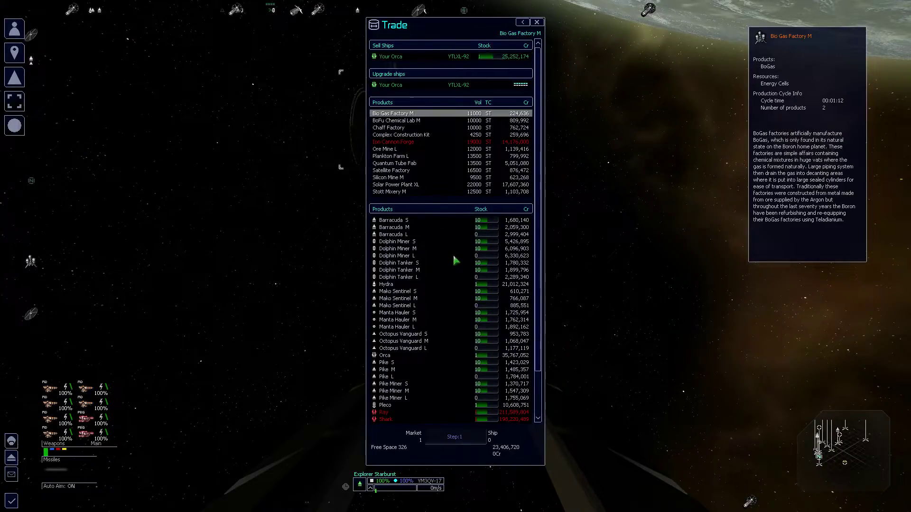
pyautogui.press('Up')
pyautogui.press('Return')
pyautogui.press('Return')
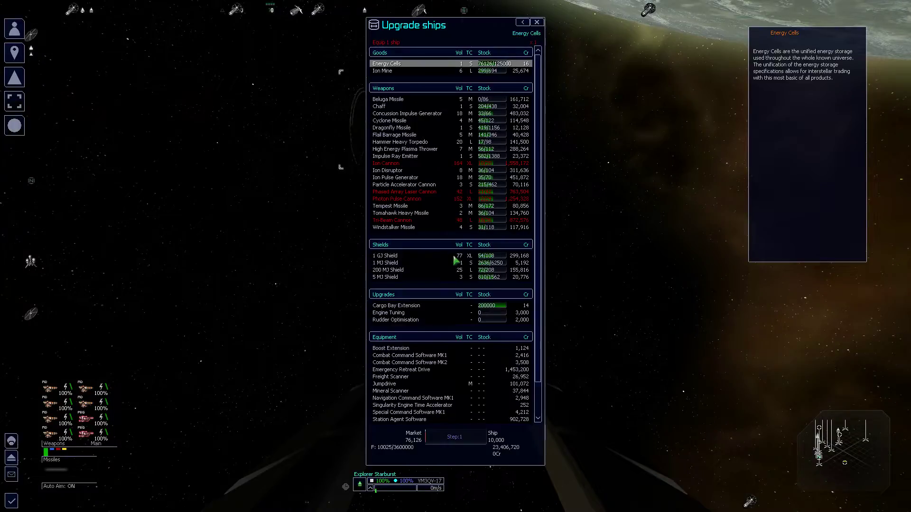
pyautogui.press('Down')
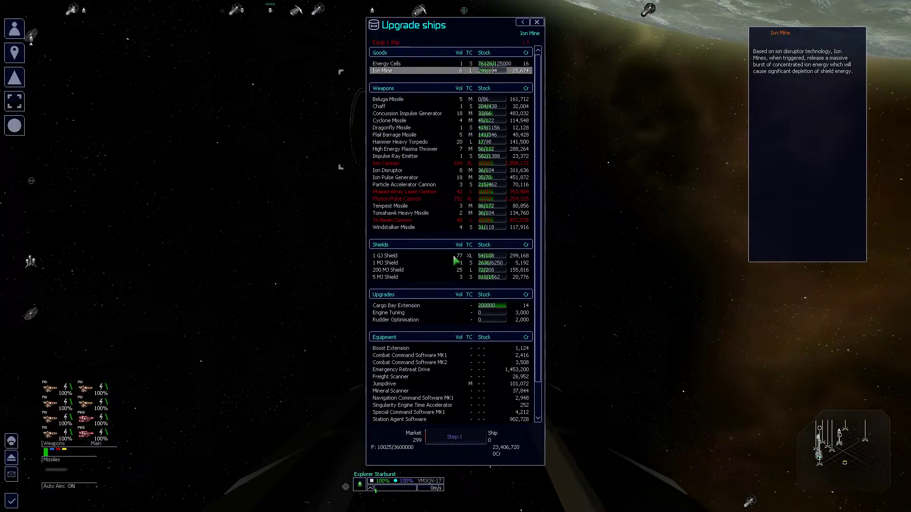
pyautogui.press('Down')
pyautogui.press('Down')
pyautogui.press('Down')
pyautogui.press('Down')
pyautogui.press('Down')
pyautogui.press('Down')
pyautogui.press('Down')
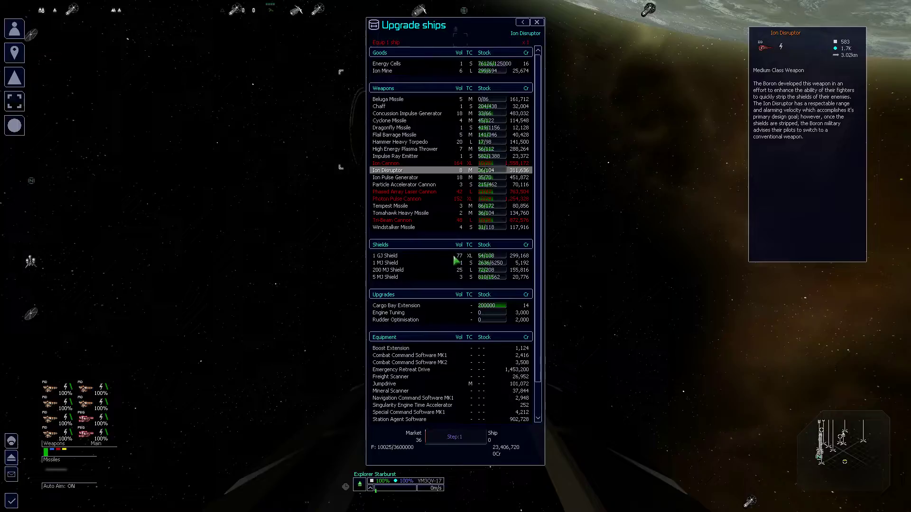
pyautogui.press('Down')
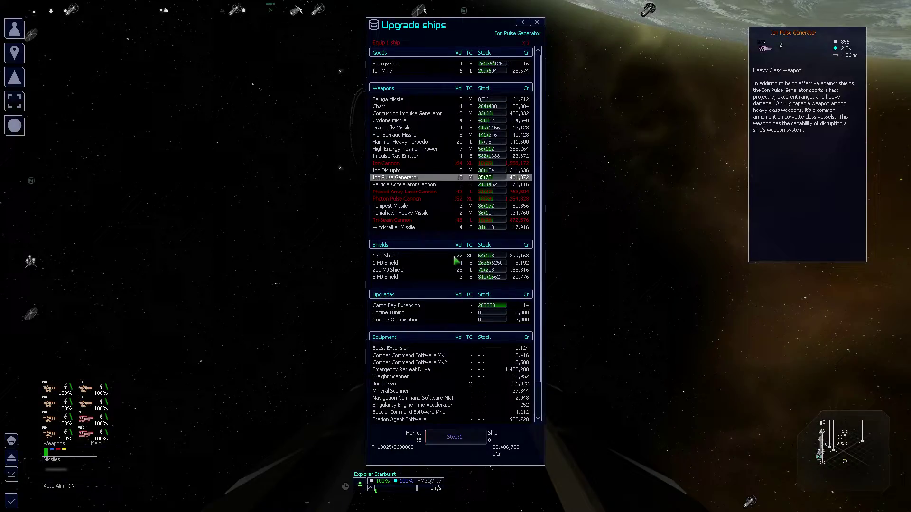
# Buy four Ion Pulse Generators and four Ion Disruptors for the Orca.
pyautogui.press('Right')
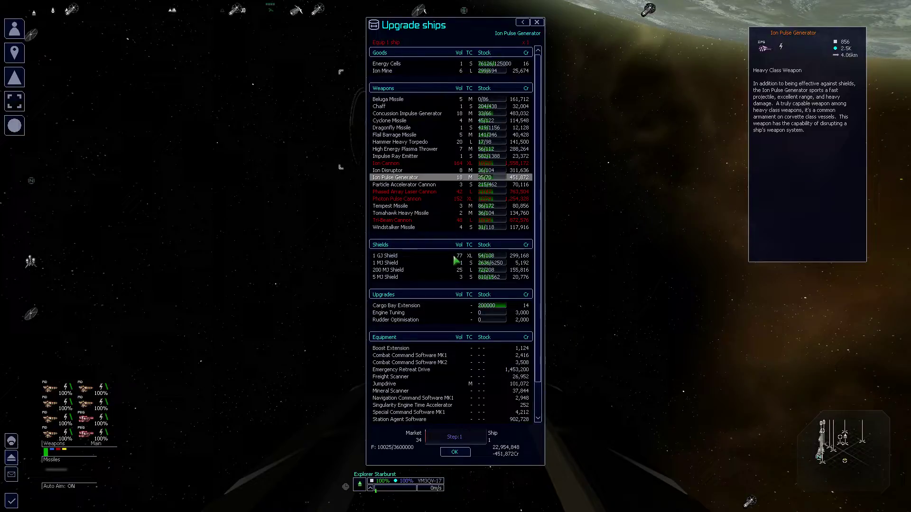
pyautogui.press('Right')
pyautogui.press('Return')
pyautogui.press('Right')
pyautogui.press('Right')
pyautogui.press('Return')
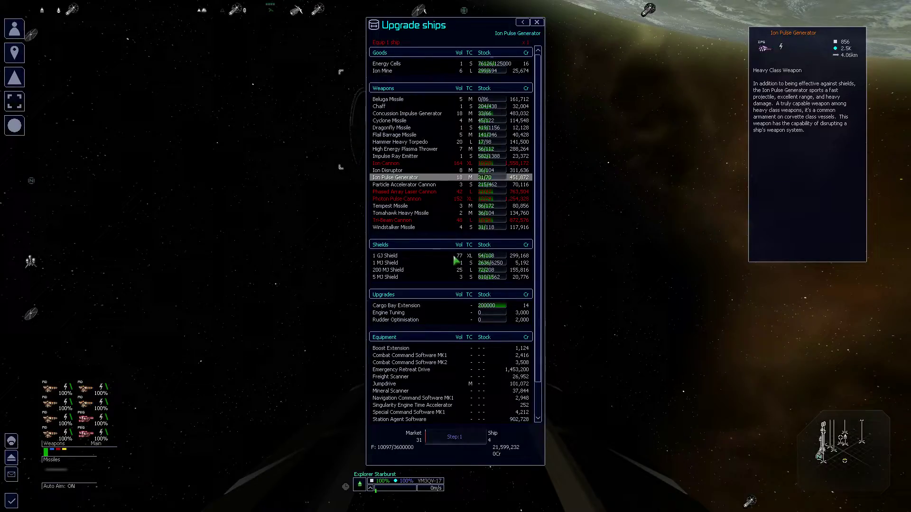
pyautogui.press('Up')
pyautogui.press('Right')
pyautogui.press('Right')
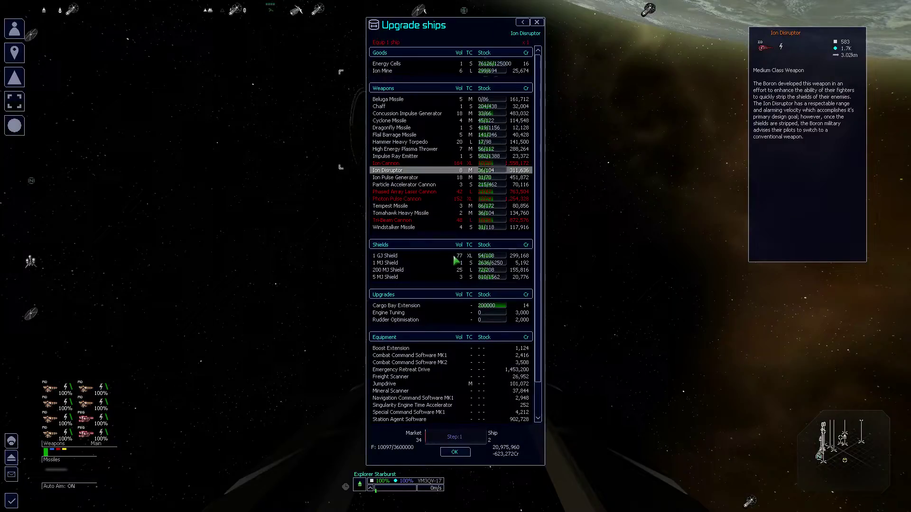
pyautogui.press('Right')
pyautogui.press('Right')
pyautogui.press('Return')
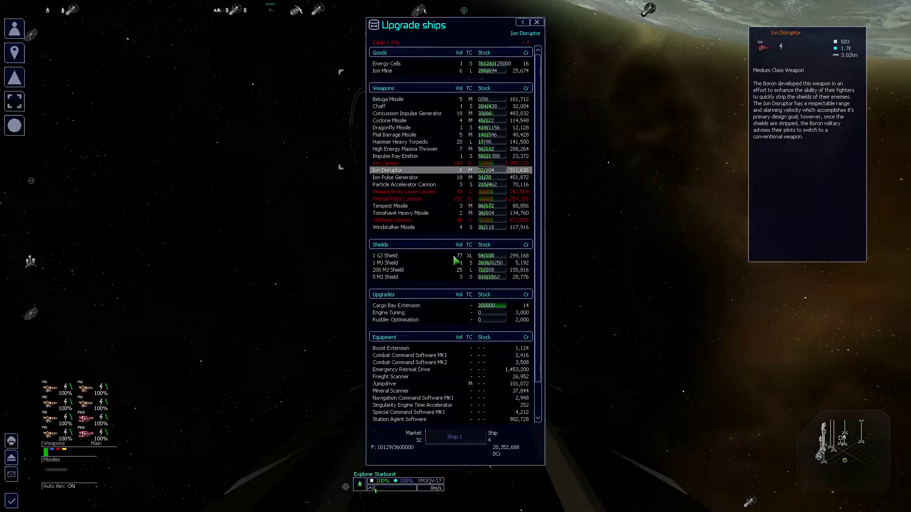
# Buy four 200 MJ Shields for the Orca.
pyautogui.press('Down')
pyautogui.press('Down')
pyautogui.press('Down')
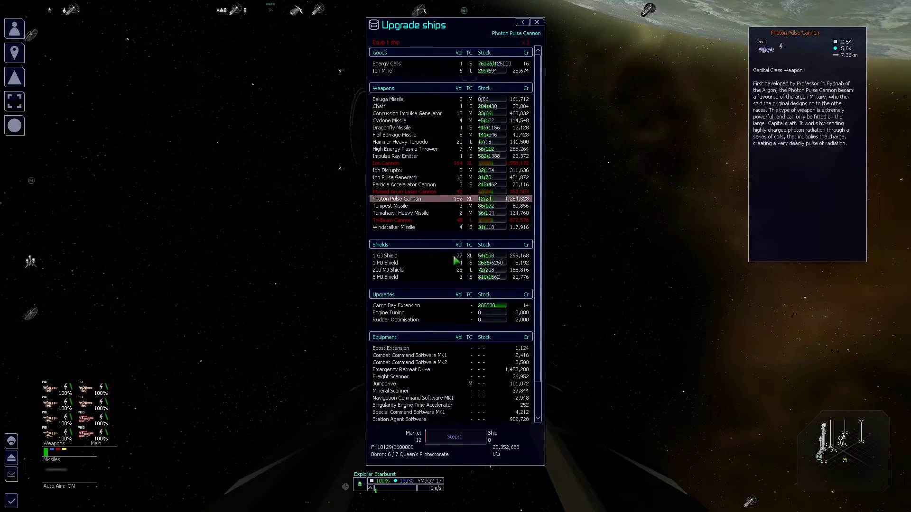
pyautogui.press('Down')
pyautogui.press('Down')
pyautogui.press('Down')
pyautogui.press('Up')
pyautogui.press('Down')
pyautogui.press('Down')
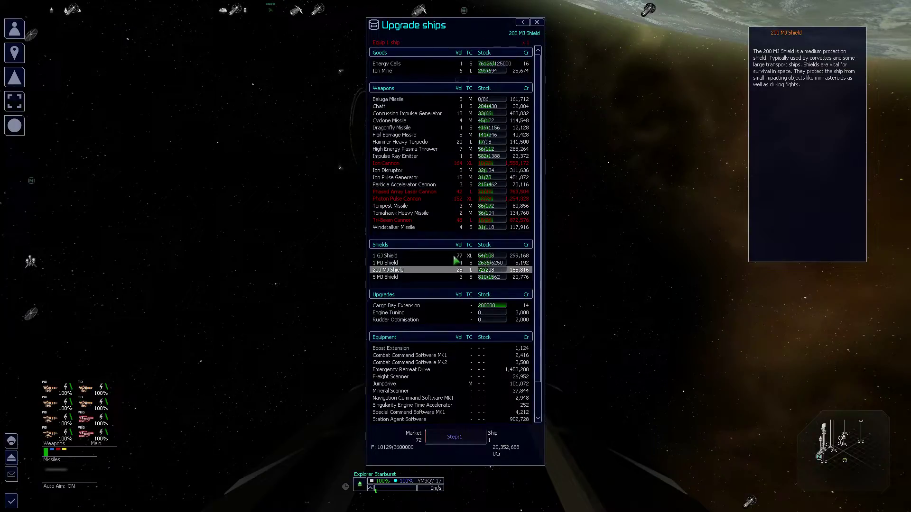
pyautogui.press('Down')
pyautogui.press('Up')
pyautogui.press('Right')
pyautogui.press('Right')
pyautogui.press('Right')
pyautogui.press('Right')
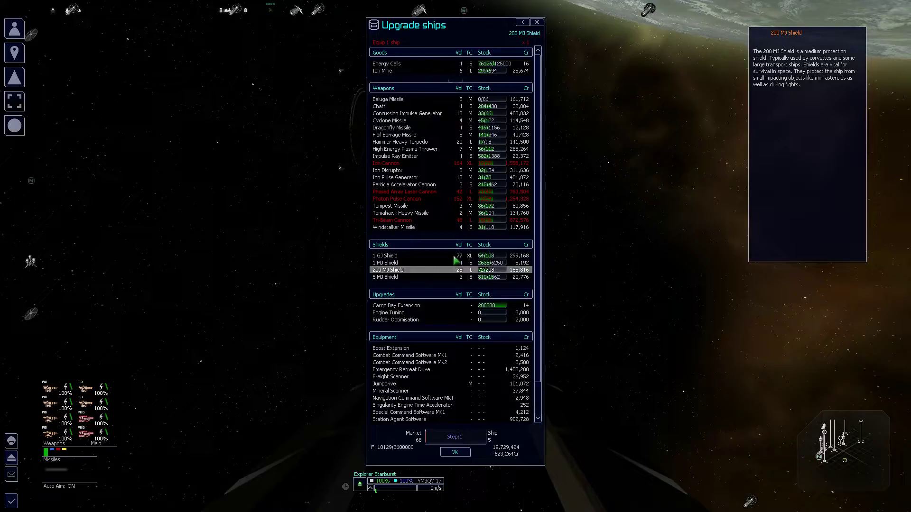
pyautogui.press('Return')
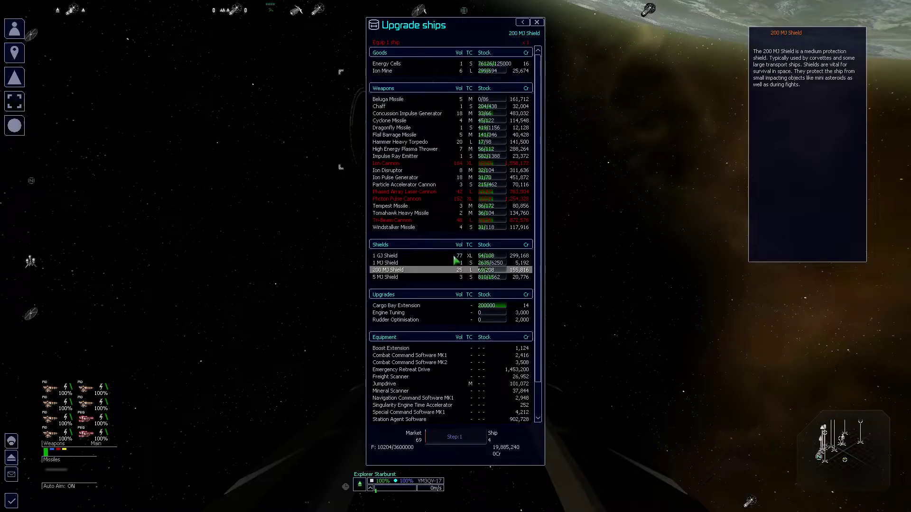
# Leave the upgrade list and open Advanced > Weapons for the Orca from the Landed Ships list.
pyautogui.press('Escape')
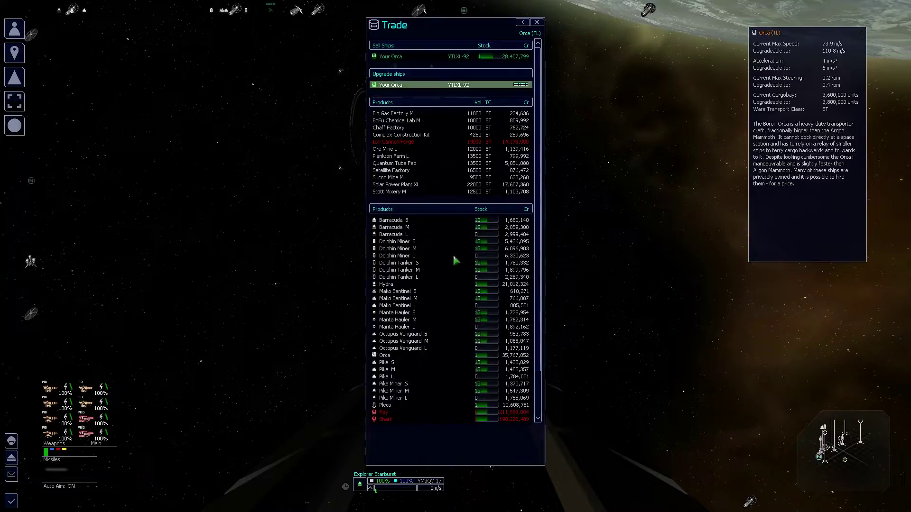
pyautogui.press('.')
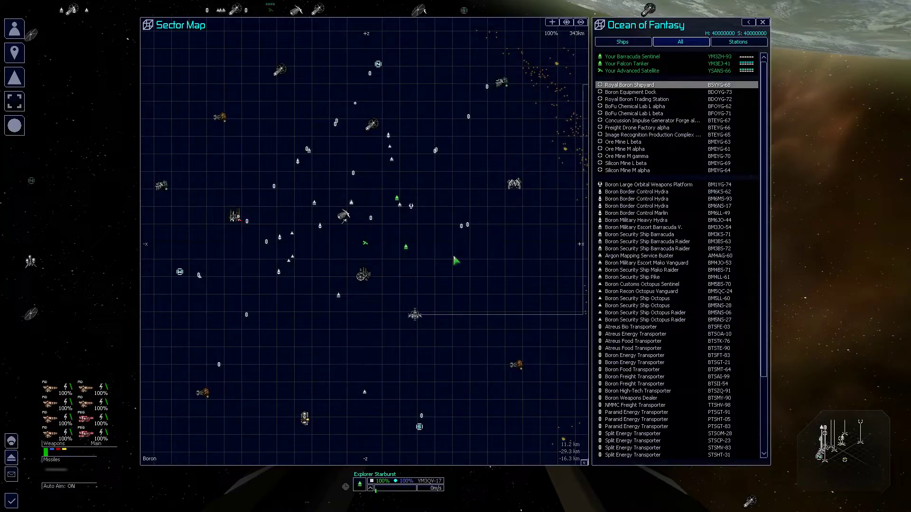
pyautogui.press('Return')
pyautogui.press('l')
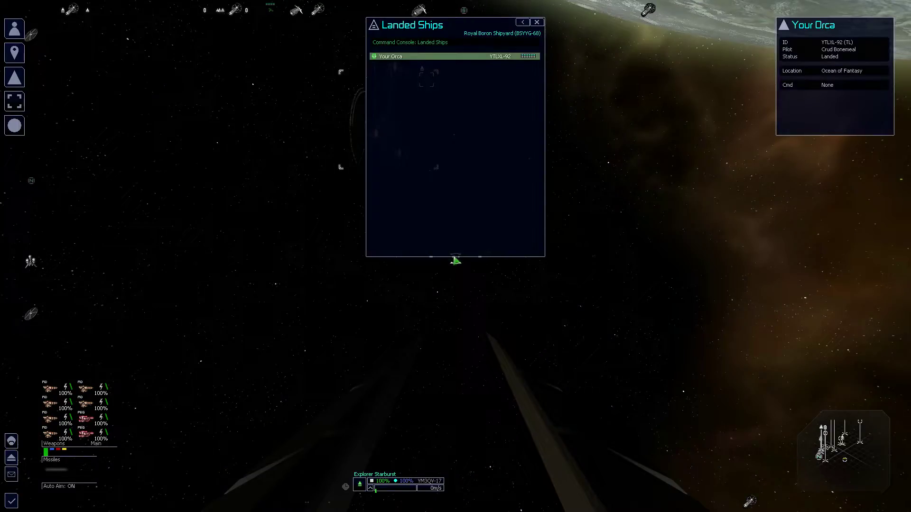
pyautogui.press('Return')
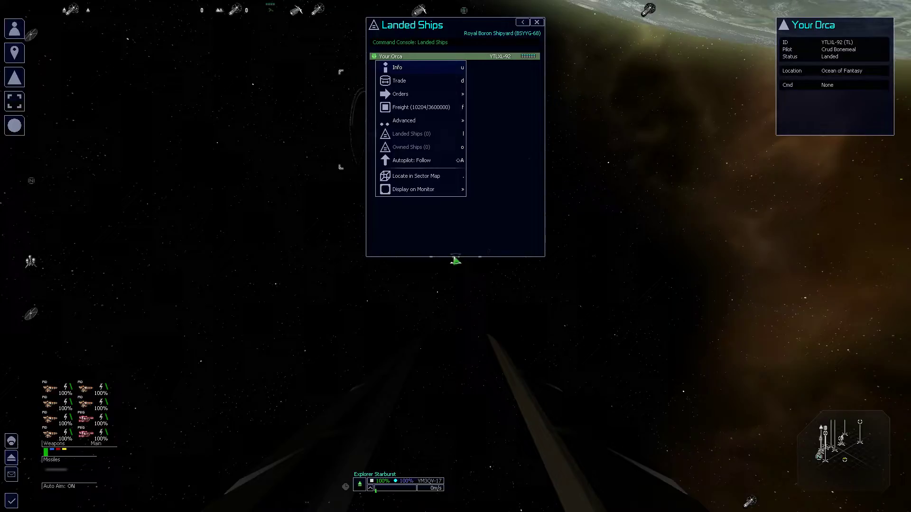
pyautogui.press('Down')
pyautogui.press('Down')
pyautogui.press('Down')
pyautogui.press('Return')
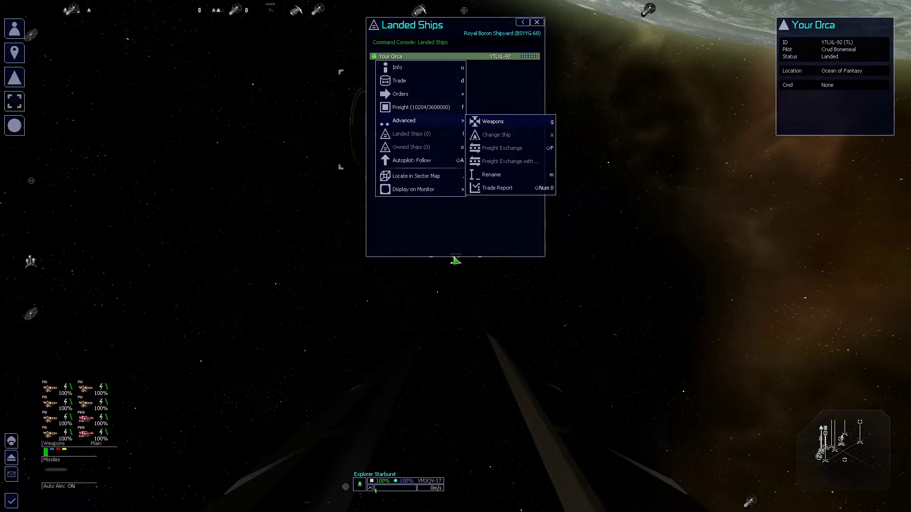
pyautogui.press('Return')
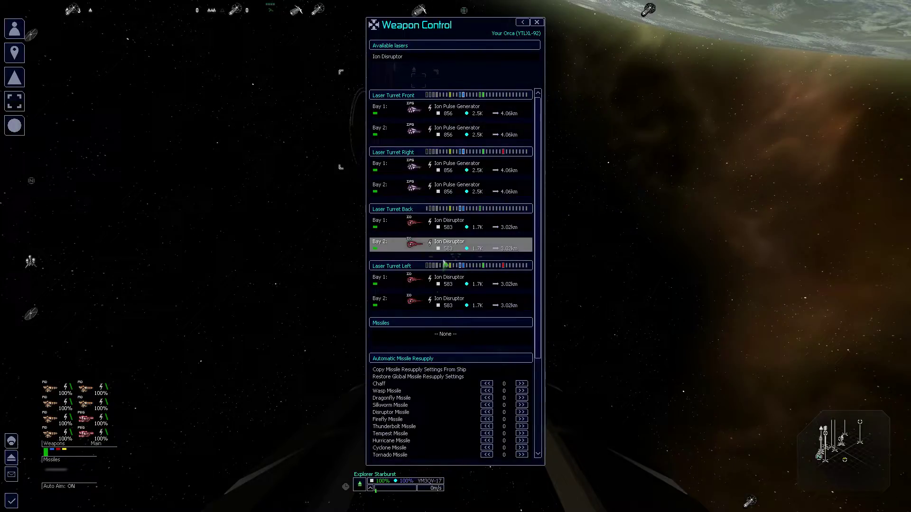
# Uninstall the lasers from bay 2 of the front, right, back and left turrets.
pyautogui.click(456, 140)
pyautogui.click(476, 160)
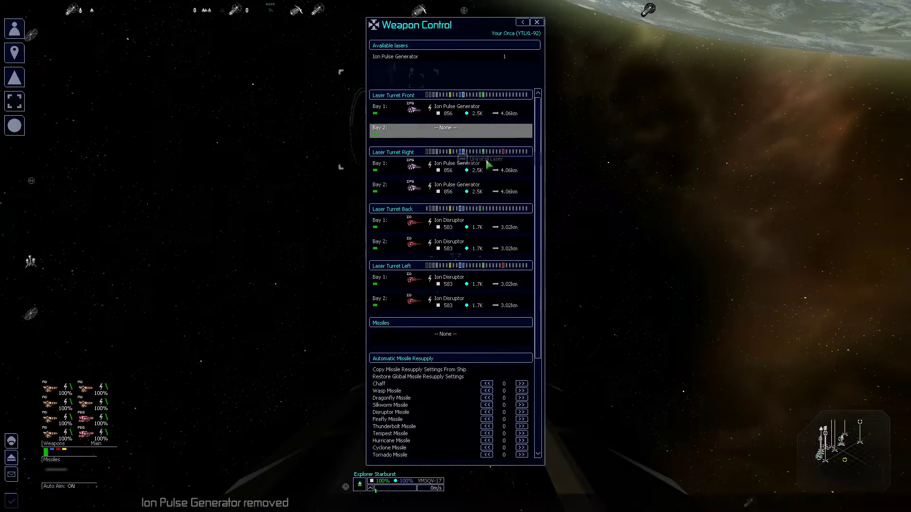
pyautogui.click(457, 197)
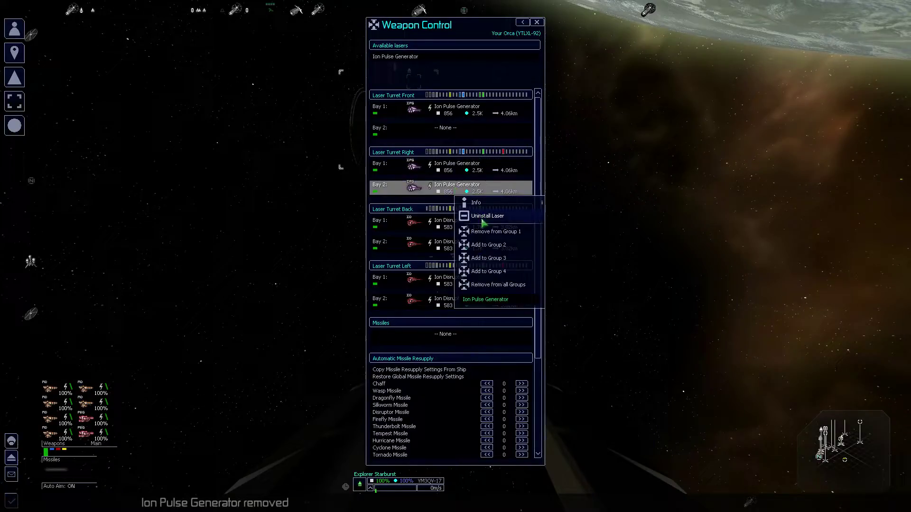
pyautogui.click(481, 221)
pyautogui.click(471, 245)
pyautogui.click(485, 276)
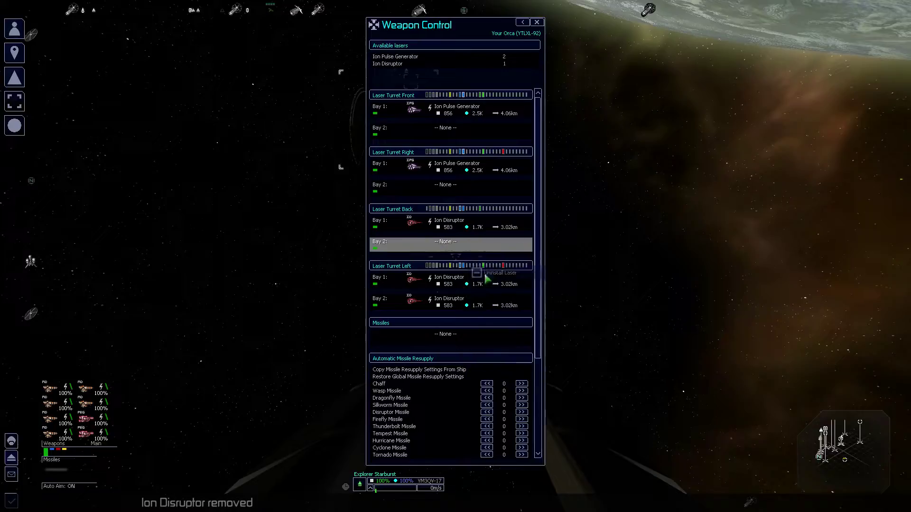
pyautogui.click(461, 305)
pyautogui.click(476, 327)
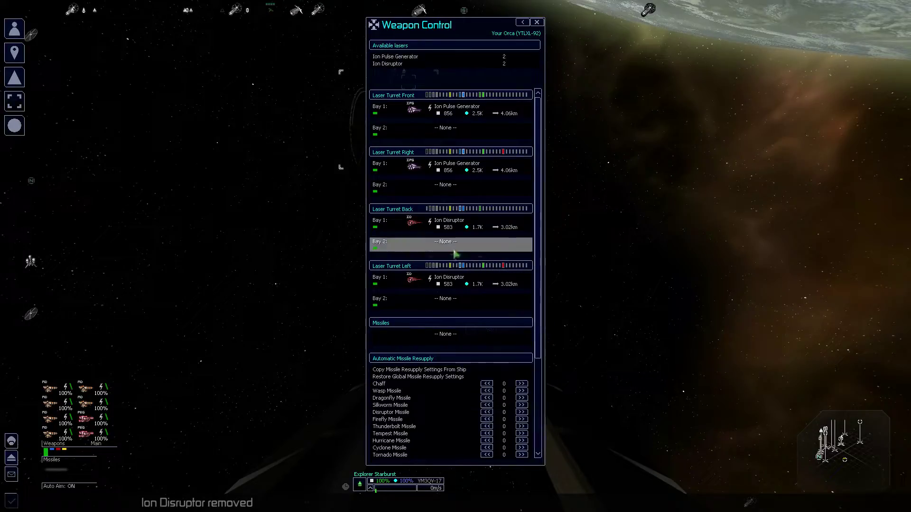
# Install Ion Disruptors in front and right bay 2, Ion Pulse Generators in back and left bay 2.
pyautogui.click(445, 133)
pyautogui.moveTo(470, 146)
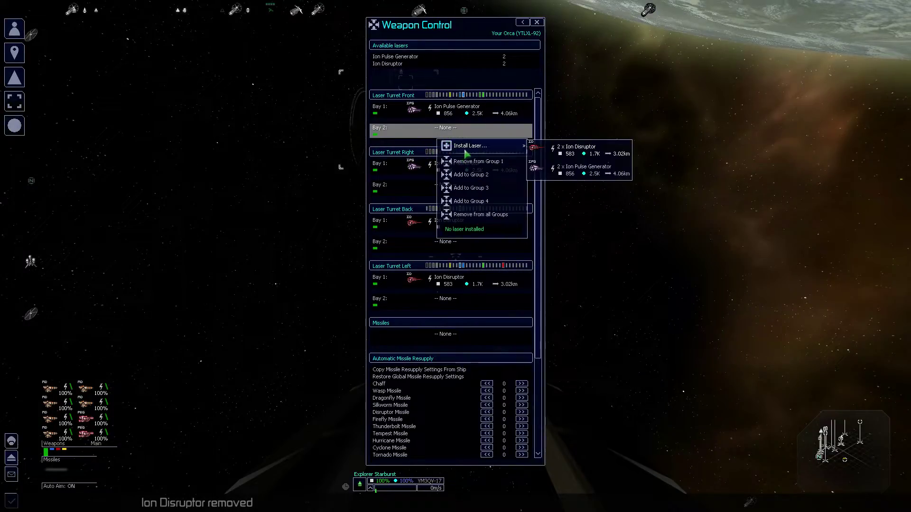
pyautogui.click(554, 151)
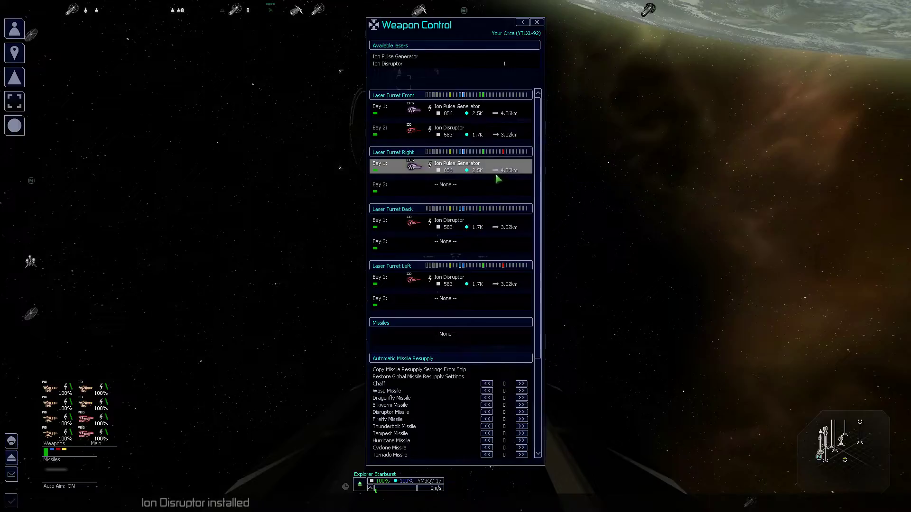
pyautogui.click(457, 196)
pyautogui.click(600, 210)
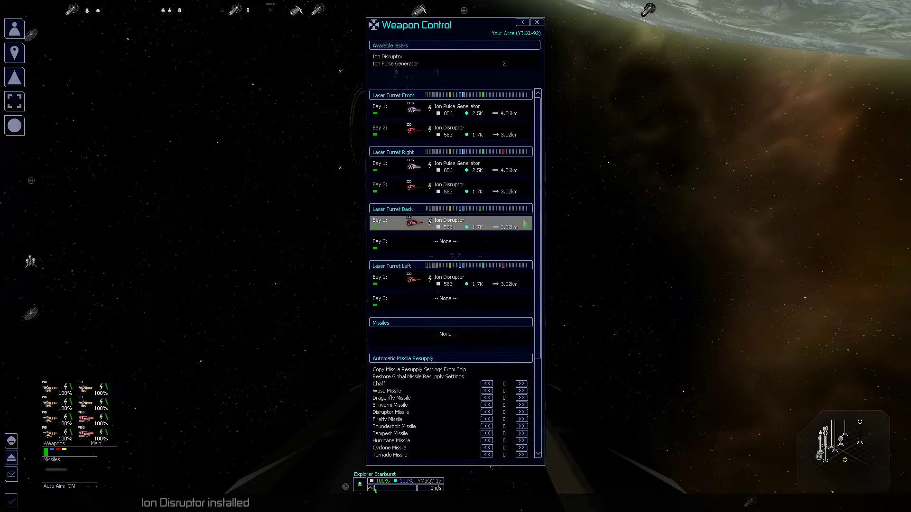
pyautogui.click(468, 245)
pyautogui.click(583, 269)
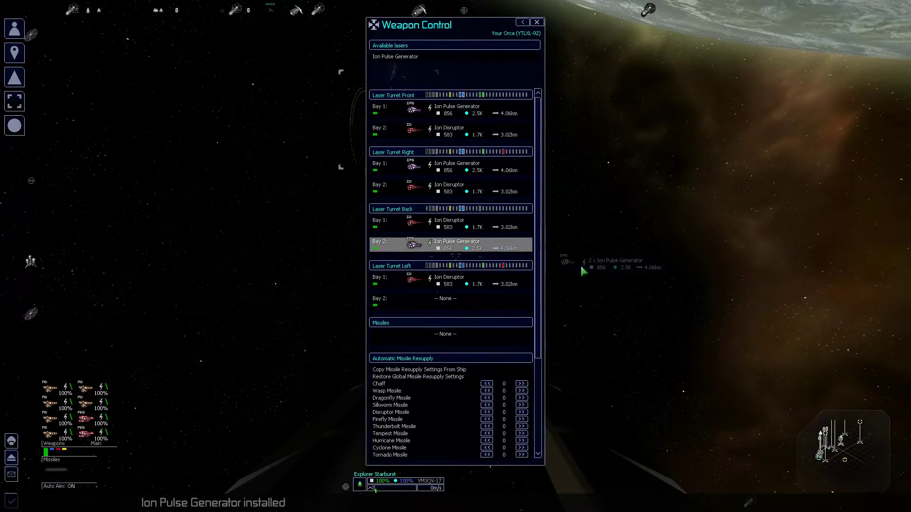
pyautogui.click(466, 302)
pyautogui.click(597, 326)
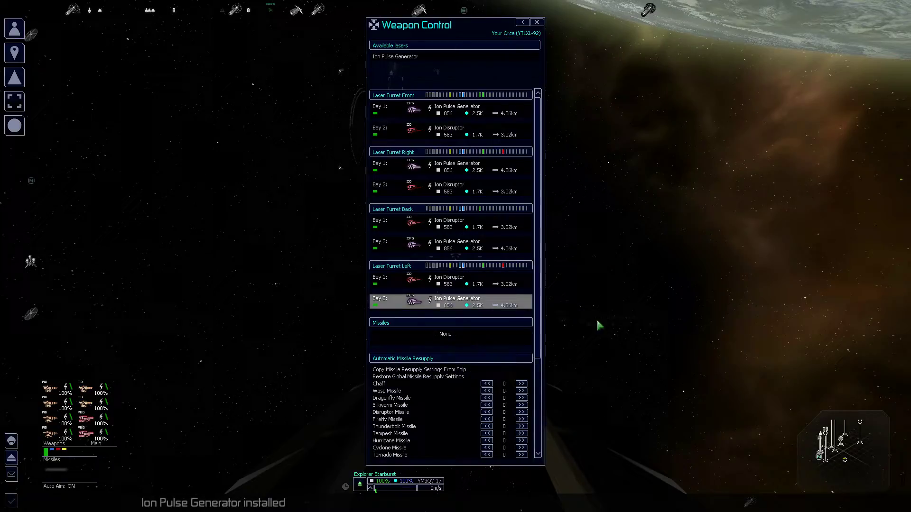
pyautogui.scroll(-3, 470, 331)
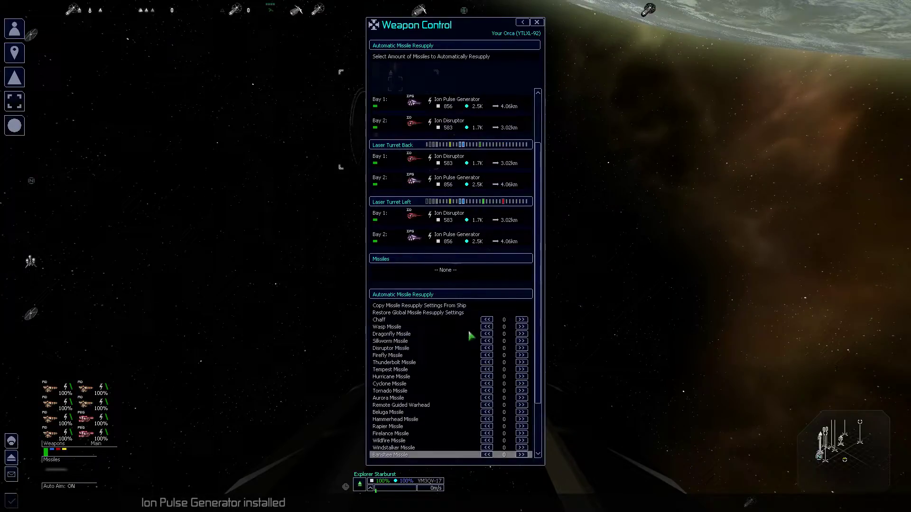
pyautogui.scroll(-3, 468, 328)
# Close weapon control and reopen the Orca's upgrade list from the shipyard trade screen.
pyautogui.press('Escape')
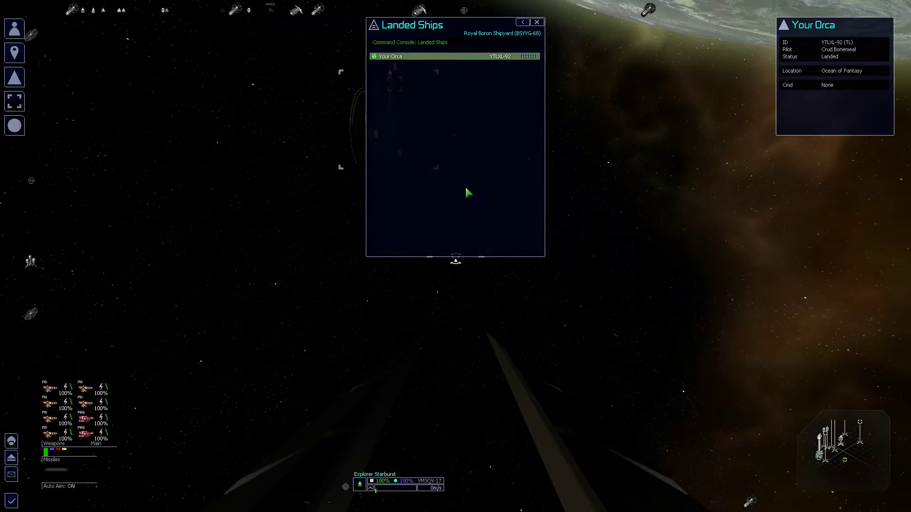
pyautogui.press('.')
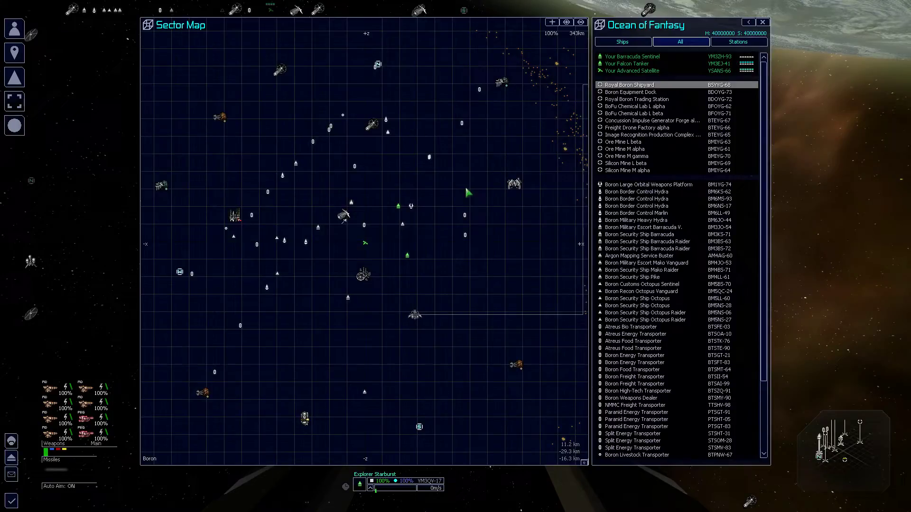
pyautogui.hotkey('shift', 't')
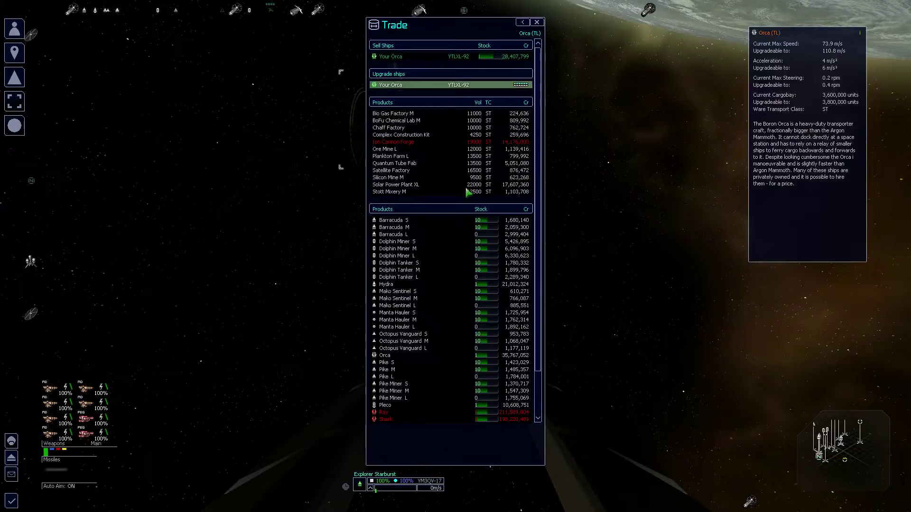
pyautogui.press('Return')
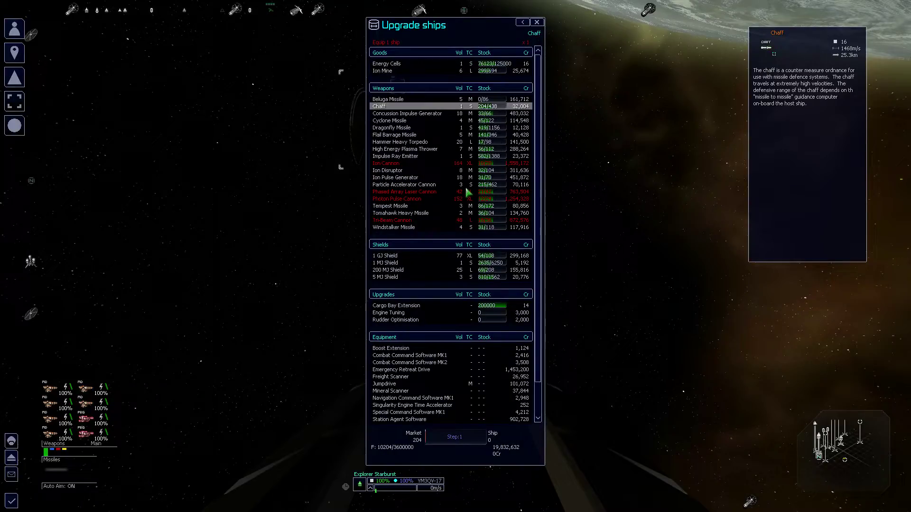
# Try and cancel a Chaff load, then check Concussion Impulse Generator, Dragonfly Missile and Ion Pulse Generator details.
pyautogui.hotkey('shift', 'Right')
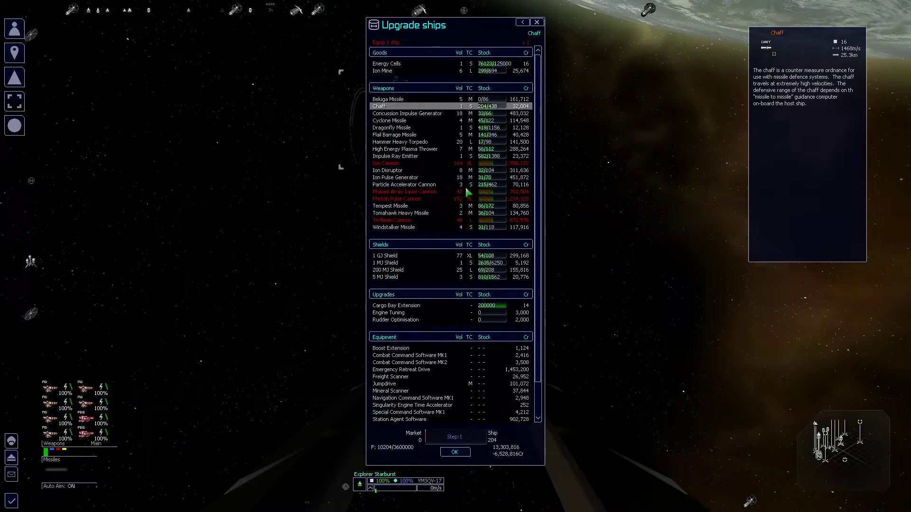
pyautogui.hotkey('shift', 'Left')
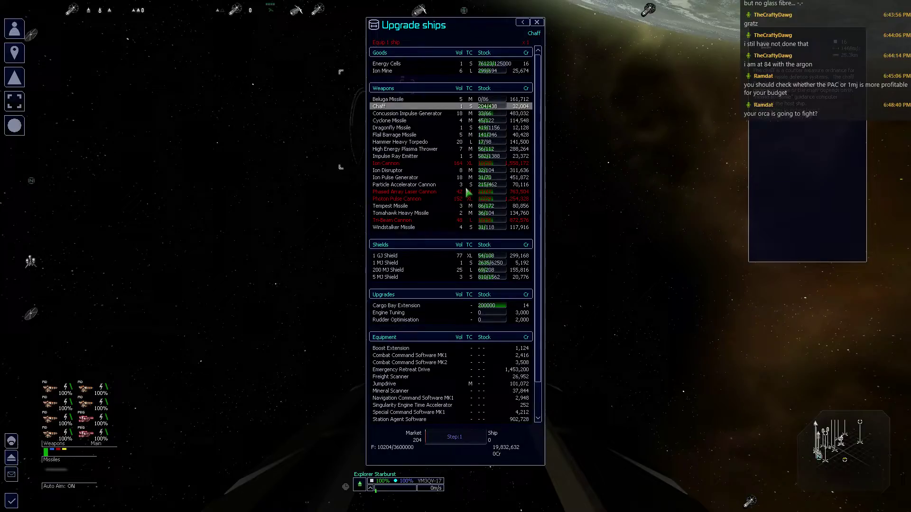
pyautogui.press('Down')
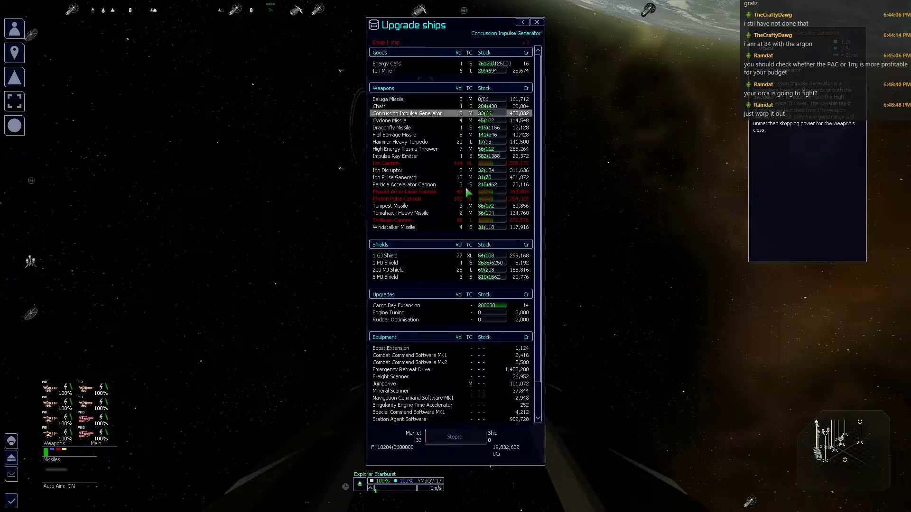
pyautogui.press('Down')
pyautogui.press('Down')
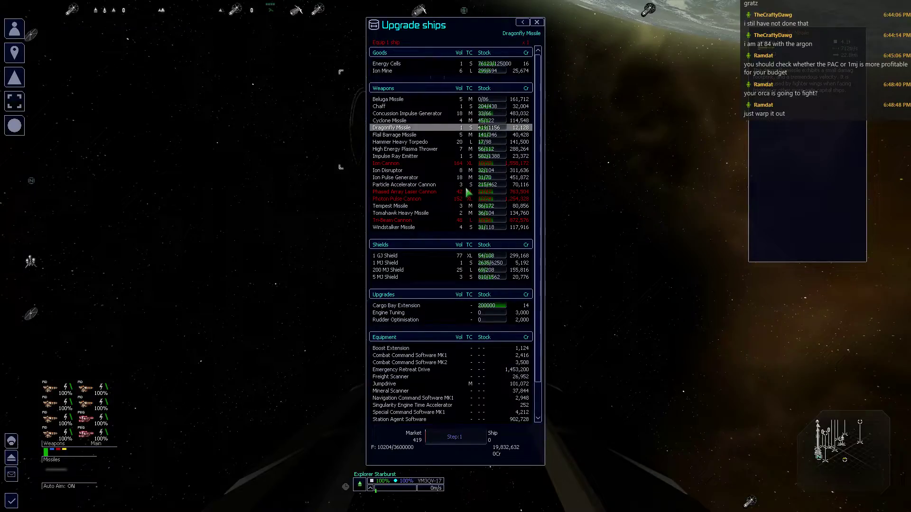
pyautogui.press('Up')
pyautogui.press('Up')
pyautogui.press('Up')
pyautogui.press('Down')
pyautogui.press('Down')
pyautogui.press('Down')
pyautogui.press('Down')
pyautogui.press('Down')
pyautogui.press('Down')
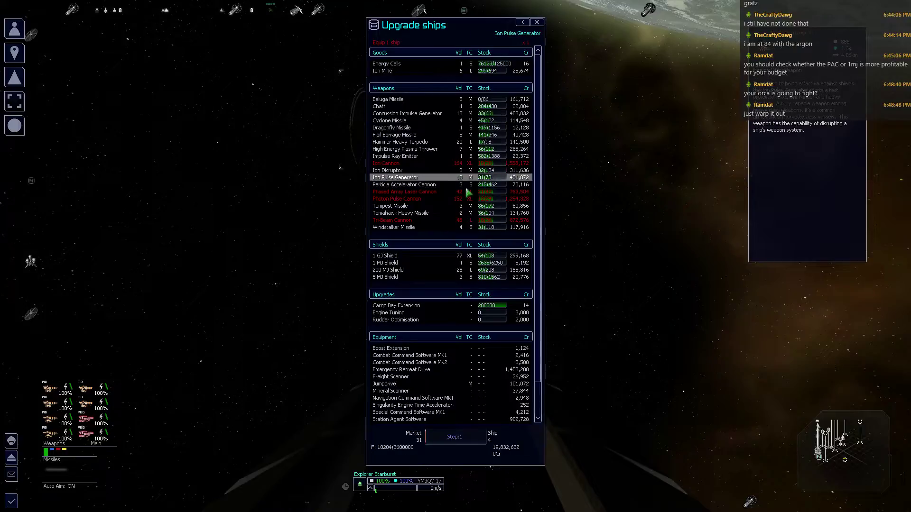
pyautogui.press('Down')
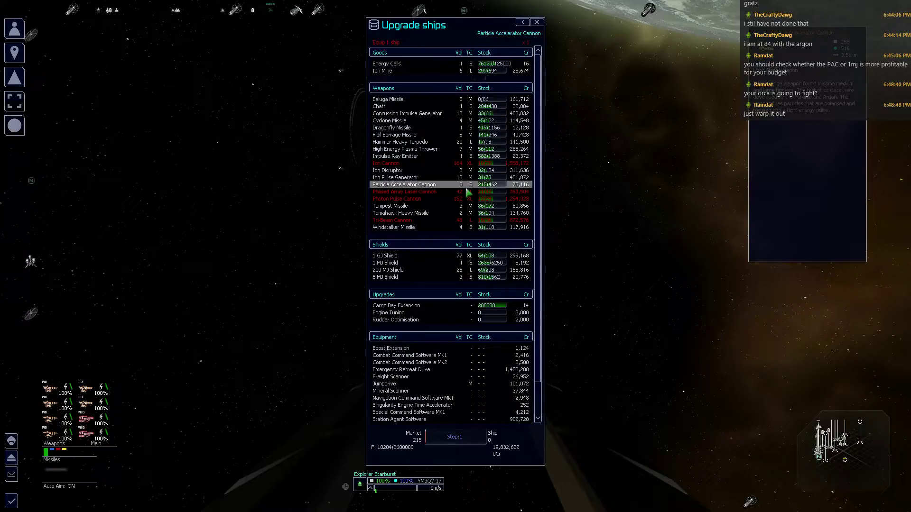
# Page through the list, then select Sell Ships: Your Orca to show the Market/Ship slider and close Trade.
pyautogui.press('pagedown')
pyautogui.press('pageup')
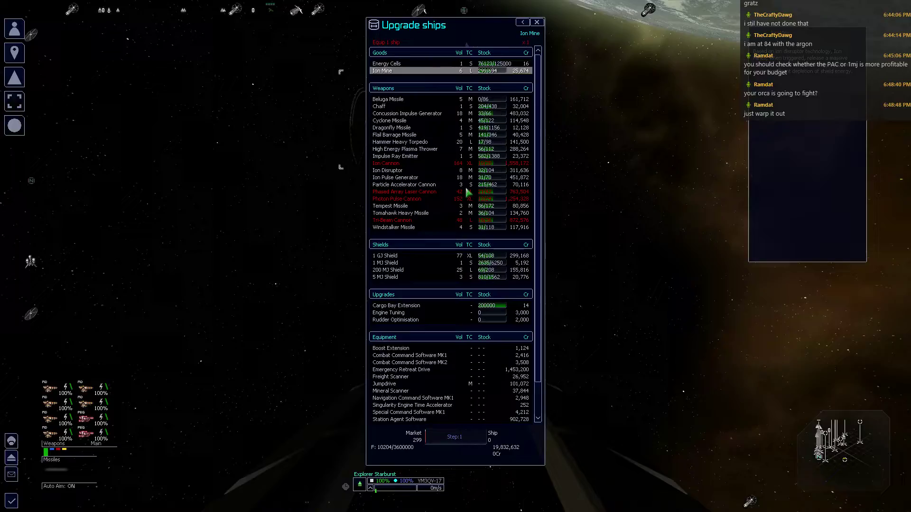
pyautogui.press('Escape')
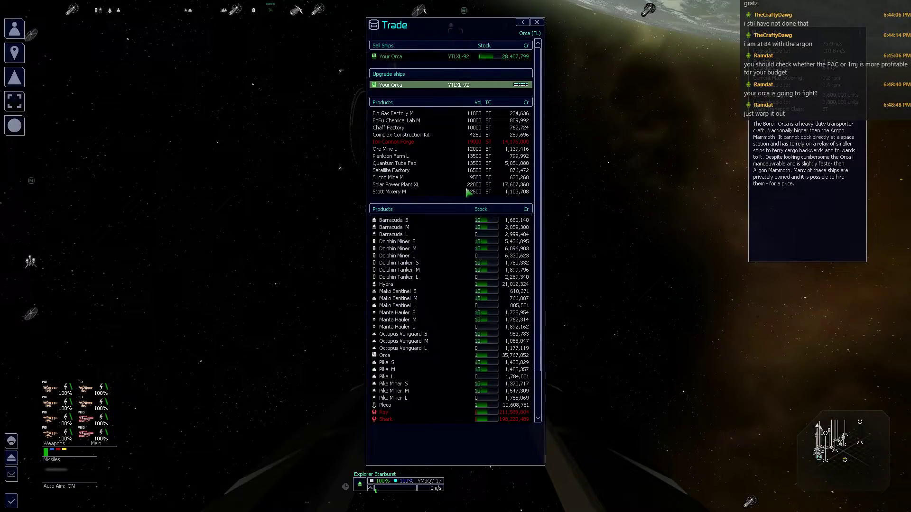
pyautogui.press('Up')
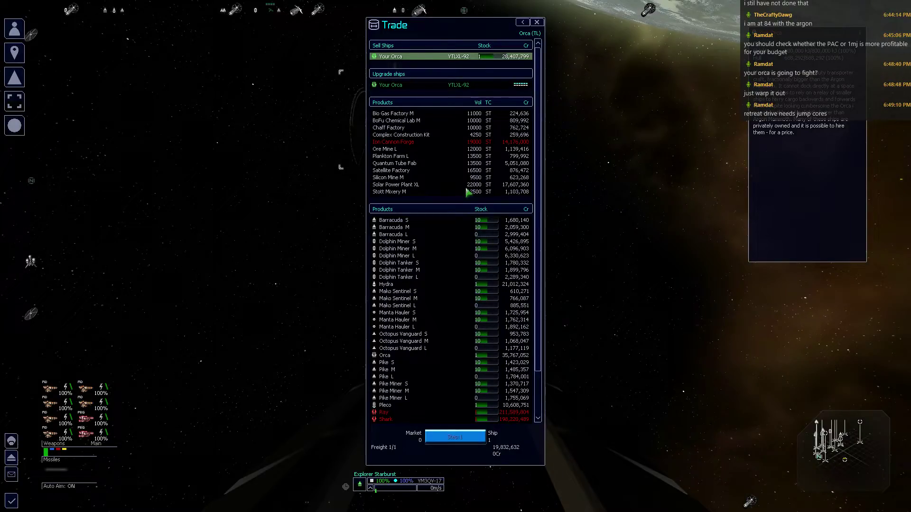
pyautogui.press('Escape')
# Return to the cockpit past the sector and universe maps and quicksave with F5.
pyautogui.press('.')
pyautogui.press(',')
pyautogui.press('Escape')
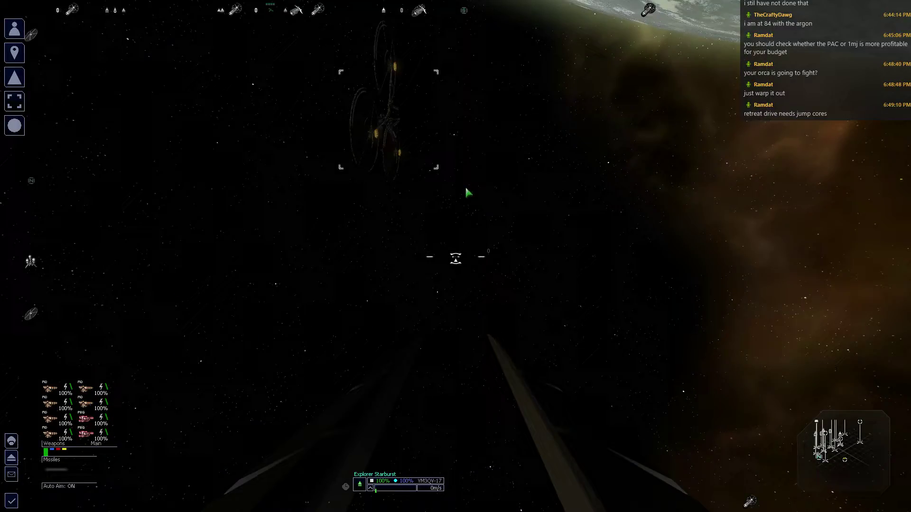
pyautogui.press('F5')
pyautogui.press('c')
# Run Trade Product Search, browse wares down to CCDS MK2, and step through ware type categories.
pyautogui.press('3')
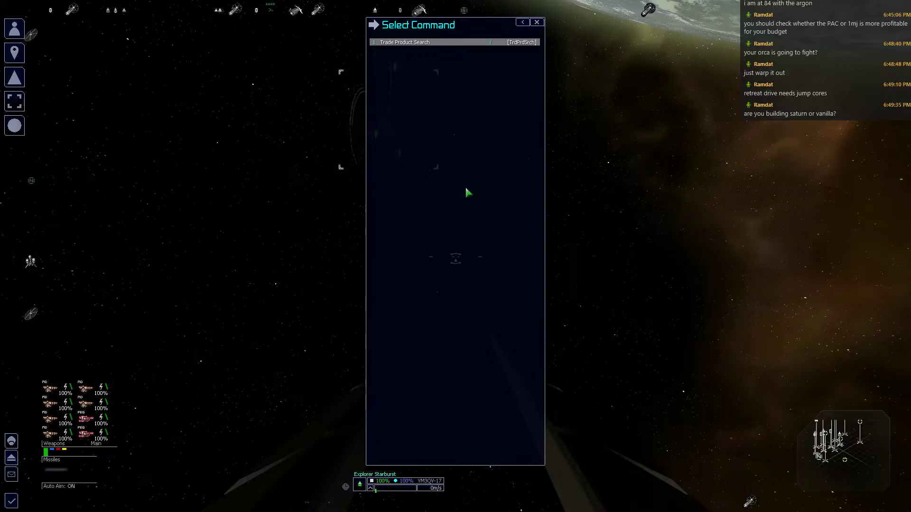
pyautogui.press('Return')
pyautogui.press('Down')
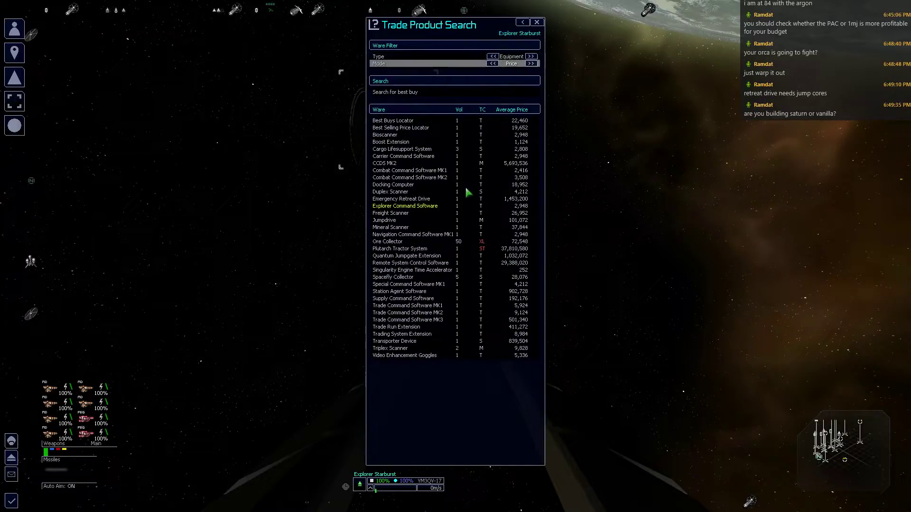
pyautogui.press('Down')
pyautogui.press('Down')
pyautogui.press('Down')
pyautogui.press('Down')
pyautogui.press('Down')
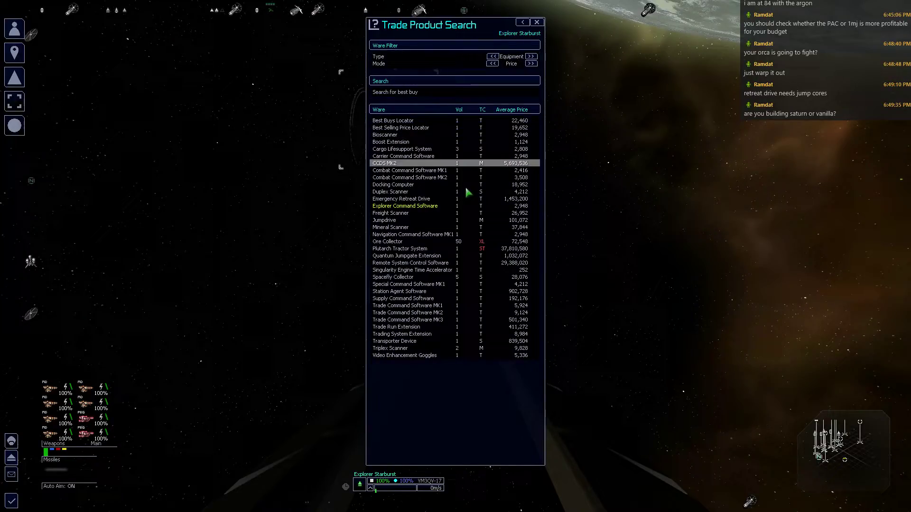
pyautogui.press('Up')
pyautogui.press('Up')
pyautogui.press('Up')
pyautogui.press('Up')
pyautogui.press('Up')
pyautogui.press('Up')
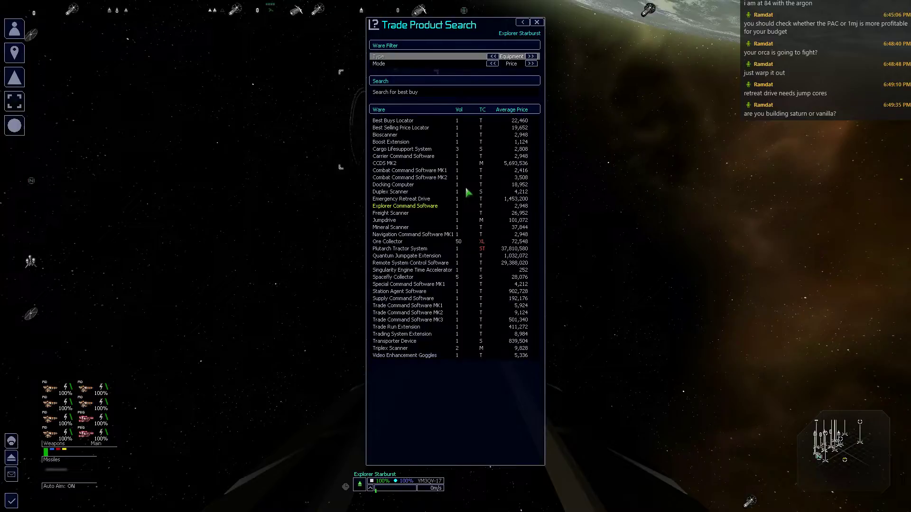
pyautogui.press('Left')
pyautogui.press('Left')
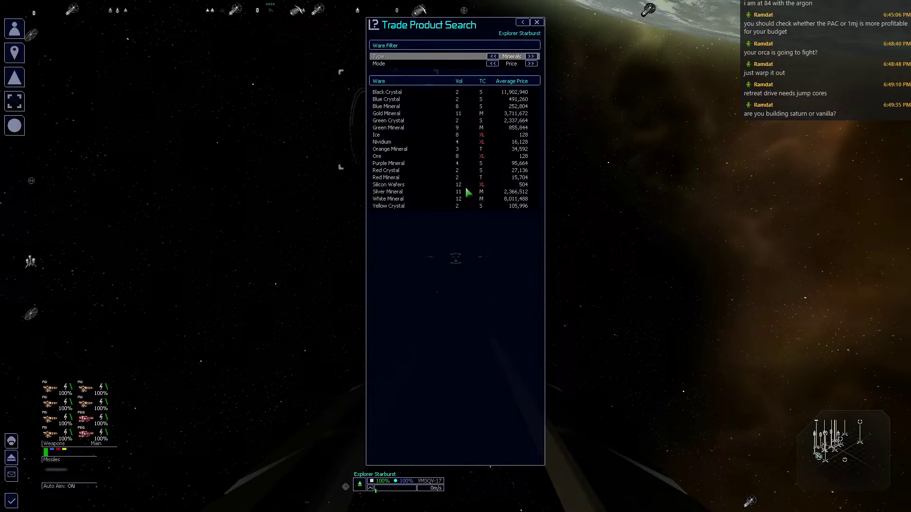
pyautogui.press('Left')
pyautogui.press('Left')
pyautogui.press('Left')
pyautogui.press('Left')
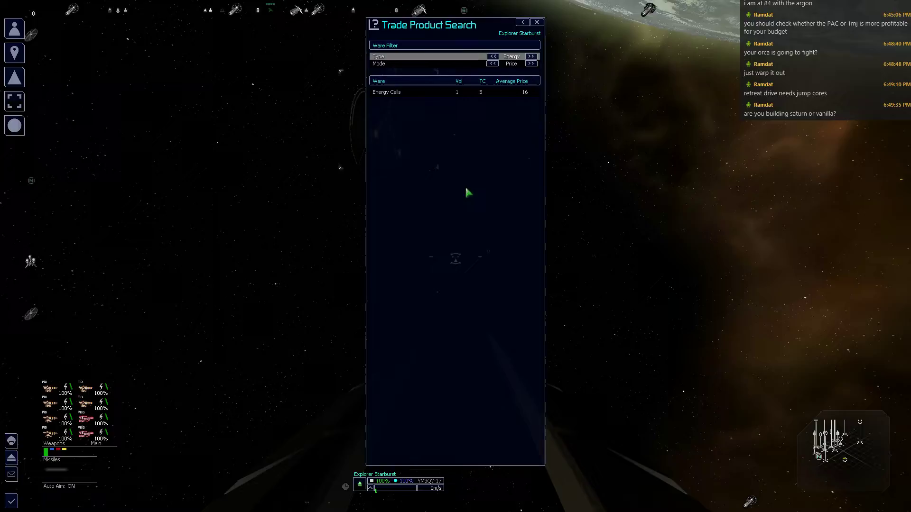
pyautogui.press('Left')
pyautogui.press('Left')
pyautogui.press('Left')
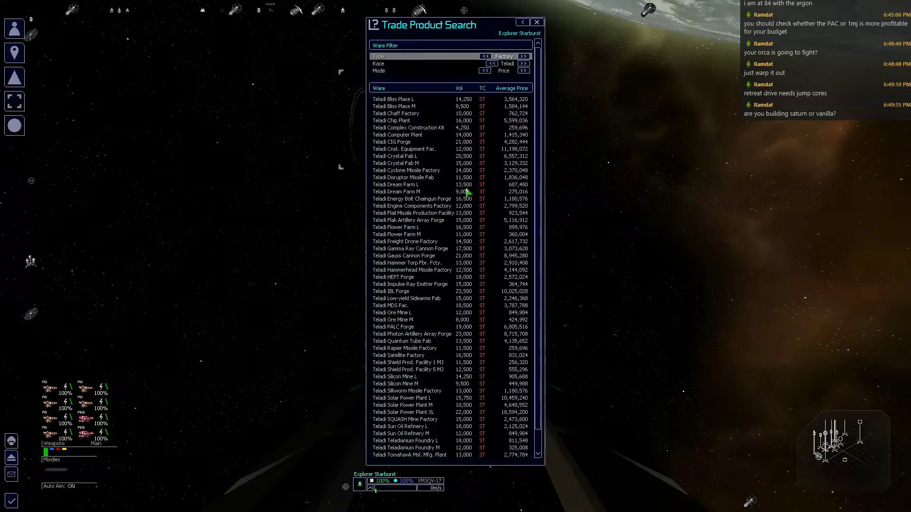
# Filter to factories and cycle races from Teladi through Paranid, Pirates and Boron, ending on Argon.
pyautogui.press('Left')
pyautogui.press('Down')
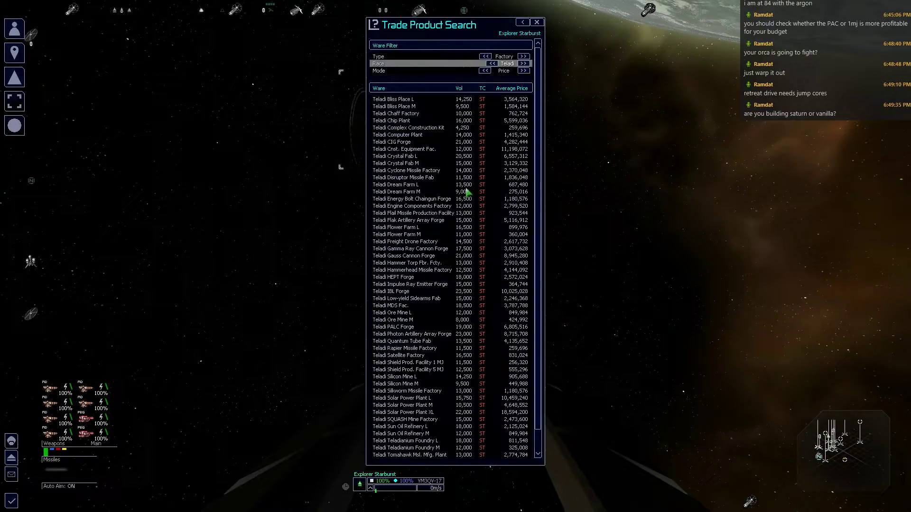
pyautogui.press('Left')
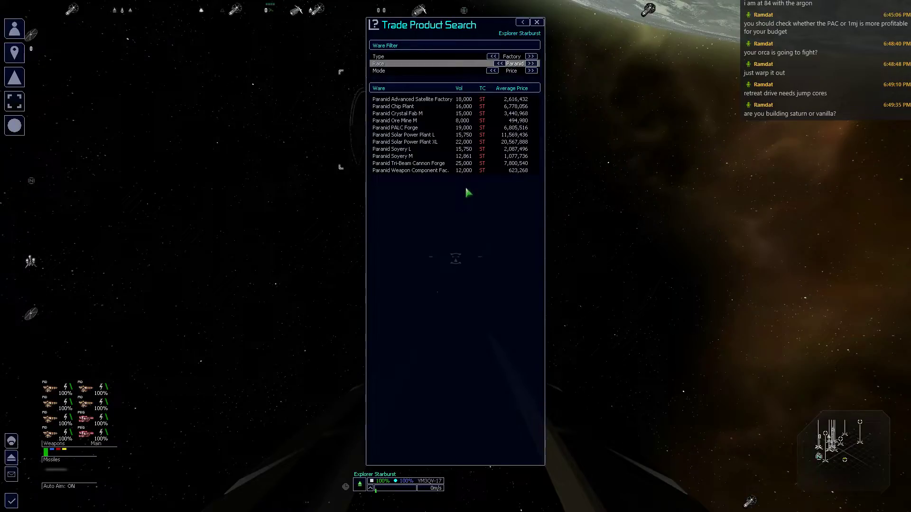
pyautogui.press('Left')
pyautogui.press('Left')
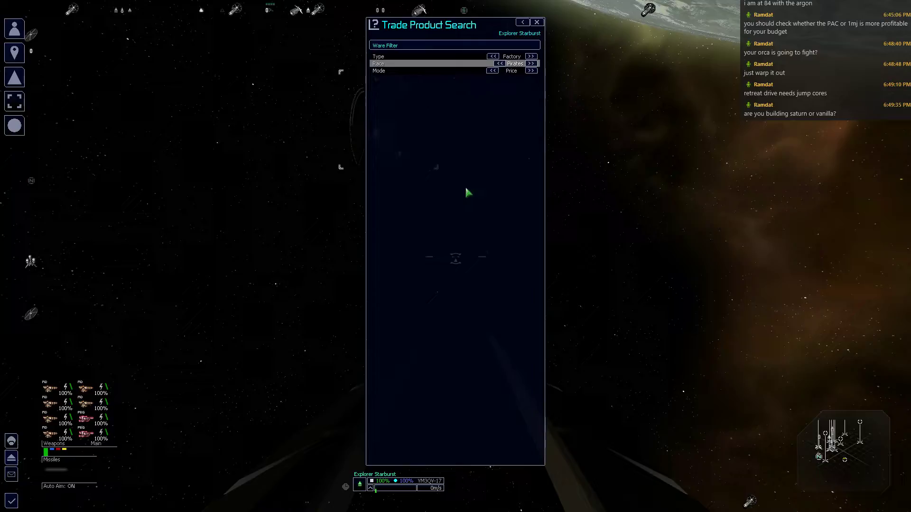
pyautogui.press('Left')
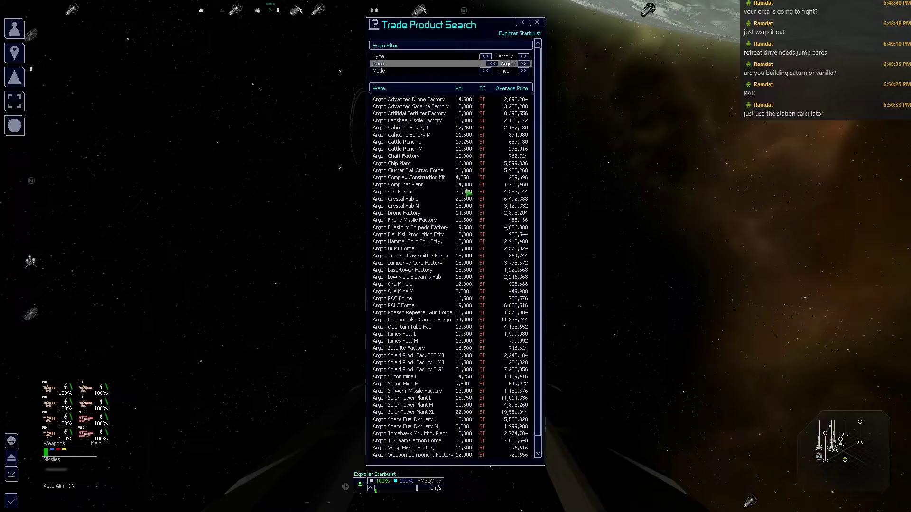
pyautogui.press('Right')
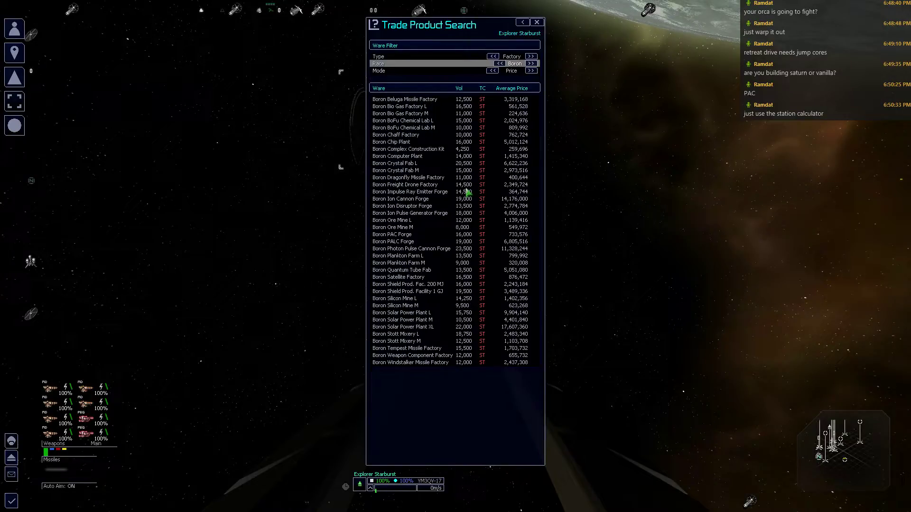
pyautogui.press('Left')
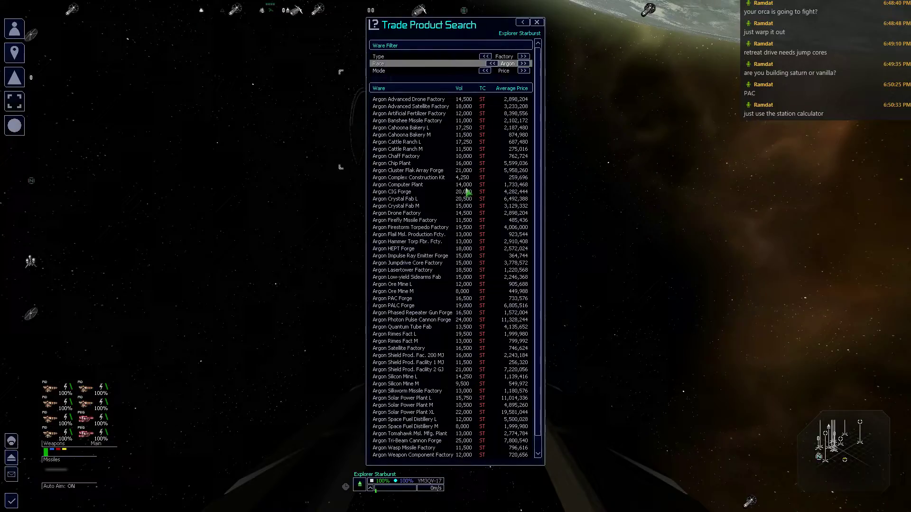
# Close the search and console, briefly view the Saturn Complex Hub list, then open Market capacity.
pyautogui.press('Escape')
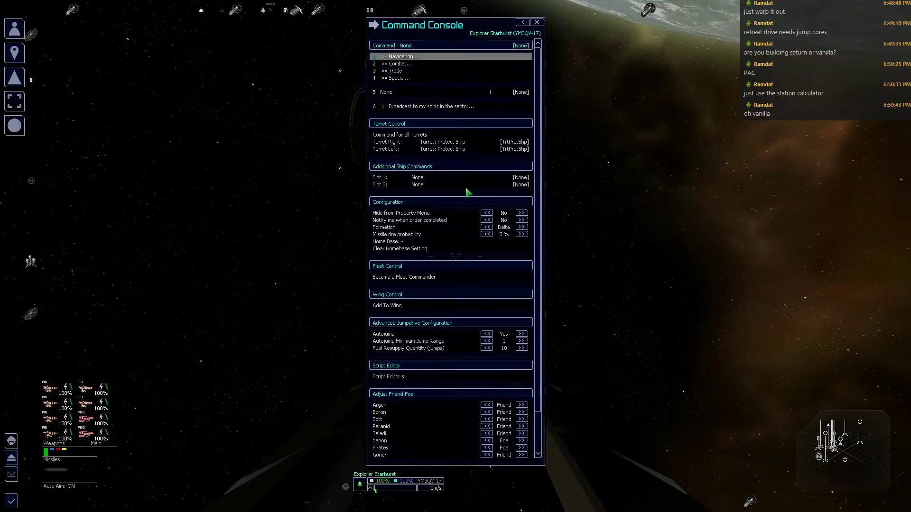
pyautogui.press('Escape')
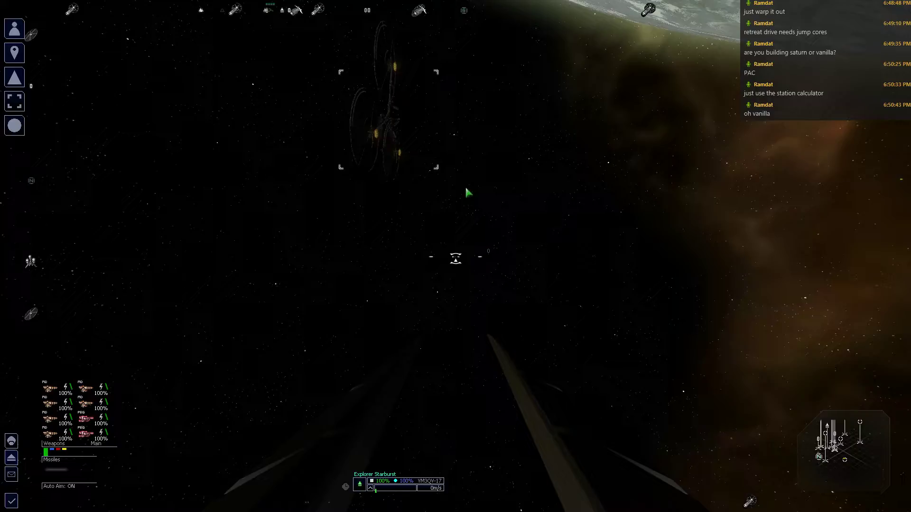
pyautogui.hotkey('shift', 'c')
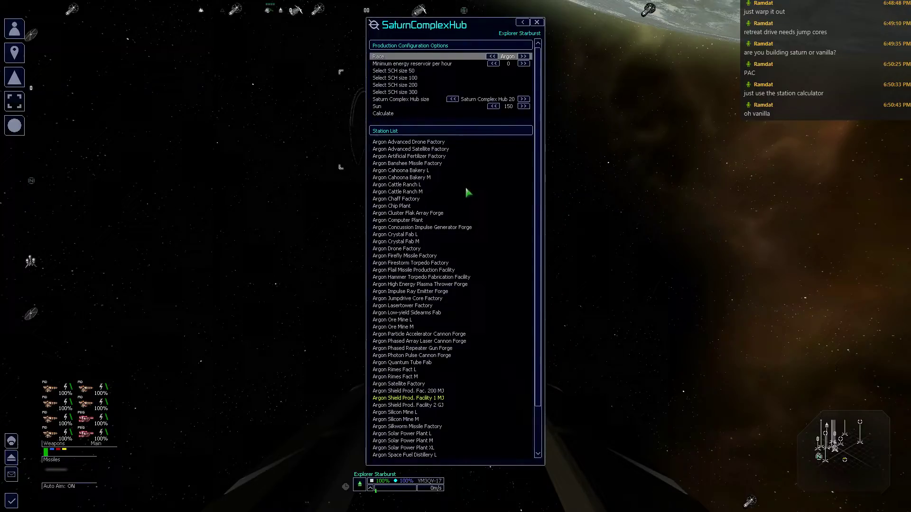
pyautogui.press('Escape')
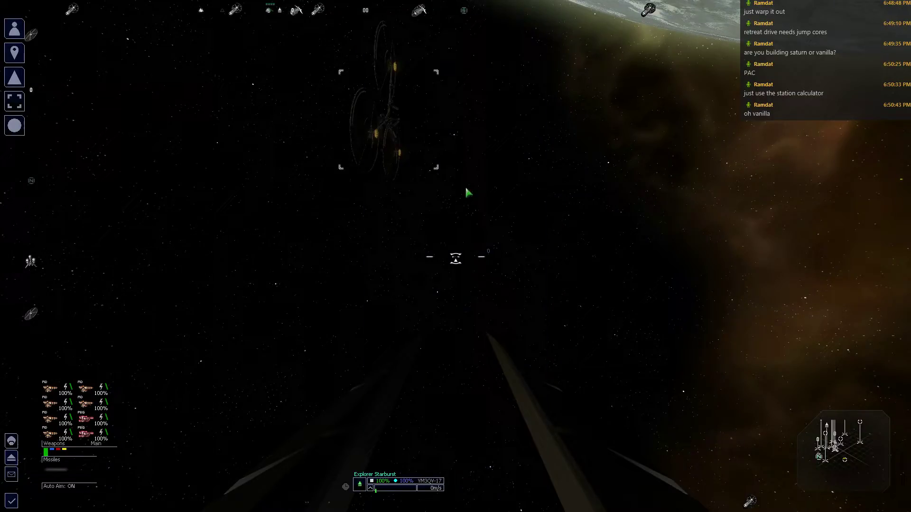
pyautogui.press('p')
pyautogui.click(466, 193)
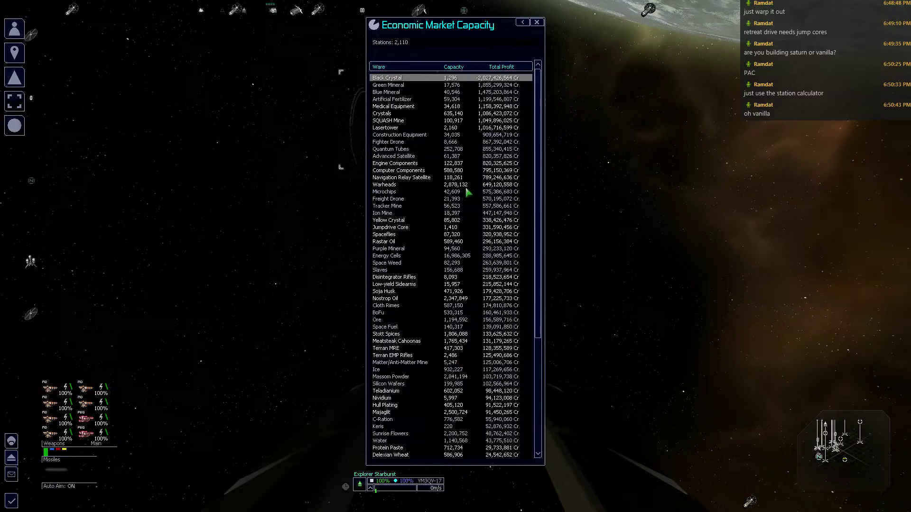
# Browse the Market Capacity list from its end back to the top, then down to Flavour Pack.
pyautogui.press('Up')
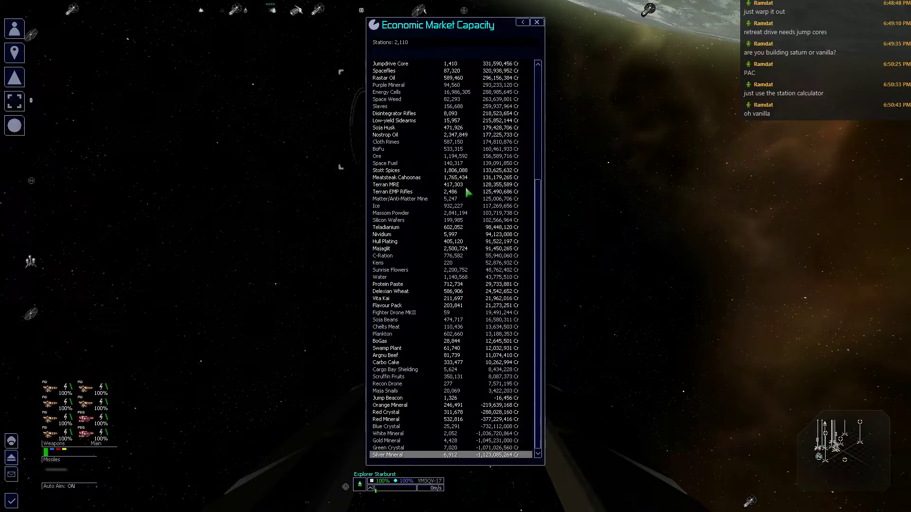
pyautogui.press('Up')
pyautogui.press('Up')
pyautogui.press('Up')
pyautogui.press('Up')
pyautogui.press('Up')
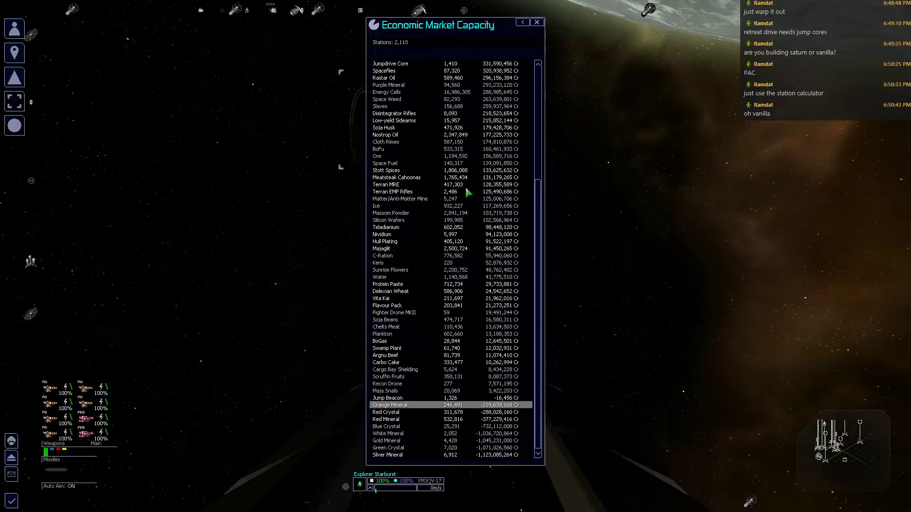
pyautogui.press('pageup')
pyautogui.press('pageup')
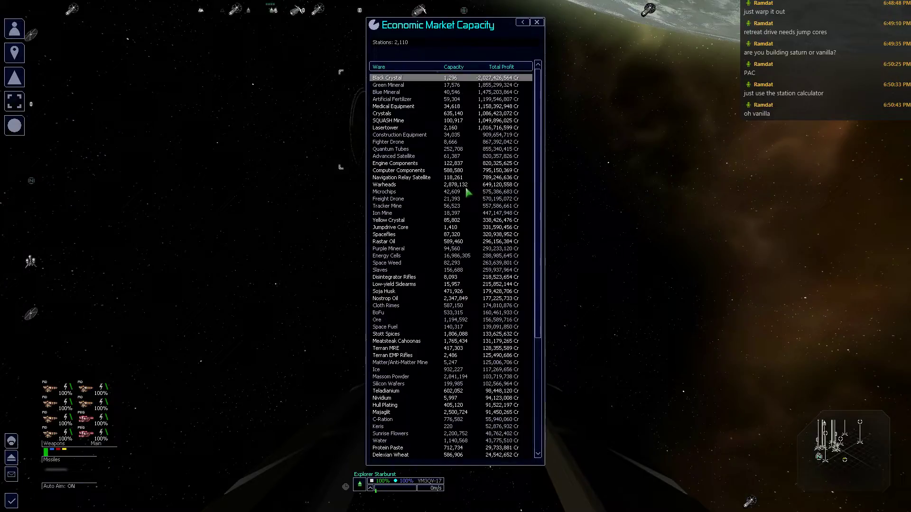
pyautogui.press('pagedown')
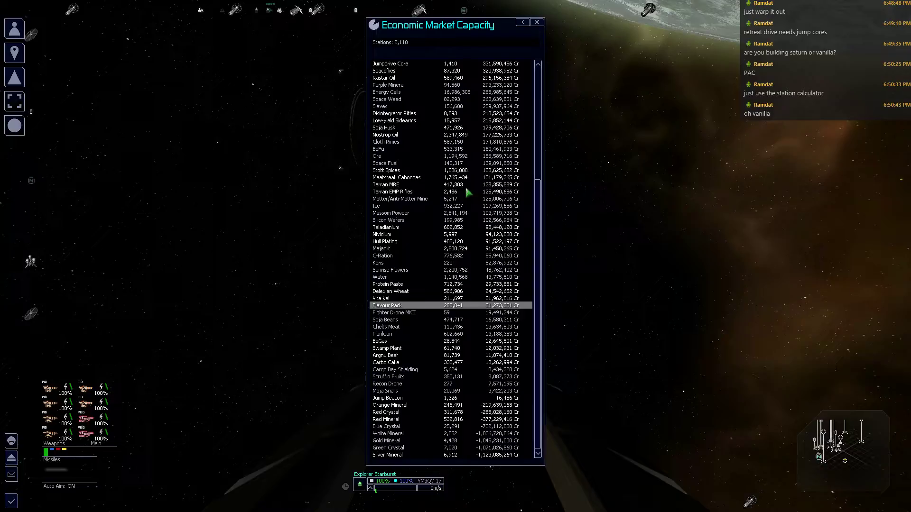
# Open the Market Averages report, page down to Carbo Cake and back up, then close it.
pyautogui.press('Escape')
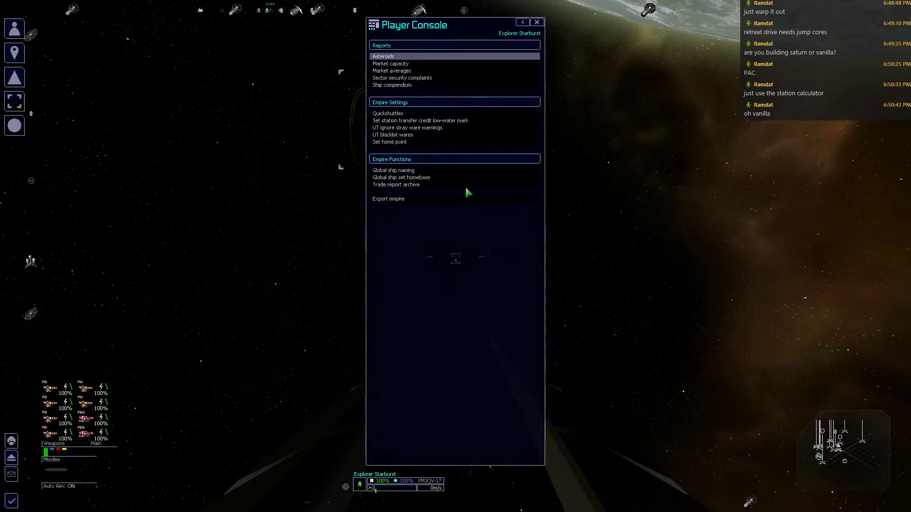
pyautogui.press('Down')
pyautogui.press('Down')
pyautogui.press('Return')
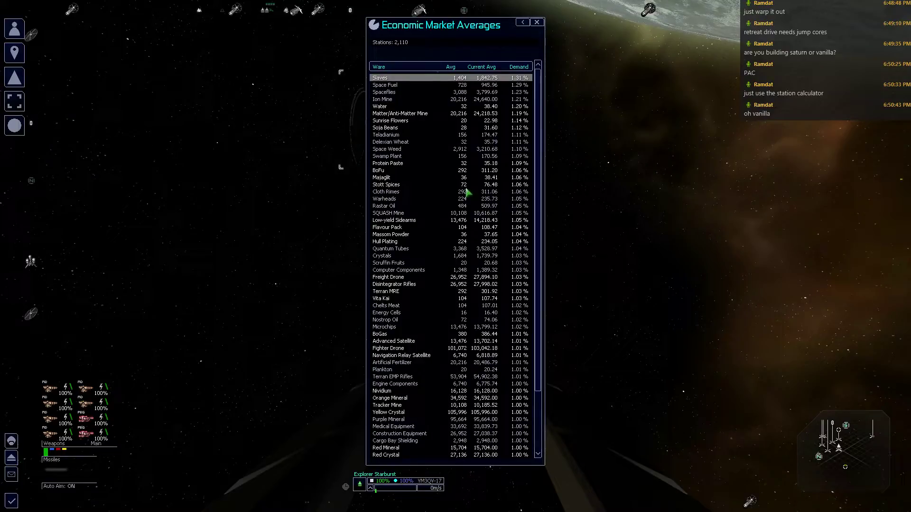
pyautogui.press('pagedown')
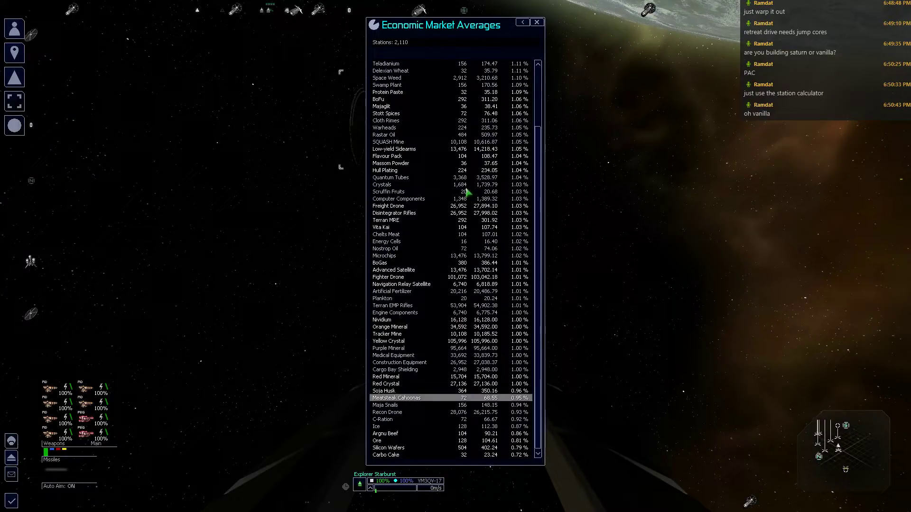
pyautogui.press('pagedown')
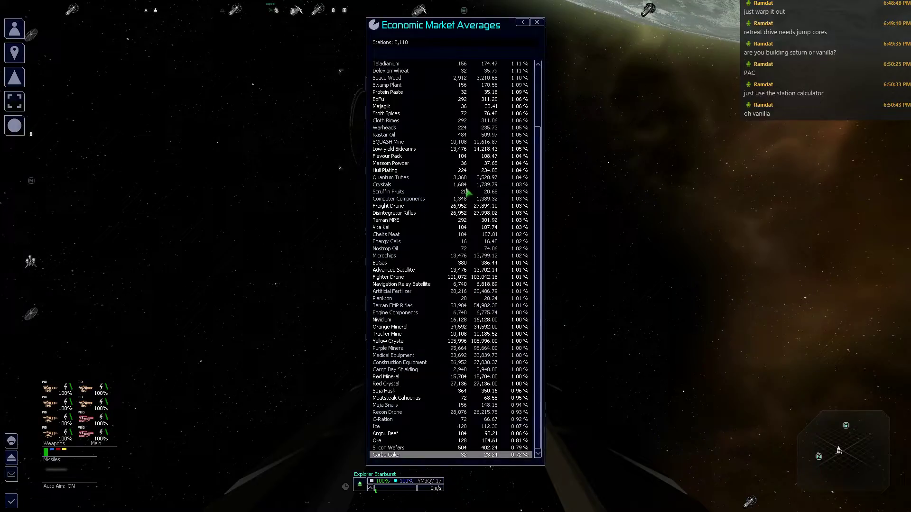
pyautogui.press('pageup')
pyautogui.press('pageup')
pyautogui.press('Escape')
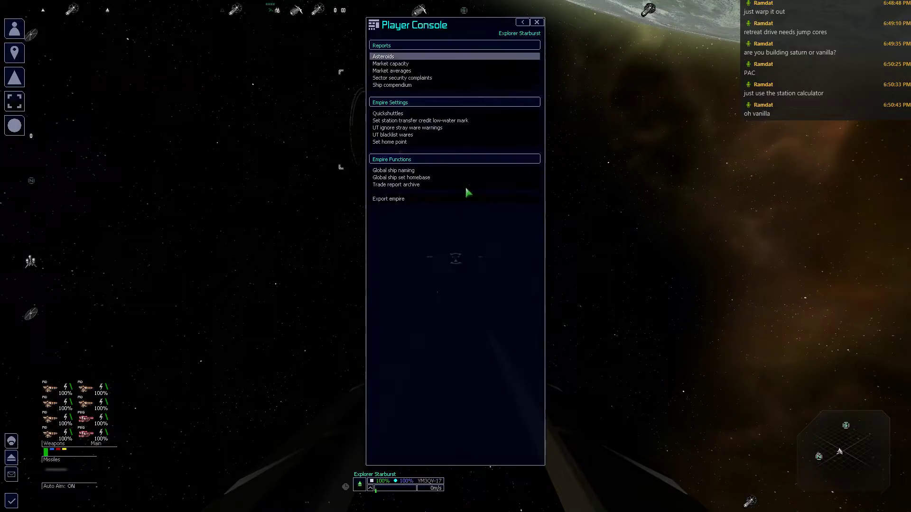
# Page to the end of the Market Capacity report, exit the Player Console and fly forward.
pyautogui.press('Down')
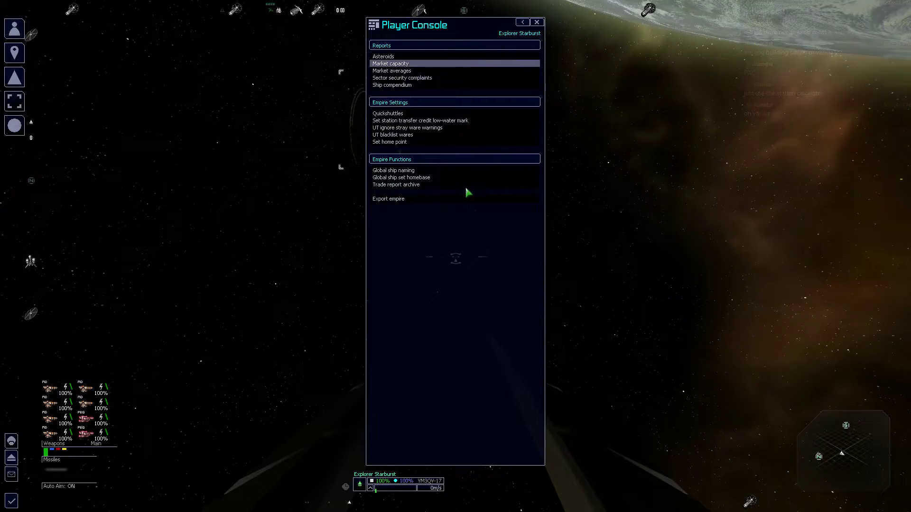
pyautogui.press('Return')
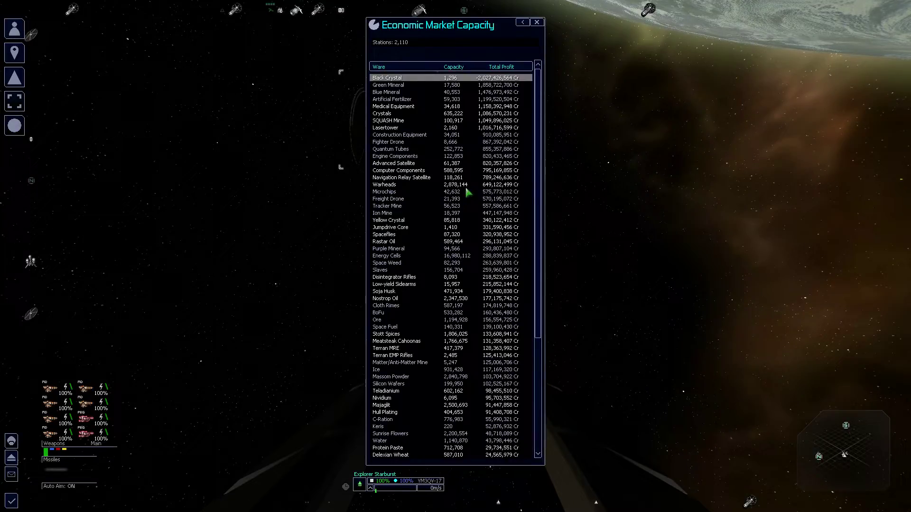
pyautogui.press('pagedown')
pyautogui.press('pagedown')
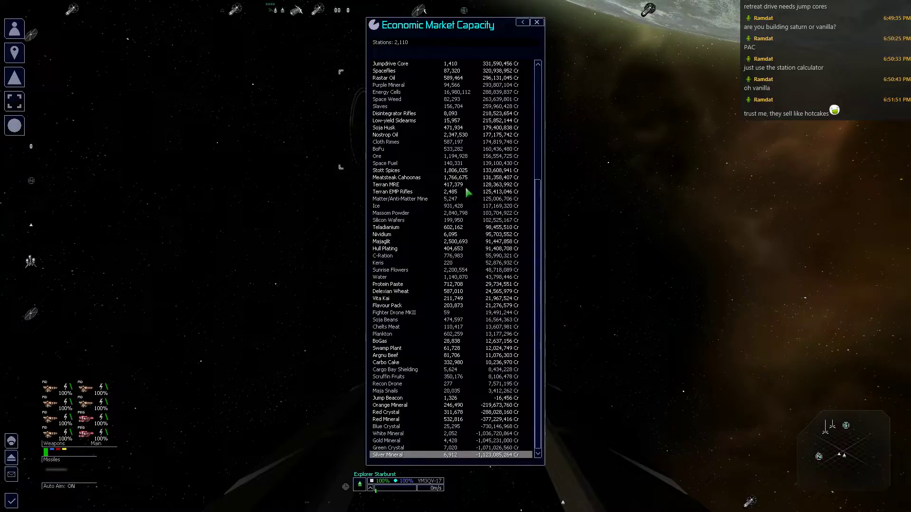
pyautogui.press('Escape')
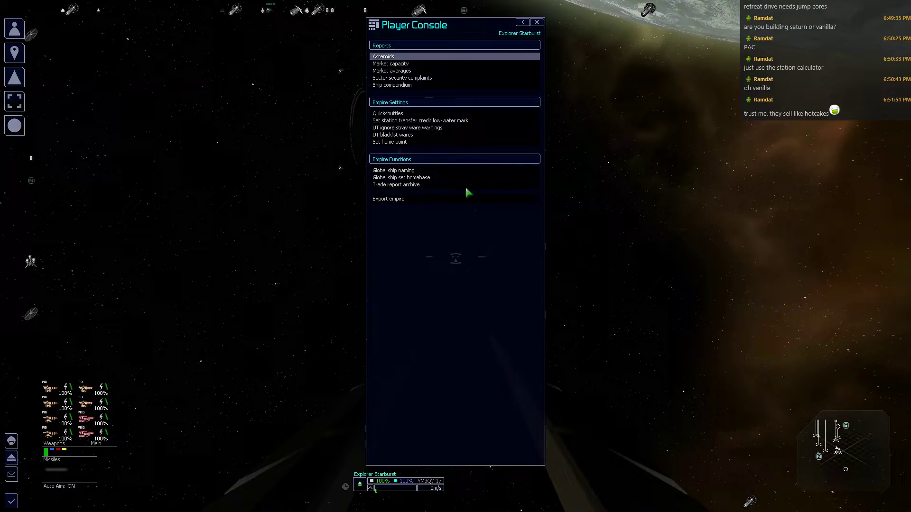
pyautogui.press('Escape')
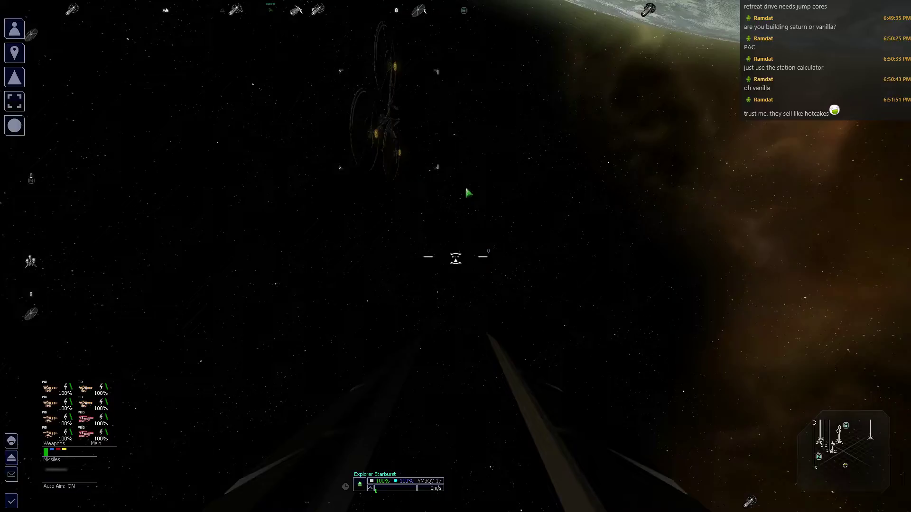
pyautogui.press('w')
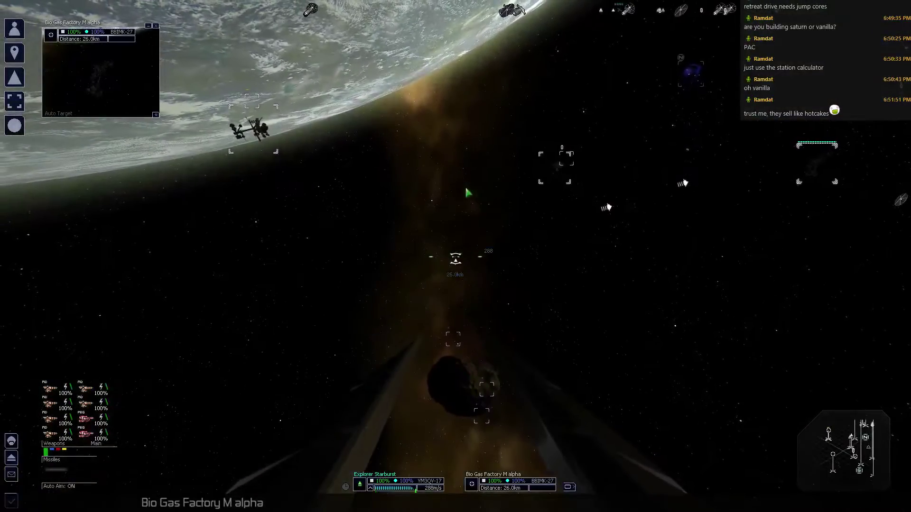
# In Trade Product Search, search best buy for Argon Shield Prod. Facility 1 MJ.
pyautogui.press('c')
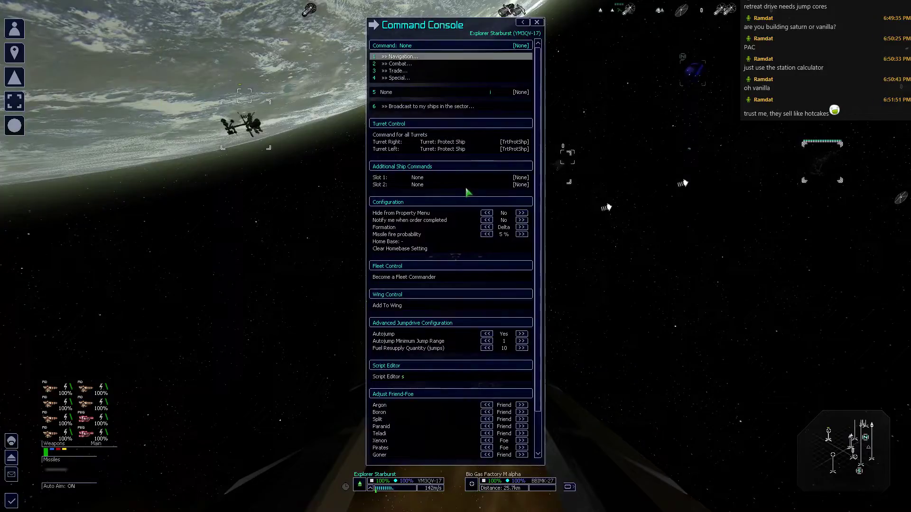
pyautogui.click(467, 192)
pyautogui.press('Return')
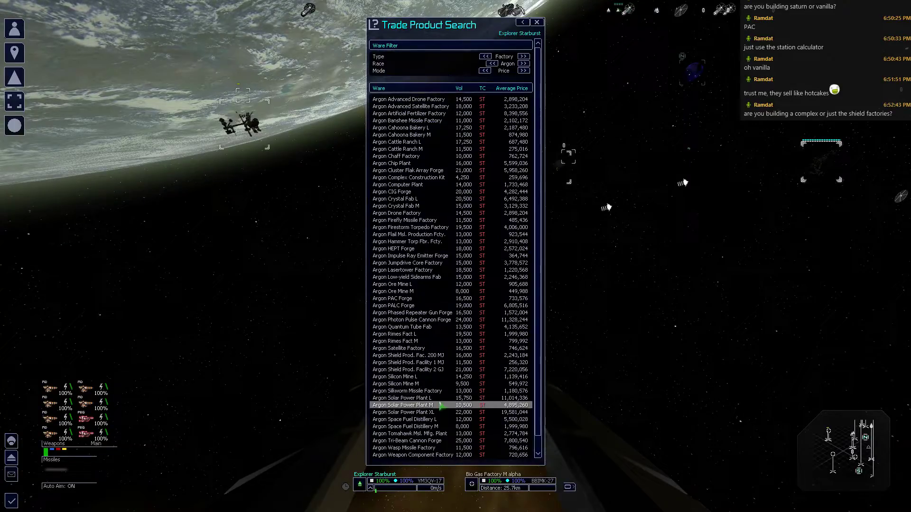
pyautogui.click(440, 363)
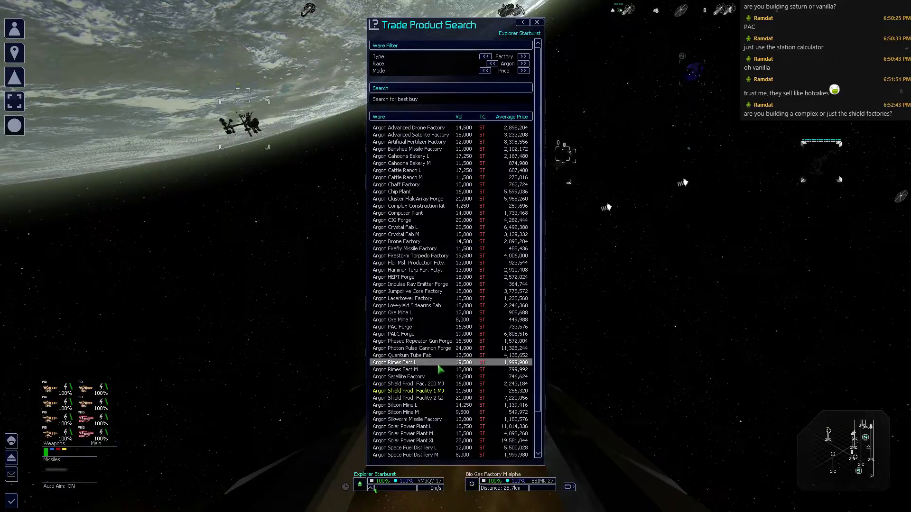
pyautogui.click(441, 100)
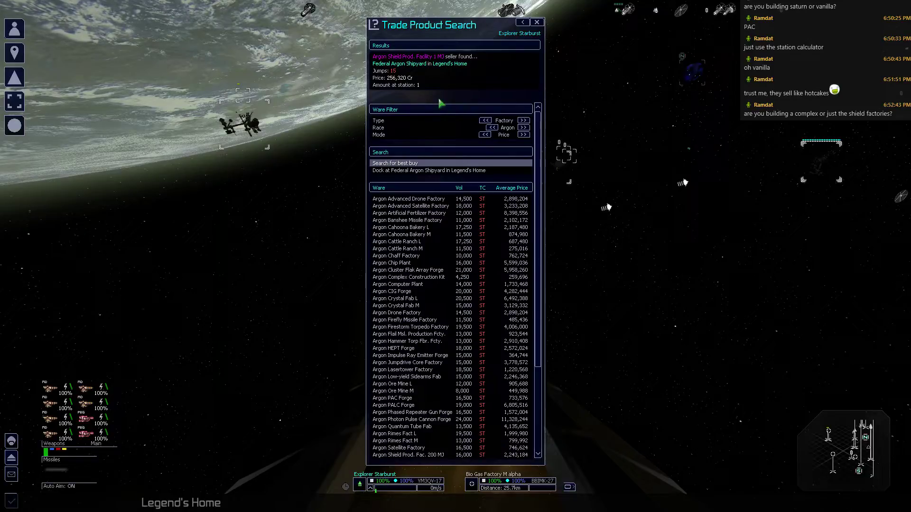
# Switch the race filter to Teladi, find the best seller, and close the console.
pyautogui.click(523, 128)
pyautogui.click(531, 128)
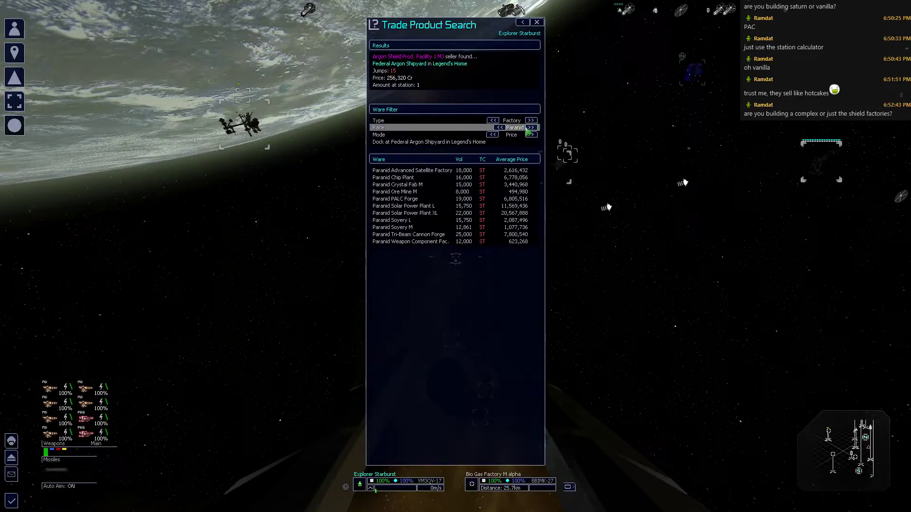
pyautogui.click(530, 128)
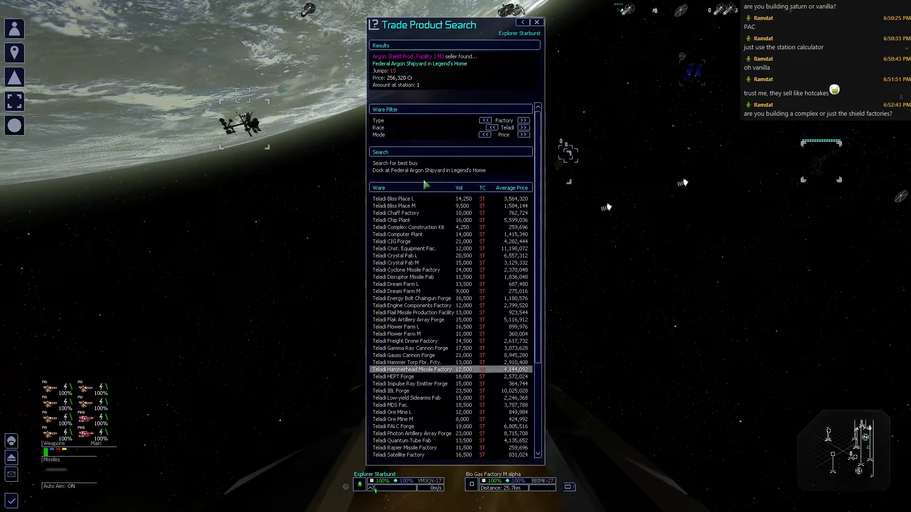
pyautogui.click(420, 164)
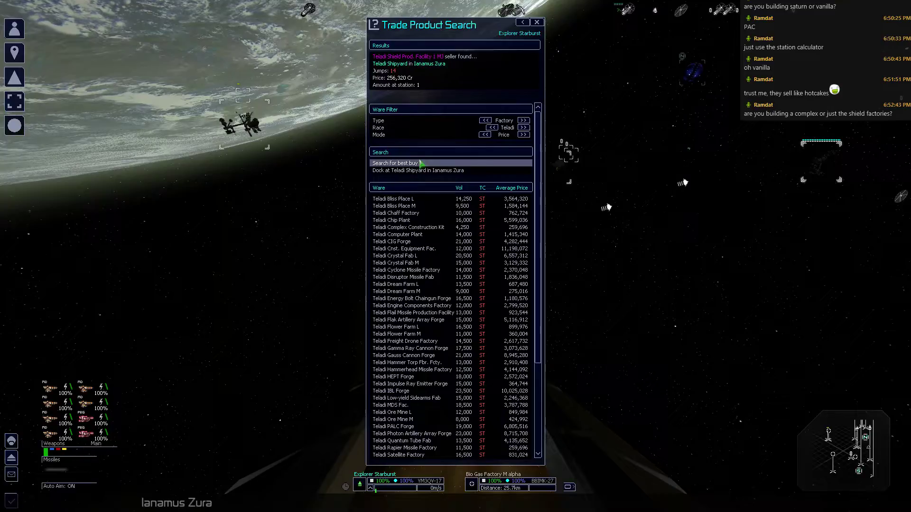
pyautogui.press('Down')
pyautogui.press('Return')
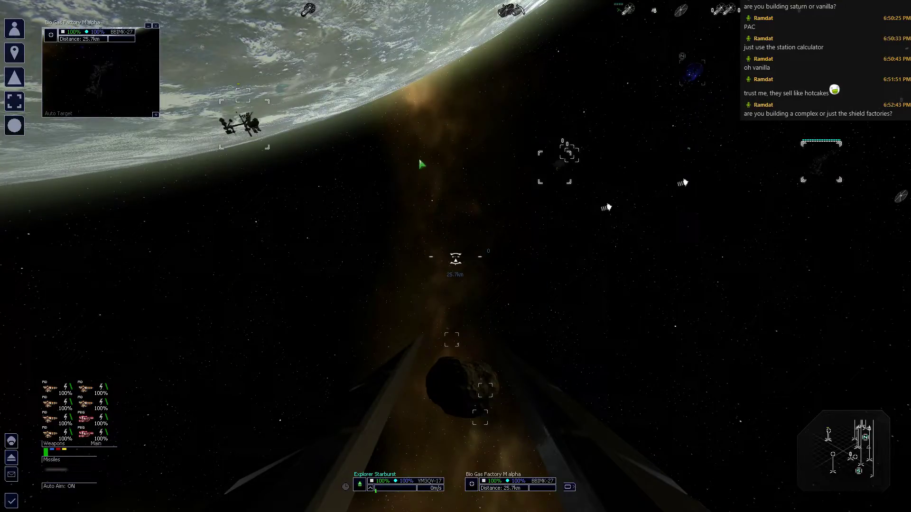
# Open the Saturn Complex Hub calculator and lower the hub size to 5.
pyautogui.hotkey('shift', 'h')
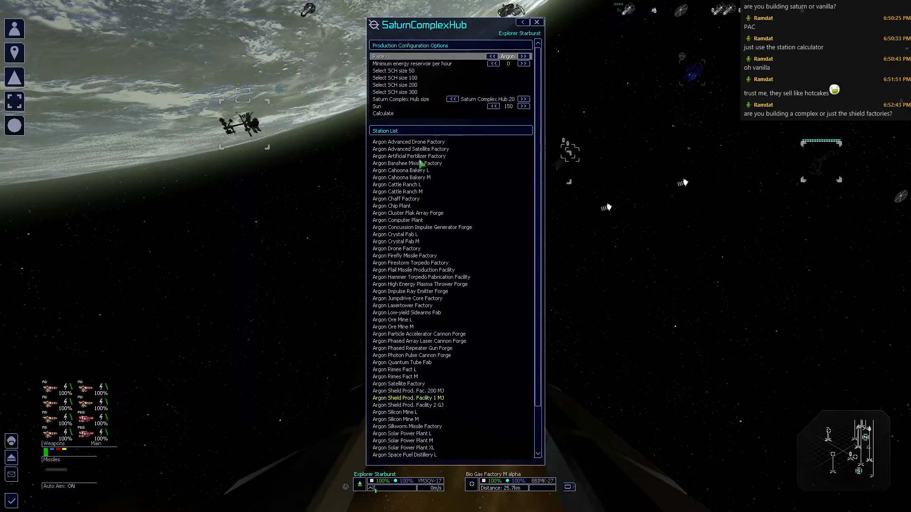
pyautogui.press('Down')
pyautogui.press('Down')
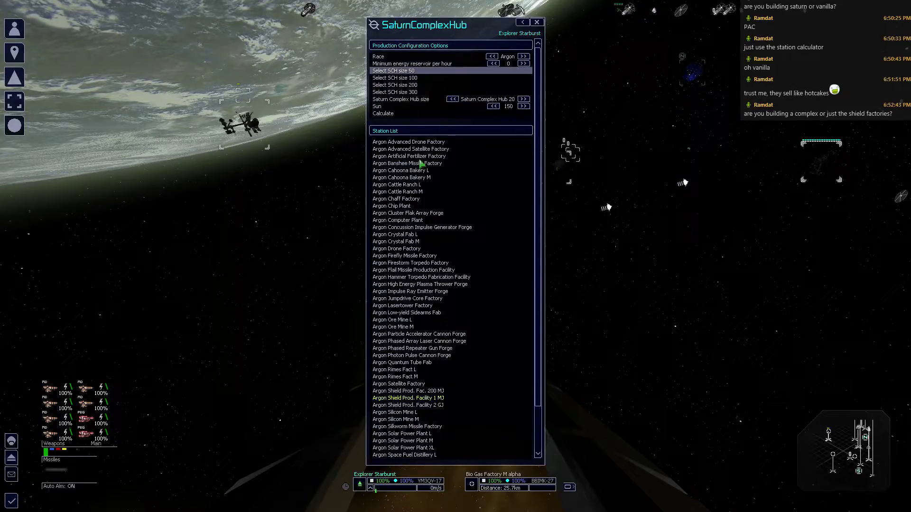
pyautogui.press('Down')
pyautogui.press('Down')
pyautogui.press('Down')
pyautogui.press('Left')
pyautogui.press('Left')
pyautogui.press('Left')
pyautogui.press('Left')
pyautogui.press('Left')
pyautogui.press('Left')
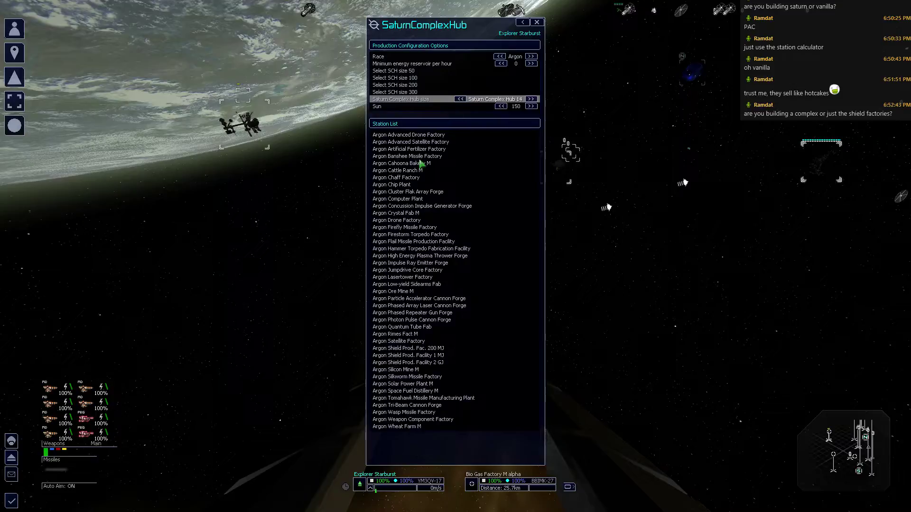
pyautogui.press('Left')
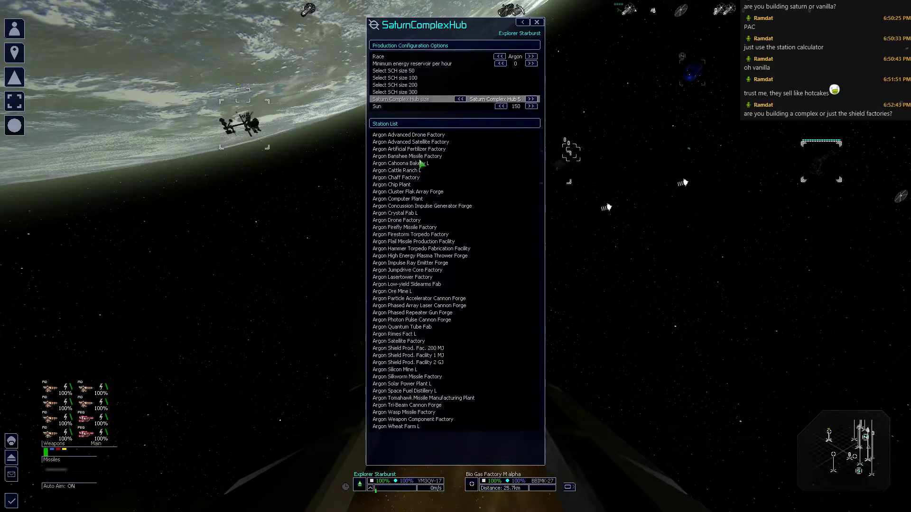
# Mark Argon Shield Prod. Facility 1 MJ in the station list.
pyautogui.press('Down')
pyautogui.press('Down')
pyautogui.press('Down')
pyautogui.press('Down')
pyautogui.press('Down')
pyautogui.press('Down')
pyautogui.press('Down')
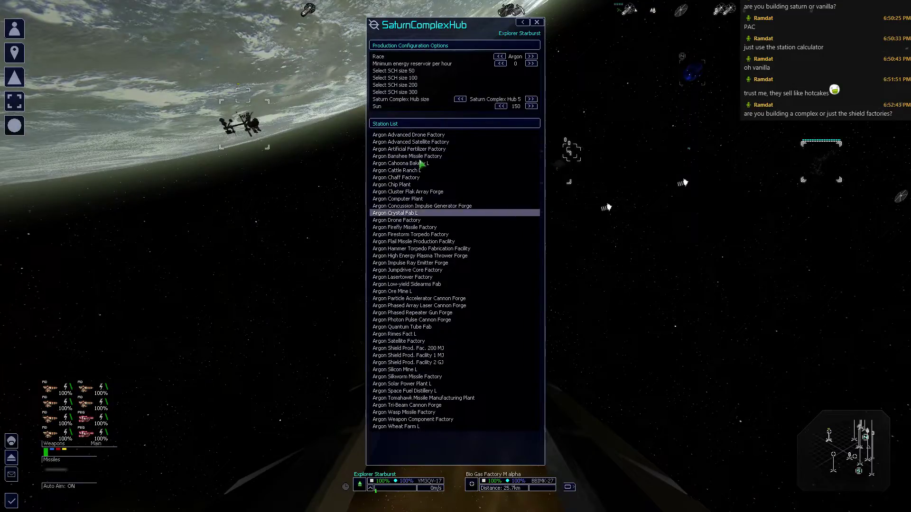
pyautogui.press('Down')
pyautogui.press('Down')
pyautogui.press('Down')
pyautogui.press('Down')
pyautogui.press('Down')
pyautogui.press('Down')
pyautogui.press('Down')
pyautogui.press('Down')
pyautogui.press('Down')
pyautogui.press('Down')
pyautogui.press('Up')
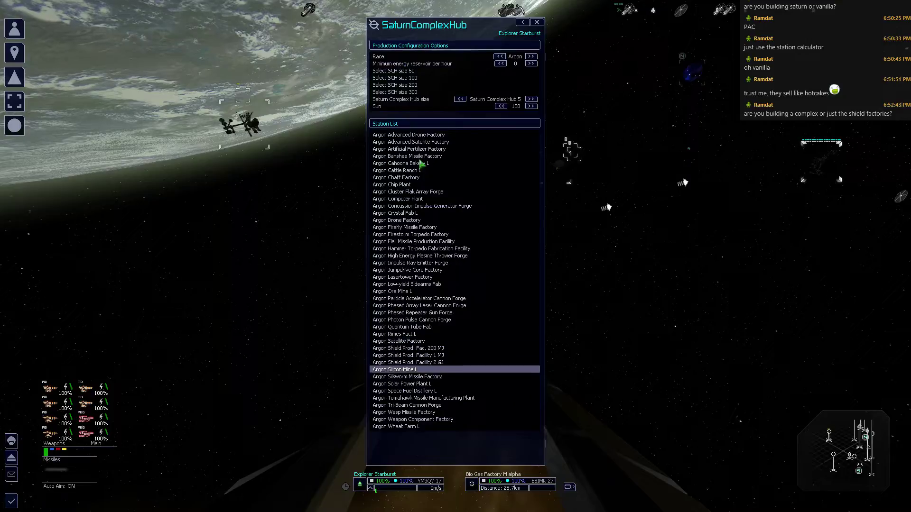
pyautogui.press('Up')
pyautogui.press('Up')
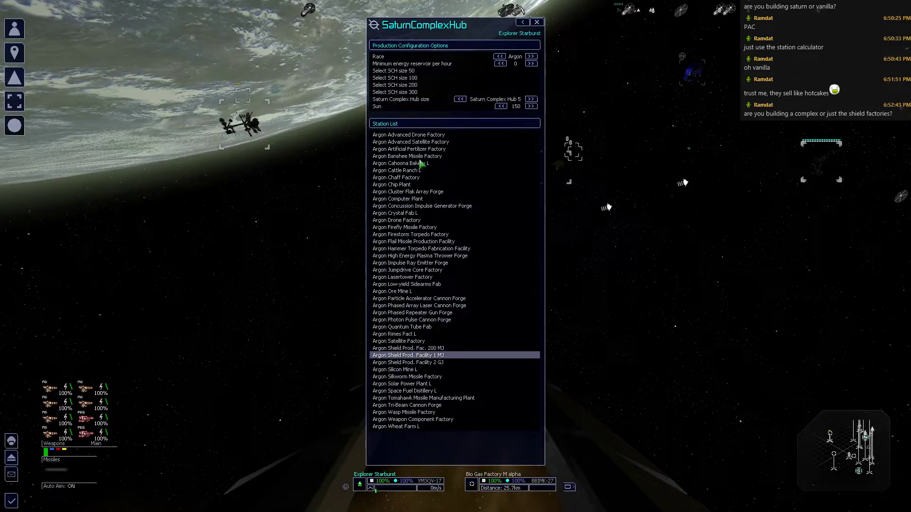
pyautogui.press('Return')
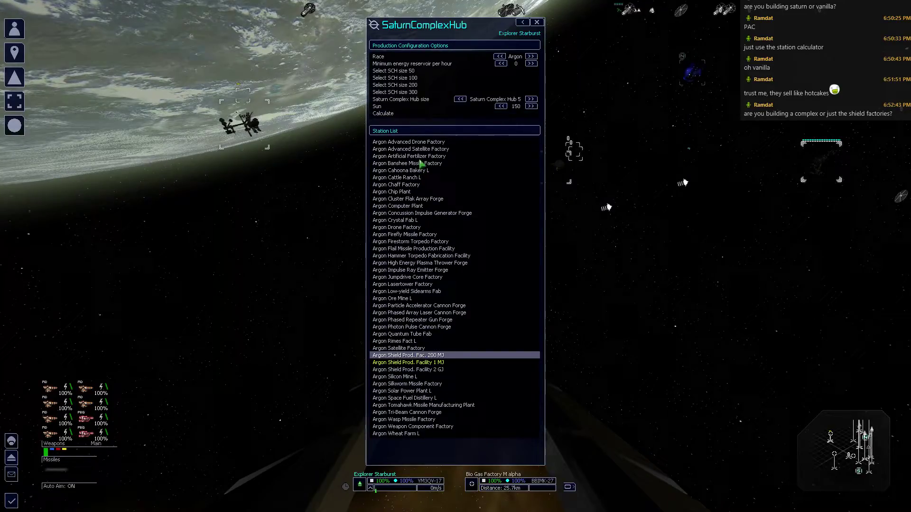
# Calculate the complex at 25,359,532 Cr and close the production summary.
pyautogui.press('Home')
pyautogui.press('Down')
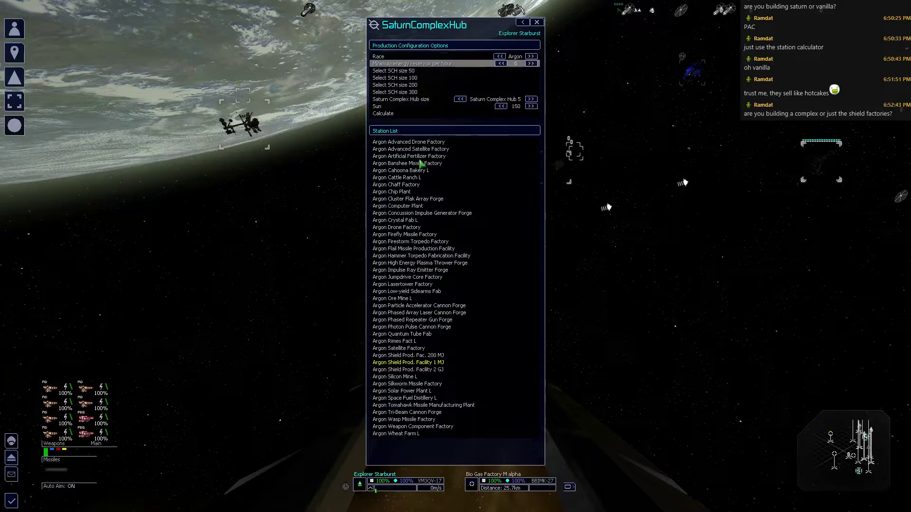
pyautogui.press('Down')
pyautogui.press('Down')
pyautogui.press('Down')
pyautogui.press('Down')
pyautogui.press('Down')
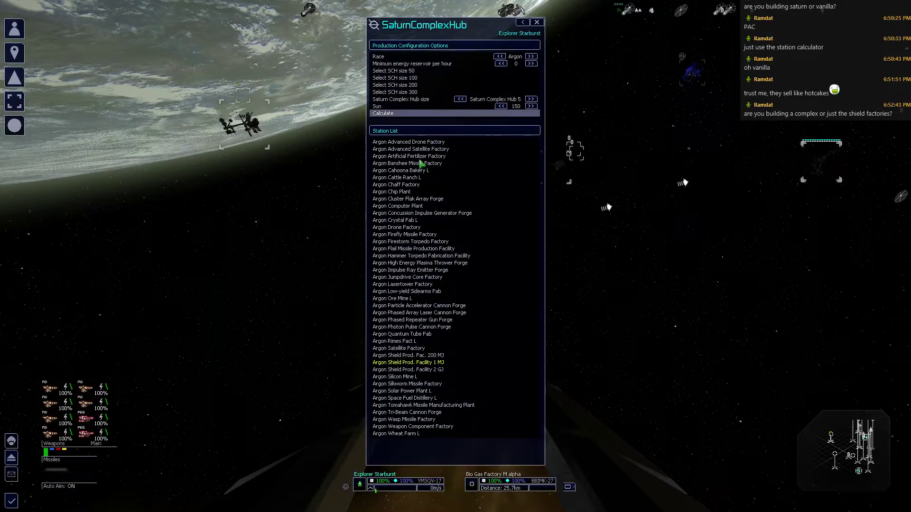
pyautogui.press('Escape')
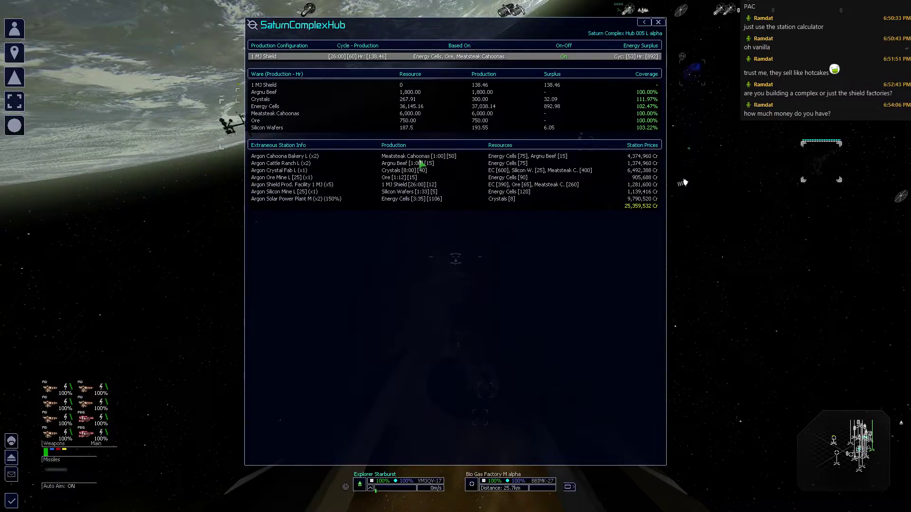
pyautogui.press('Escape')
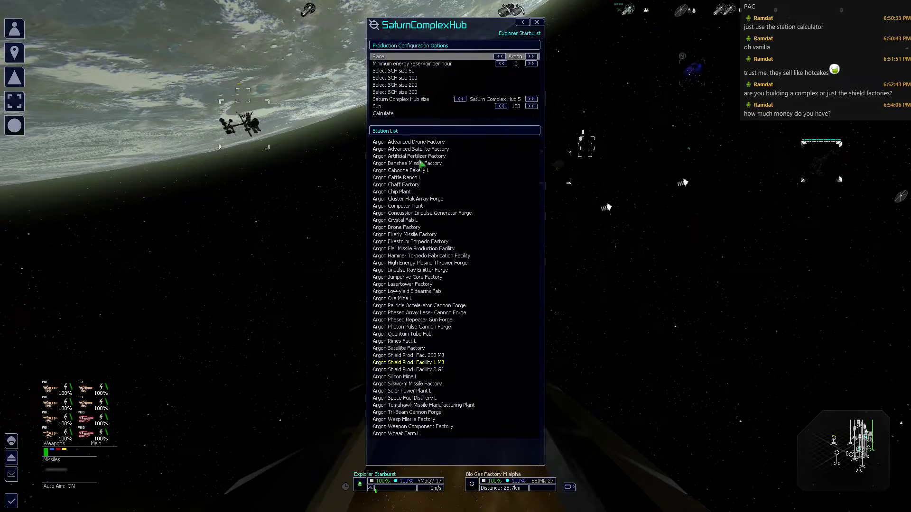
# Switch the race to Teladi, mark its 1 MJ shield facility, and calculate the complex.
pyautogui.press('Right')
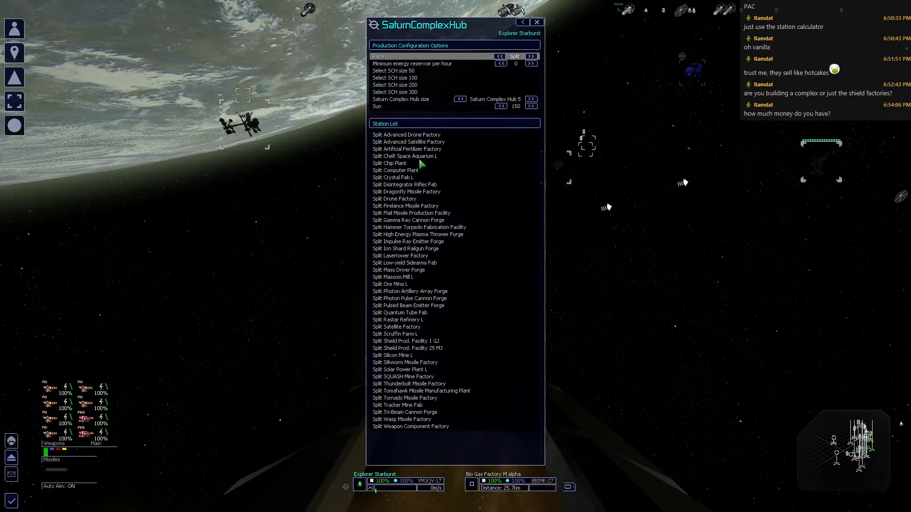
pyautogui.press('Down')
pyautogui.press('Down')
pyautogui.press('Down')
pyautogui.press('Down')
pyautogui.press('Down')
pyautogui.press('Down')
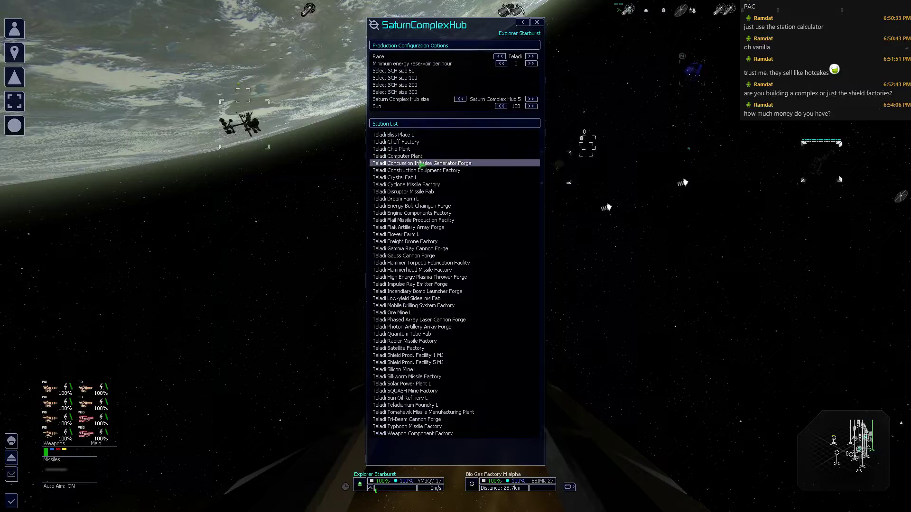
pyautogui.press('Down')
pyautogui.press('Down')
pyautogui.press('Down')
pyautogui.press('Down')
pyautogui.press('Down')
pyautogui.press('Down')
pyautogui.press('Down')
pyautogui.press('Down')
pyautogui.press('Down')
pyautogui.press('Down')
pyautogui.press('Down')
pyautogui.press('Down')
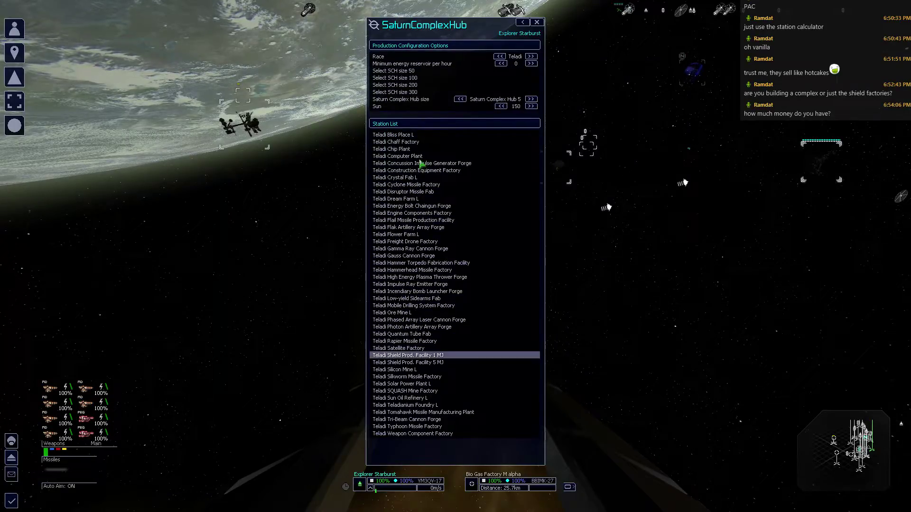
pyautogui.press('Return')
pyautogui.press('Down')
pyautogui.press('Down')
pyautogui.press('Down')
pyautogui.press('Down')
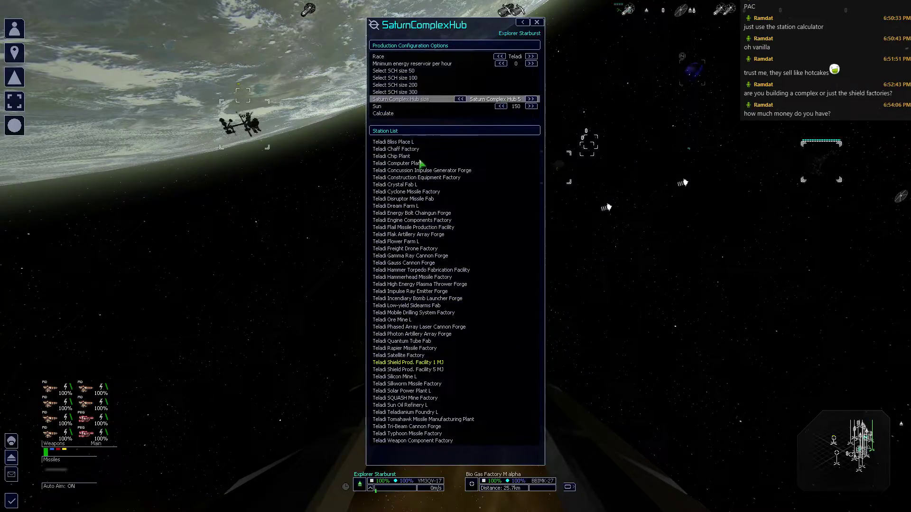
pyautogui.press('Down')
pyautogui.press('Down')
pyautogui.press('Down')
pyautogui.press('Down')
pyautogui.press('Escape')
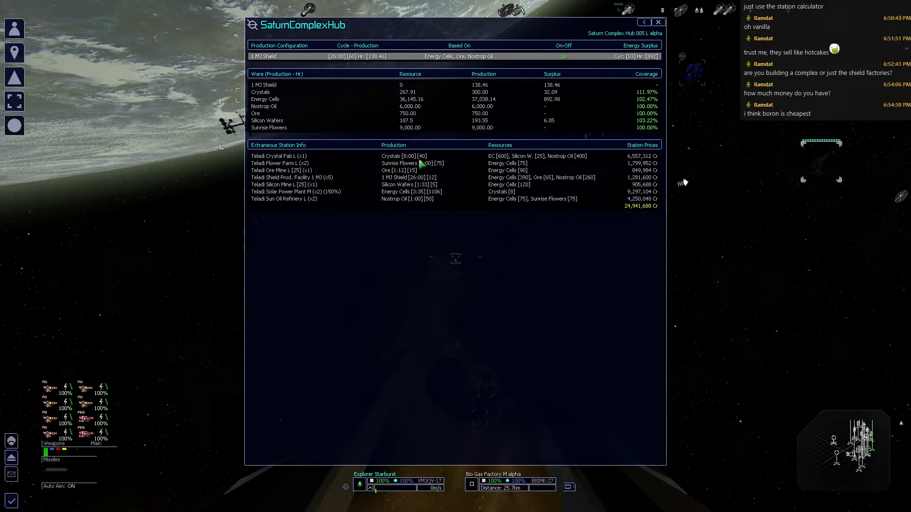
pyautogui.press('Escape')
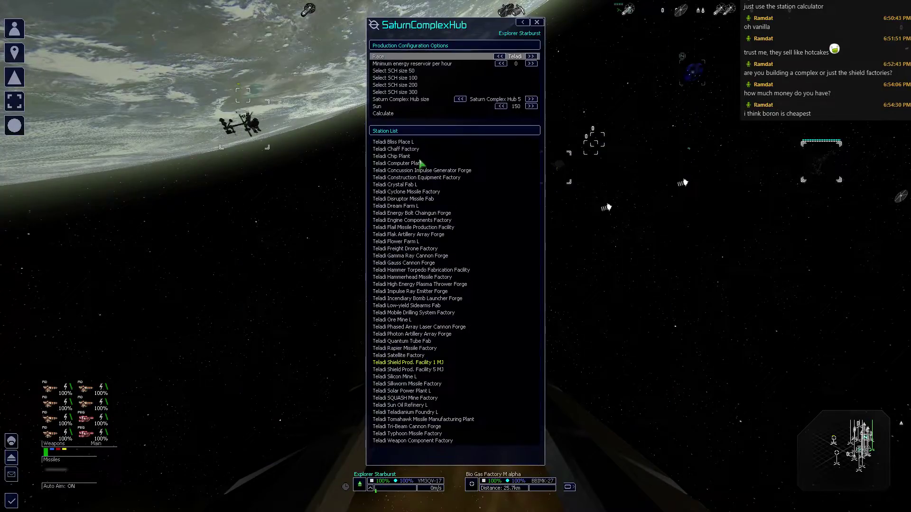
# Switch the race to Boron and browse its station list.
pyautogui.press('Left')
pyautogui.press('Left')
pyautogui.press('Down')
pyautogui.press('Down')
pyautogui.press('Down')
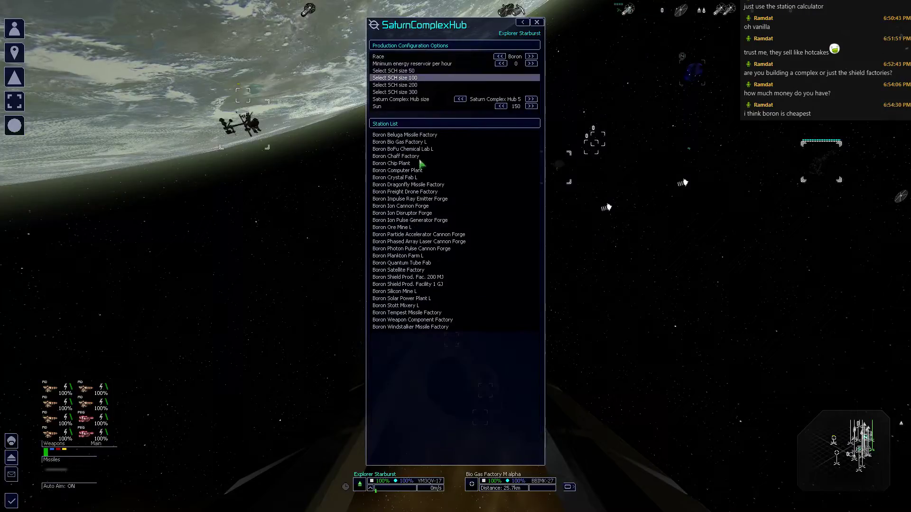
pyautogui.press('Down')
pyautogui.press('Down')
pyautogui.press('Down')
pyautogui.press('Down')
pyautogui.press('Down')
pyautogui.press('Down')
pyautogui.press('Down')
pyautogui.press('Down')
pyautogui.press('Down')
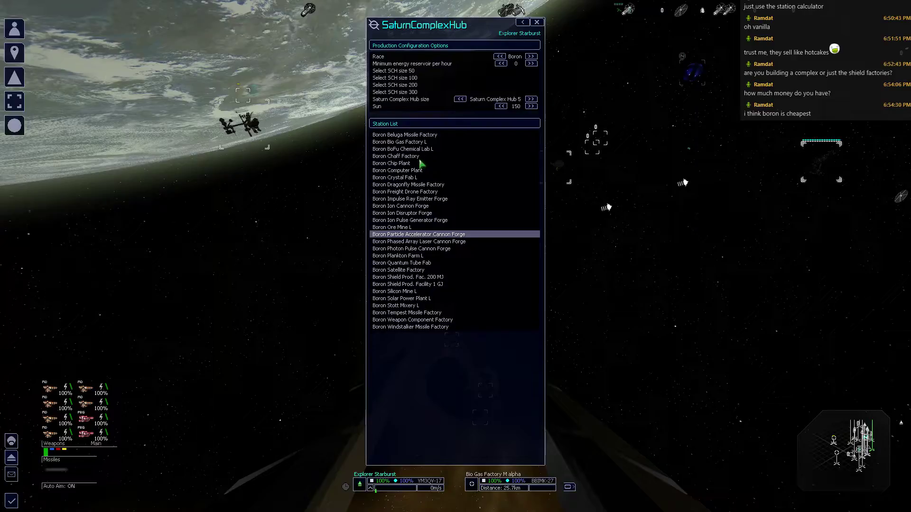
pyautogui.press('Down')
pyautogui.press('Down')
pyautogui.press('Down')
pyautogui.press('Down')
pyautogui.press('Down')
pyautogui.press('Down')
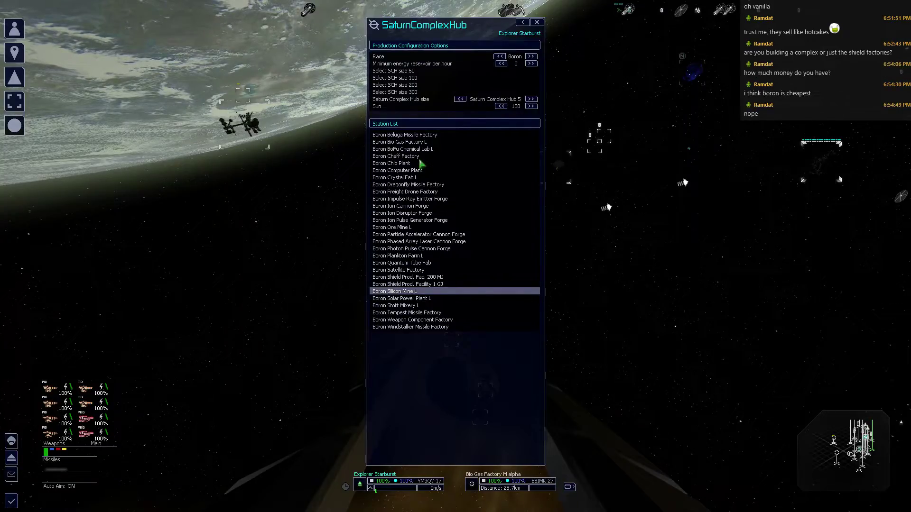
# Cycle the race through Split, Paranid, Pirates and Argon, then close the calculator.
pyautogui.press('Home')
pyautogui.press('Right')
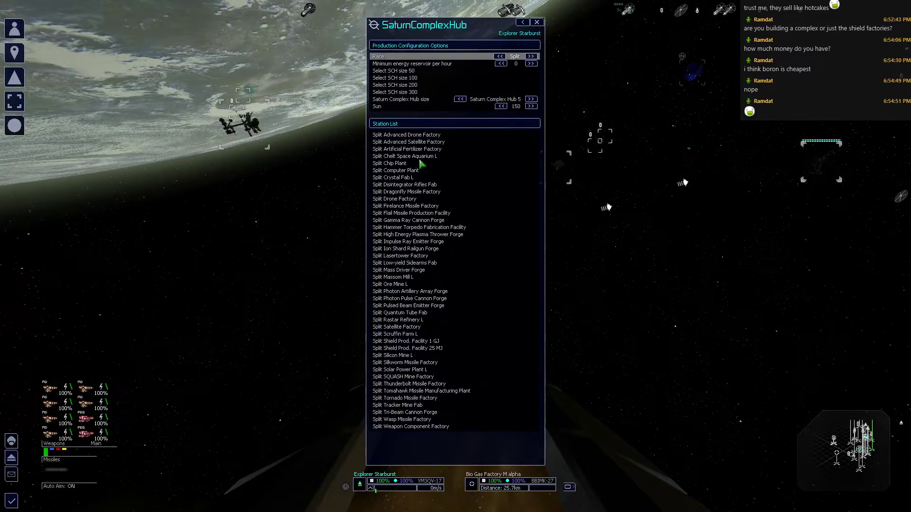
pyautogui.press('Right')
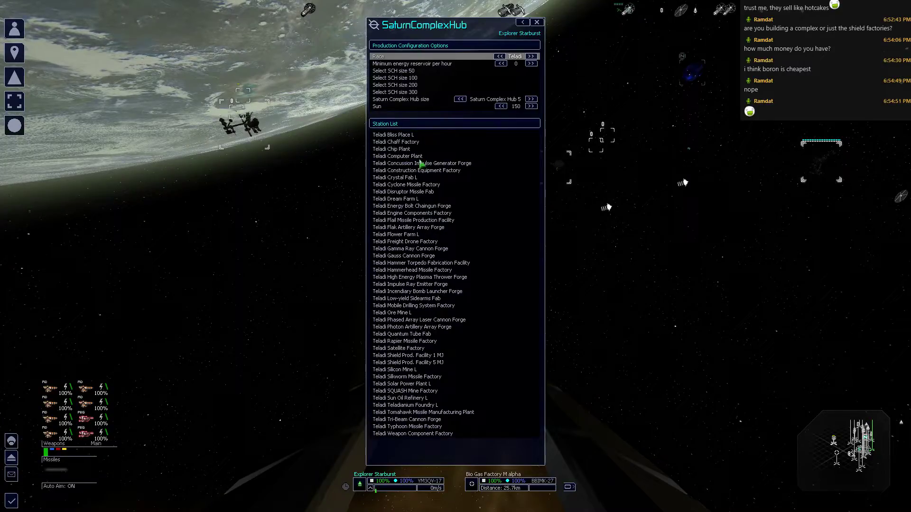
pyautogui.press('Right')
pyautogui.press('Right')
pyautogui.press('Right')
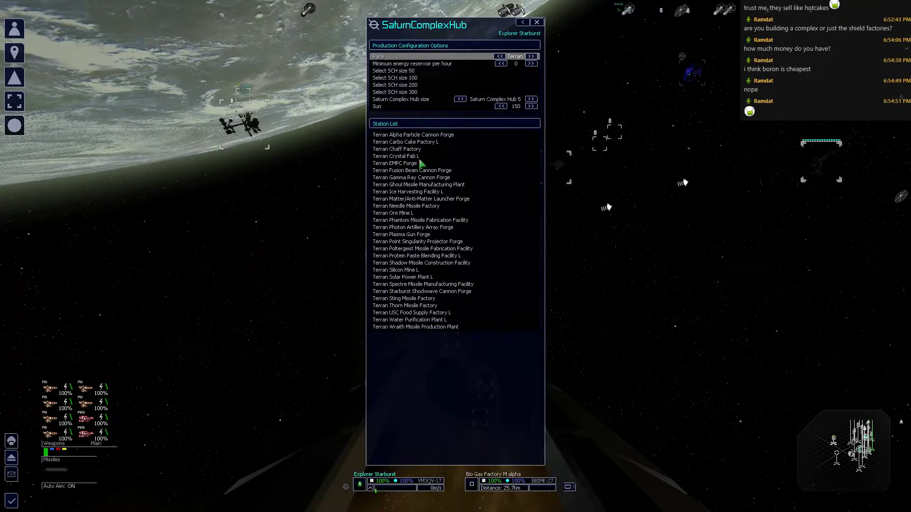
pyautogui.press('Right')
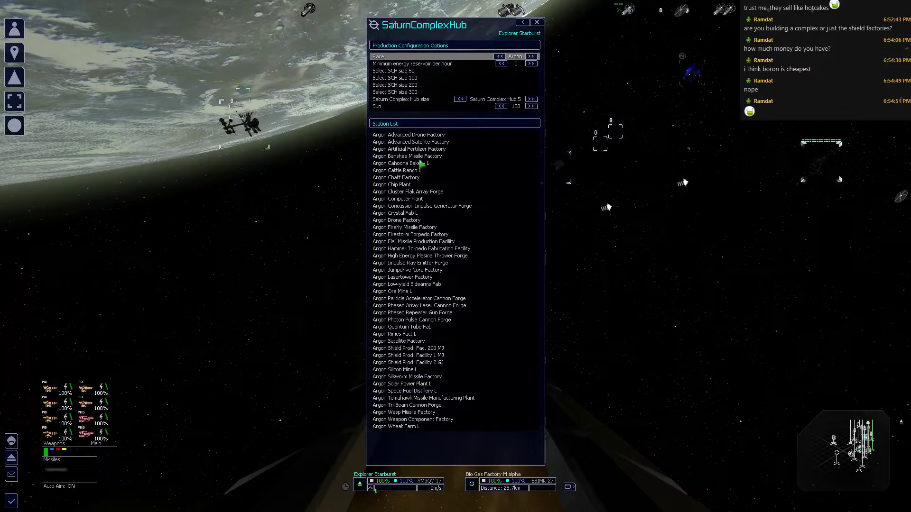
pyautogui.press('Escape')
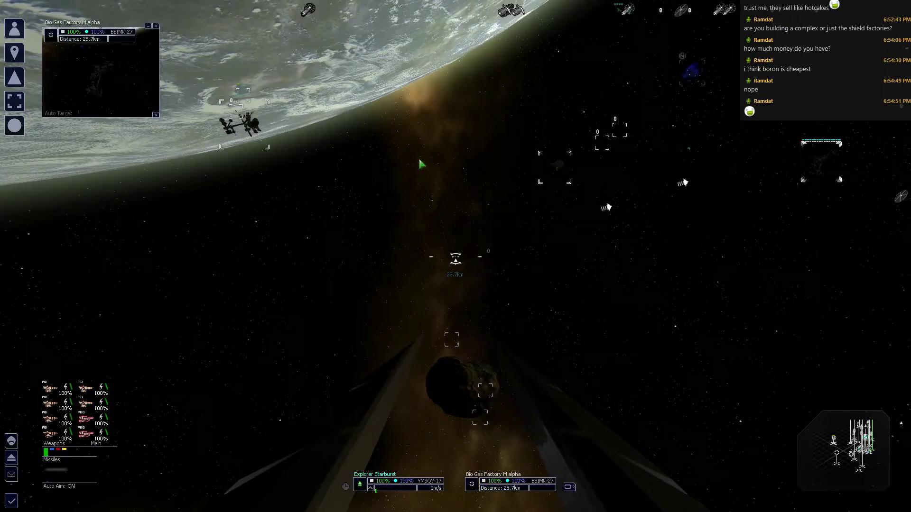
# Open the universe map, check the ship's cargo and extensions, and reopen the map.
pyautogui.press(',')
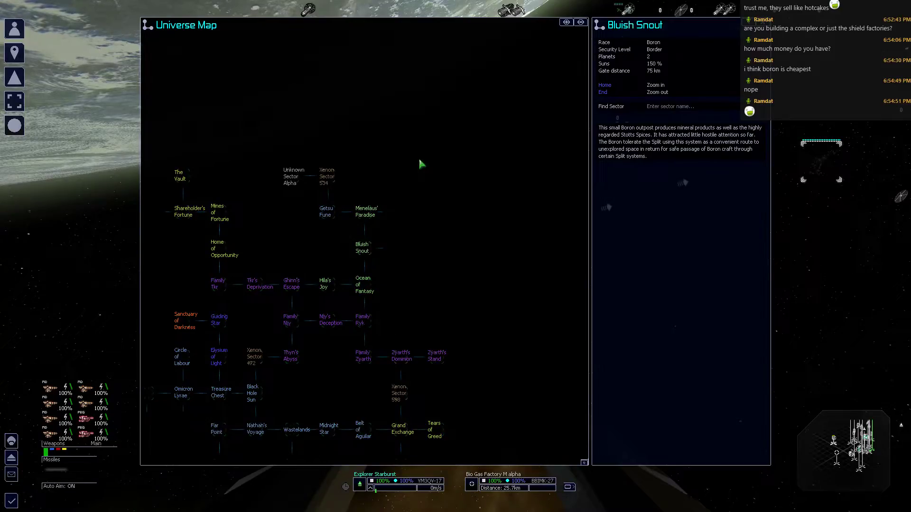
pyautogui.press('Escape')
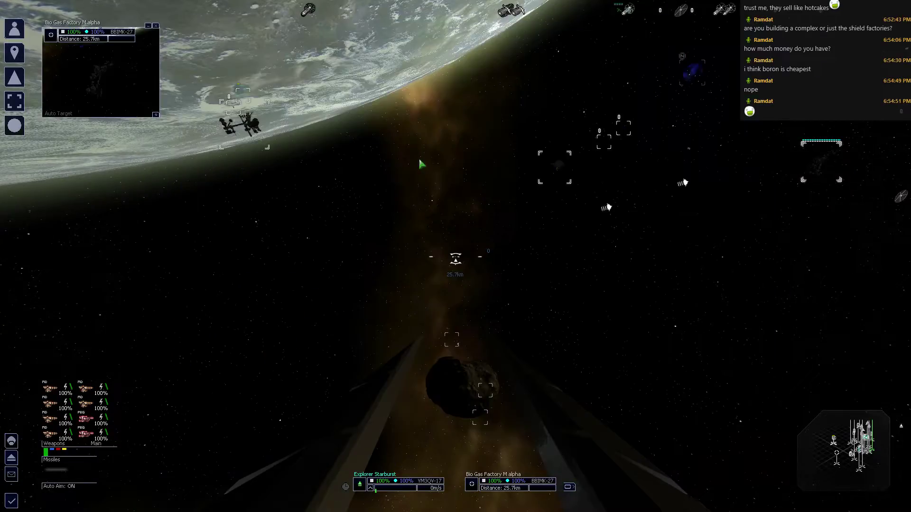
pyautogui.press('i')
pyautogui.press('Escape')
pyautogui.press(',')
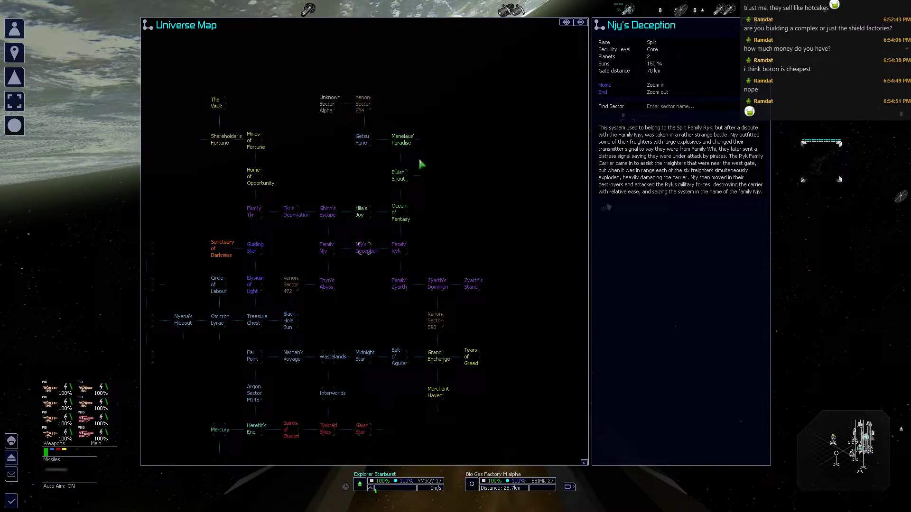
# Move the map selection past Far Point to Heretic's End, then close the map.
pyautogui.press('Down')
pyautogui.press('Left')
pyautogui.press('Down')
pyautogui.press('Down')
pyautogui.press('Left')
pyautogui.press('Left')
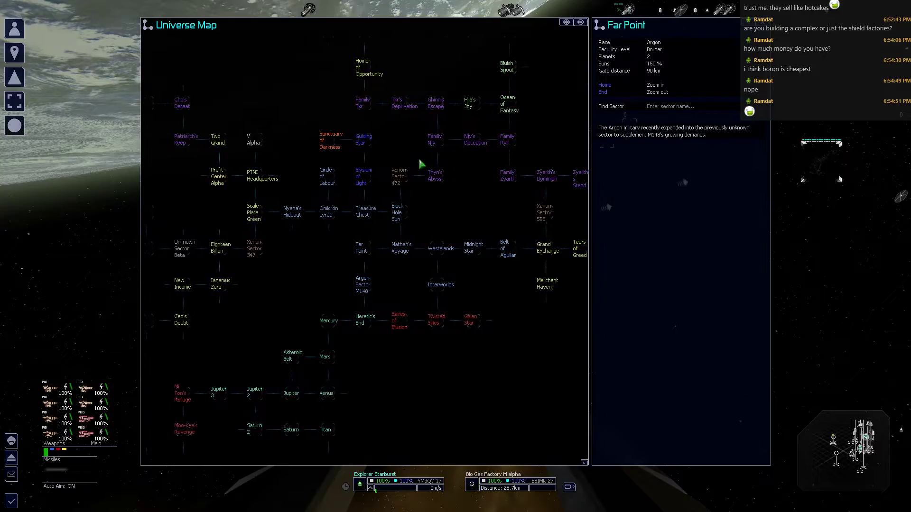
pyautogui.press('Down')
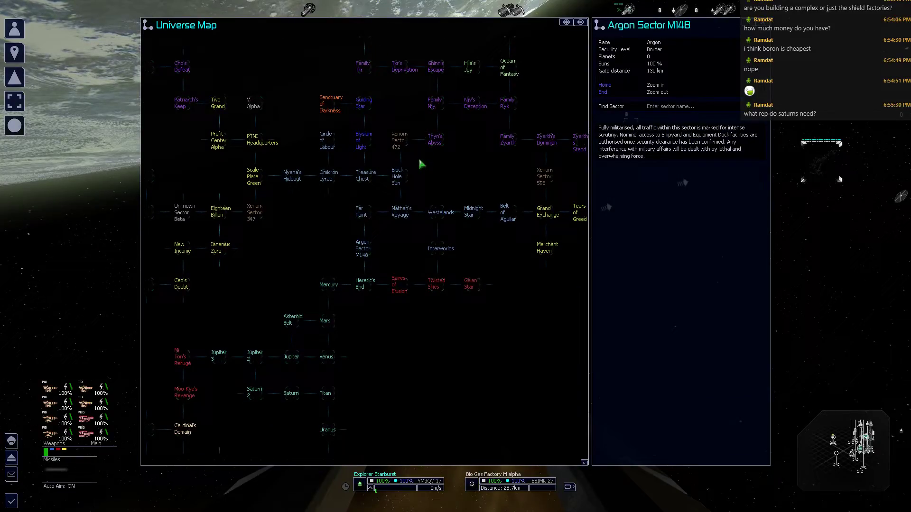
pyautogui.press('Down')
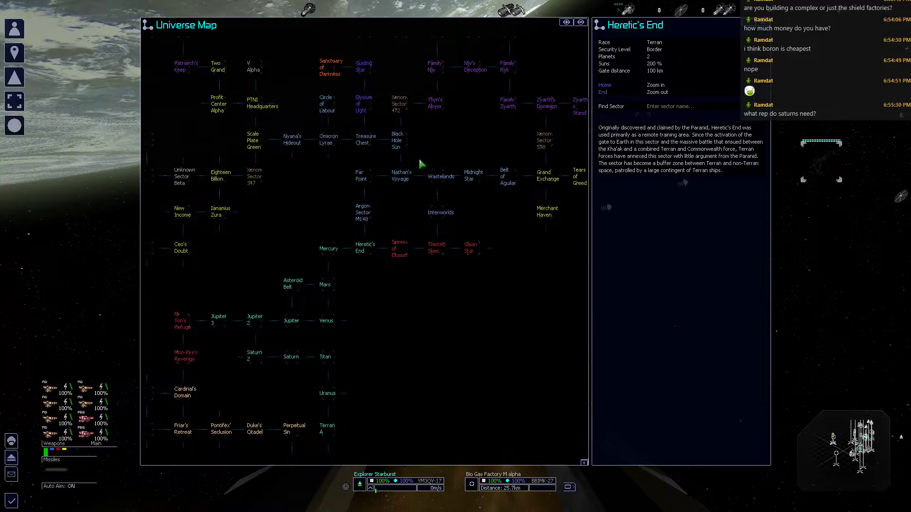
pyautogui.press('Escape')
# Reopen the universe map, navigate past Mars to Saturn 2, and open its sector map.
pyautogui.press(',')
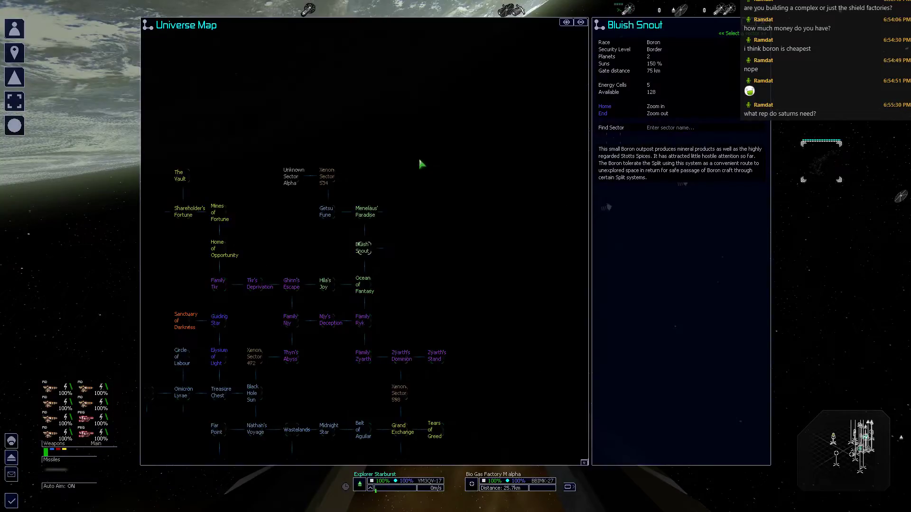
pyautogui.write('here')
pyautogui.press('Return')
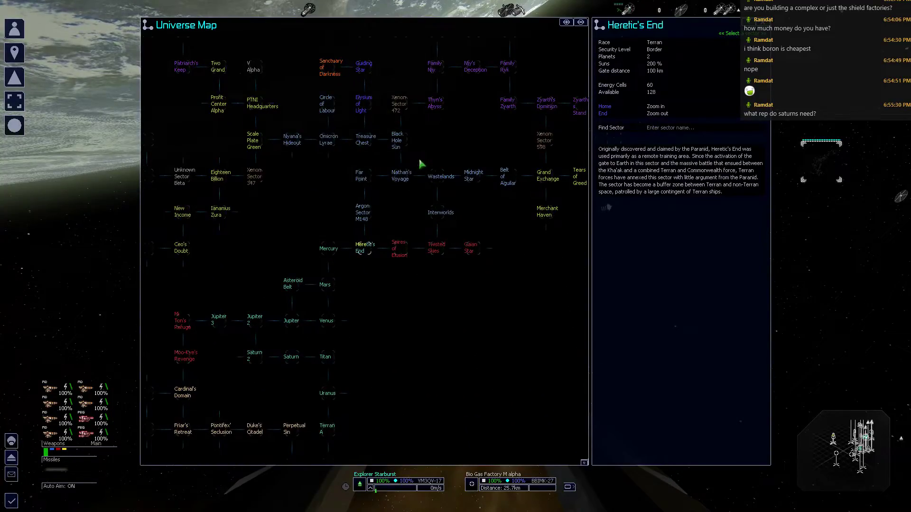
pyautogui.press('Left')
pyautogui.press('Down')
pyautogui.press('Down')
pyautogui.press('Left')
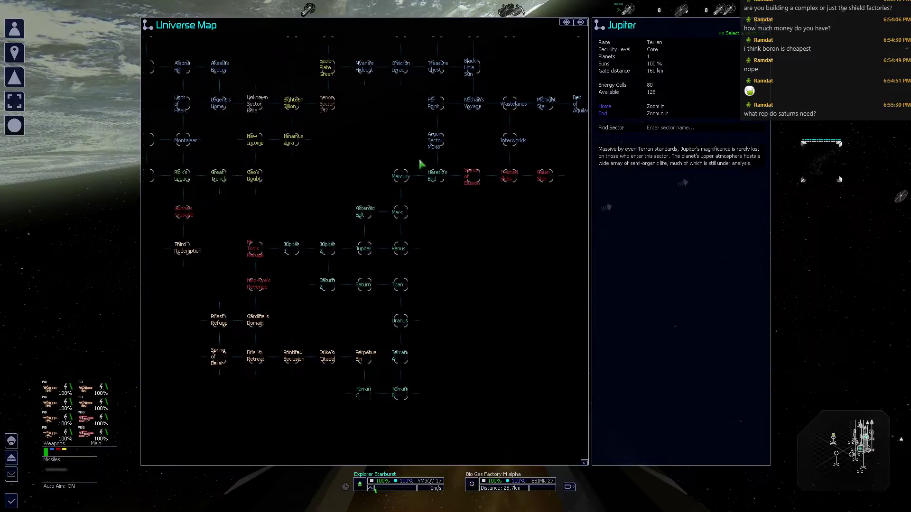
pyautogui.press('Down')
pyautogui.press('Left')
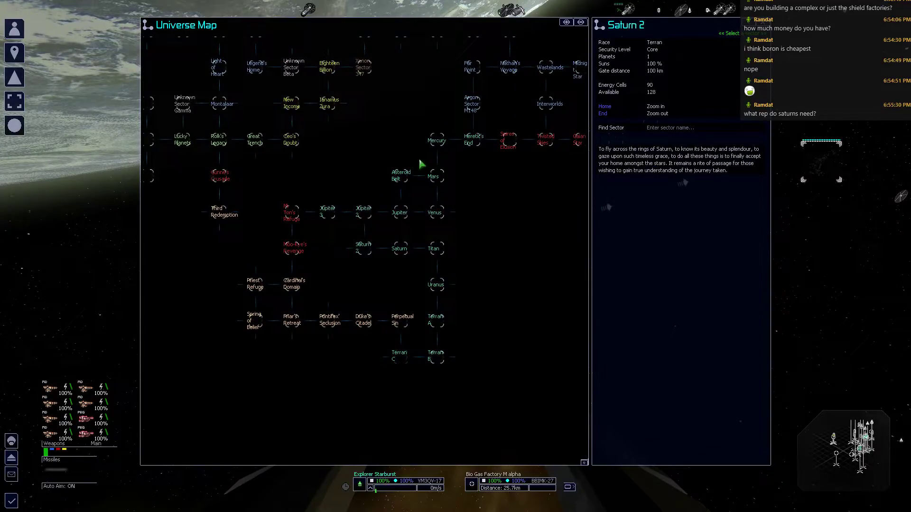
pyautogui.press('Return')
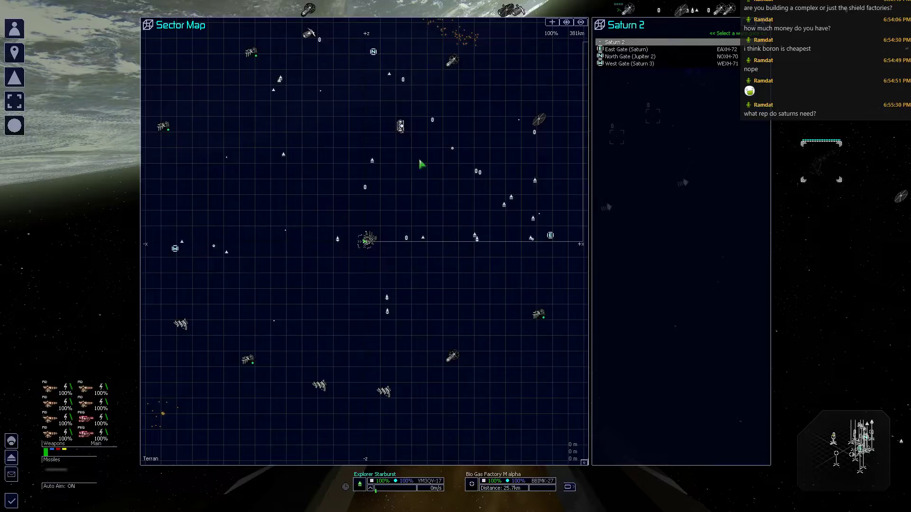
# Select West Gate (Saturn 3) in the Saturn 2 sector map and jump there.
pyautogui.press('Down')
pyautogui.press('Down')
pyautogui.press('Down')
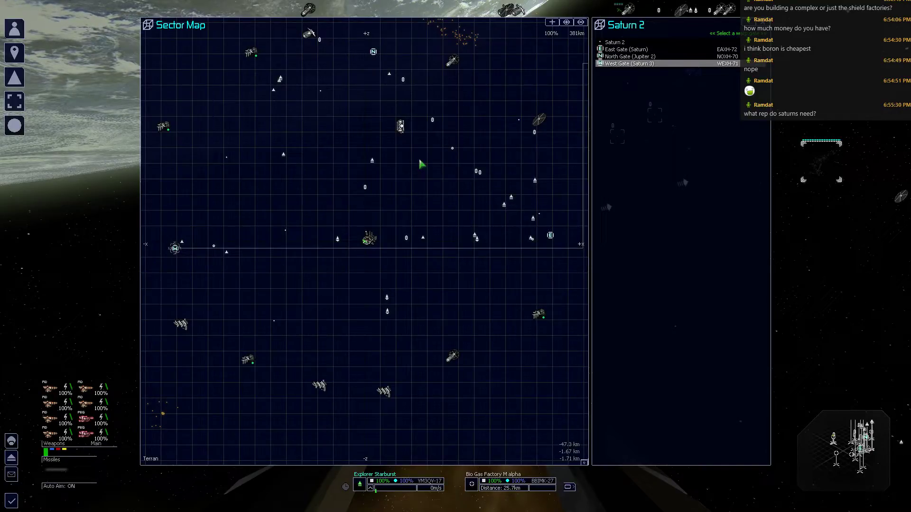
pyautogui.press('j')
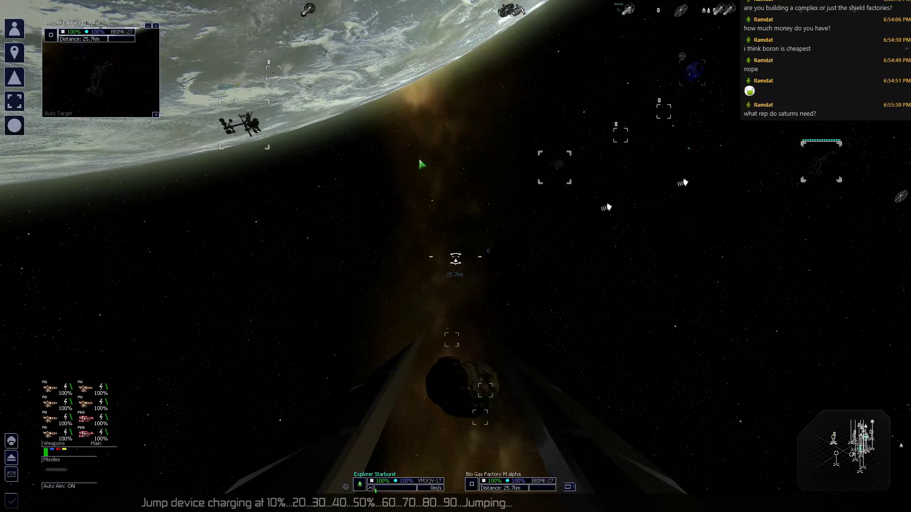
# Use SETA to fly toward the stations, then target the Orbital Patrol Base.
pyautogui.press('j')
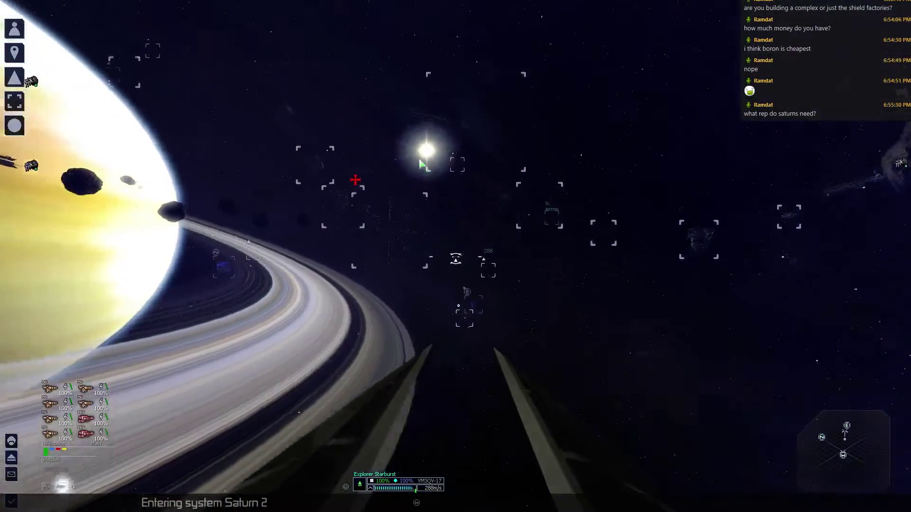
pyautogui.moveTo(420, 165)
pyautogui.mouseDown()
pyautogui.moveTo(410, 209)
pyautogui.moveTo(425, 258)
pyautogui.mouseUp()
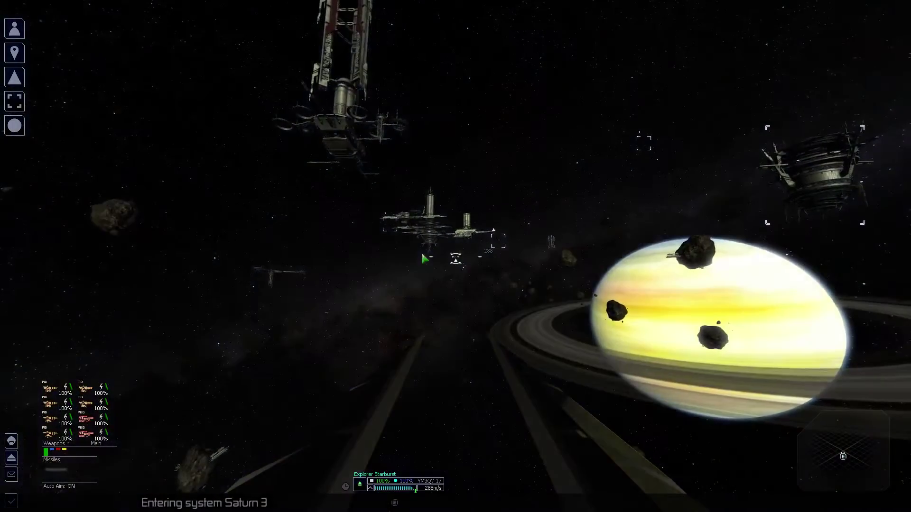
pyautogui.click(837, 143)
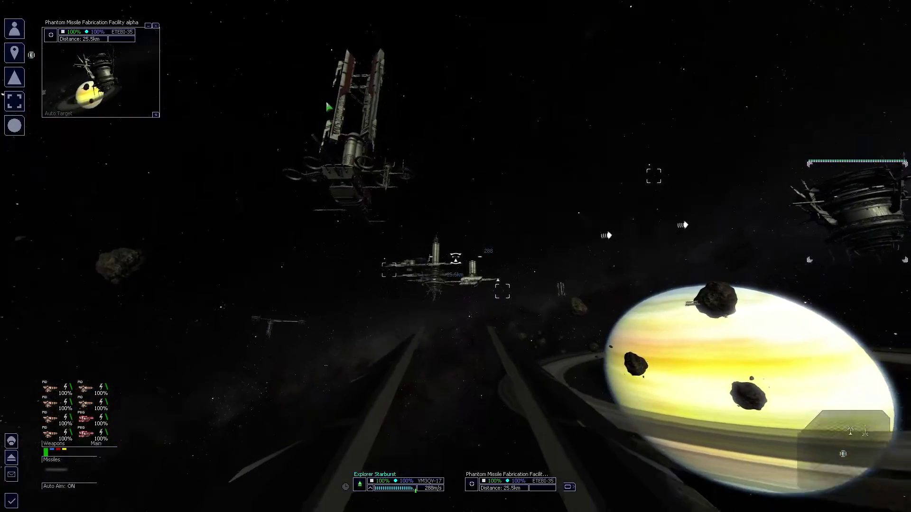
pyautogui.press('j')
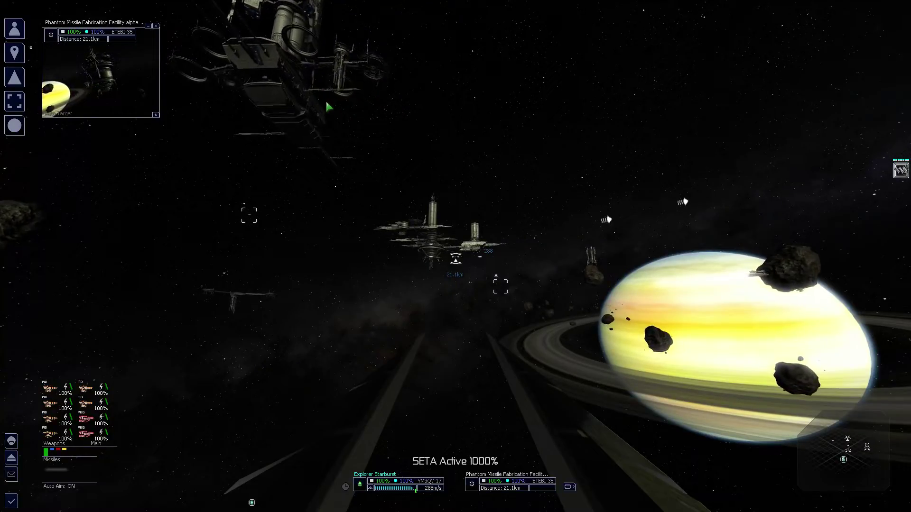
pyautogui.press('j')
pyautogui.press('t')
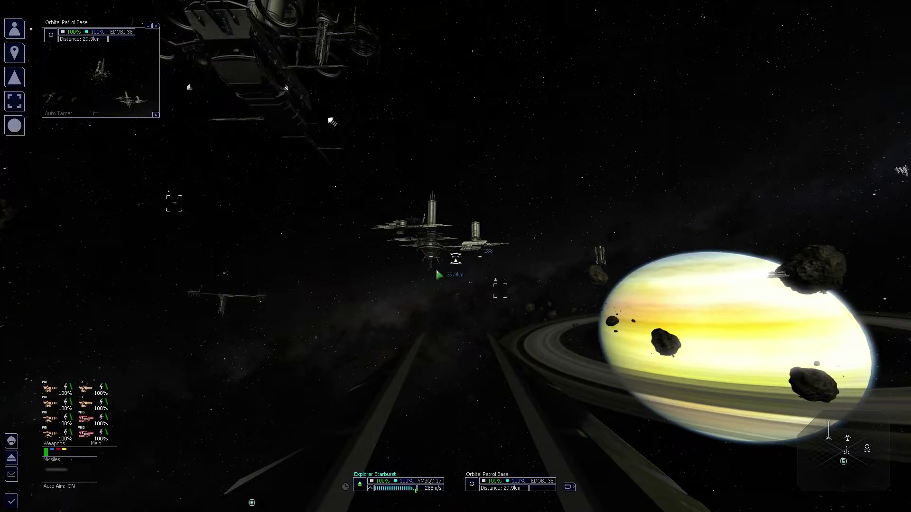
# View the Orbital Patrol Base's goods, weapons, shields and equipment, then close the details.
pyautogui.rightClick(268, 74)
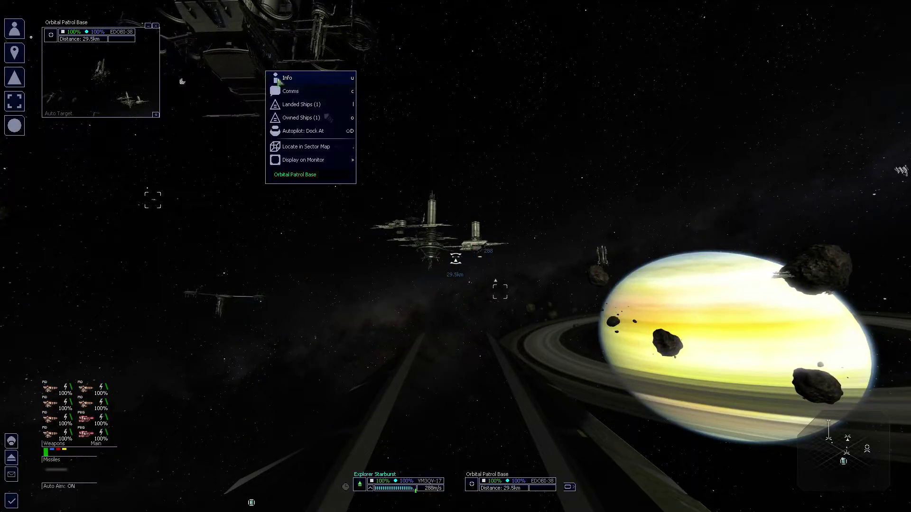
pyautogui.click(304, 82)
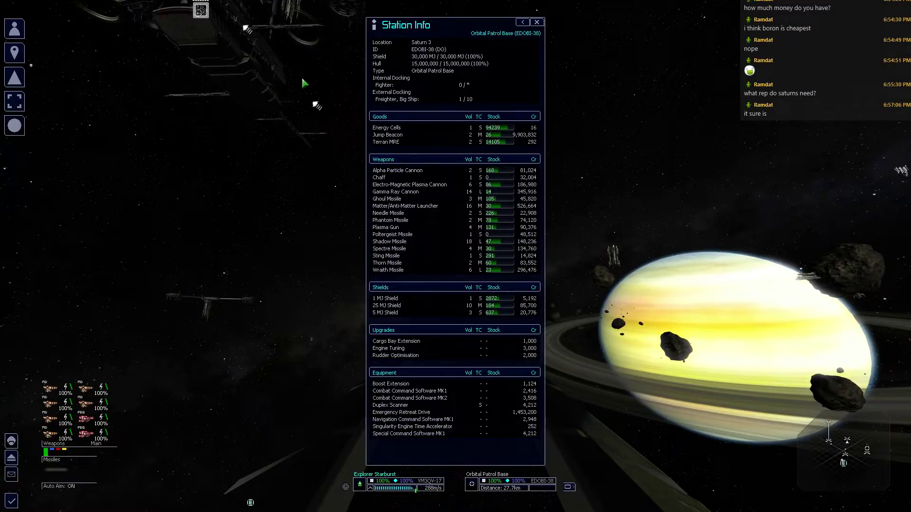
pyautogui.press('Escape')
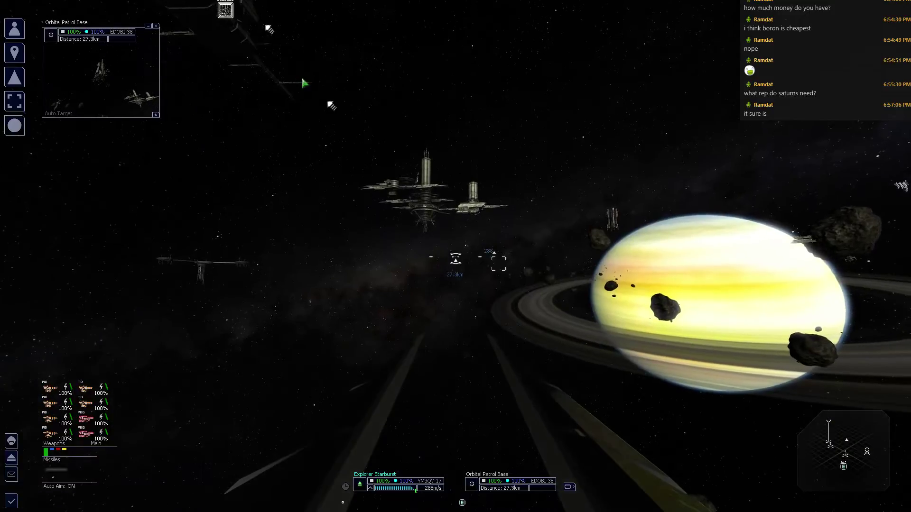
# Use SETA and free steering to near the stations, then target the United Space Command Shipyard.
pyautogui.press('j')
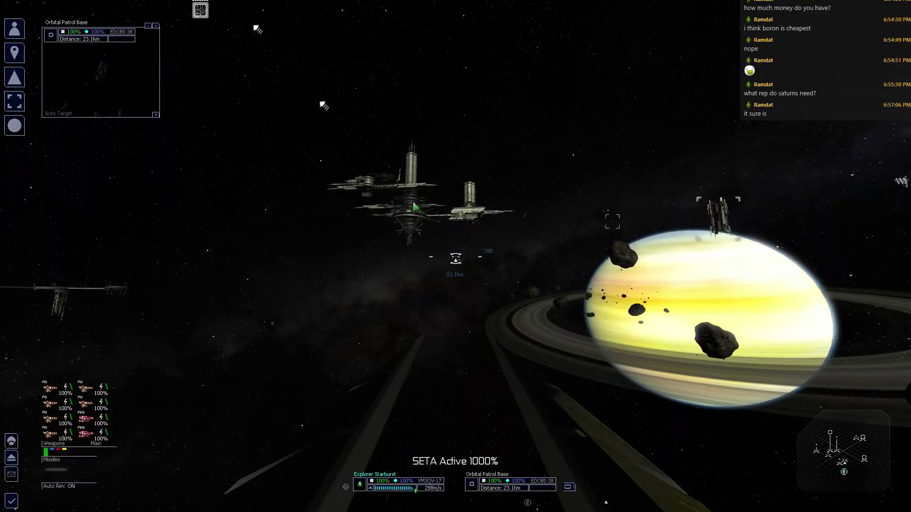
pyautogui.hotkey('shift', 'space')
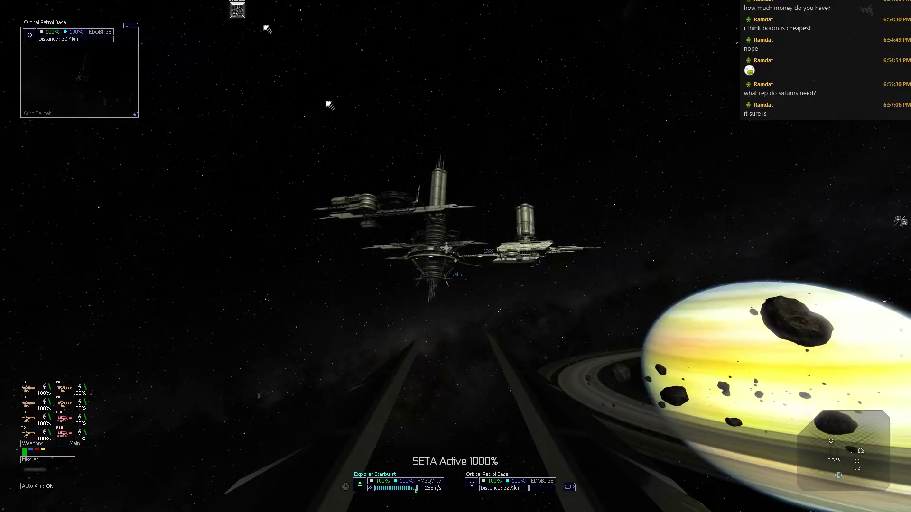
pyautogui.click(456, 289)
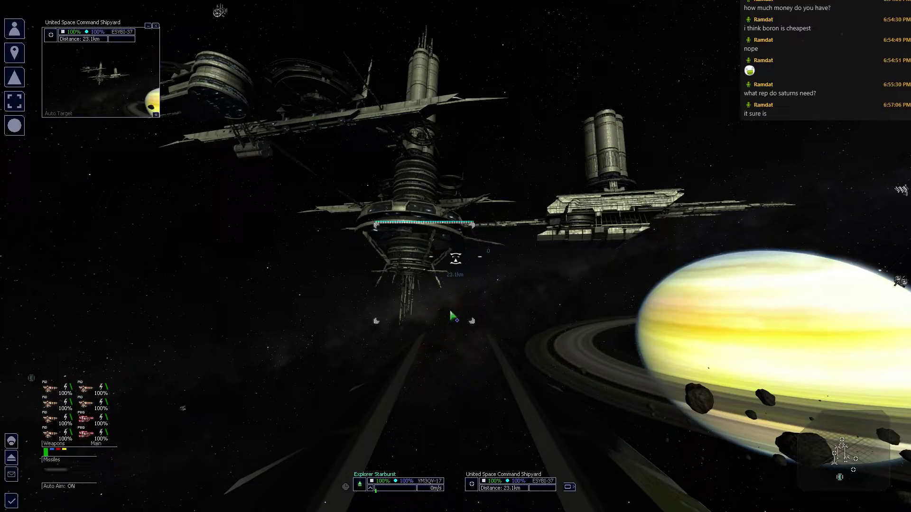
pyautogui.press('Return')
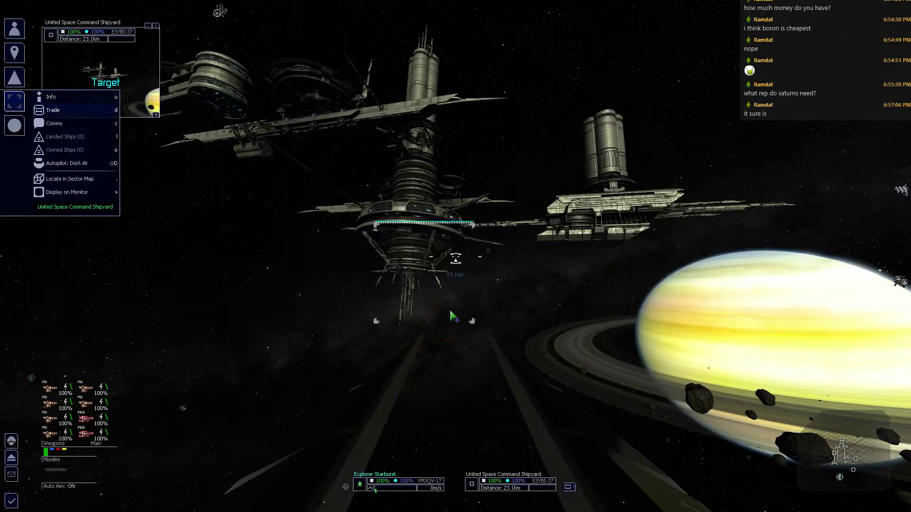
# Open the shipyard's trade offers and browse the complex hub listings.
pyautogui.press('Return')
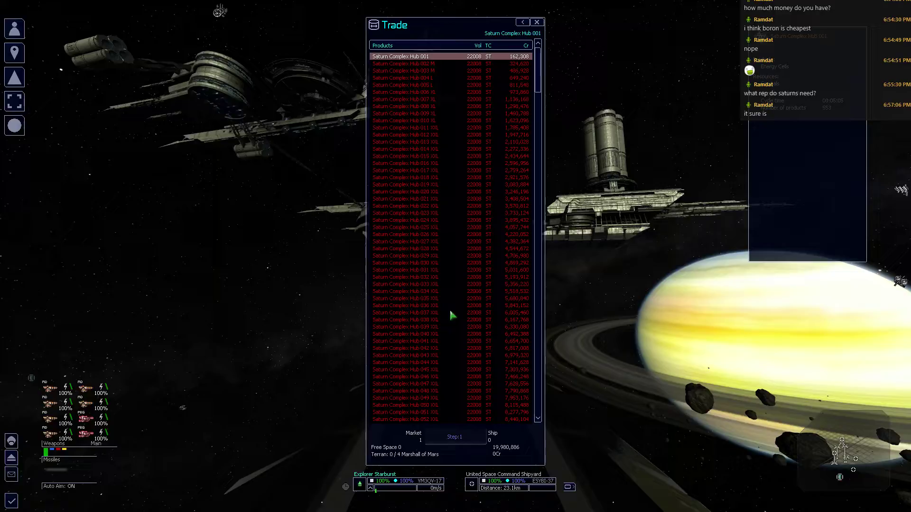
pyautogui.press('Down')
pyautogui.press('Down')
pyautogui.press('Down')
pyautogui.press('Down')
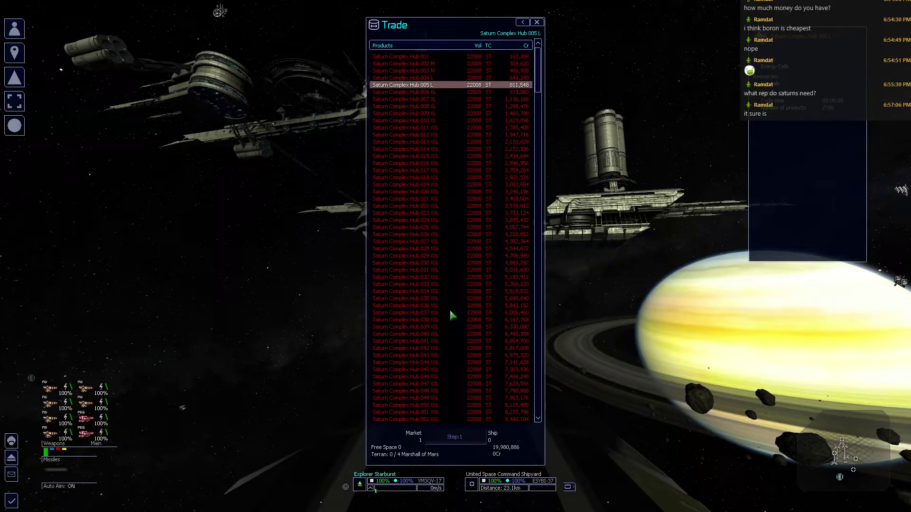
pyautogui.press('pagedown')
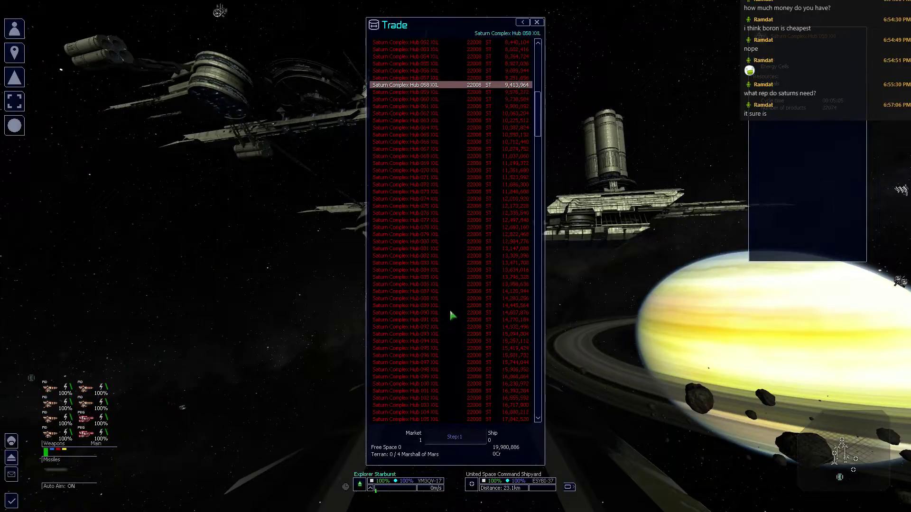
pyautogui.press('pagedown')
pyautogui.press('pagedown')
pyautogui.press('pagedown')
pyautogui.press('pagedown')
pyautogui.press('pagedown')
pyautogui.press('Return')
pyautogui.press('Up')
pyautogui.press('Up')
pyautogui.press('Up')
pyautogui.press('Escape')
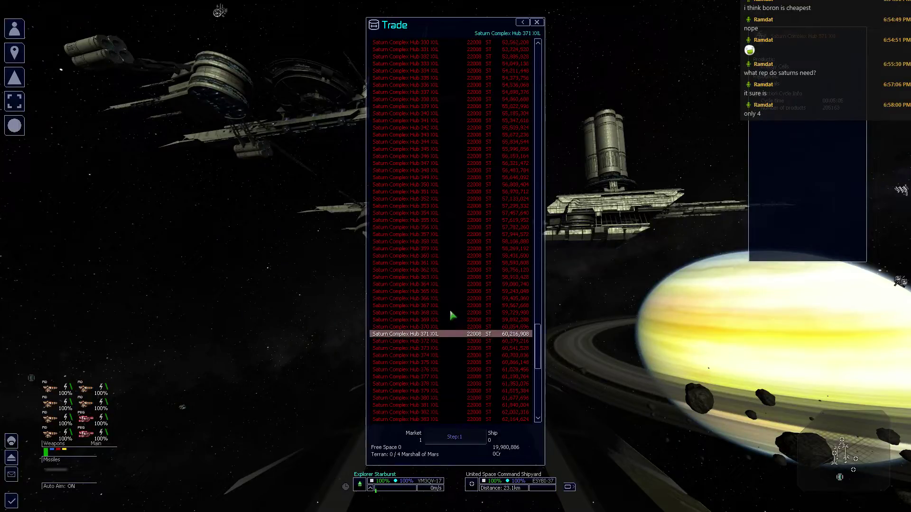
pyautogui.press('Down')
pyautogui.press('Down')
pyautogui.press('Down')
pyautogui.press('Down')
pyautogui.press('Down')
pyautogui.press('Down')
pyautogui.press('Down')
pyautogui.press('Down')
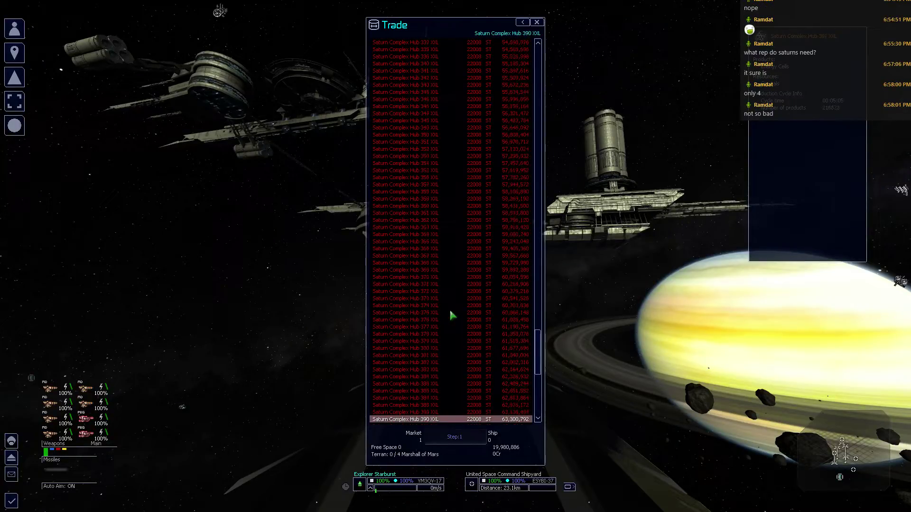
pyautogui.press('Return')
pyautogui.press('Up')
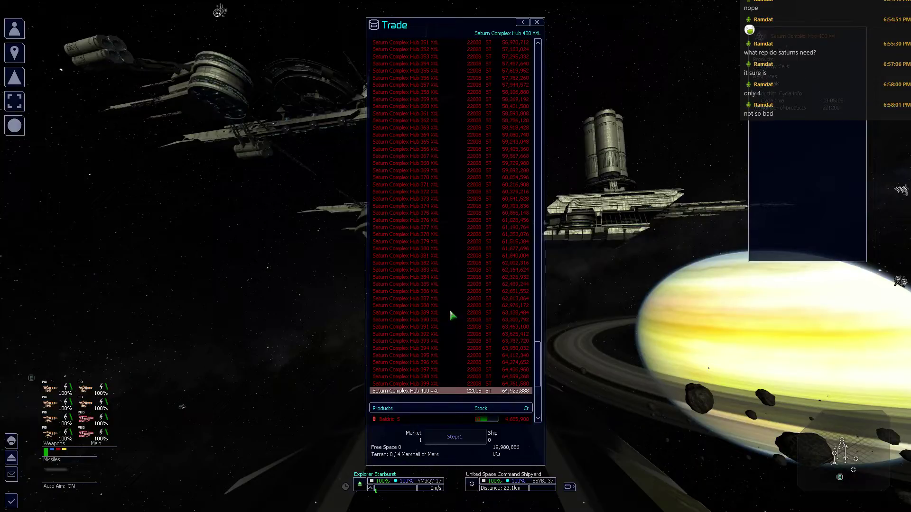
pyautogui.press('Down')
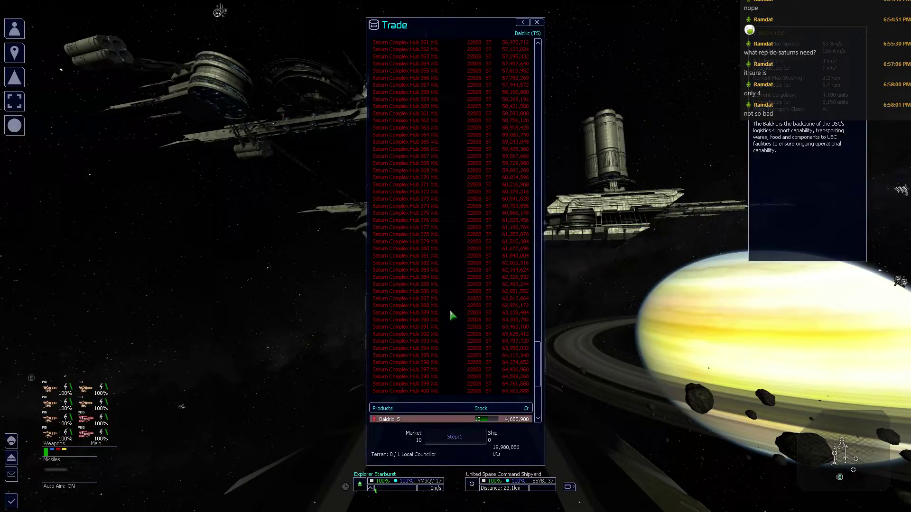
# Check the ships for sale from Yokohama and Tokyo up through Scimitar, Scabbard, Sabre and Rapier.
pyautogui.press('End')
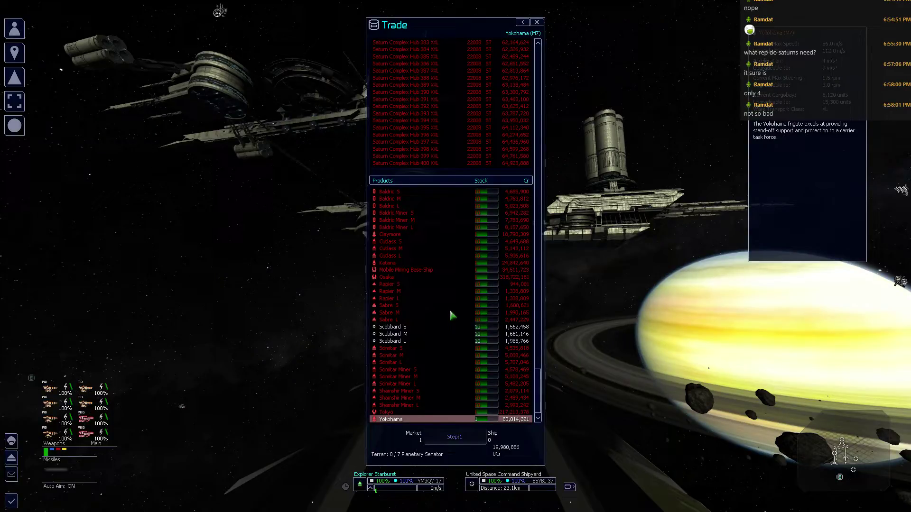
pyautogui.press('Up')
pyautogui.press('Up')
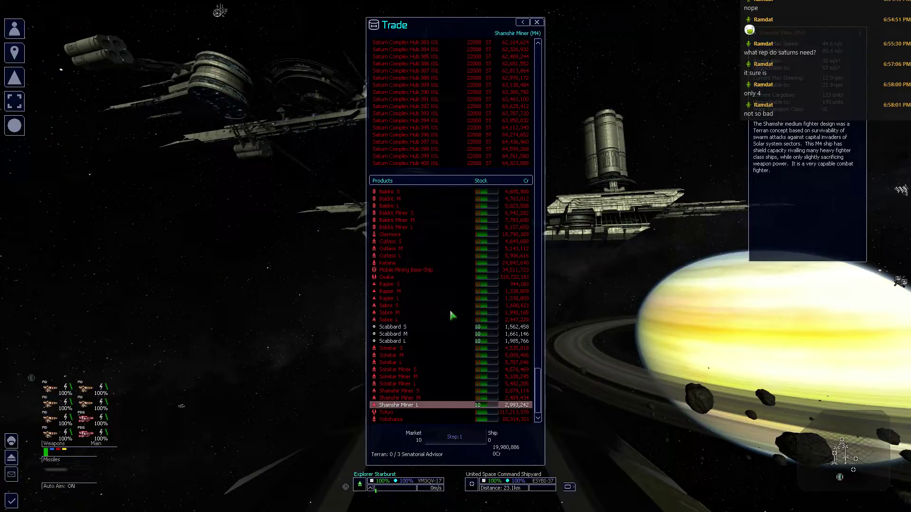
pyautogui.press('Up')
pyautogui.press('Up')
pyautogui.press('Up')
pyautogui.press('Up')
pyautogui.press('Up')
pyautogui.press('Up')
pyautogui.press('Up')
pyautogui.press('Up')
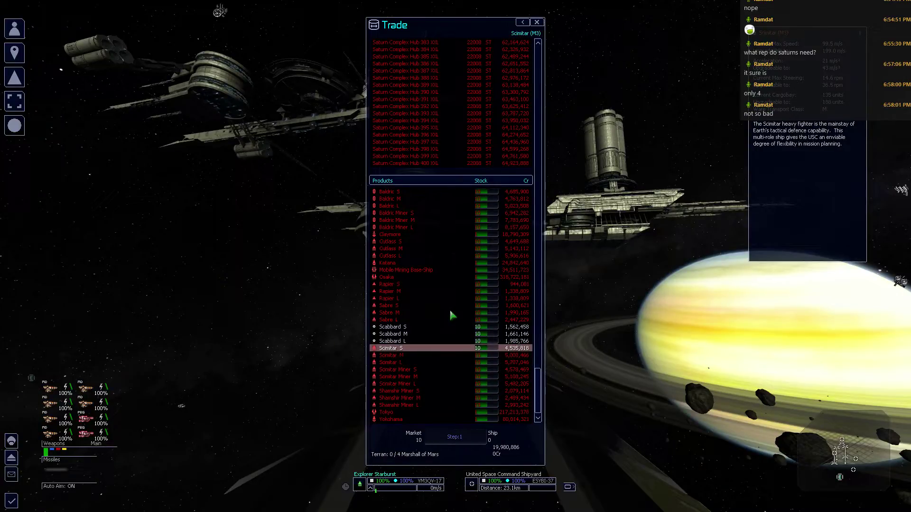
pyautogui.press('Up')
pyautogui.press('Up')
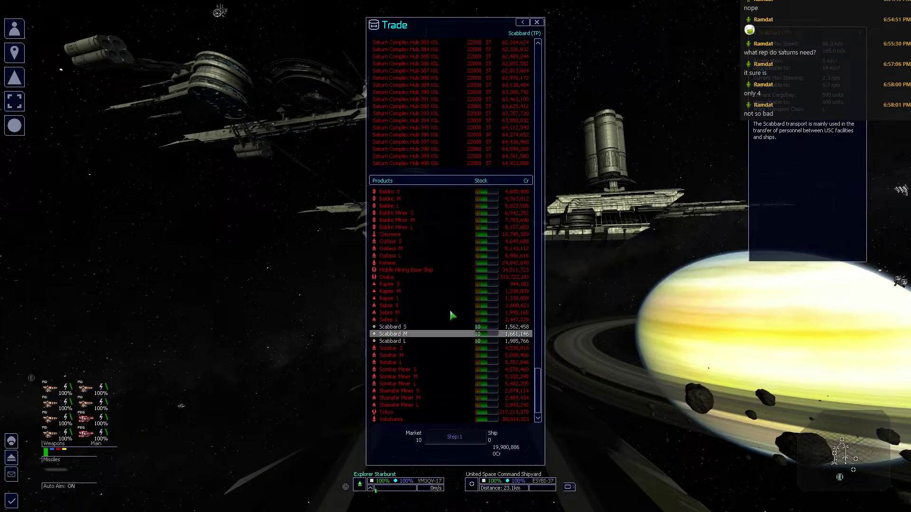
pyautogui.press('Up')
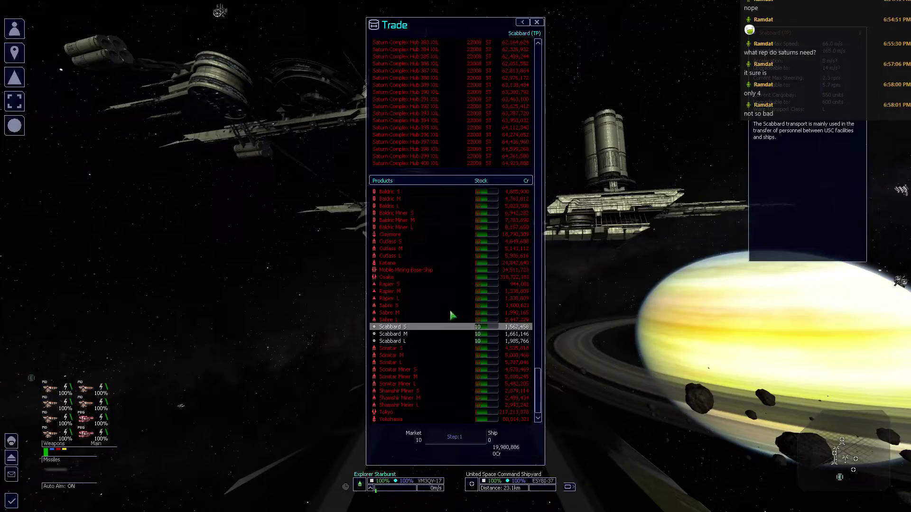
pyautogui.press('Up')
pyautogui.press('Up')
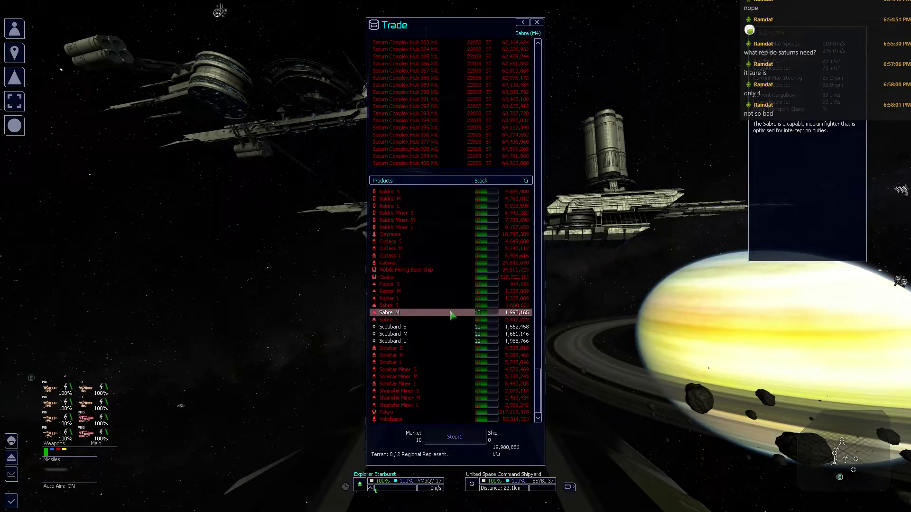
pyautogui.press('Up')
pyautogui.press('Up')
pyautogui.press('Up')
pyautogui.press('Up')
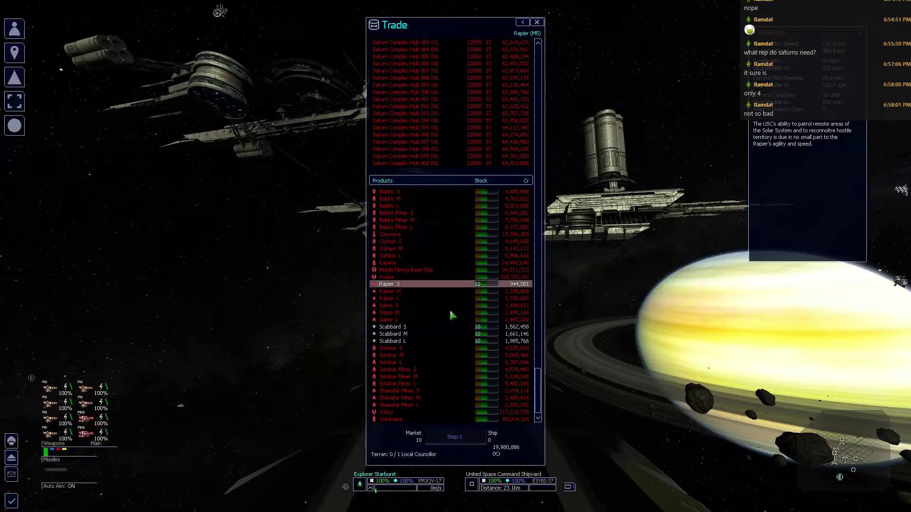
# Check the Osaka, Katana, Cutlass L, Baldric Miner L and Claymore entries, then close the listing.
pyautogui.press('Up')
pyautogui.press('Up')
pyautogui.press('Down')
pyautogui.press('Up')
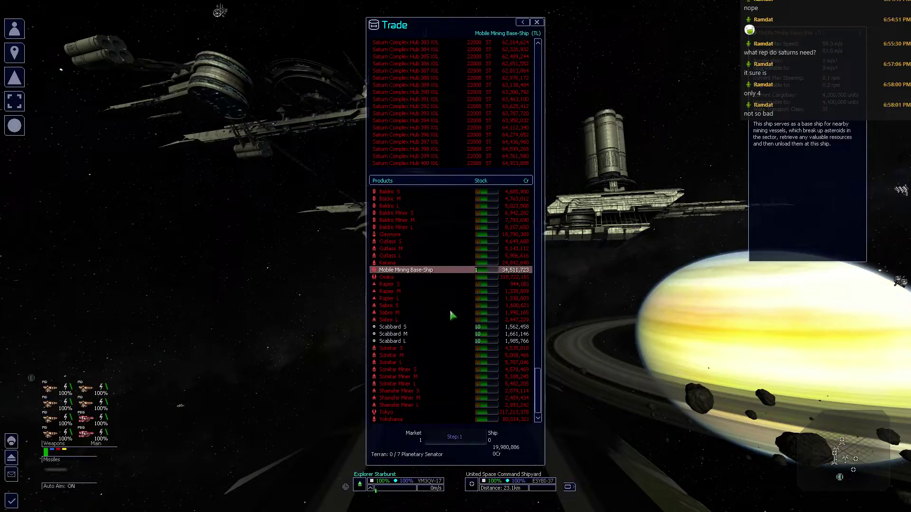
pyautogui.press('Up')
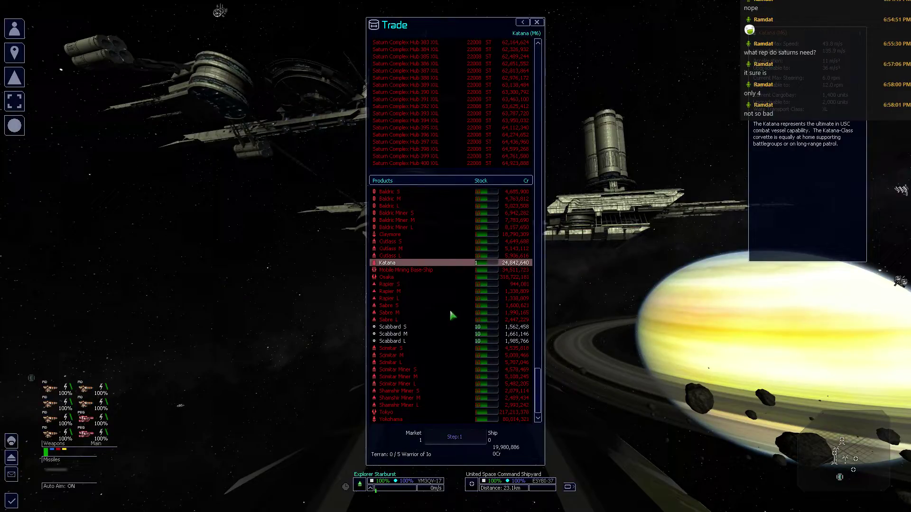
pyautogui.press('Up')
pyautogui.press('Up')
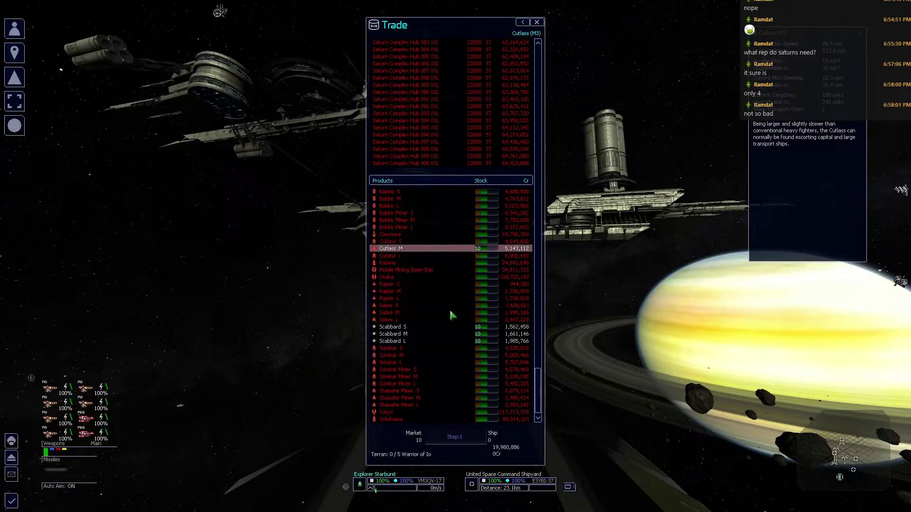
pyautogui.press('Up')
pyautogui.press('Up')
pyautogui.press('Up')
pyautogui.press('Up')
pyautogui.press('Up')
pyautogui.press('Down')
pyautogui.press('Down')
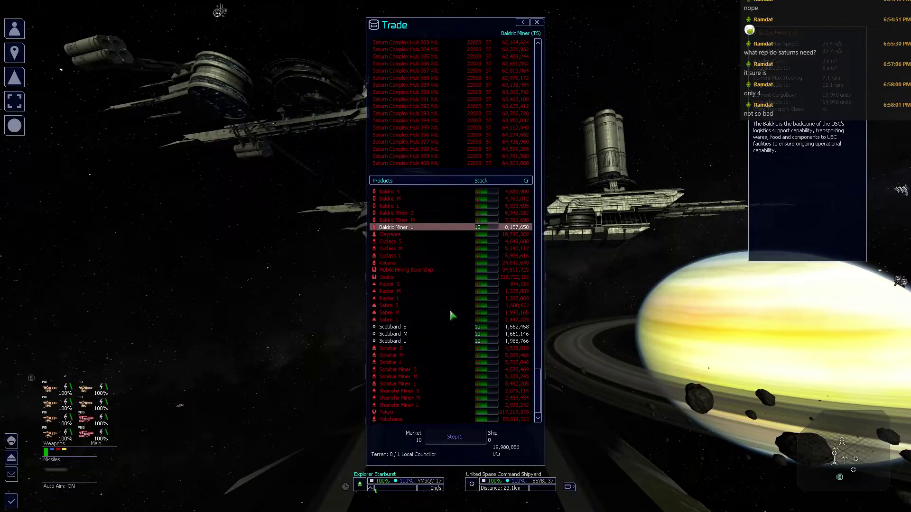
pyautogui.press('Down')
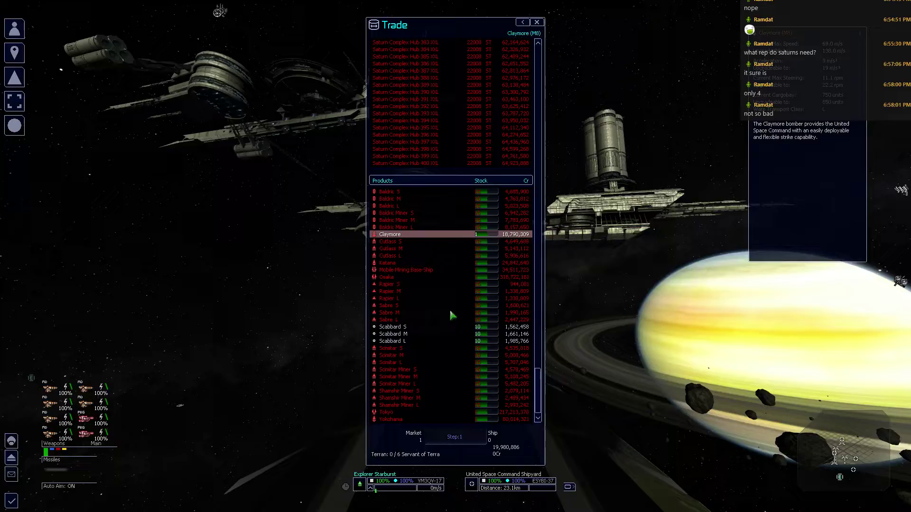
pyautogui.press('Escape')
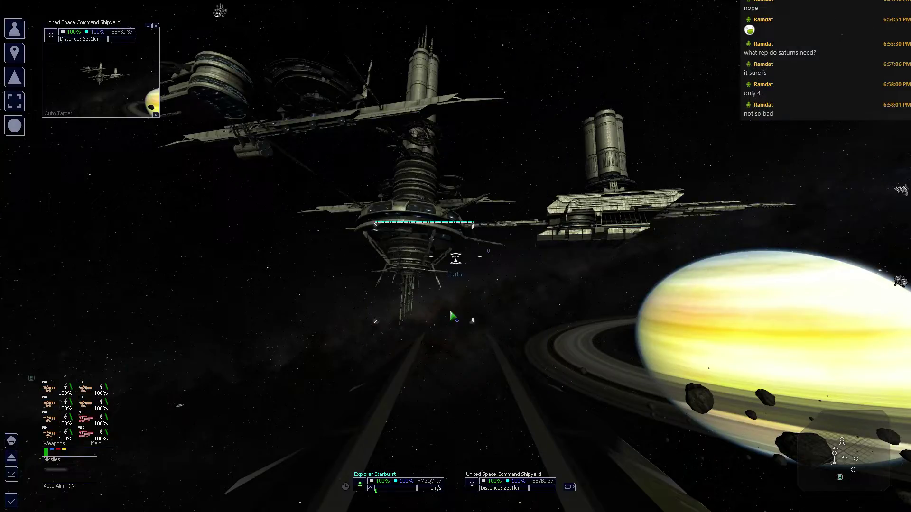
# Glance at the Saturn 3 sector map, then view the Orbital Patrol Base's station info.
pyautogui.press('.')
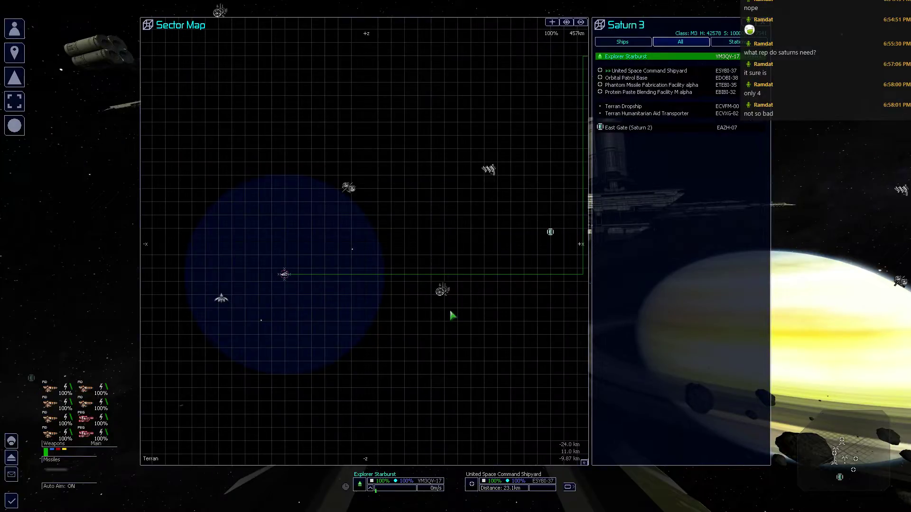
pyautogui.press('Escape')
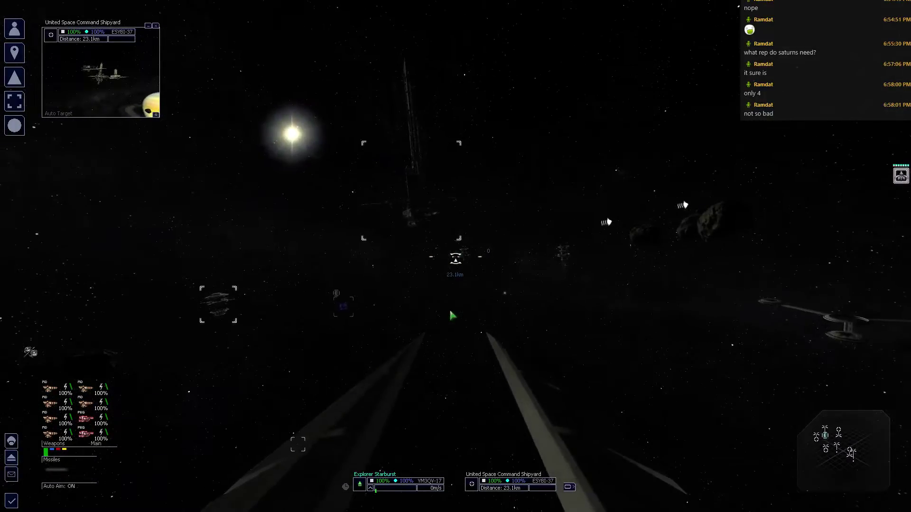
pyautogui.rightClick(438, 206)
pyautogui.click(454, 202)
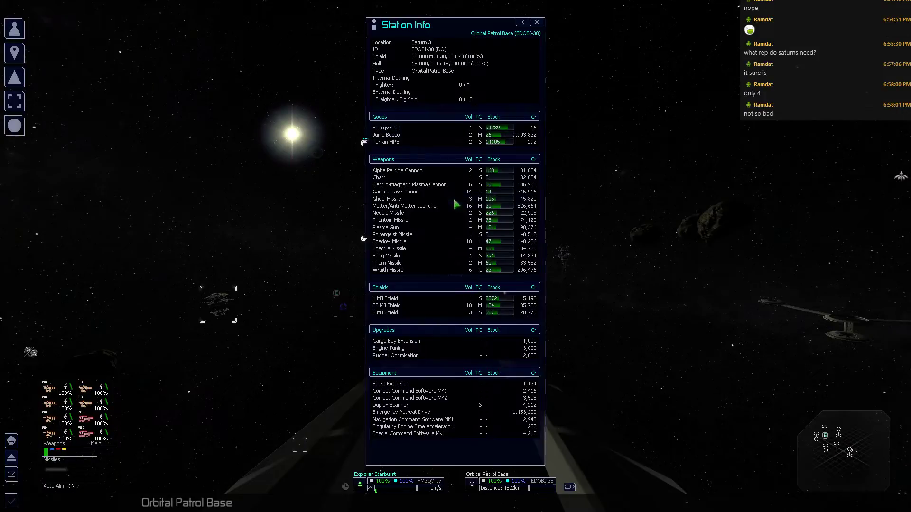
# Close station info and fly under SETA to dock at the Orbital Patrol Base.
pyautogui.press('Escape')
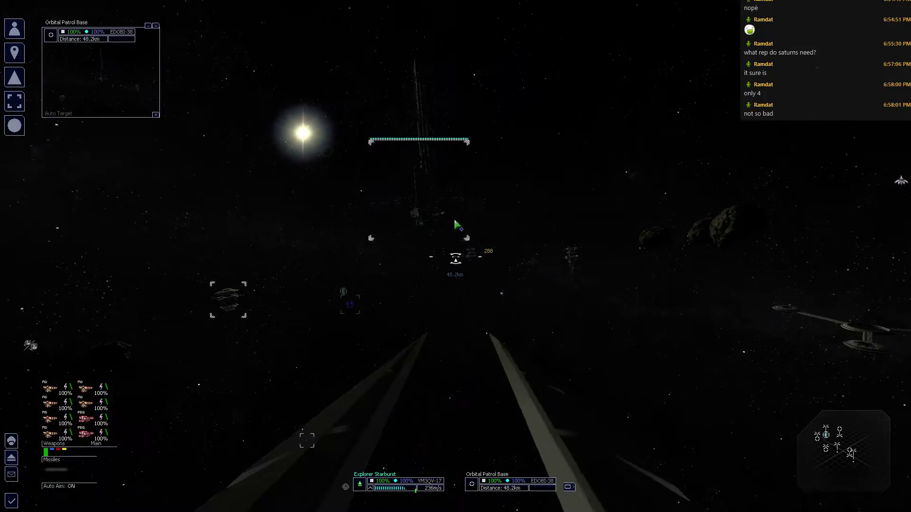
pyautogui.press('j')
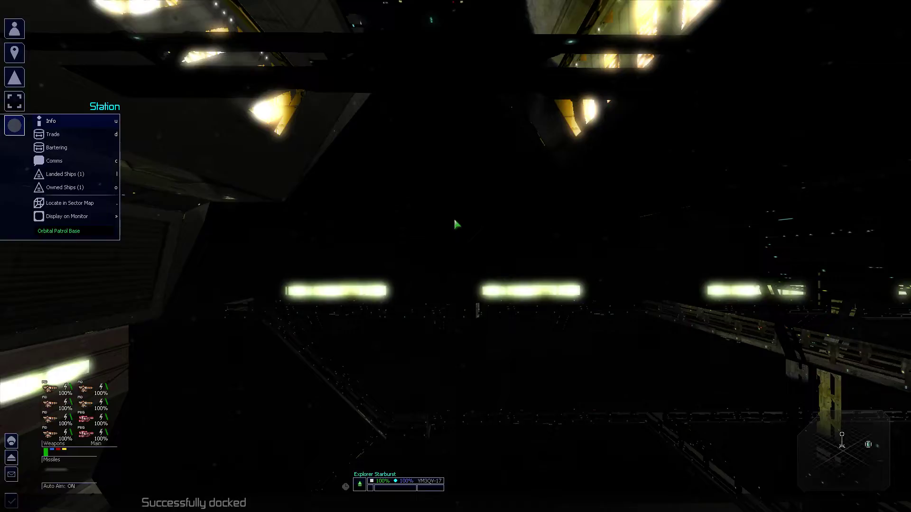
pyautogui.press('d')
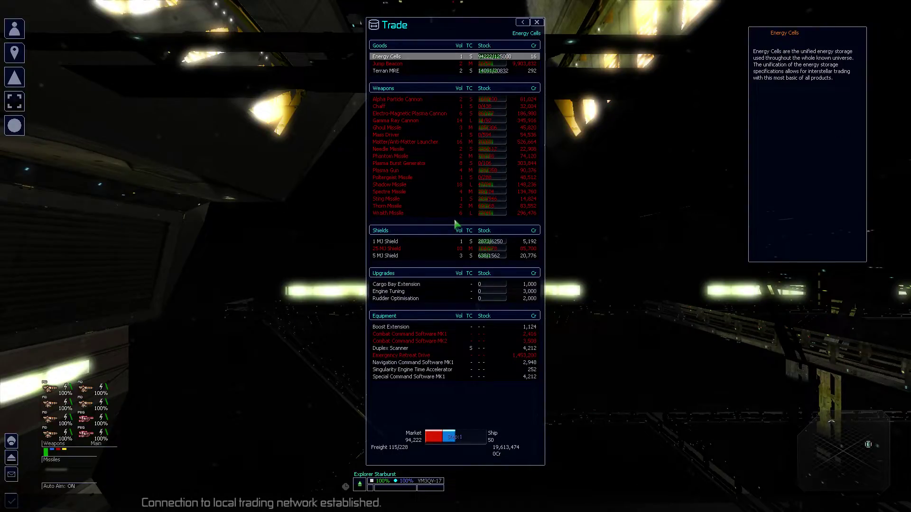
# Buy a full hold of Energy Cells, look over the Duplex Scanner, then close trading and undock.
pyautogui.press('Right')
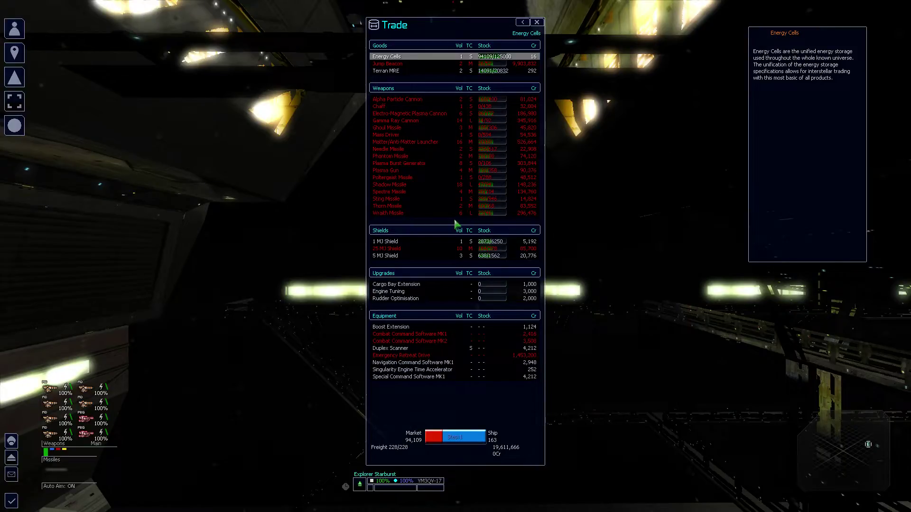
pyautogui.press('Up')
pyautogui.press('Up')
pyautogui.press('Up')
pyautogui.press('Up')
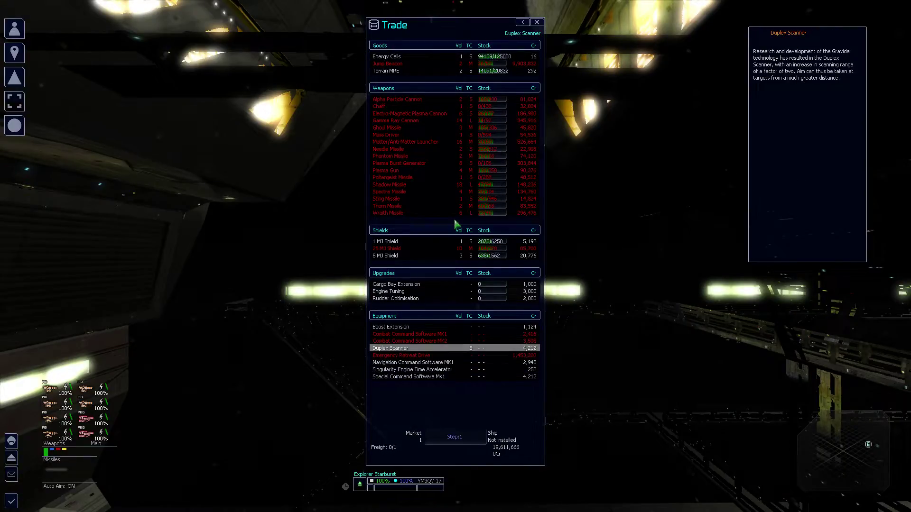
pyautogui.press('Down')
pyautogui.press('Up')
pyautogui.press('Up')
pyautogui.press('Up')
pyautogui.press('Escape')
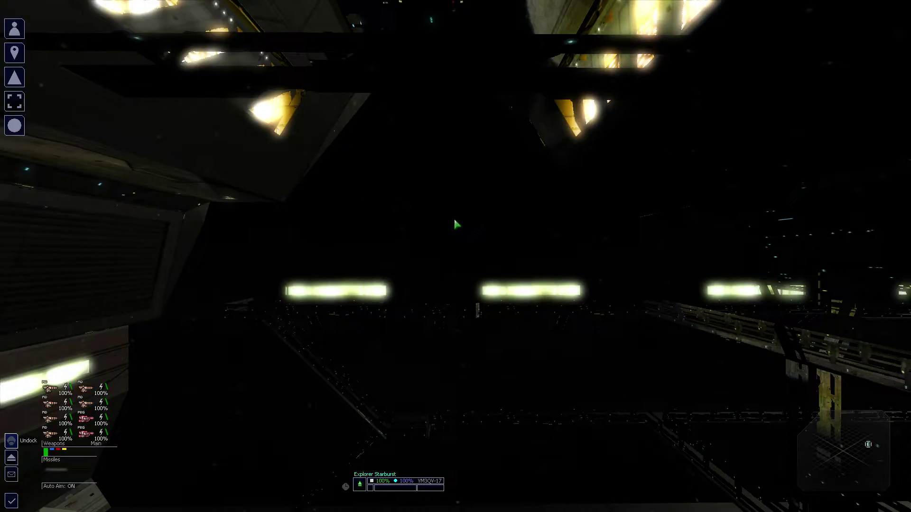
pyautogui.press('u')
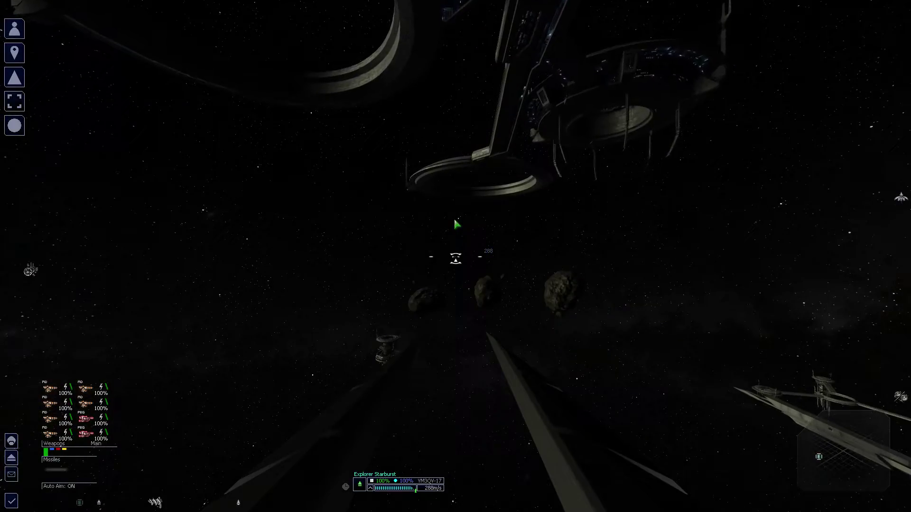
# Check the pilot info panel while cruising away from the Orbital Patrol Base.
pyautogui.press('p')
pyautogui.press('Escape')
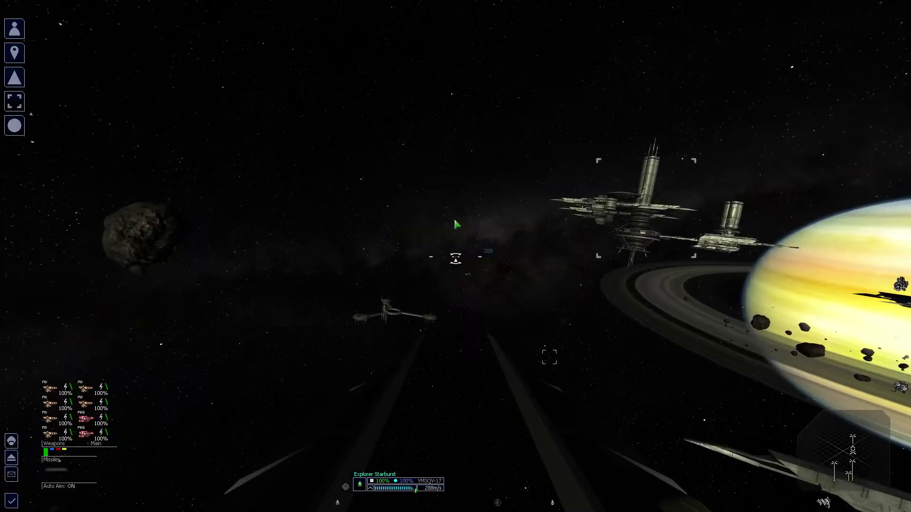
# From Property Owned, sell the Falcon Tanker docked at Royal Boron Shipyard to the market.
pyautogui.press('r')
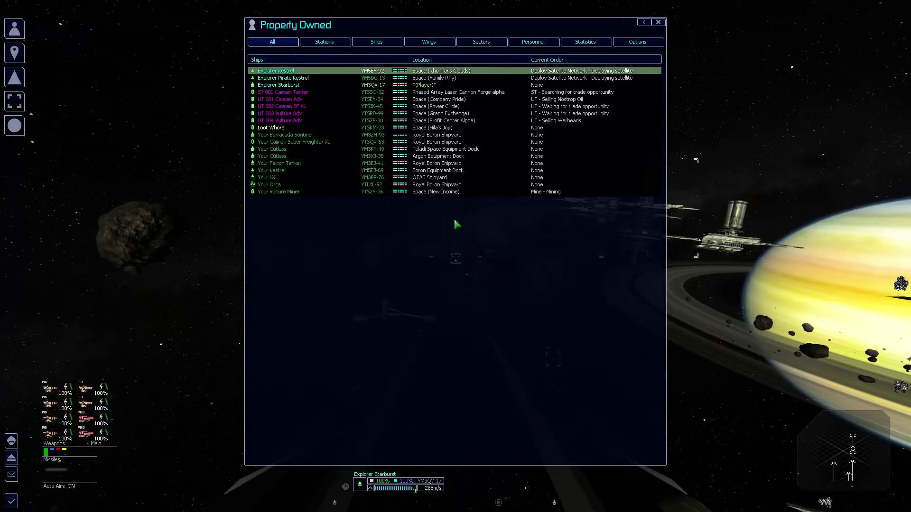
pyautogui.press('Up')
pyautogui.press('Up')
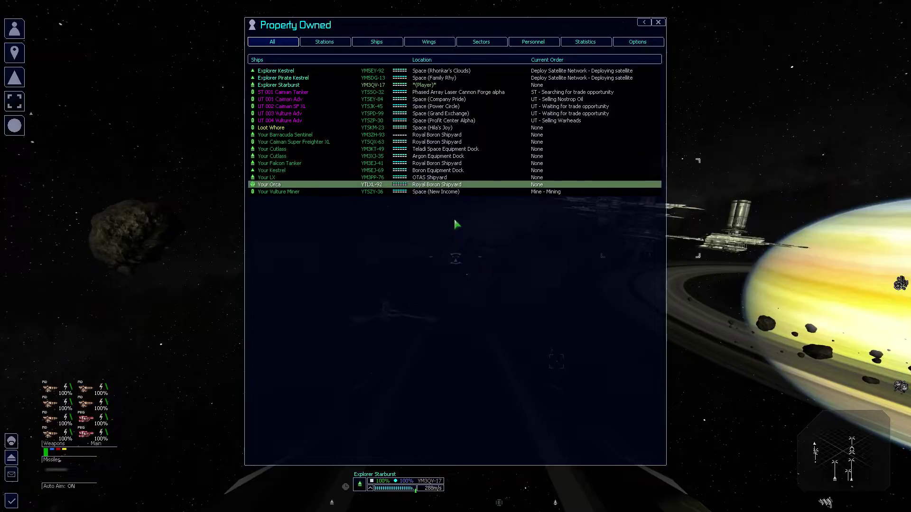
pyautogui.press('Up')
pyautogui.press('Up')
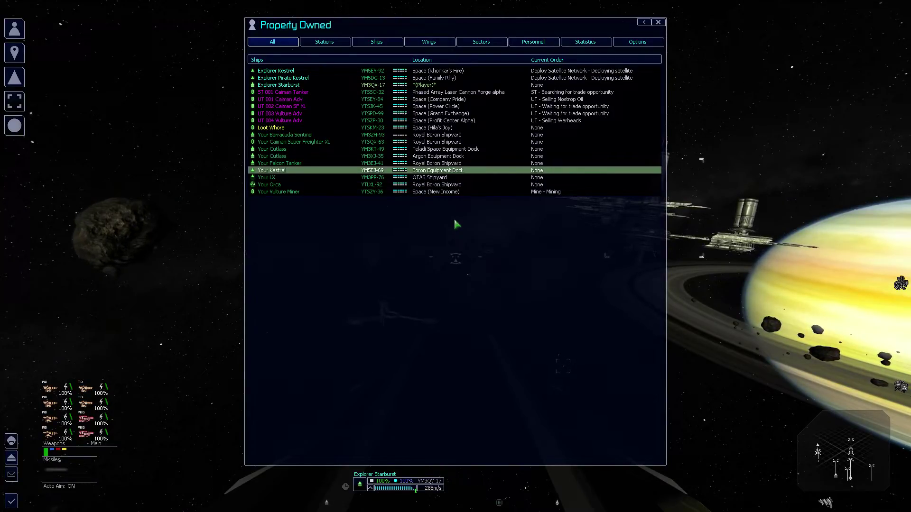
pyautogui.press('Up')
pyautogui.press('Up')
pyautogui.press('Up')
pyautogui.press('Up')
pyautogui.press('Up')
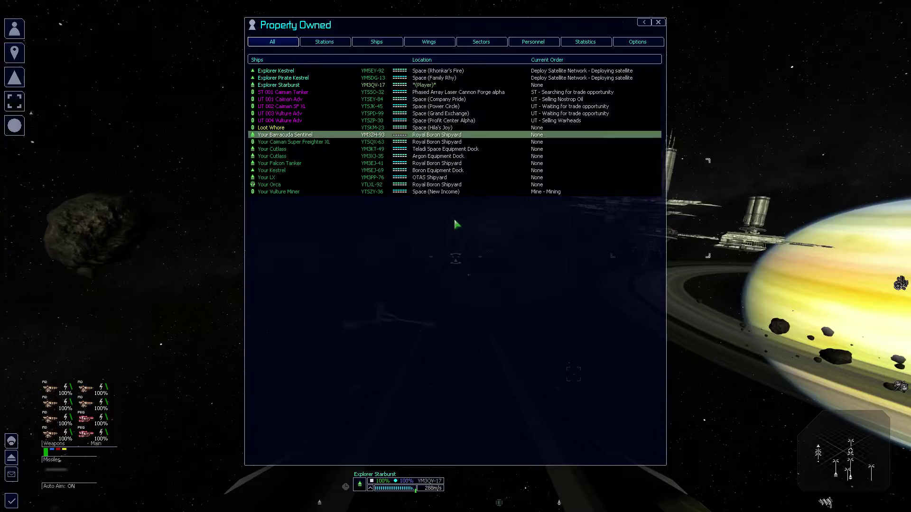
pyautogui.press('t')
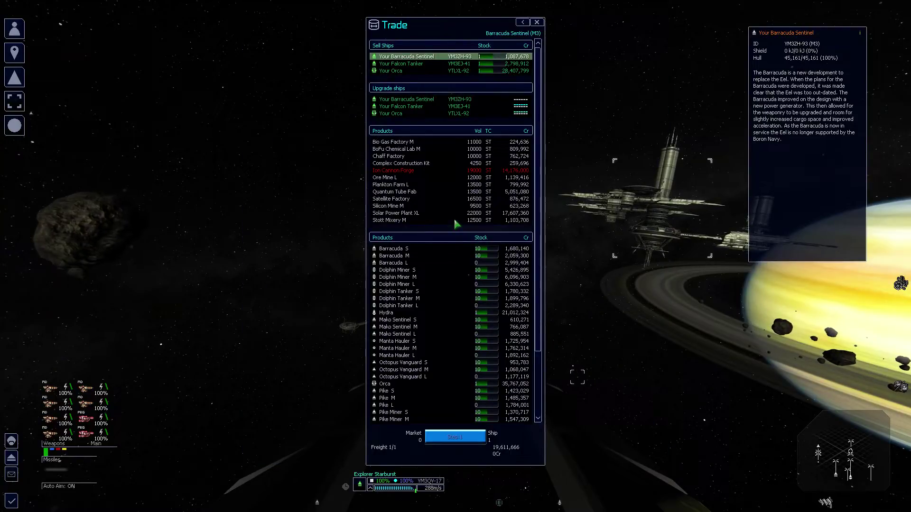
pyautogui.press('Down')
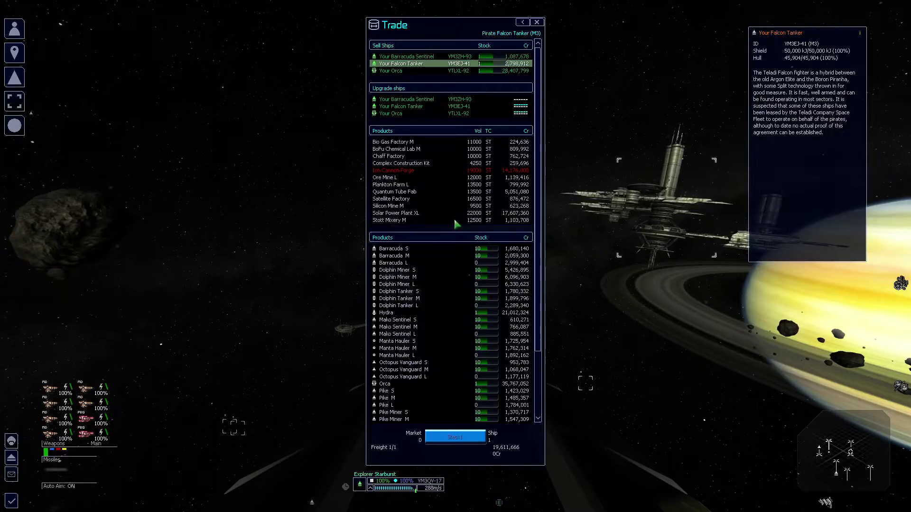
pyautogui.press('Left')
pyautogui.press('Return')
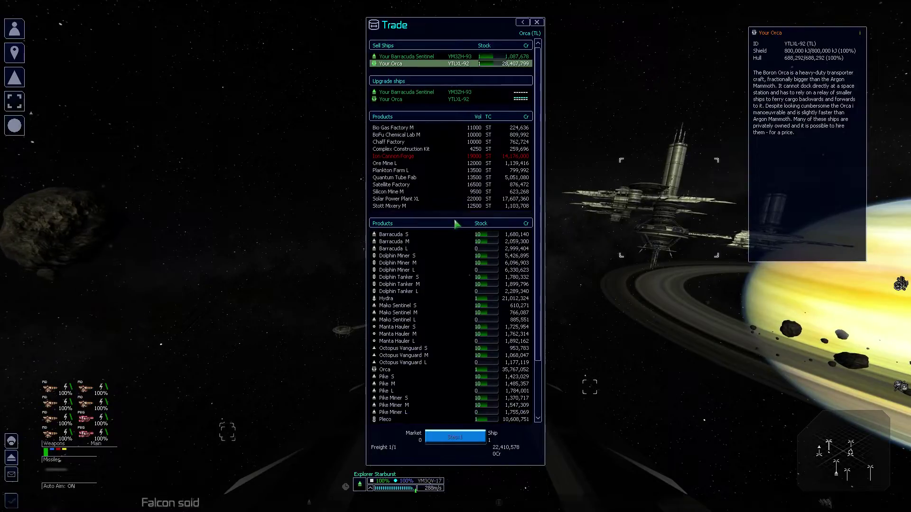
# Sell the Caiman Super Freighter XL for about 9.6 million credits, then close the property list.
pyautogui.press('r')
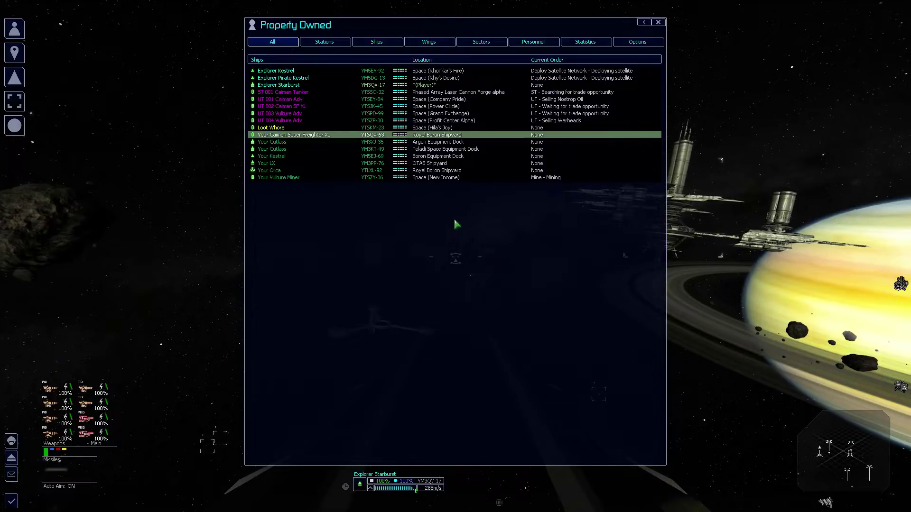
pyautogui.press('Down')
pyautogui.press('Down')
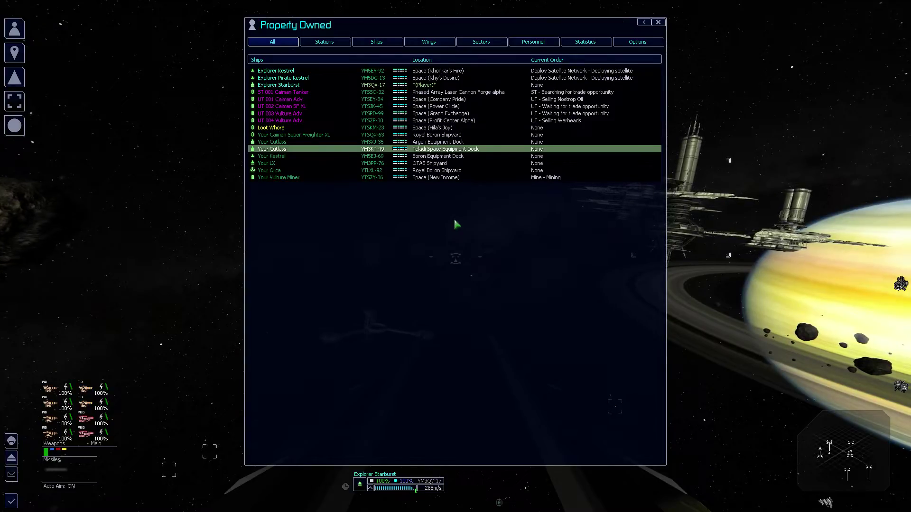
pyautogui.press('Up')
pyautogui.press('Up')
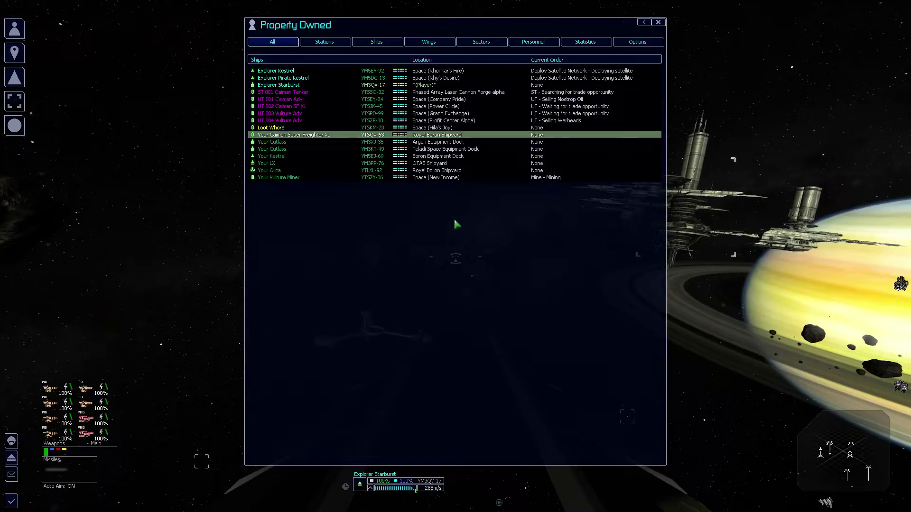
pyautogui.press('t')
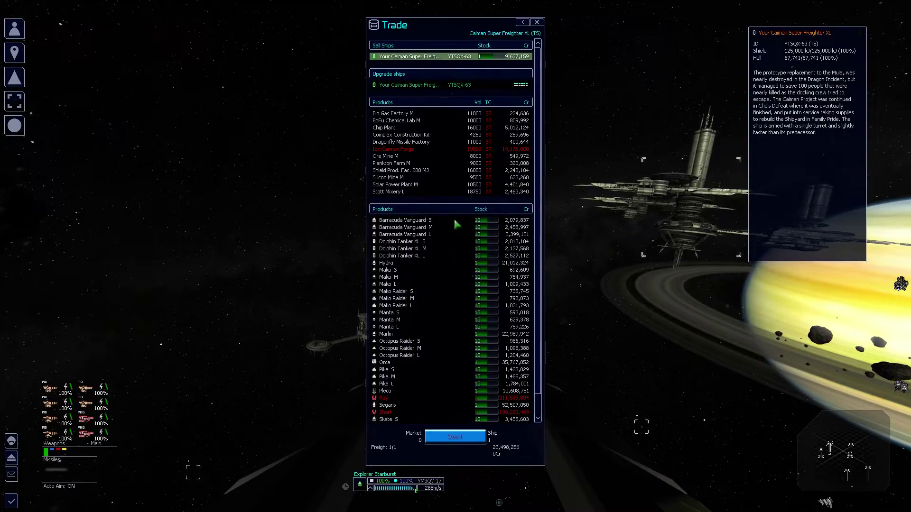
pyautogui.press('Left')
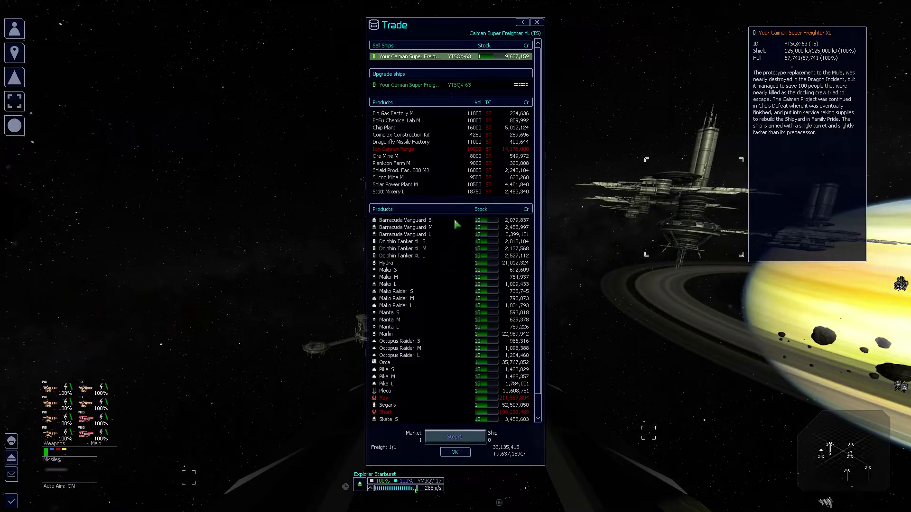
pyautogui.press('Return')
pyautogui.press('Escape')
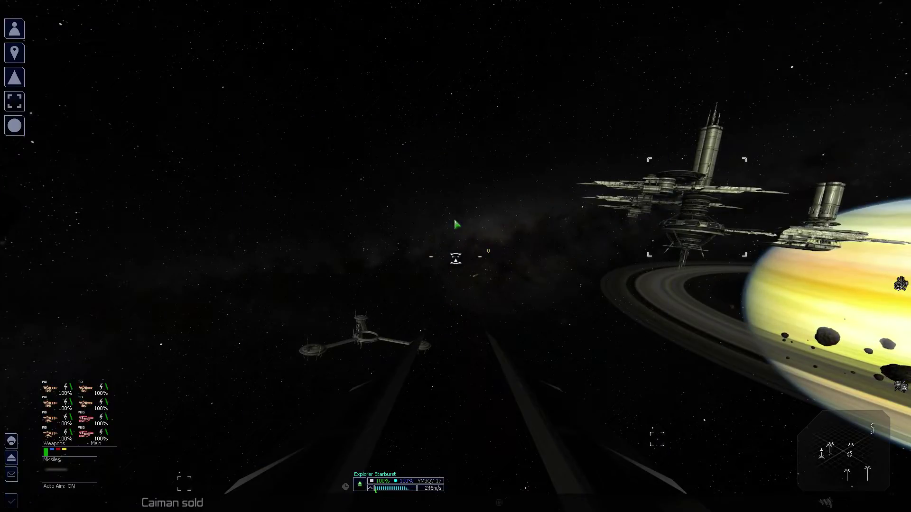
pyautogui.press('Right')
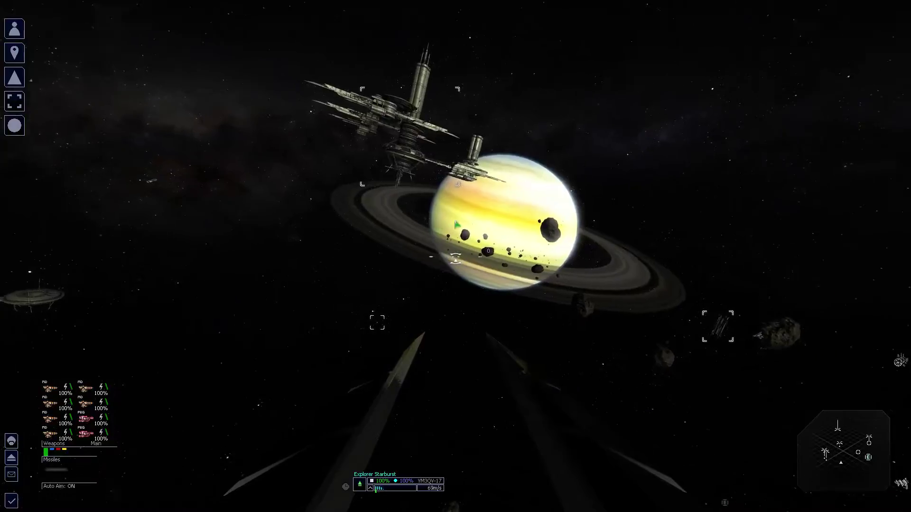
# Stop the ship and jump-drive to Saturn 2's East Gate, running SETA while it charges.
pyautogui.press('Right')
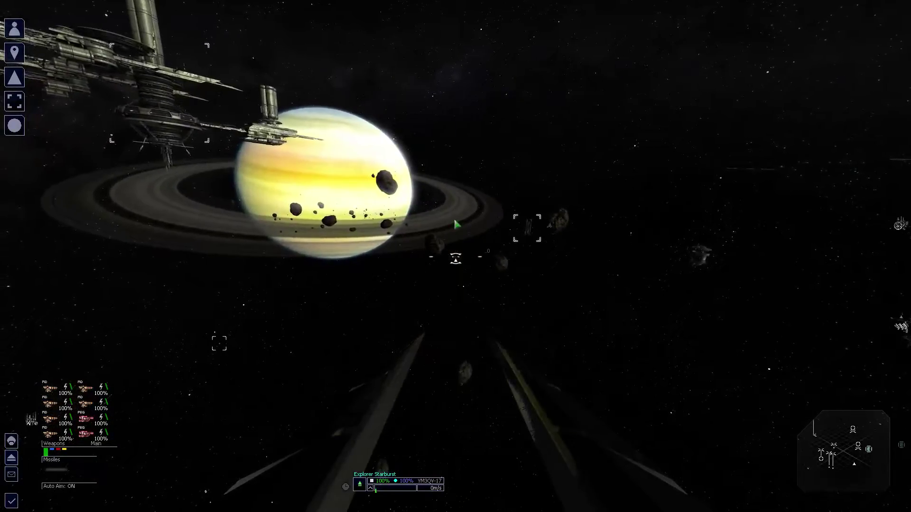
pyautogui.press('.')
pyautogui.press('Escape')
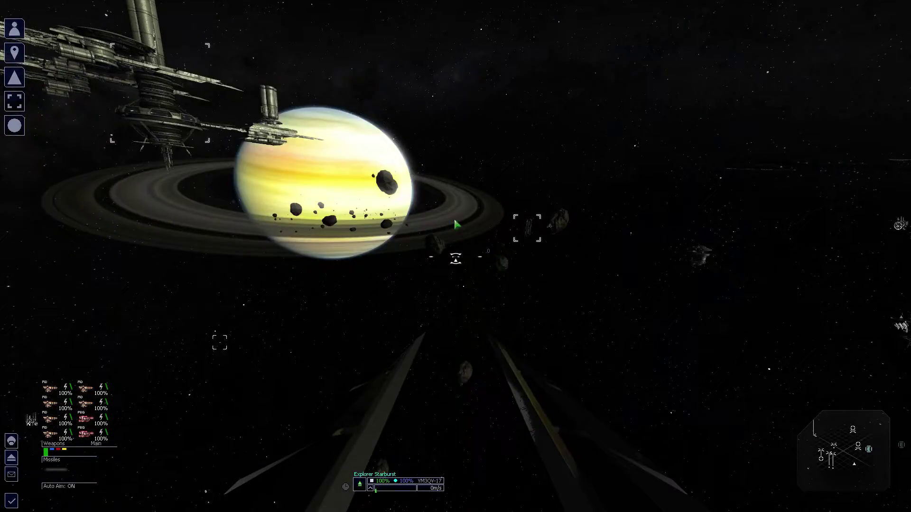
pyautogui.press(',')
pyautogui.press('Right')
pyautogui.press('Return')
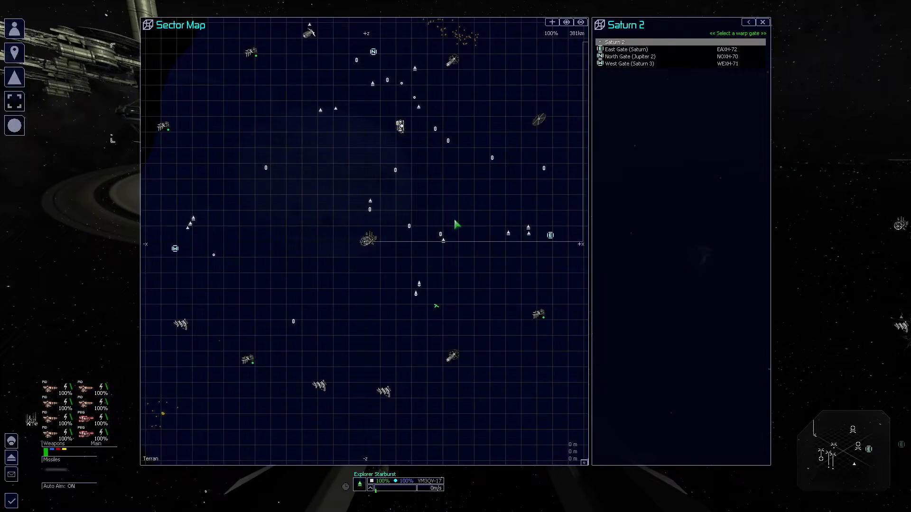
pyautogui.press('Down')
pyautogui.press('Return')
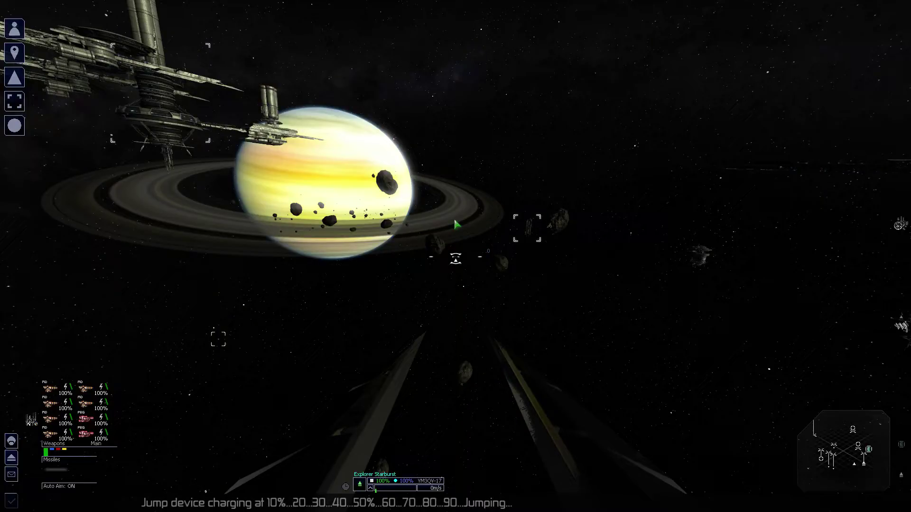
pyautogui.press('j')
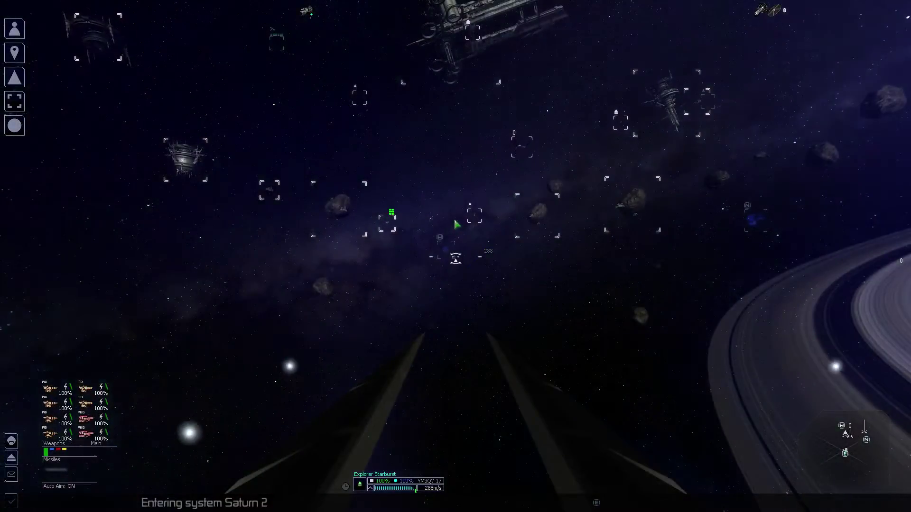
pyautogui.press('.')
# Browse the Saturn 2 object list, select another ice harvesting facility, and return to flight.
pyautogui.press('Down')
pyautogui.press('Down')
pyautogui.press('Down')
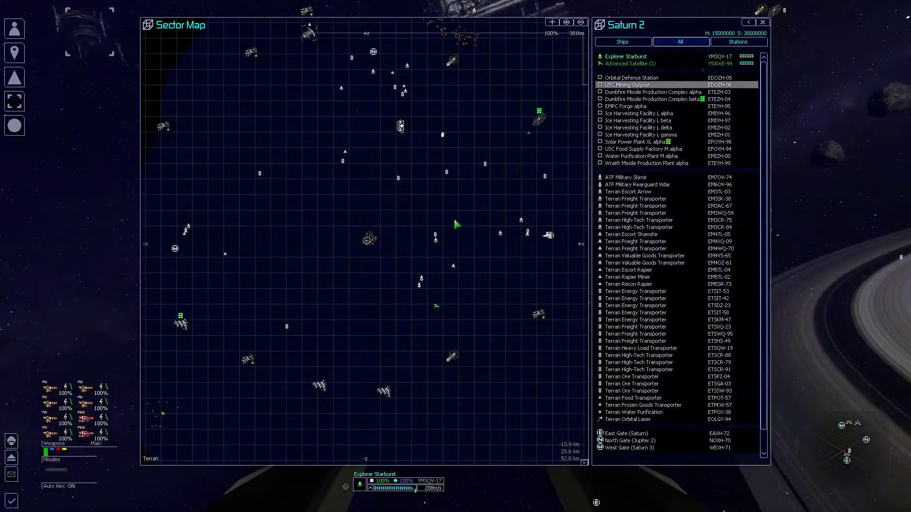
pyautogui.press('Down')
pyautogui.press('Down')
pyautogui.press('Down')
pyautogui.press('Down')
pyautogui.press('Down')
pyautogui.press('Down')
pyautogui.press('c')
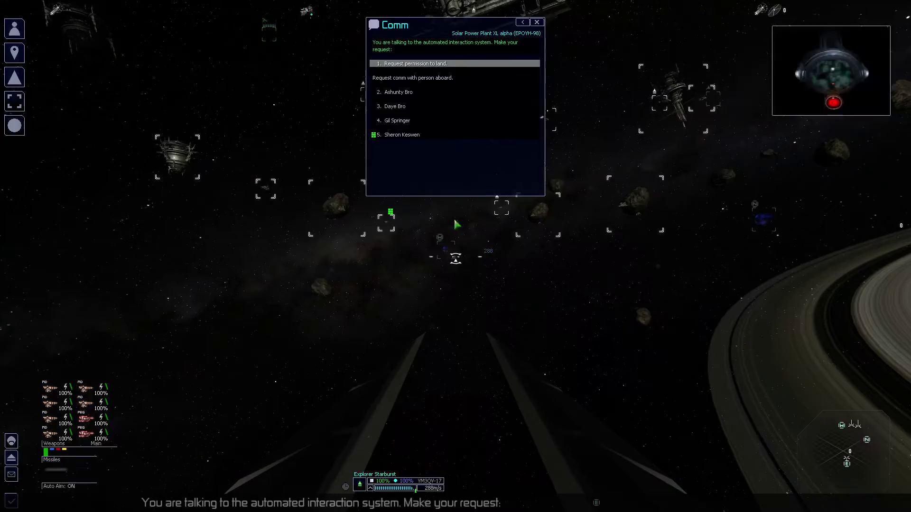
pyautogui.press('Escape')
pyautogui.press('Escape')
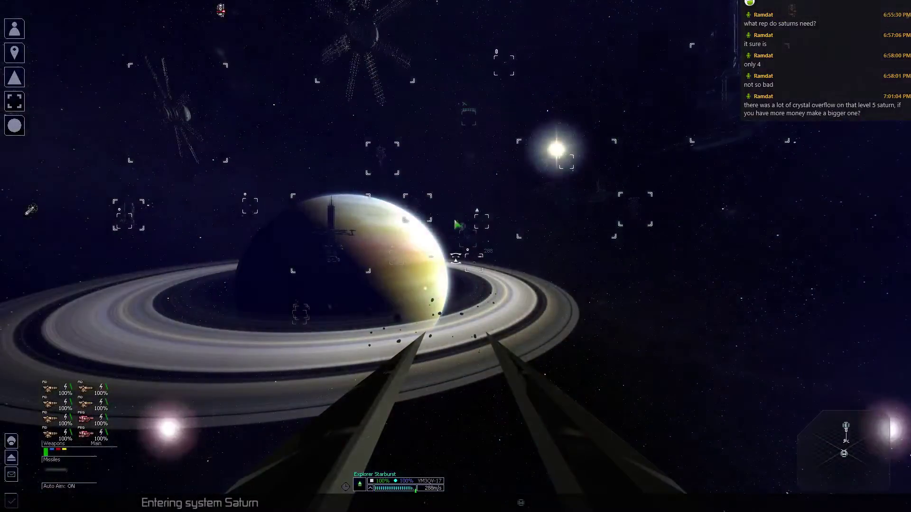
# Jump-drive from Saturn to Titan's South Gate, with SETA on while the jump charges.
pyautogui.press('.')
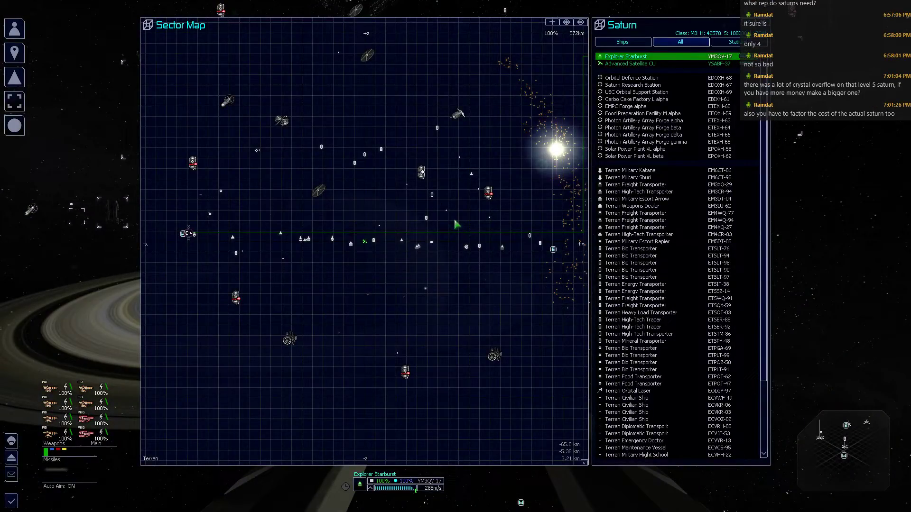
pyautogui.press('End')
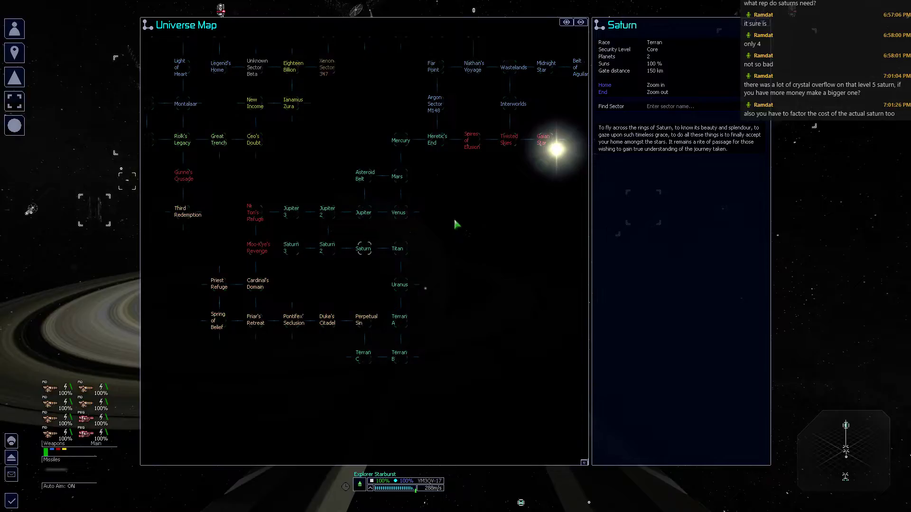
pyautogui.press('Escape')
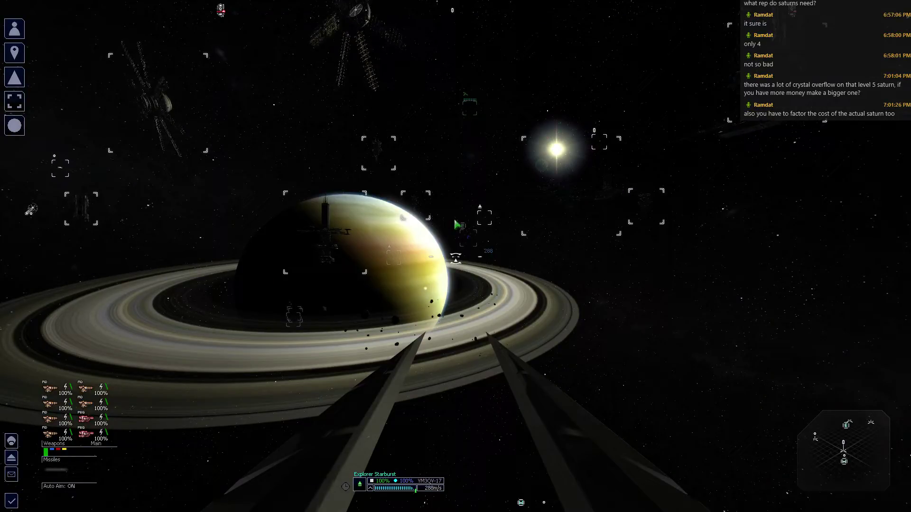
pyautogui.press('m')
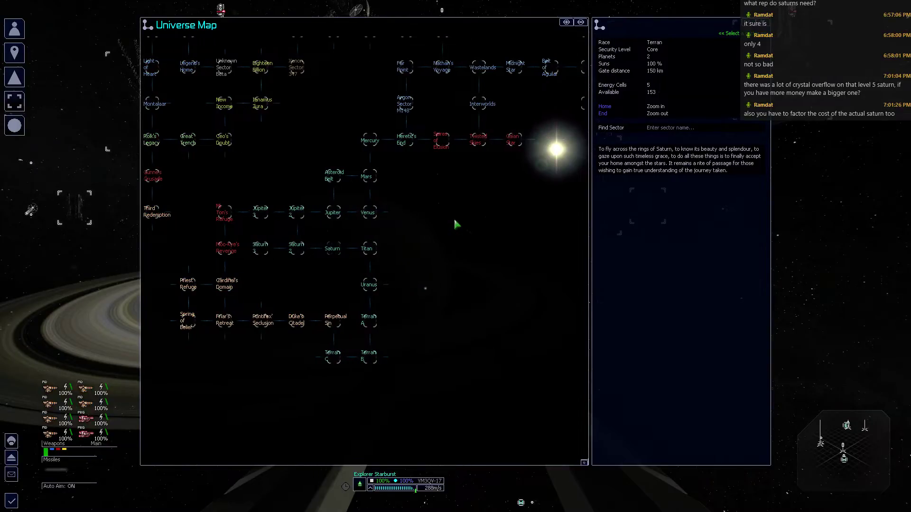
pyautogui.press('m')
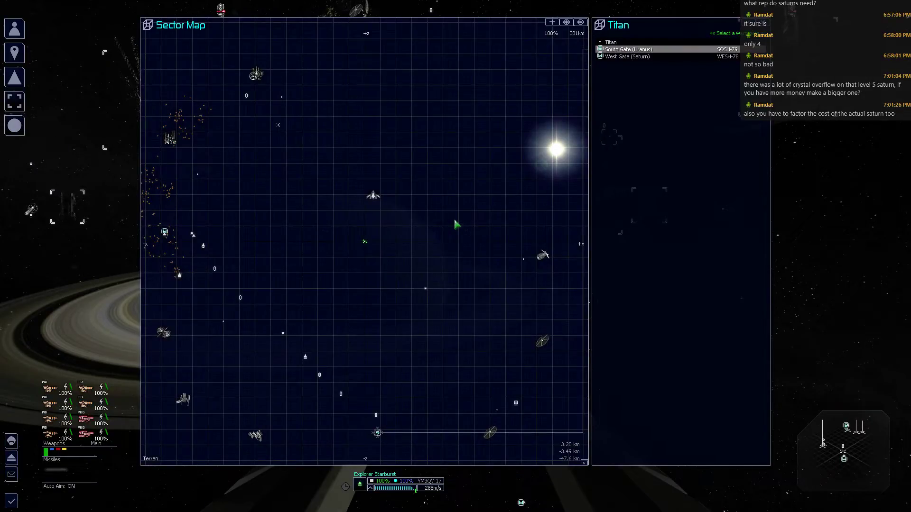
pyautogui.press('m')
pyautogui.press('m')
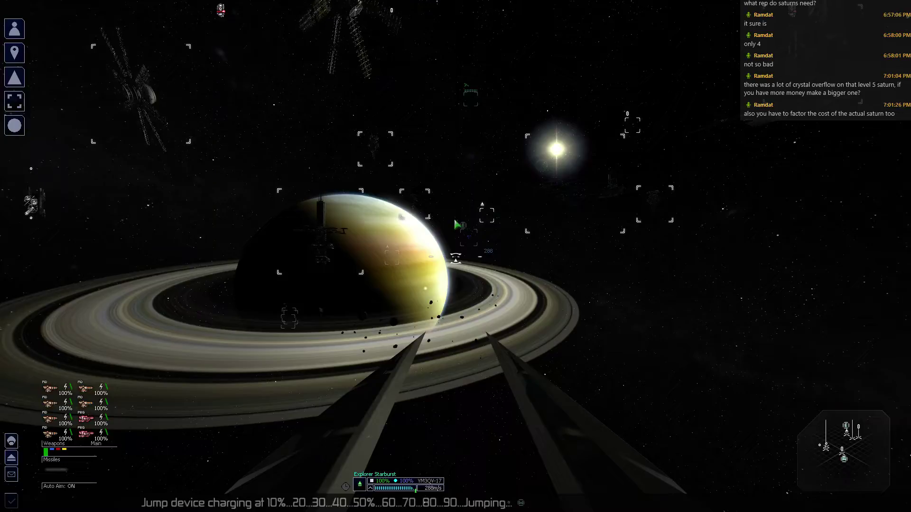
pyautogui.press('j')
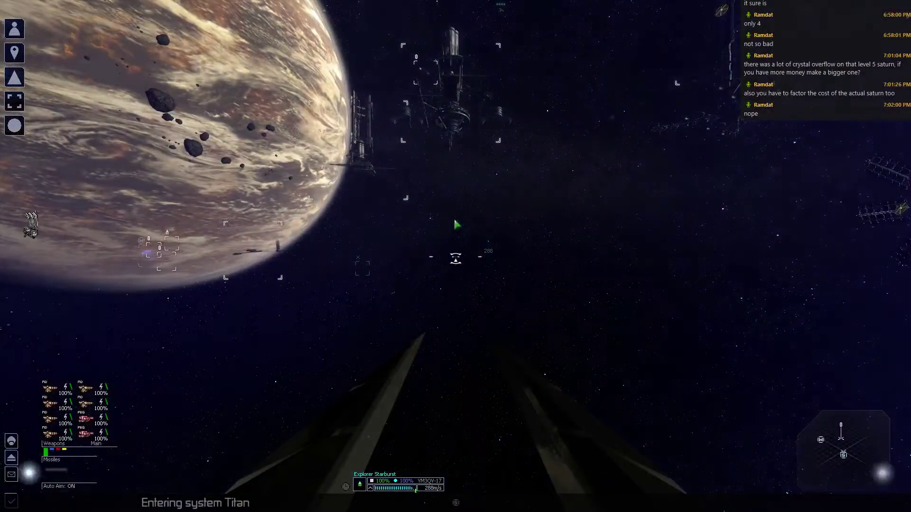
# Check the Titan sector map, then engage SETA to reach the South Gate into Uranus.
pyautogui.press('.')
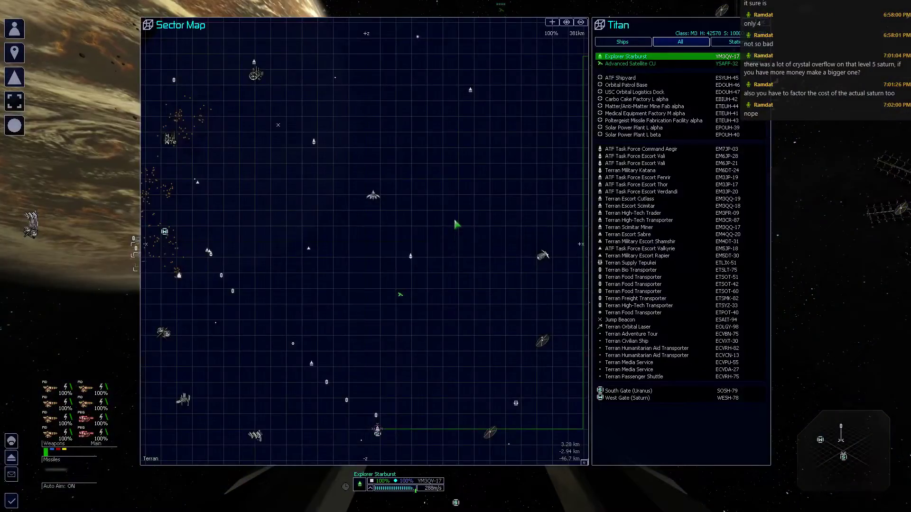
pyautogui.press('Escape')
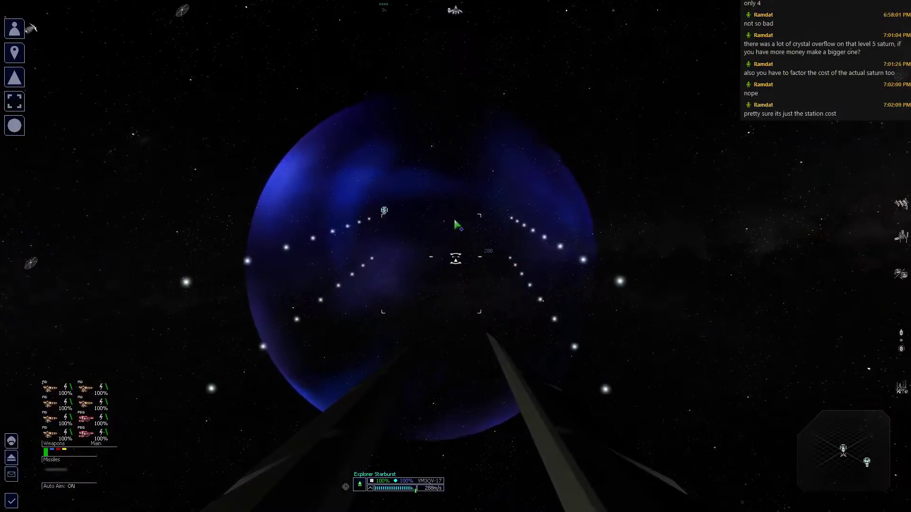
pyautogui.press('j')
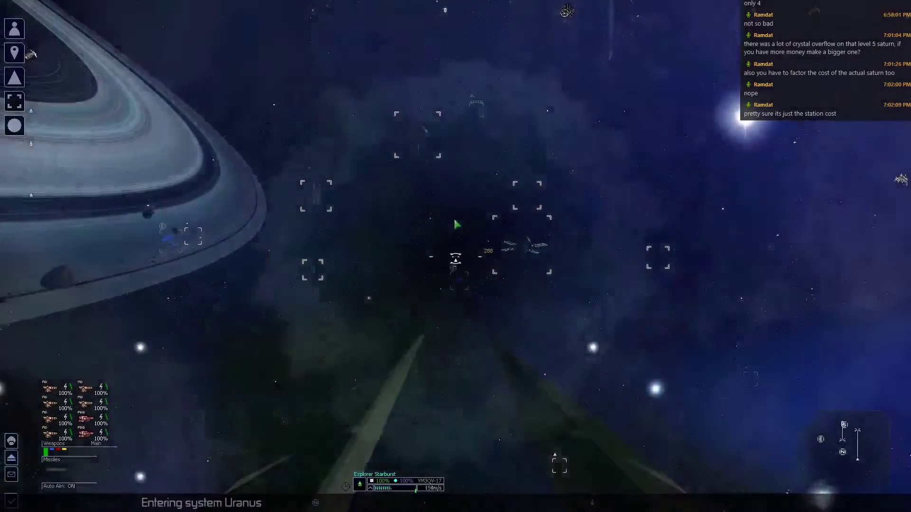
# Hail the Orbital Defence Station from the Uranus map and view the fighter-pilot job briefing.
pyautogui.press('.')
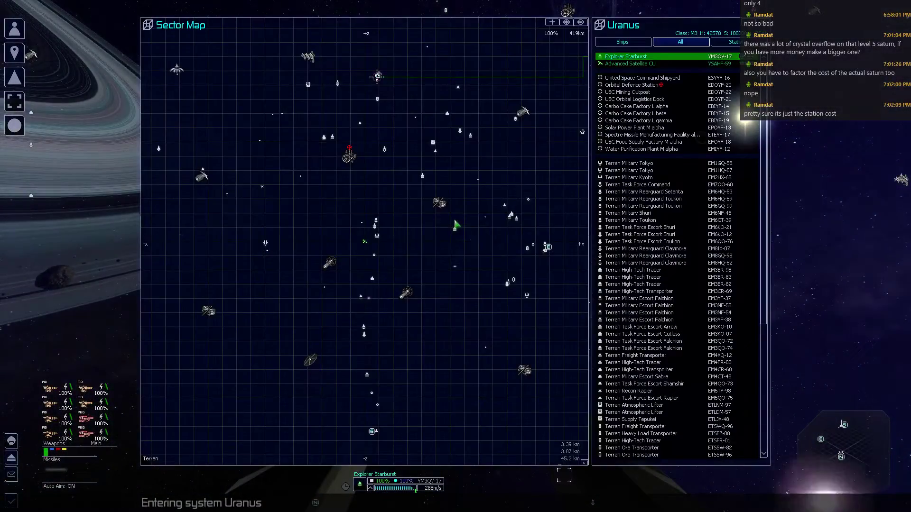
pyautogui.press('Down')
pyautogui.press('Down')
pyautogui.press('Down')
pyautogui.press('c')
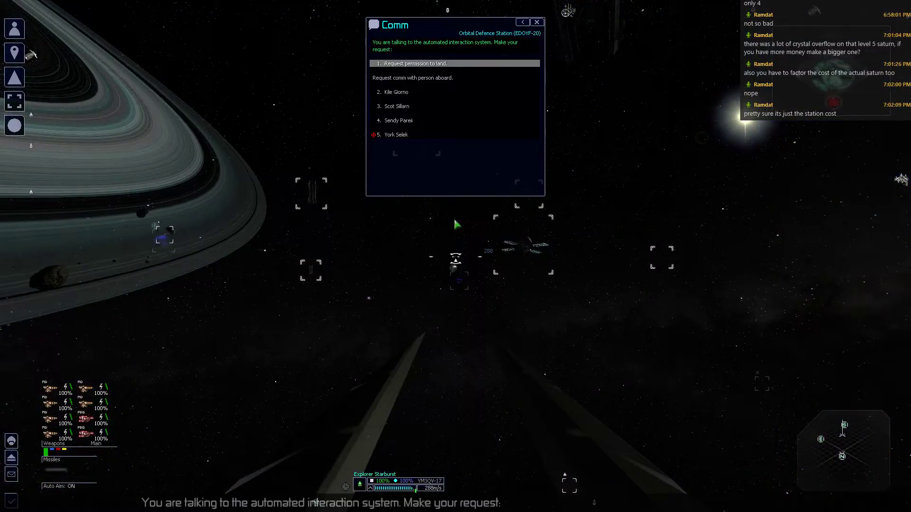
pyautogui.press('1')
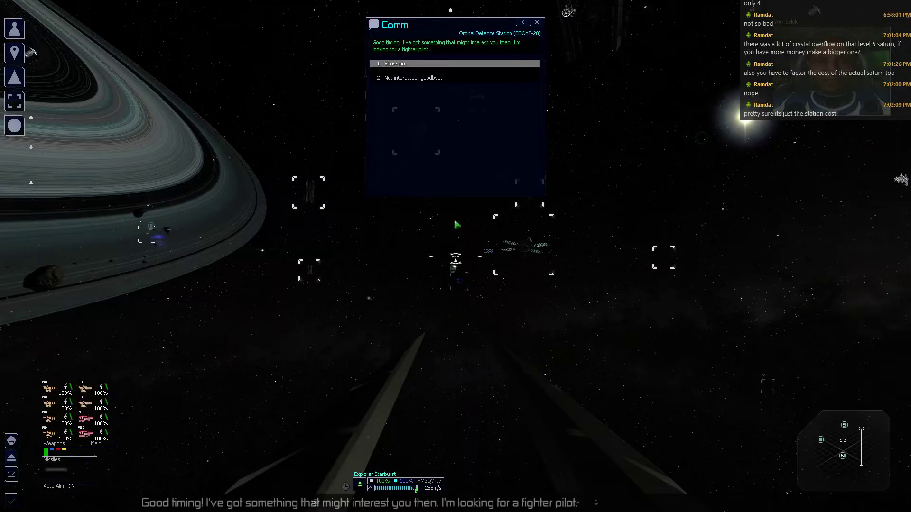
pyautogui.press('1')
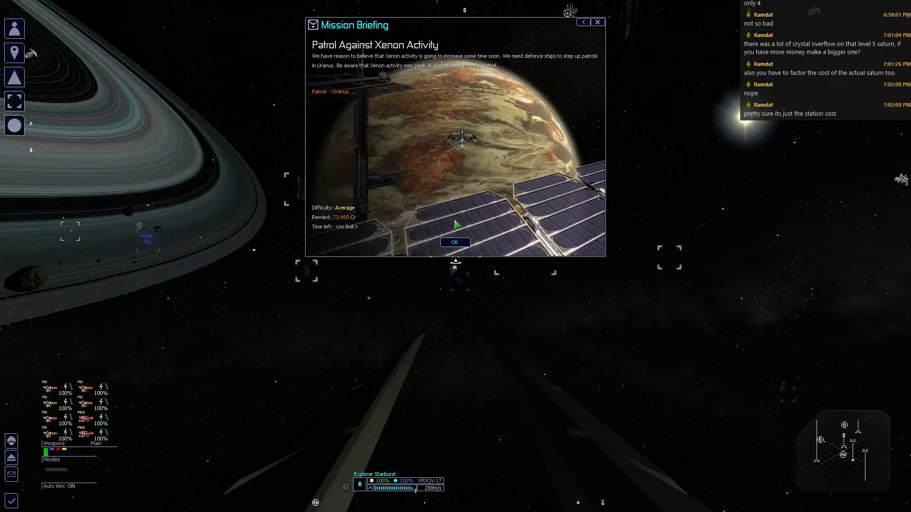
pyautogui.press('Return')
# Hail the station again and accept the Patrol Against Xenon Activity mission.
pyautogui.press('.')
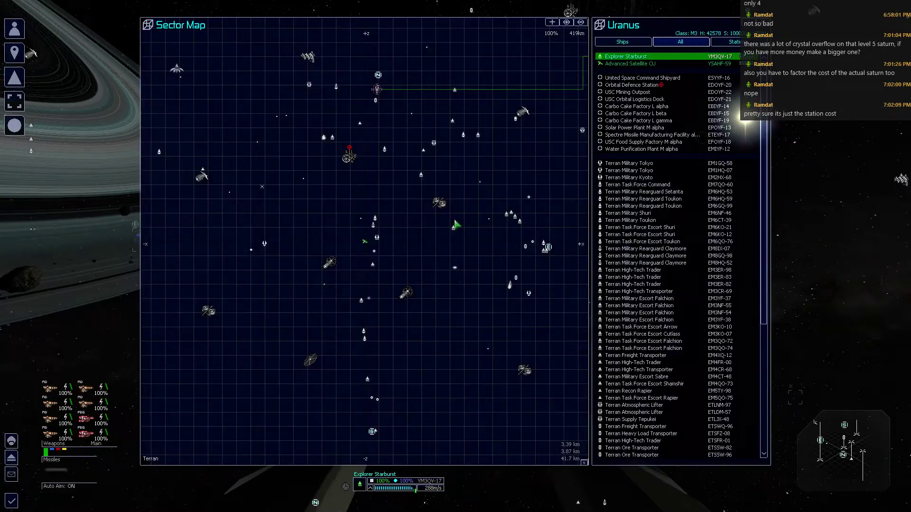
pyautogui.press('Down')
pyautogui.press('Down')
pyautogui.press('Down')
pyautogui.press('c')
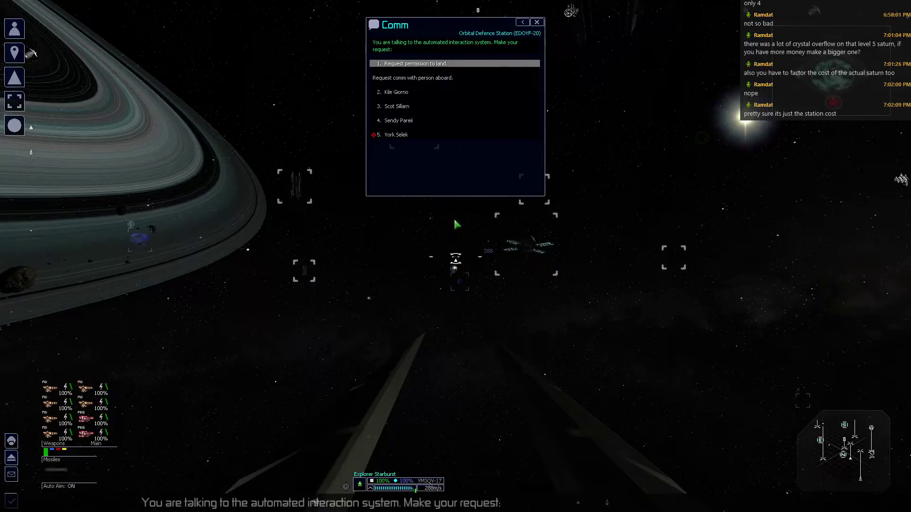
pyautogui.press('5')
pyautogui.press('1')
pyautogui.press('1')
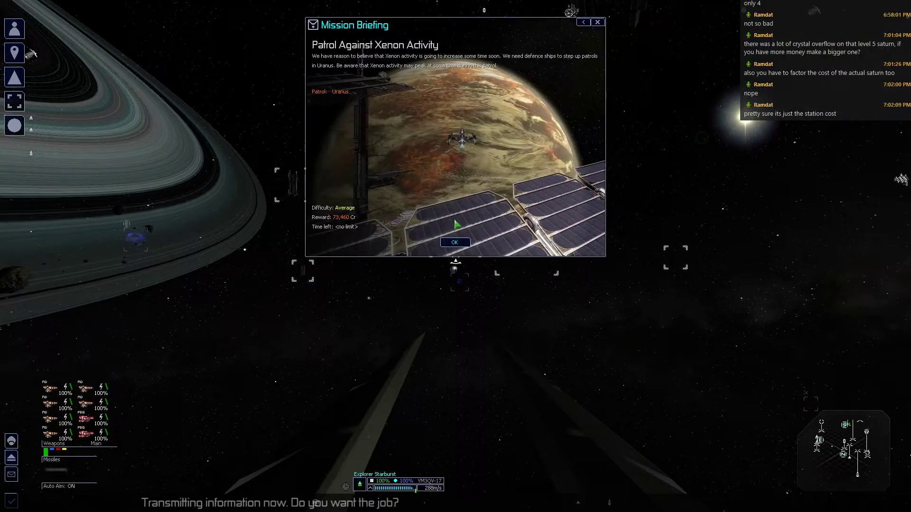
pyautogui.press('Return')
# Look over the Uranus sector map and the universe map.
pyautogui.press('.')
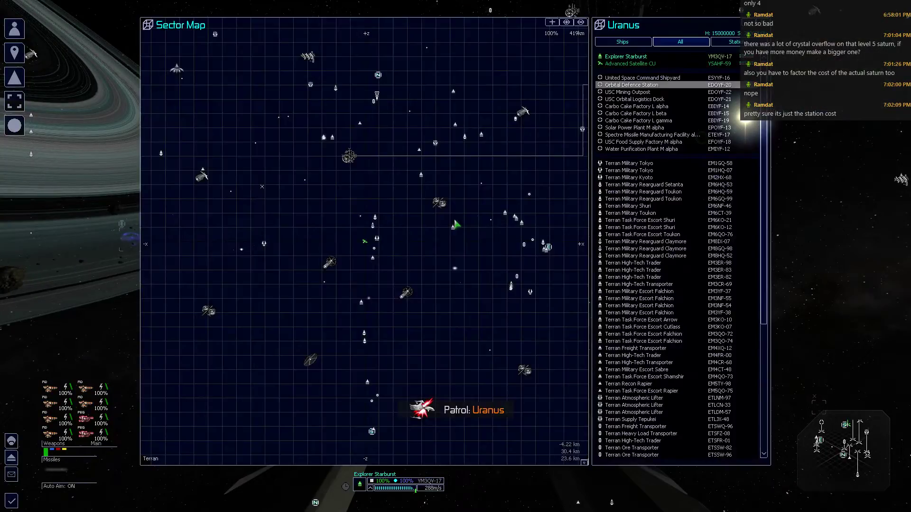
pyautogui.press('Escape')
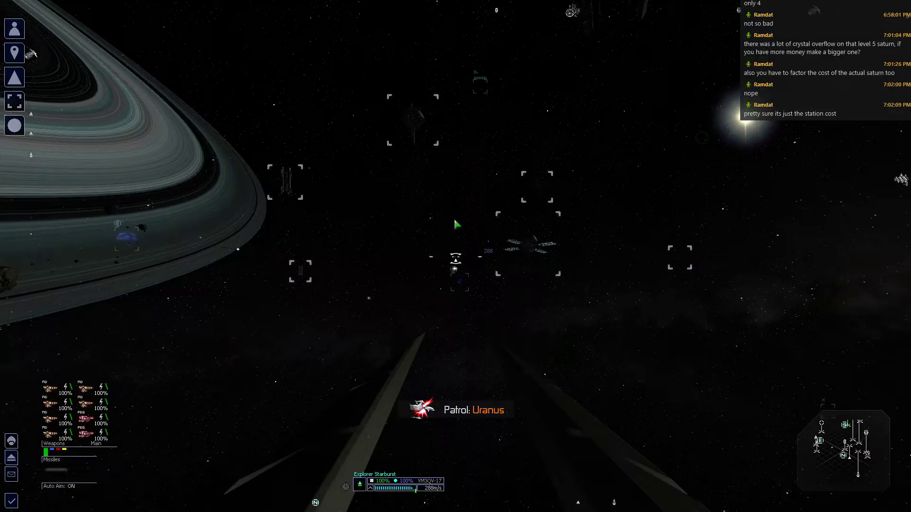
pyautogui.press('.')
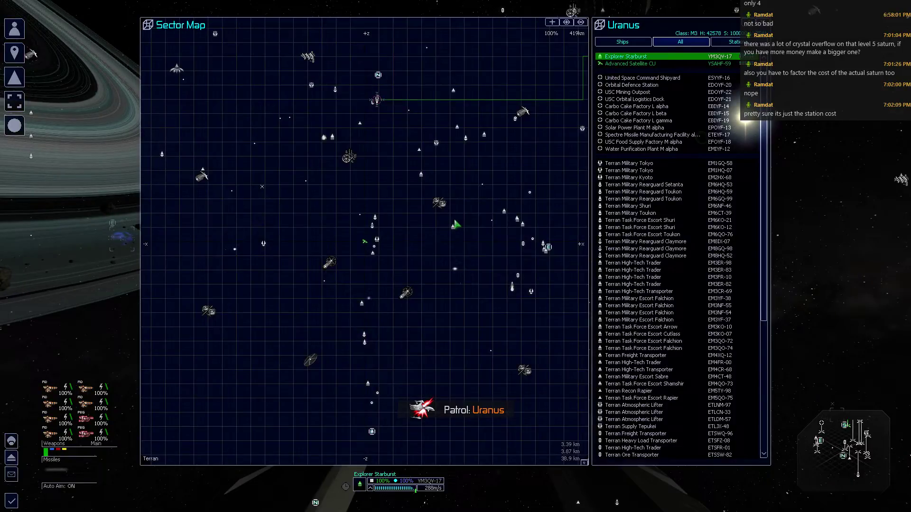
pyautogui.press('Escape')
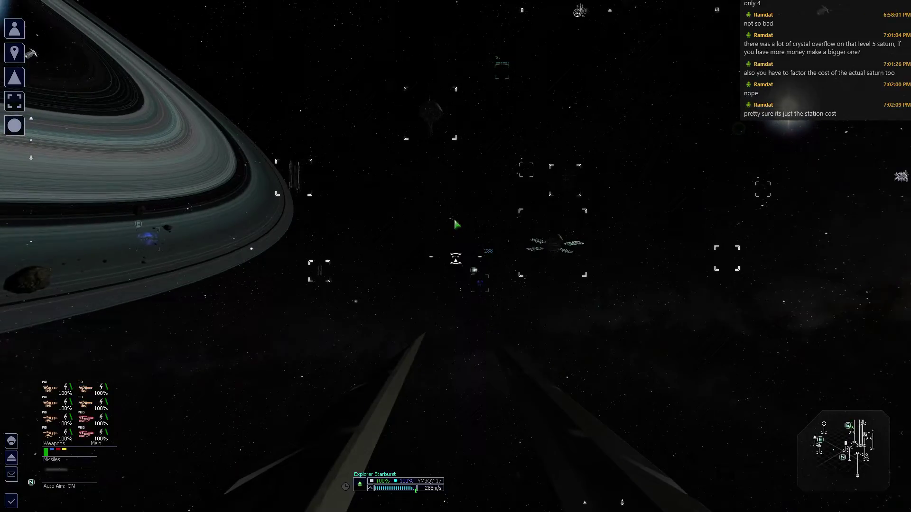
pyautogui.press('.')
pyautogui.press(',')
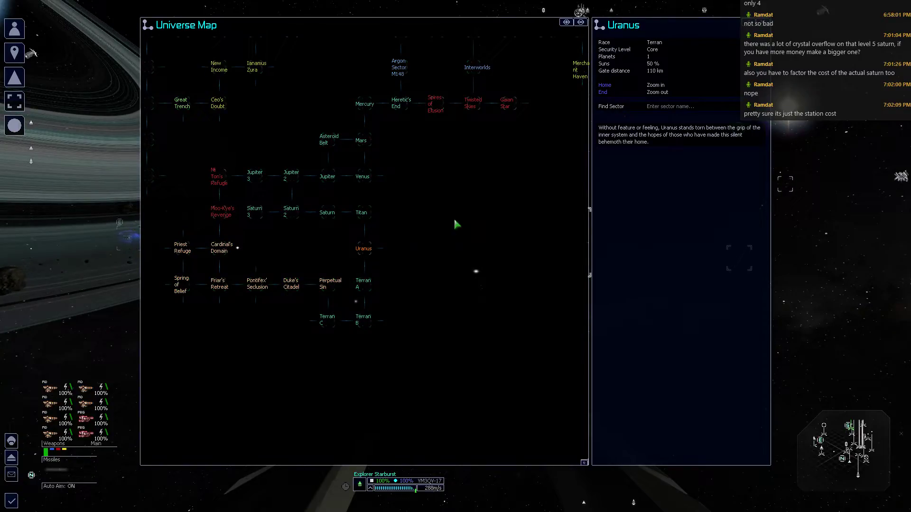
pyautogui.press(',')
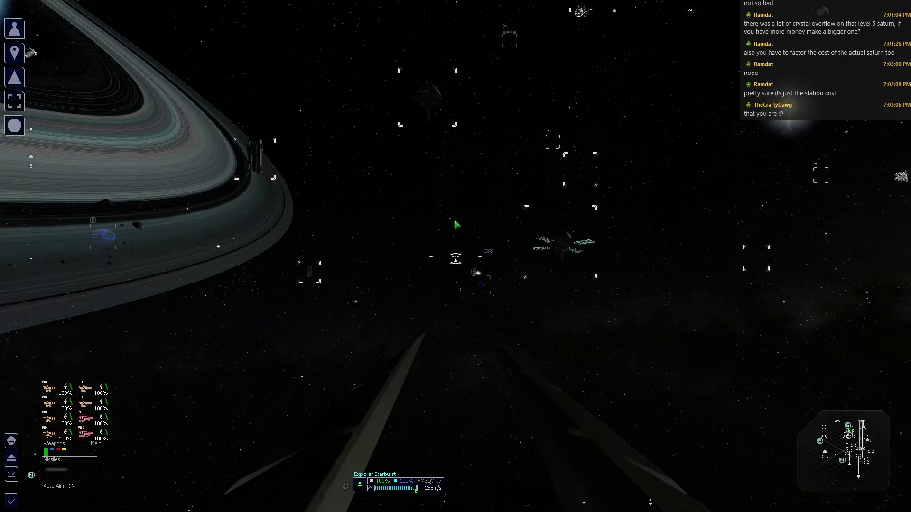
pyautogui.press('.')
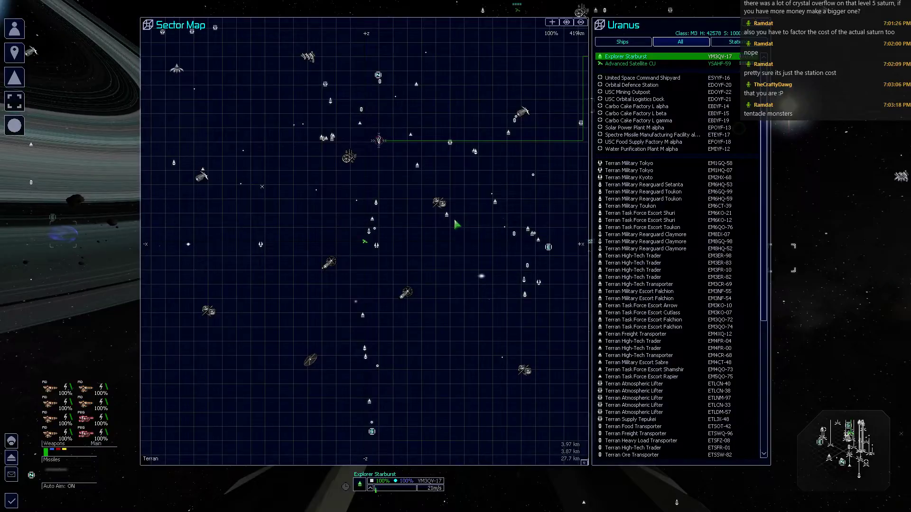
pyautogui.press('Escape')
# Browse the owned ships list, then bring up the Argon Equipment Dock trade listing.
pyautogui.press('r')
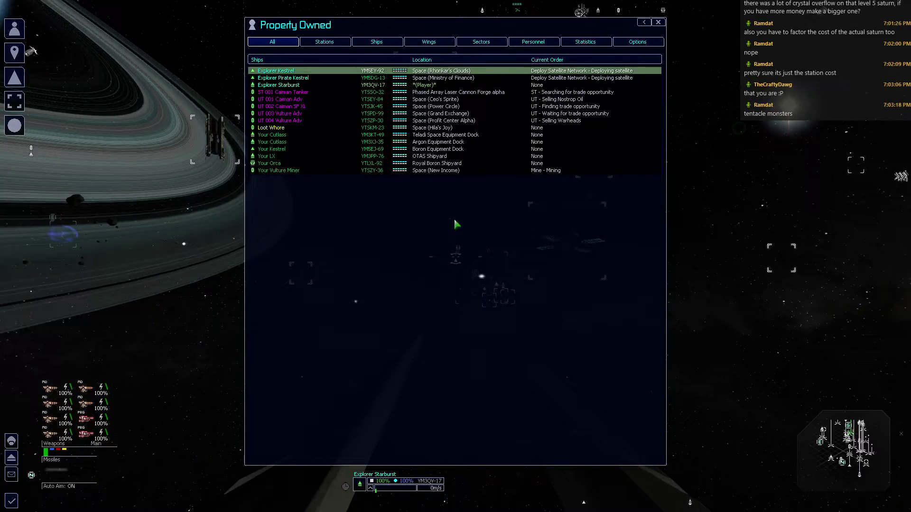
pyautogui.press('Down')
pyautogui.press('Down')
pyautogui.press('Down')
pyautogui.press('Down')
pyautogui.press('Down')
pyautogui.press('Down')
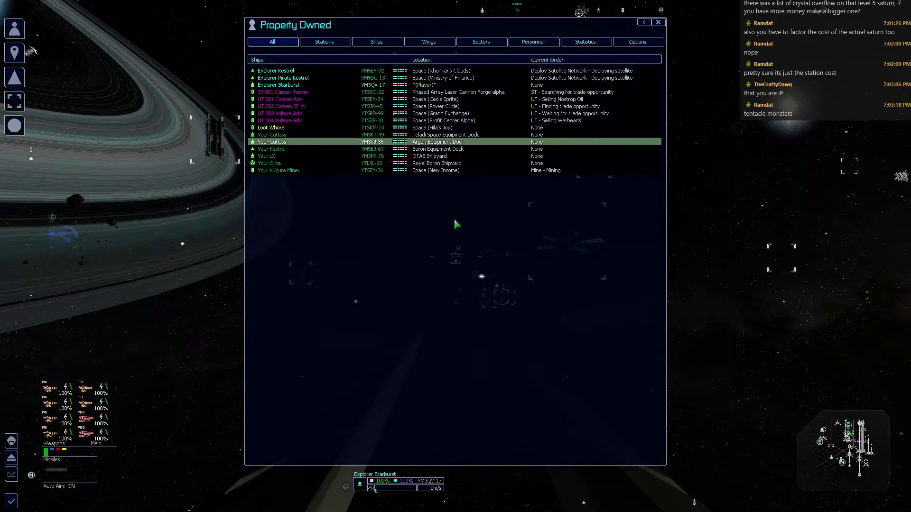
pyautogui.press('Down')
pyautogui.press('Escape')
pyautogui.press('t')
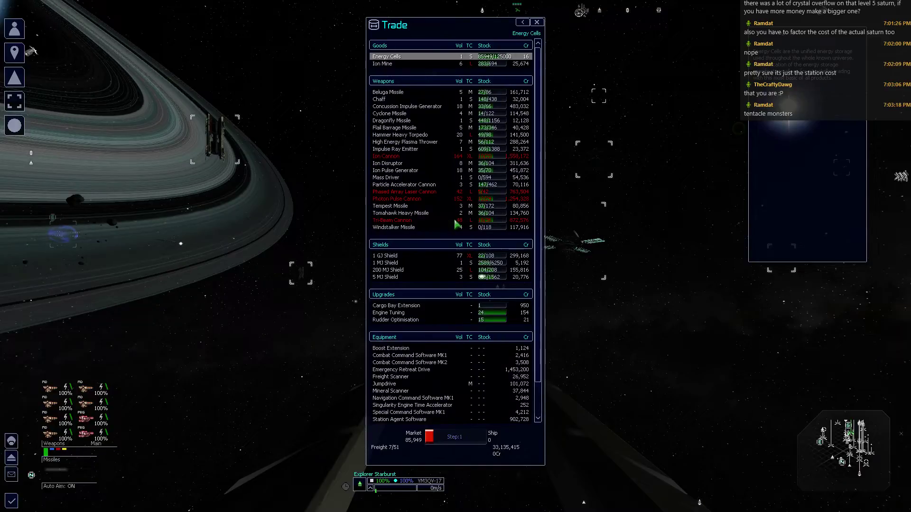
# Buy Engine Tuning, Rudder Optimisation, and Combat Command Software MK1 and MK2.
pyautogui.press('Down')
pyautogui.press('Down')
pyautogui.press('Down')
pyautogui.press('Down')
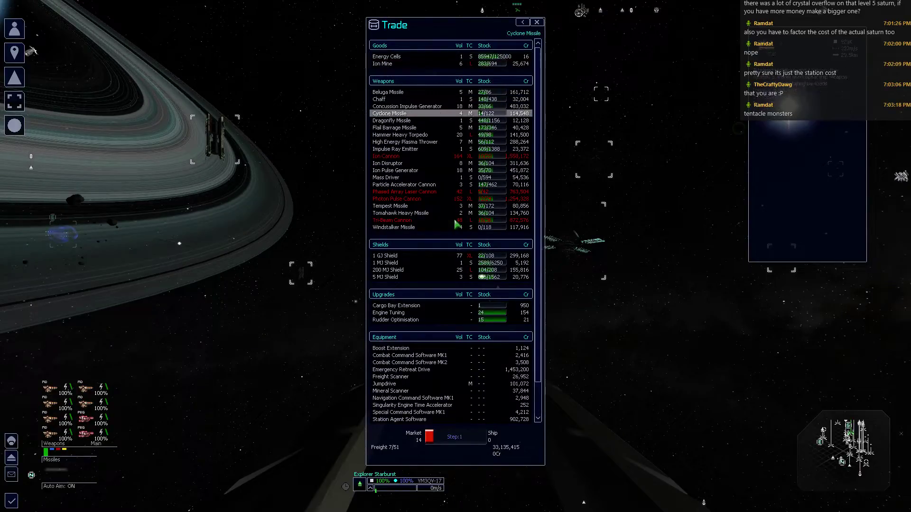
pyautogui.press('Down')
pyautogui.press('Down')
pyautogui.press('Down')
pyautogui.press('Down')
pyautogui.press('Down')
pyautogui.press('Down')
pyautogui.press('Down')
pyautogui.press('Down')
pyautogui.press('Down')
pyautogui.press('Down')
pyautogui.press('Down')
pyautogui.press('Down')
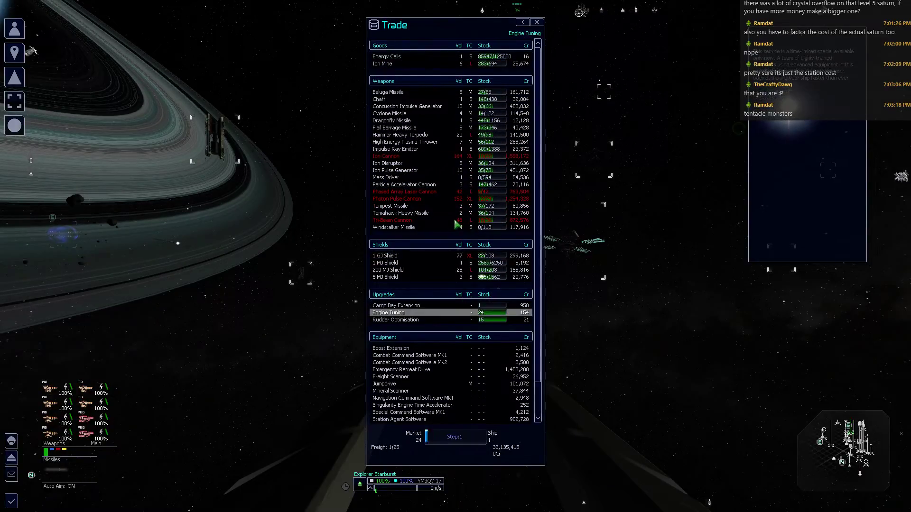
pyautogui.press('Right')
pyautogui.press('Right')
pyautogui.press('Return')
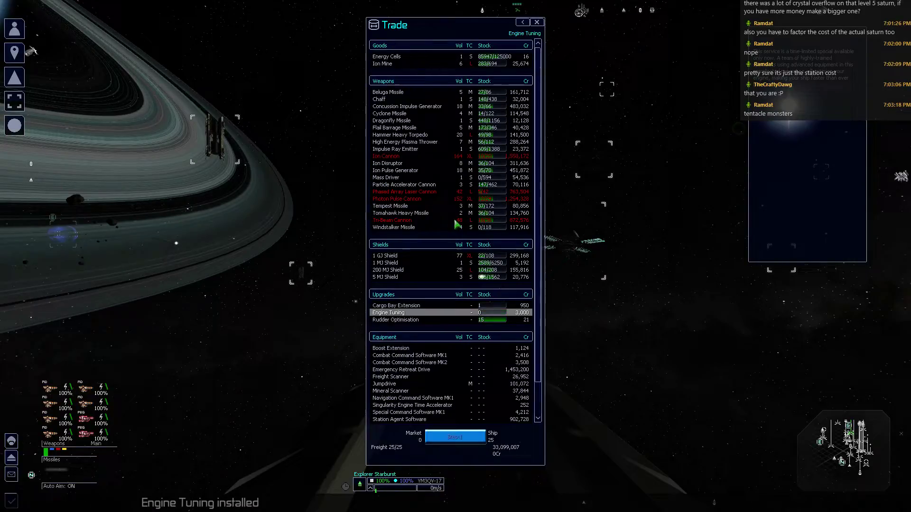
pyautogui.press('Down')
pyautogui.press('Return')
pyautogui.press('Down')
pyautogui.press('Down')
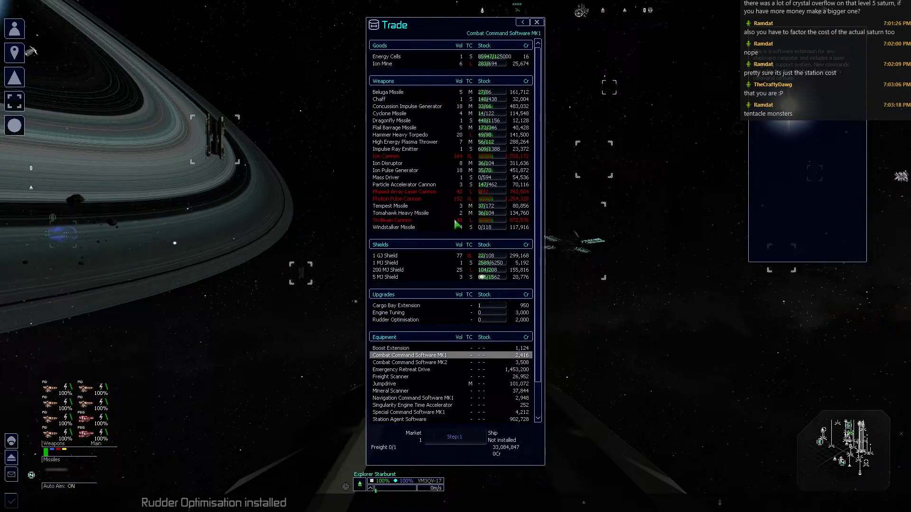
pyautogui.press('Return')
pyautogui.press('Down')
pyautogui.press('Return')
# Buy Navigation Command Software MK1 and the Triplex Scanner from the equipment list.
pyautogui.press('Down')
pyautogui.press('Down')
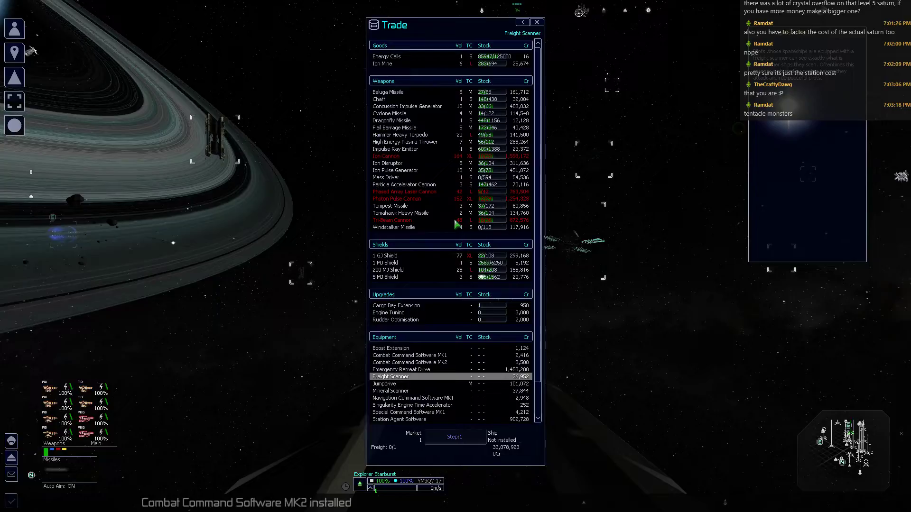
pyautogui.press('Down')
pyautogui.press('Up')
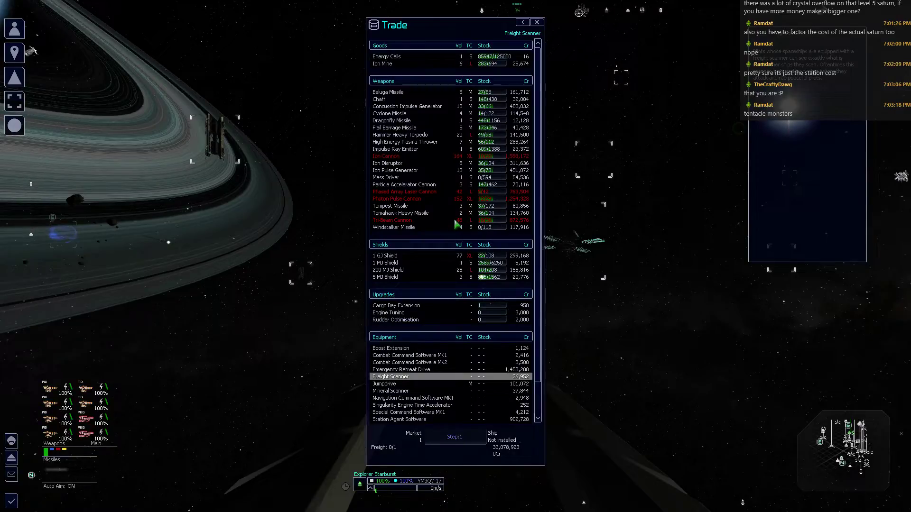
pyautogui.press('Down')
pyautogui.press('Down')
pyautogui.press('Down')
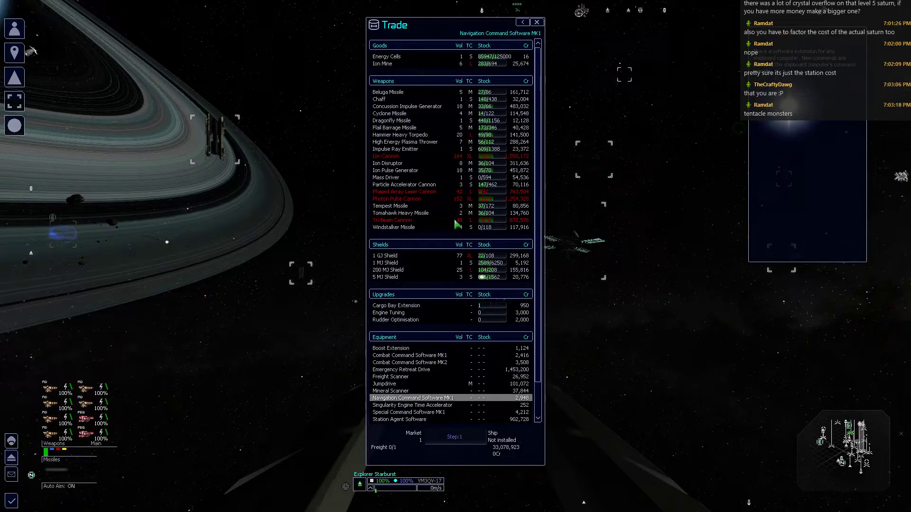
pyautogui.press('Right')
pyautogui.press('Return')
pyautogui.press('Down')
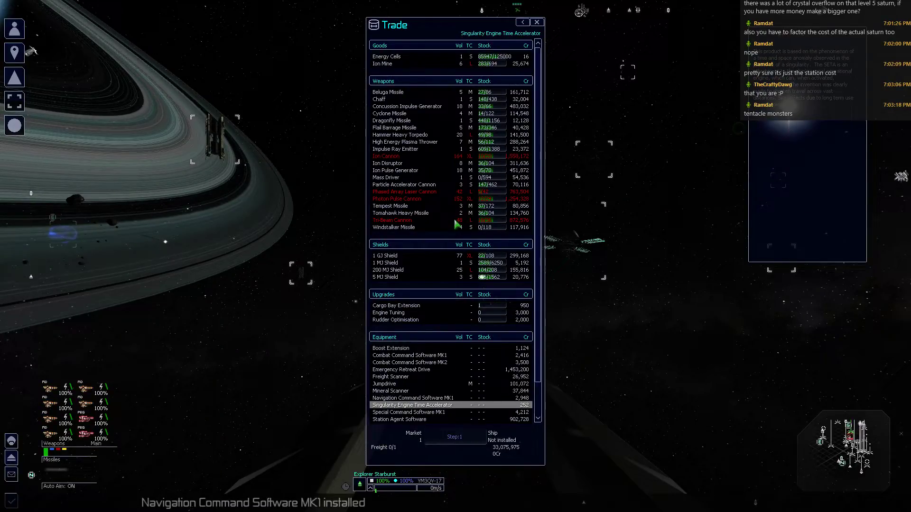
pyautogui.press('Down')
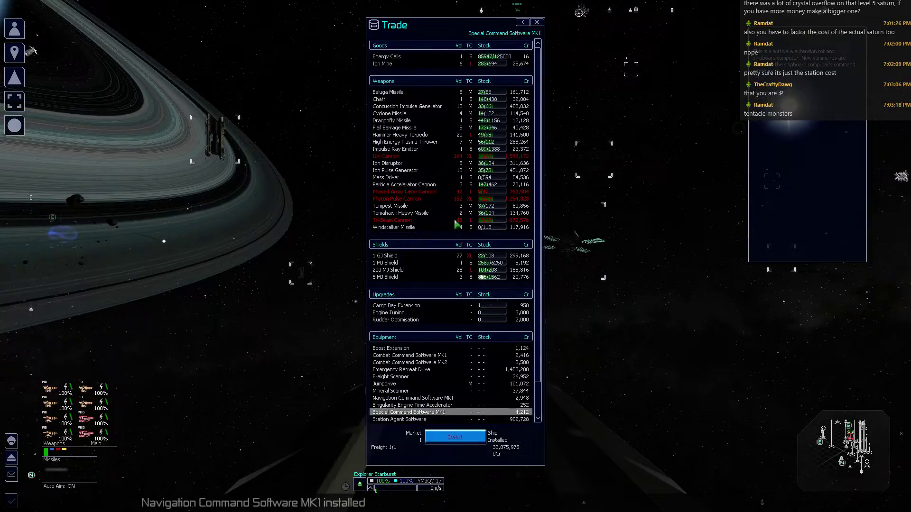
pyautogui.press('Down')
pyautogui.press('Down')
pyautogui.press('Down')
pyautogui.press('Down')
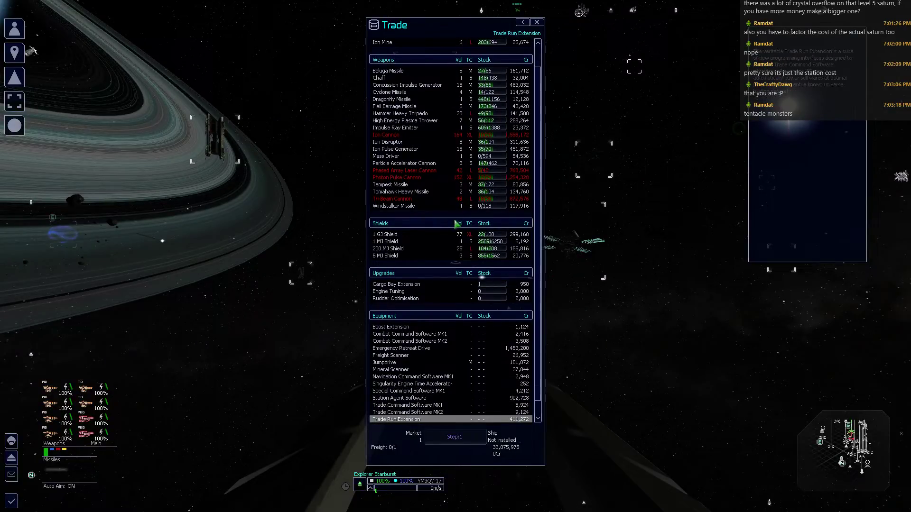
pyautogui.press('Down')
pyautogui.press('Down')
pyautogui.press('Up')
pyautogui.press('Right')
pyautogui.press('Return')
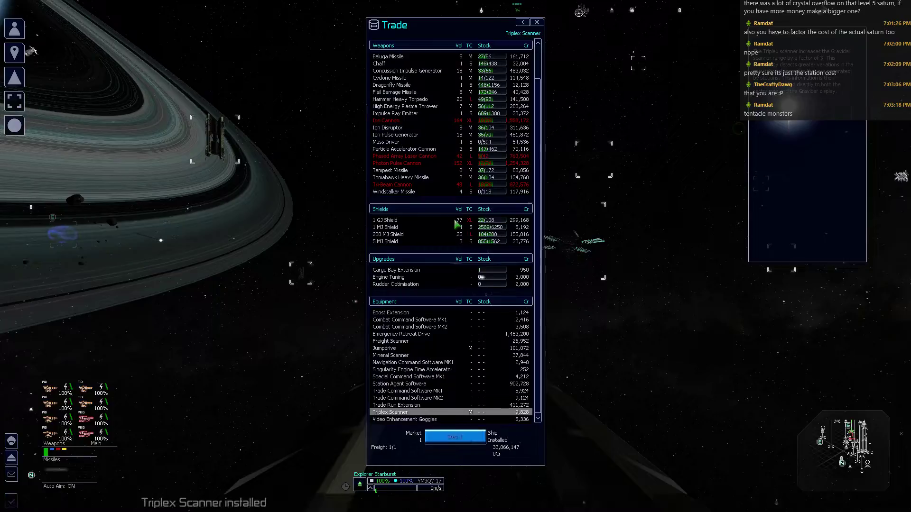
# Browse back up past the shields to the list top, then reopen owned property.
pyautogui.press('Up')
pyautogui.press('Up')
pyautogui.press('Up')
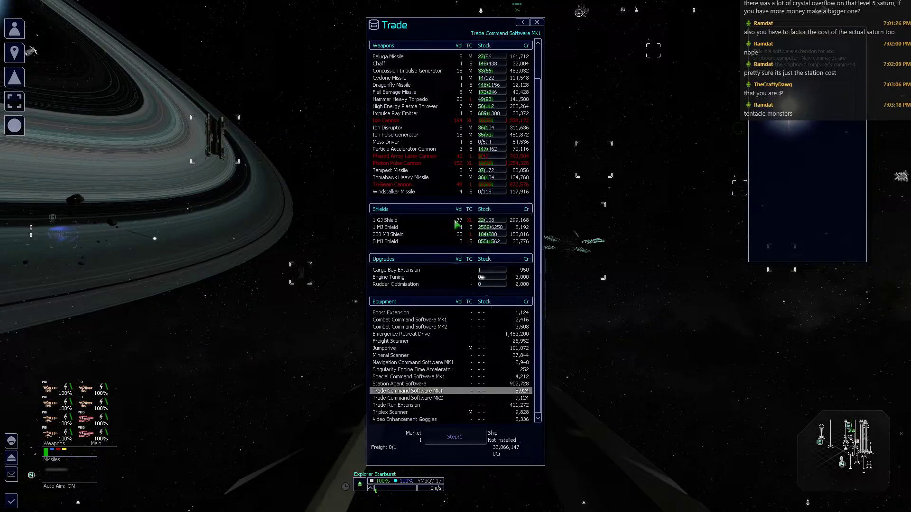
pyautogui.press('Up')
pyautogui.press('Up')
pyautogui.press('Up')
pyautogui.press('Up')
pyautogui.press('Up')
pyautogui.press('Up')
pyautogui.press('Up')
pyautogui.press('Up')
pyautogui.press('Up')
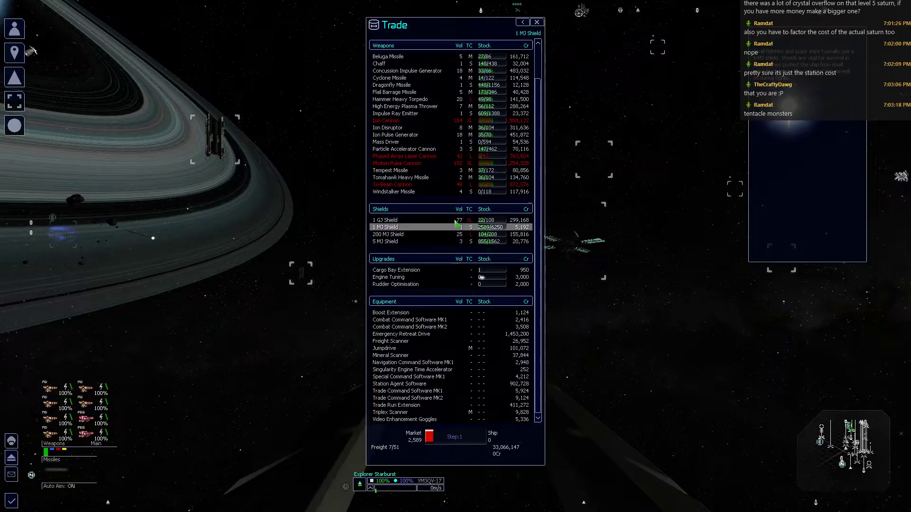
pyautogui.press('Down')
pyautogui.press('Down')
pyautogui.press('Up')
pyautogui.press('Up')
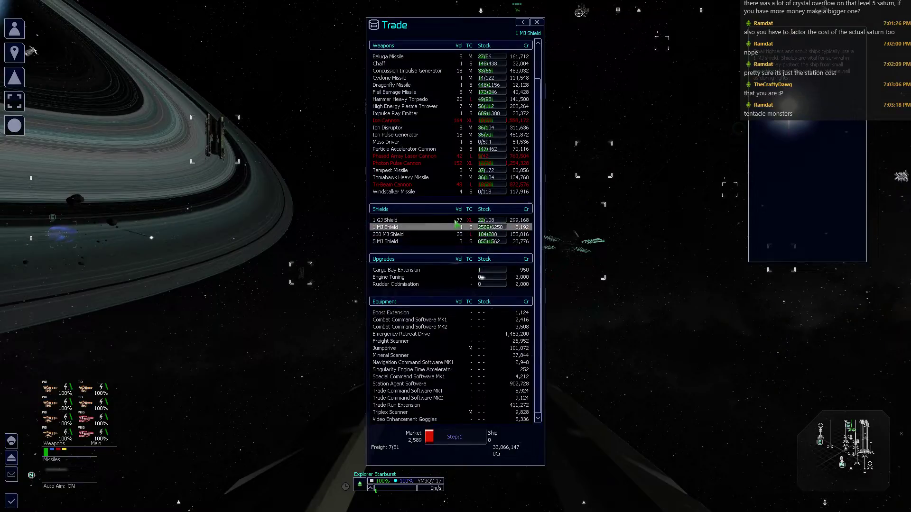
pyautogui.press('Home')
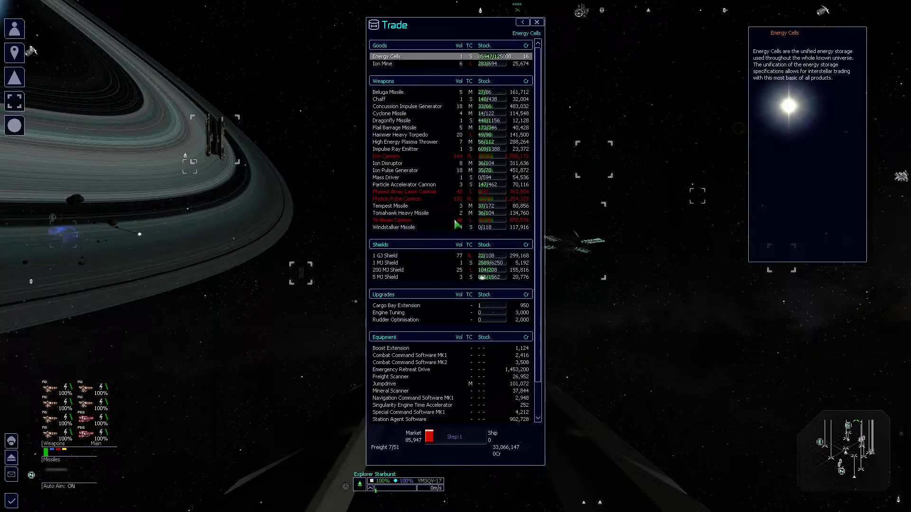
pyautogui.press('r')
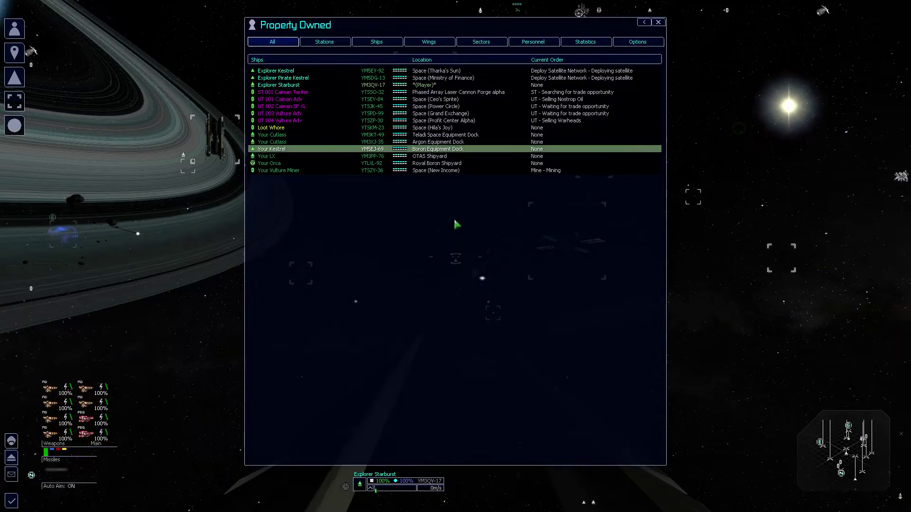
# Glance at the universe map and owned-property list, then close them.
pyautogui.press(',')
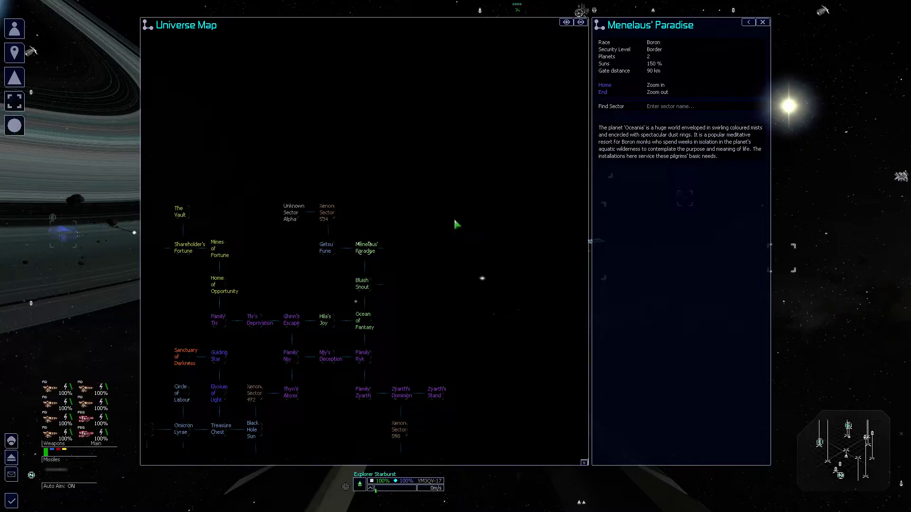
pyautogui.press('Escape')
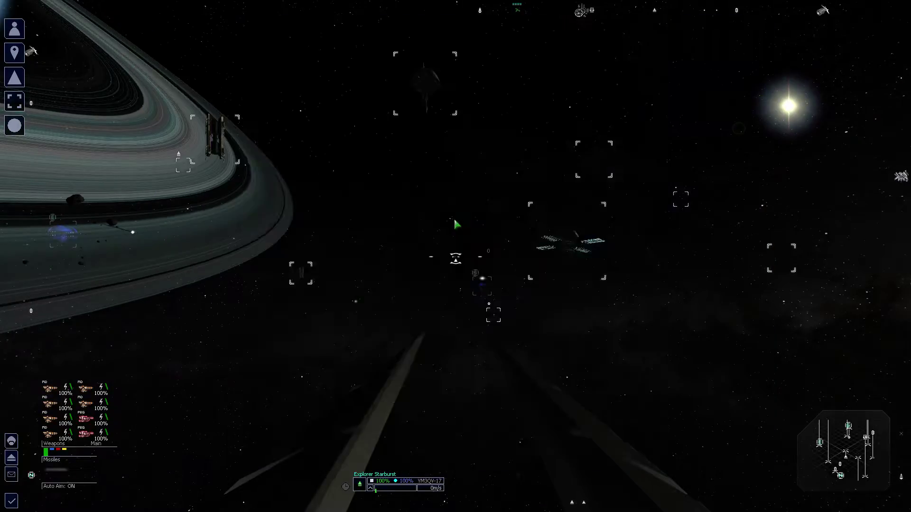
pyautogui.press('r')
pyautogui.press('Escape')
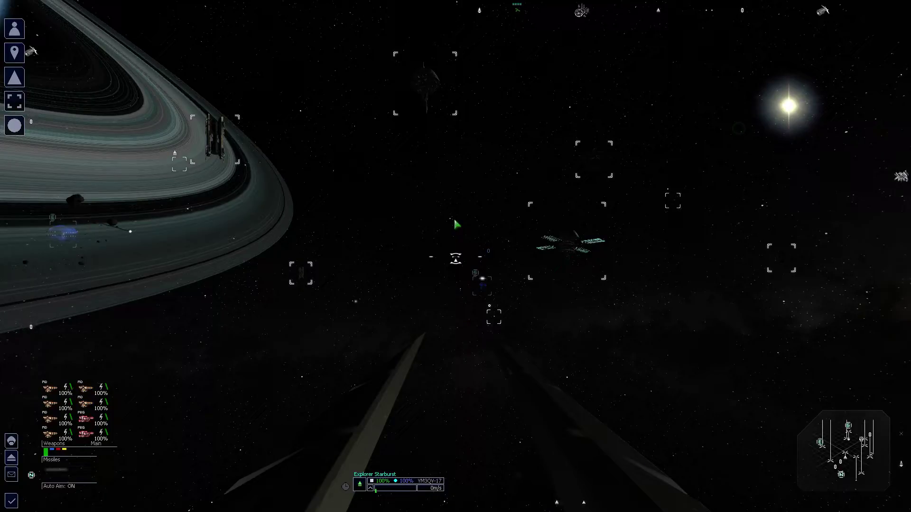
# Review the Global Commands settings from the personal menu.
pyautogui.press('Return')
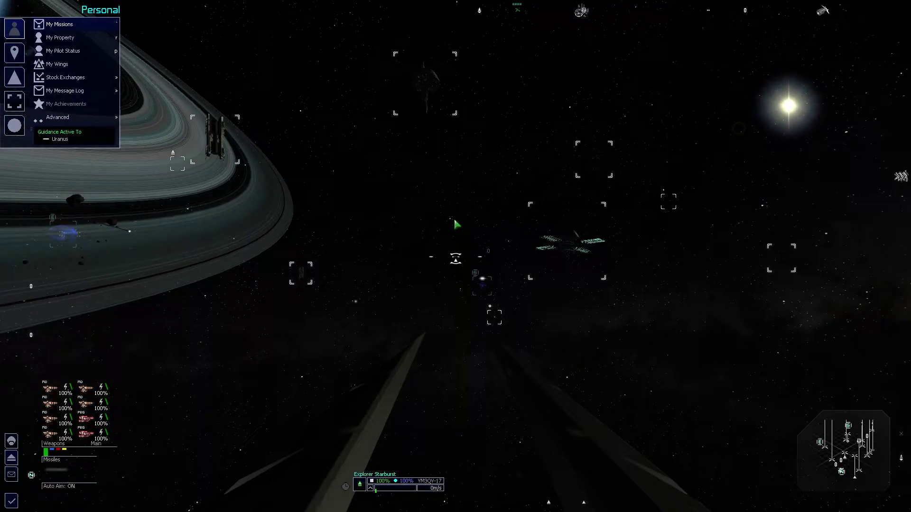
pyautogui.press('Up')
pyautogui.press('Return')
pyautogui.press('Return')
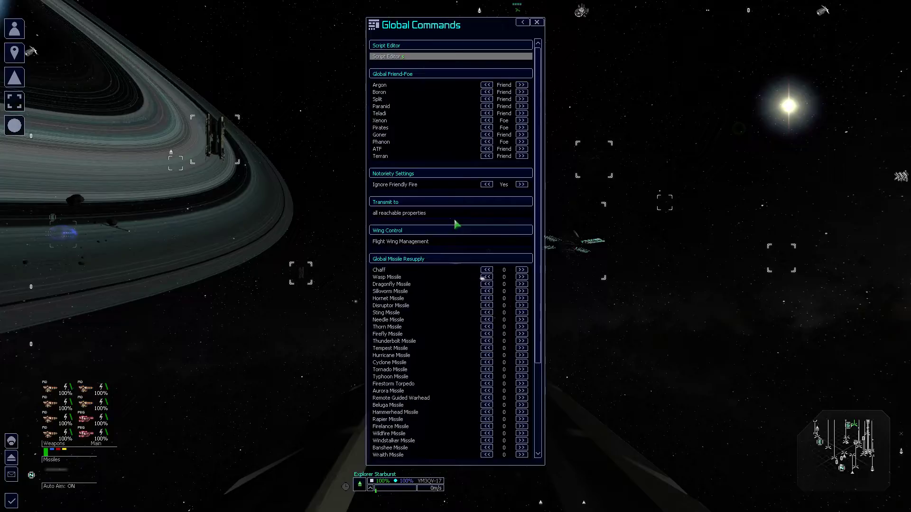
pyautogui.press('Escape')
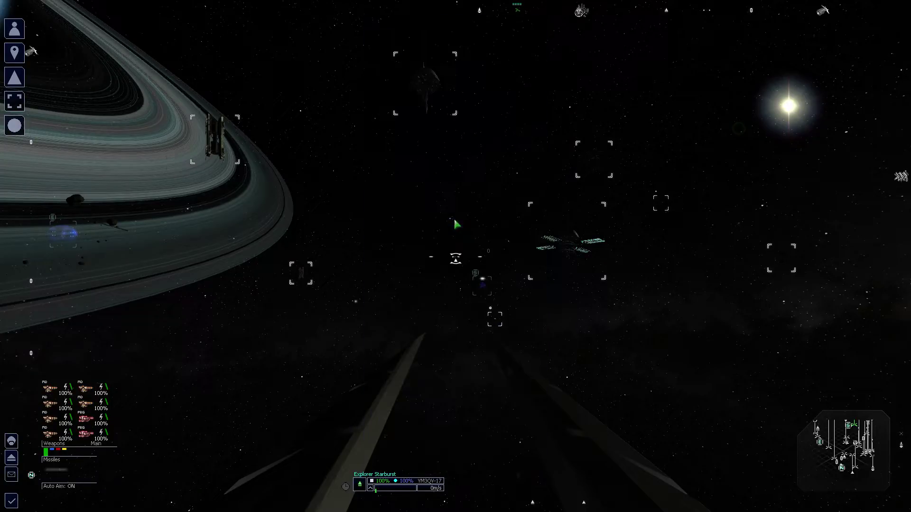
# Open the Encyclopedia from the Advanced personal options.
pyautogui.press('Return')
pyautogui.press('Up')
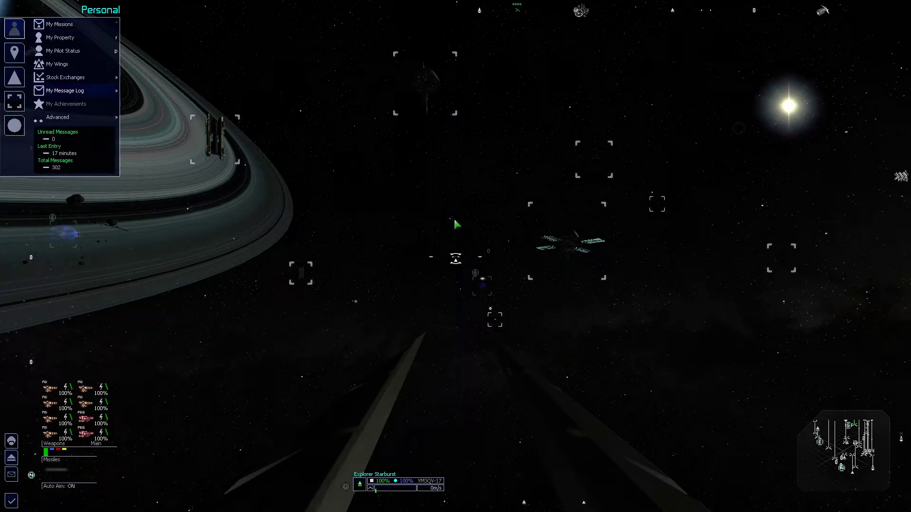
pyautogui.press('Return')
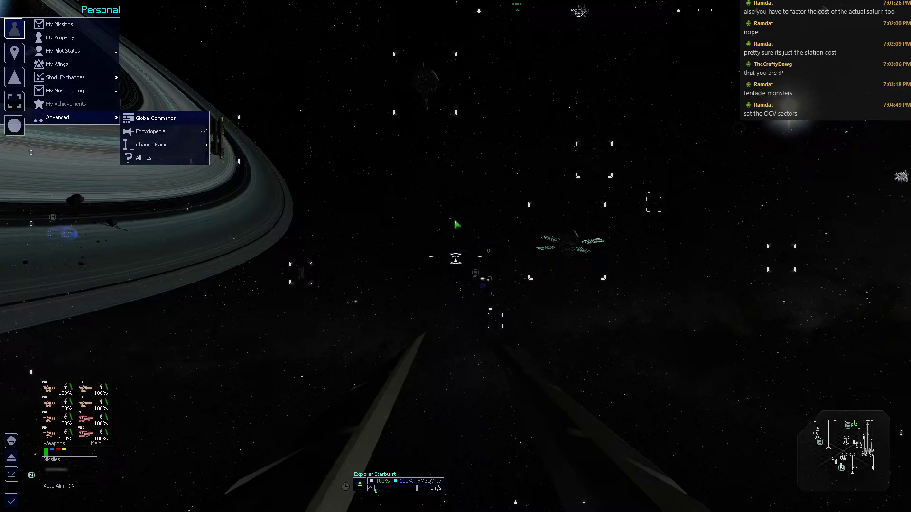
pyautogui.press('Down')
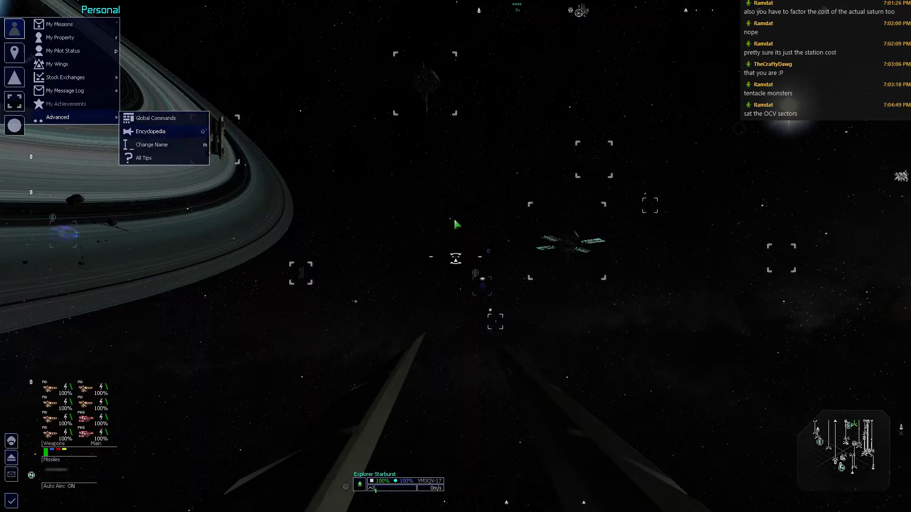
pyautogui.press('Return')
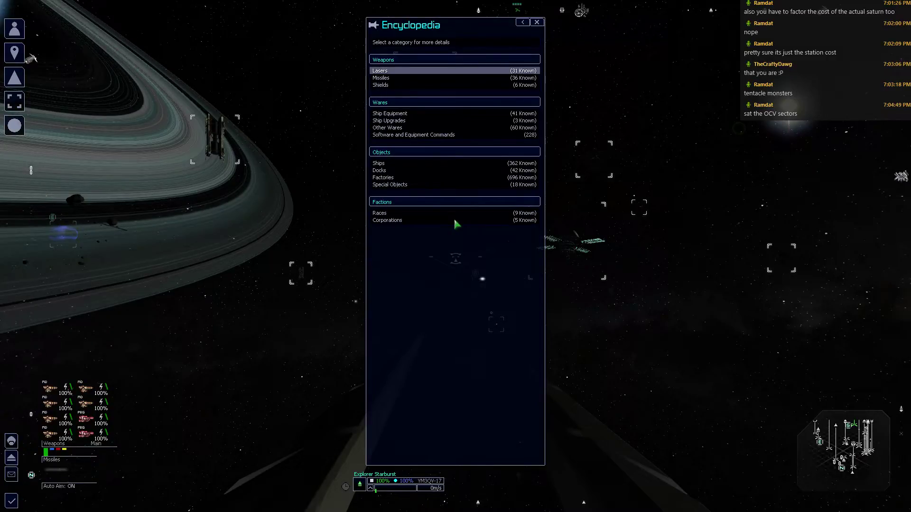
# Read the Explorer Command Software entry under Ship Equipment, then return to the cockpit.
pyautogui.press('Down')
pyautogui.press('Down')
pyautogui.press('Down')
pyautogui.press('Down')
pyautogui.press('Up')
pyautogui.press('Up')
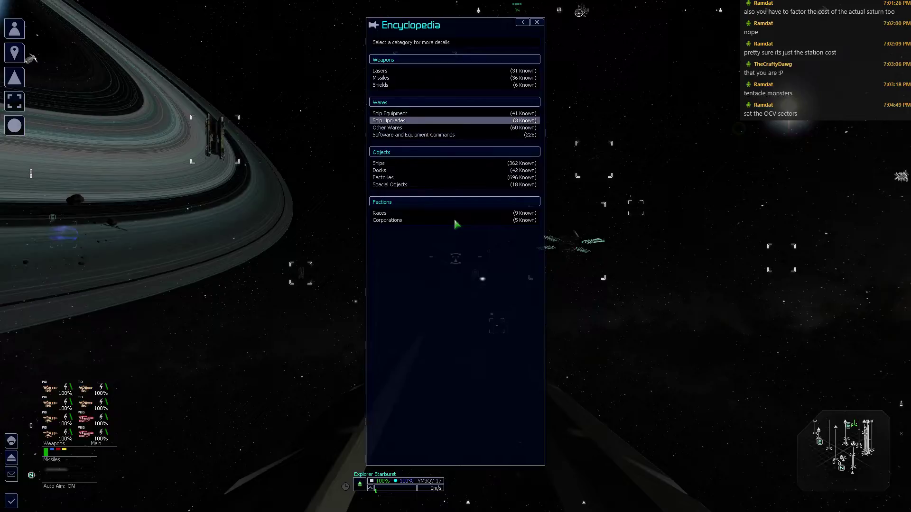
pyautogui.press('Up')
pyautogui.press('Return')
pyautogui.press('Down')
pyautogui.press('Down')
pyautogui.press('Down')
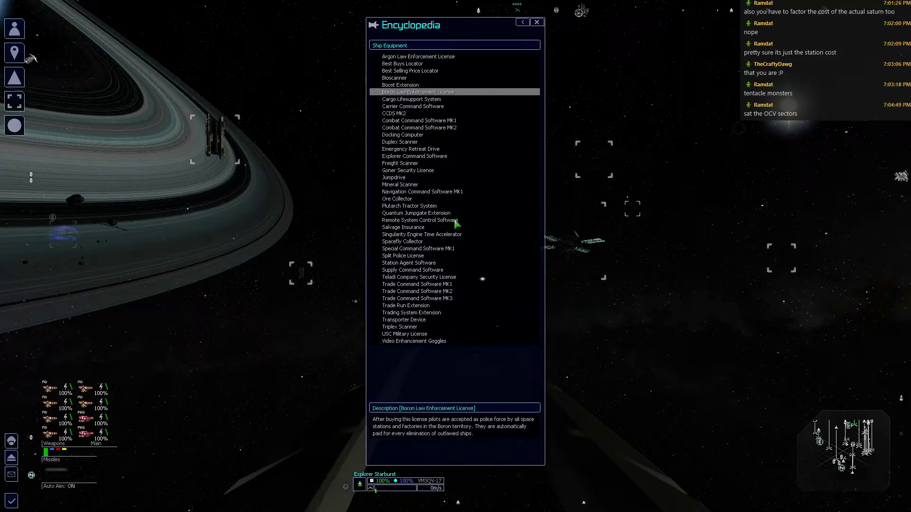
pyautogui.press('Down')
pyautogui.press('Down')
pyautogui.press('Down')
pyautogui.press('Down')
pyautogui.press('Down')
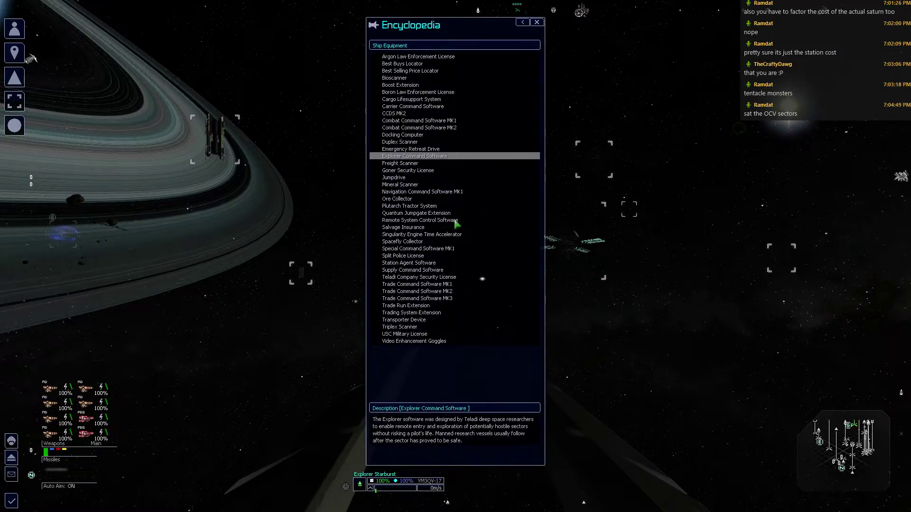
pyautogui.press('Return')
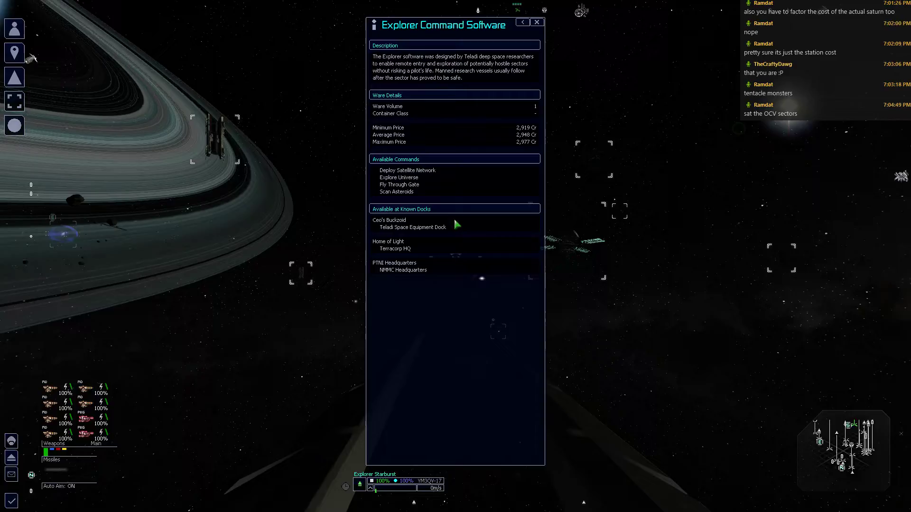
pyautogui.press('Escape')
pyautogui.press('Escape')
pyautogui.press('Escape')
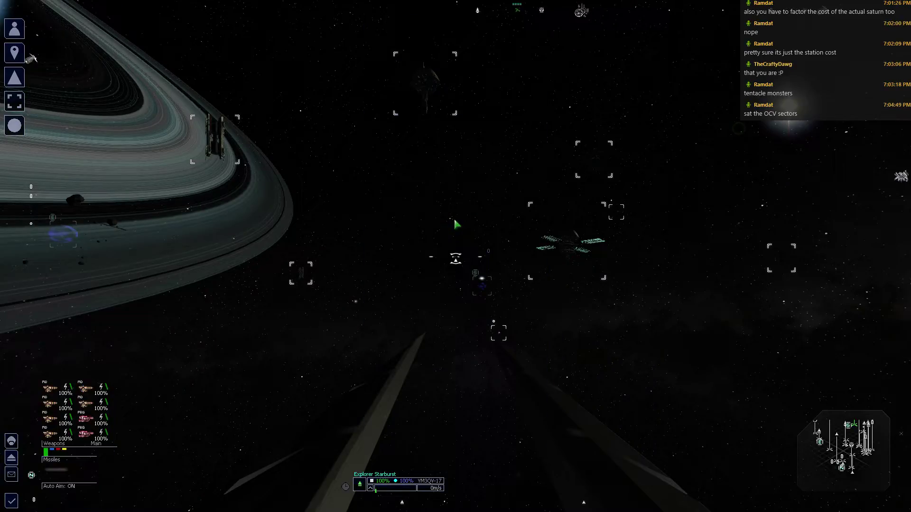
# Select Your Kestrel in owned property and browse the map toward Family Whi.
pyautogui.press('r')
pyautogui.press('Up')
pyautogui.press('Up')
pyautogui.press('Up')
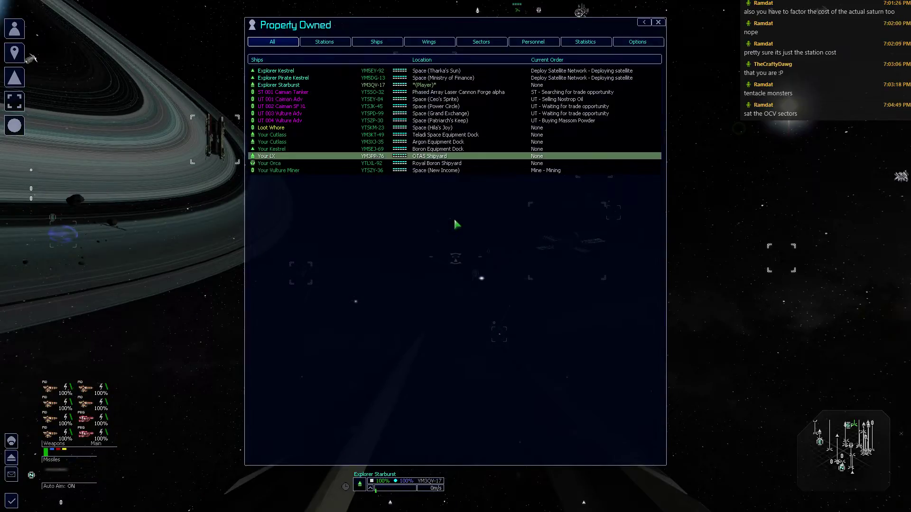
pyautogui.press('Up')
pyautogui.press('Escape')
pyautogui.press('.')
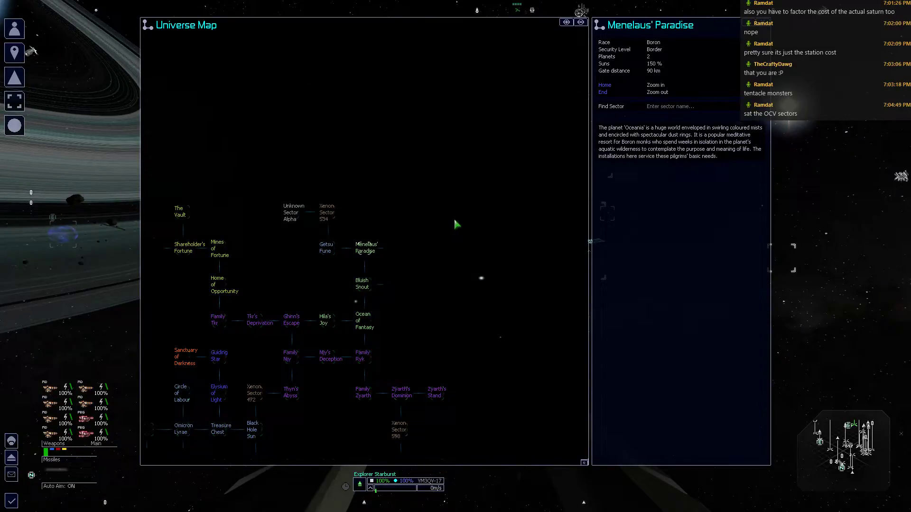
pyautogui.press('Left')
pyautogui.press('Left')
pyautogui.press('Left')
pyautogui.press('Down')
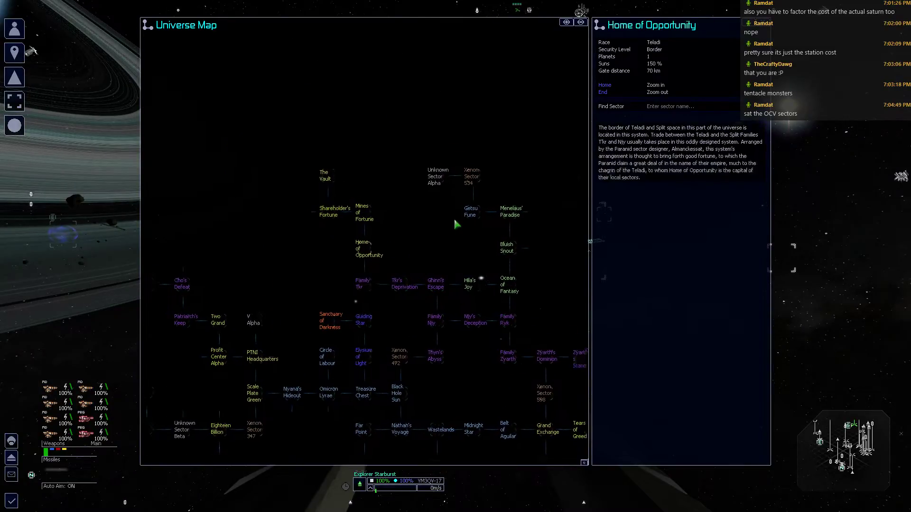
pyautogui.press('Left')
pyautogui.press('Left')
pyautogui.press('Left')
pyautogui.press('Up')
pyautogui.press('Up')
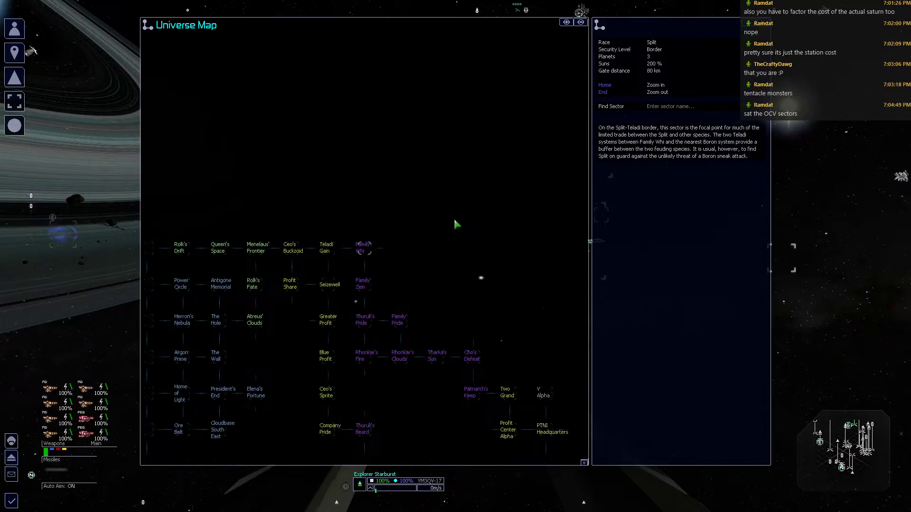
pyautogui.press('r')
# Give the Kestrel a navigation dock order for Ceo's Buckzoid's Teladi Space Equipment Dock.
pyautogui.press('c')
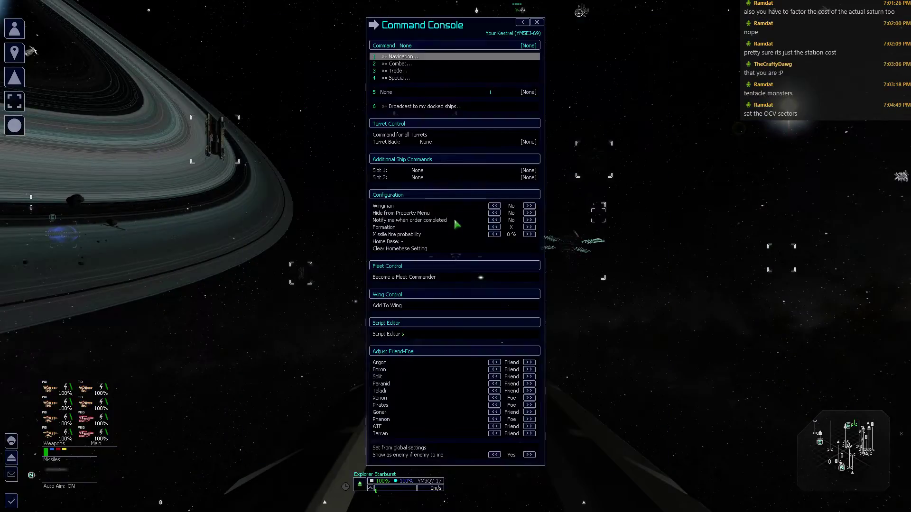
pyautogui.press('Return')
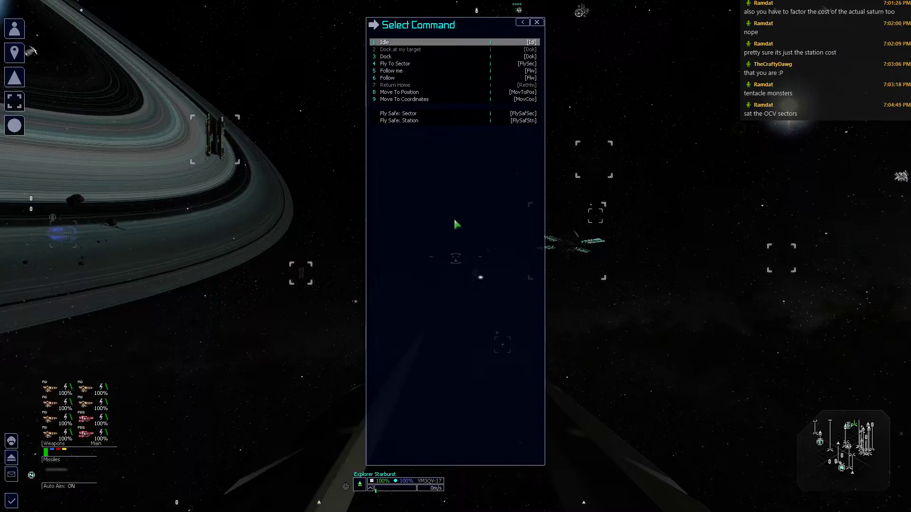
pyautogui.press('4')
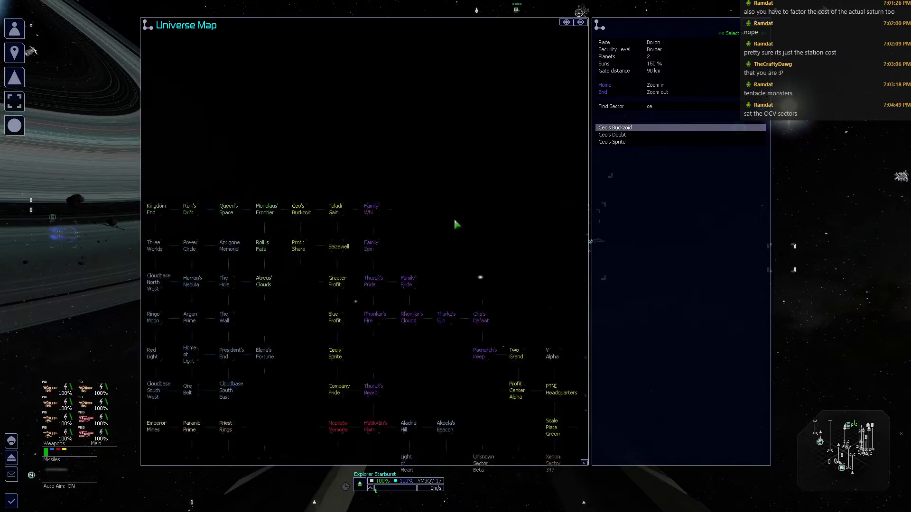
pyautogui.press('Up')
pyautogui.press('Return')
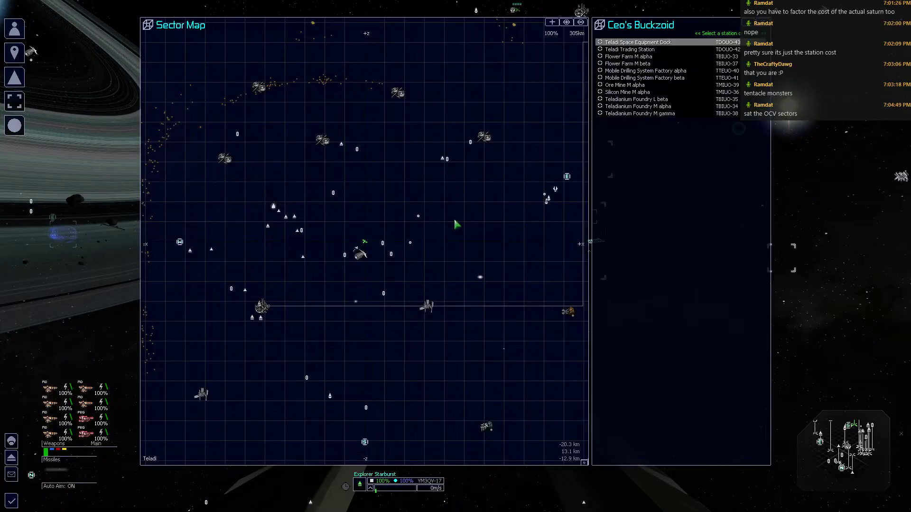
pyautogui.press('Return')
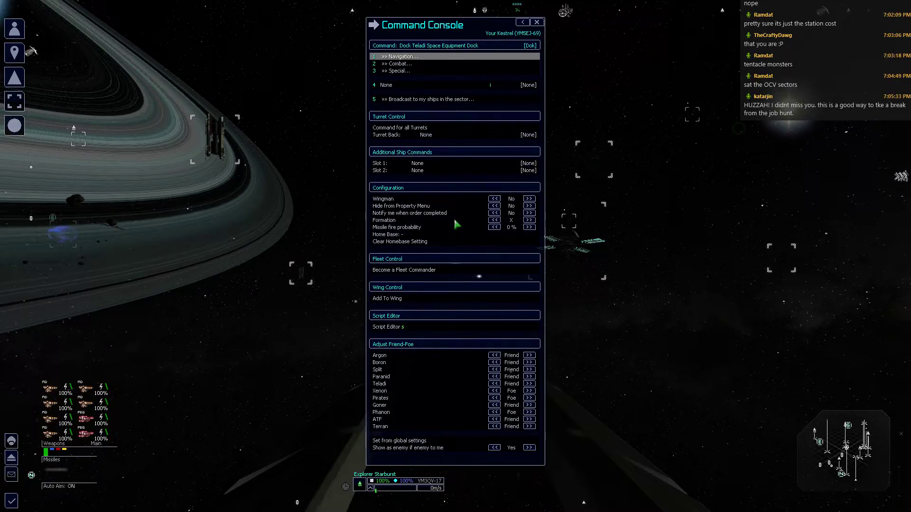
pyautogui.press('Escape')
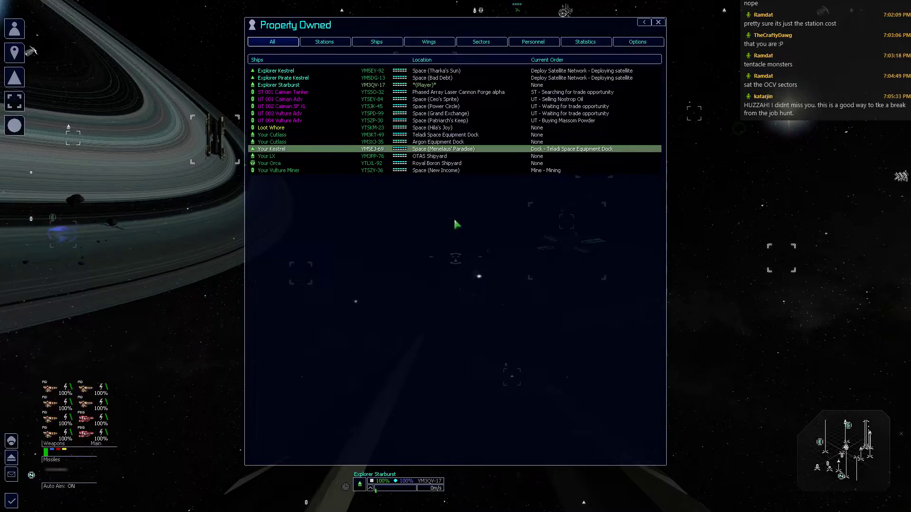
# Check the current Uranus sector map and the universe map.
pyautogui.press('Escape')
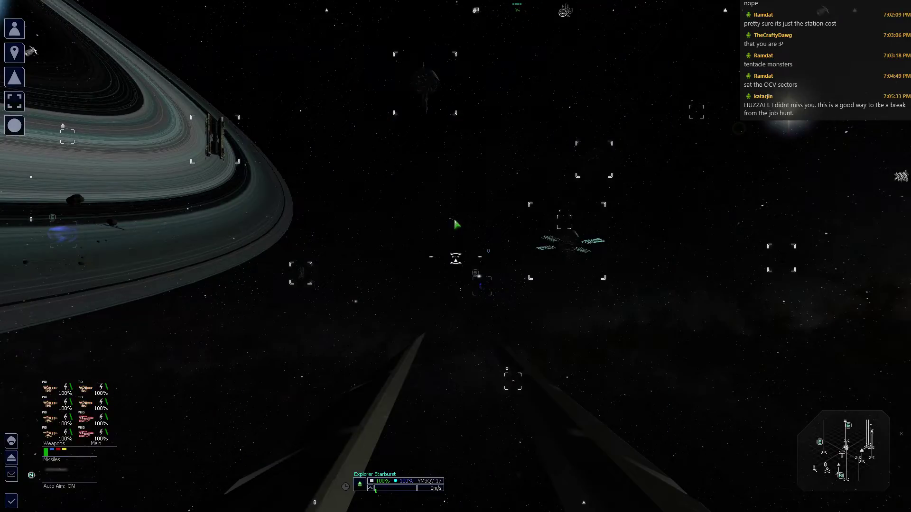
pyautogui.press('.')
pyautogui.press('Escape')
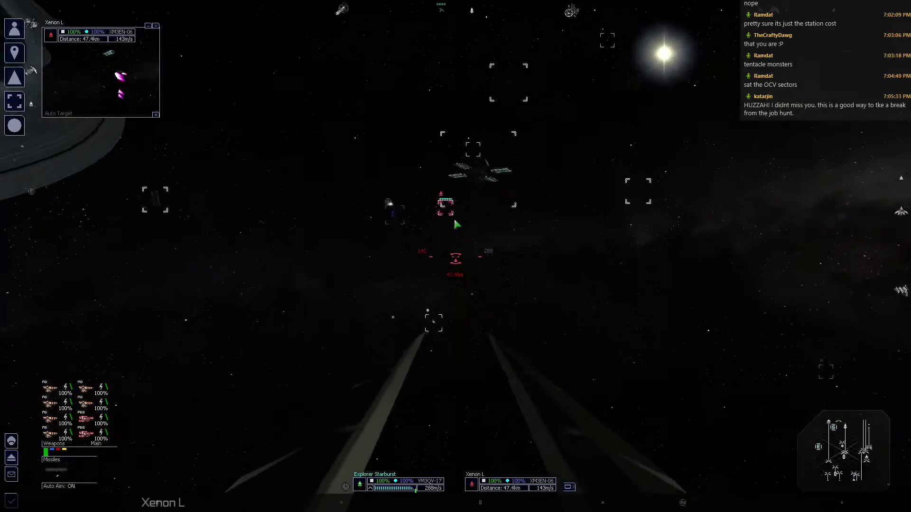
pyautogui.press('.')
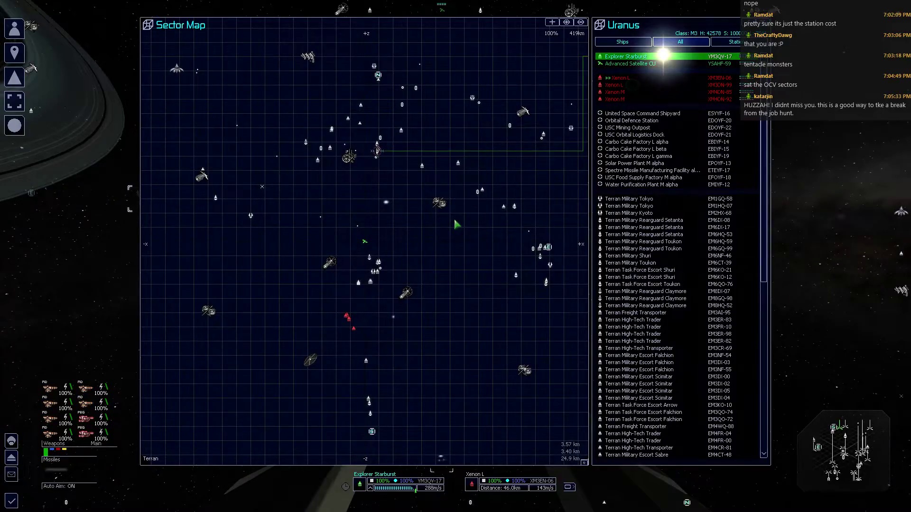
pyautogui.press('Escape')
pyautogui.press(',')
pyautogui.press('Escape')
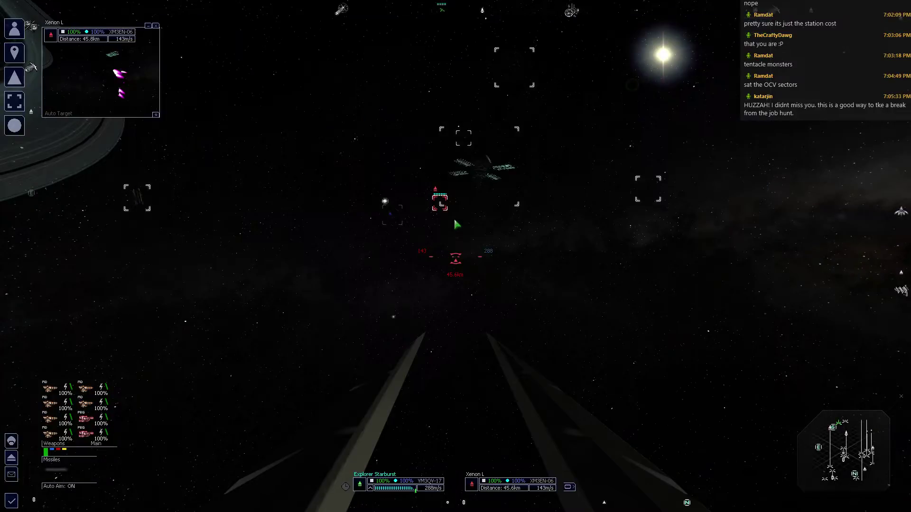
# Save the game and speed up time with SETA.
pyautogui.press('F5')
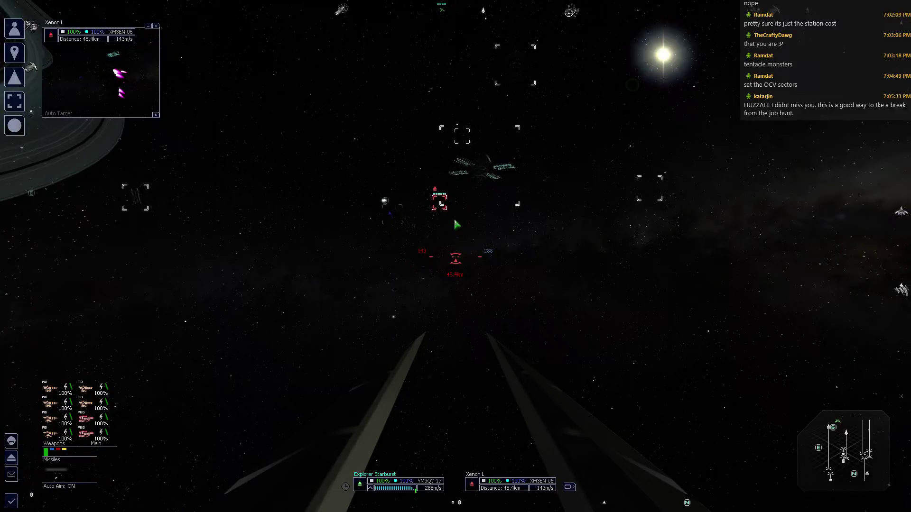
pyautogui.press('j')
pyautogui.press(',')
pyautogui.press('Escape')
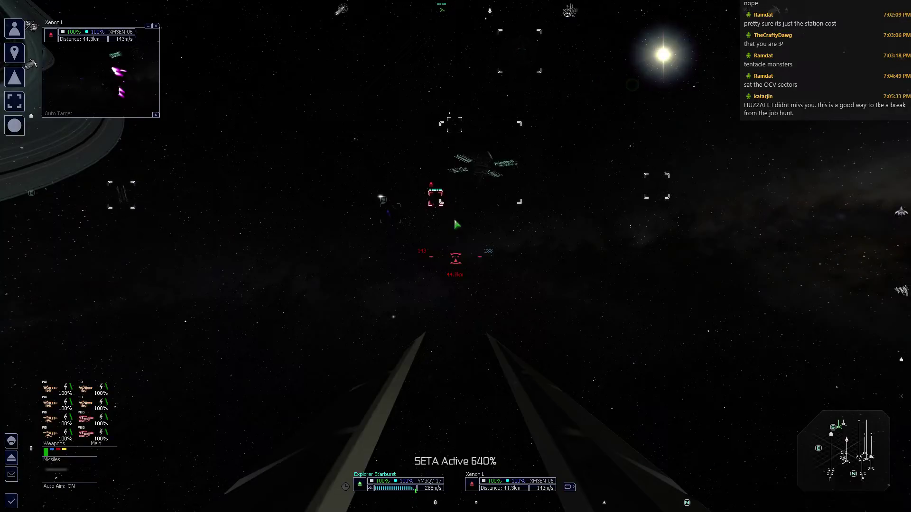
# Pick the jump destination on the universe map, jump, and check the Uranus sector map.
pyautogui.press(',')
pyautogui.press('Return')
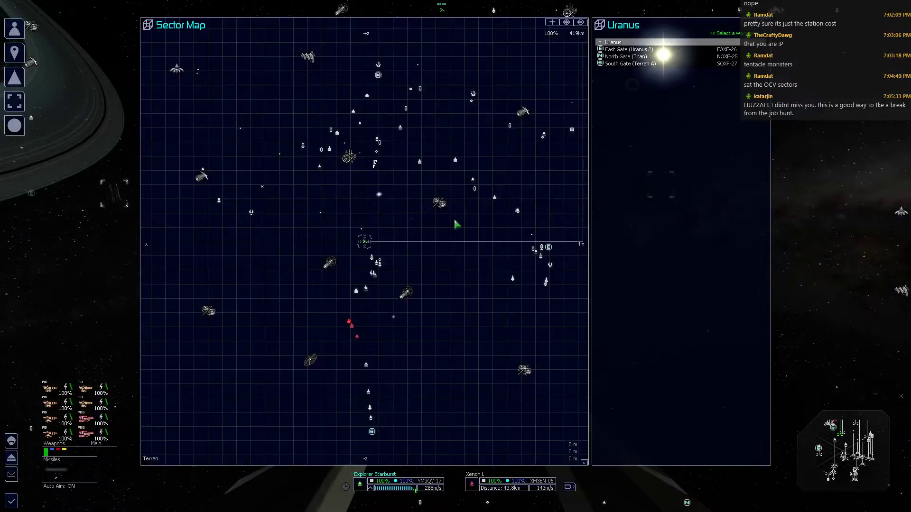
pyautogui.press('Down')
pyautogui.press('Down')
pyautogui.press('Return')
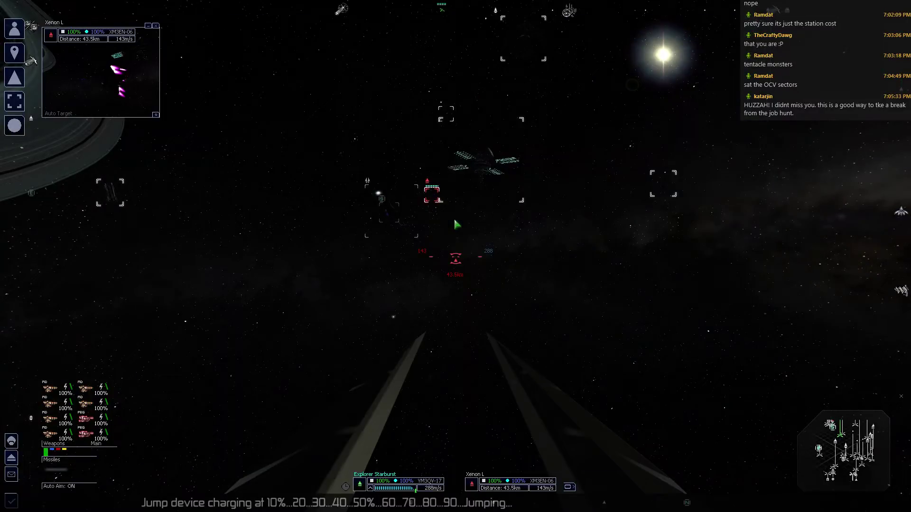
pyautogui.press('.')
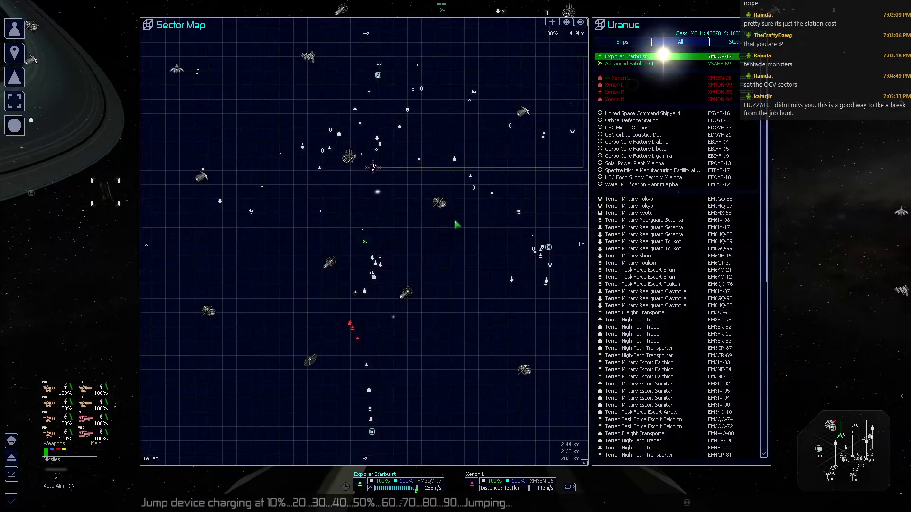
pyautogui.press('Escape')
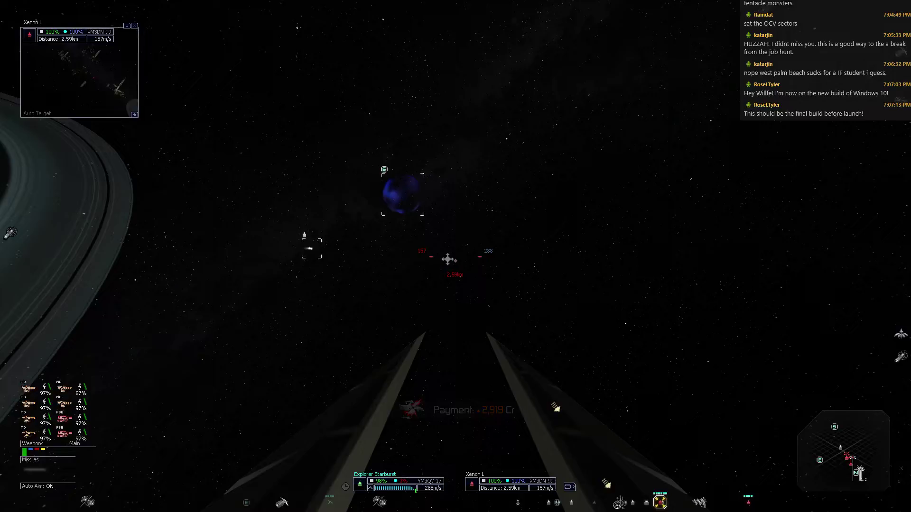
# Turn toward the Xenon L and keep firing through its shields and hull until destroyed.
pyautogui.moveTo(448, 258)
pyautogui.mouseDown()
pyautogui.moveTo(586, 375)
pyautogui.moveTo(479, 243)
pyautogui.mouseUp()
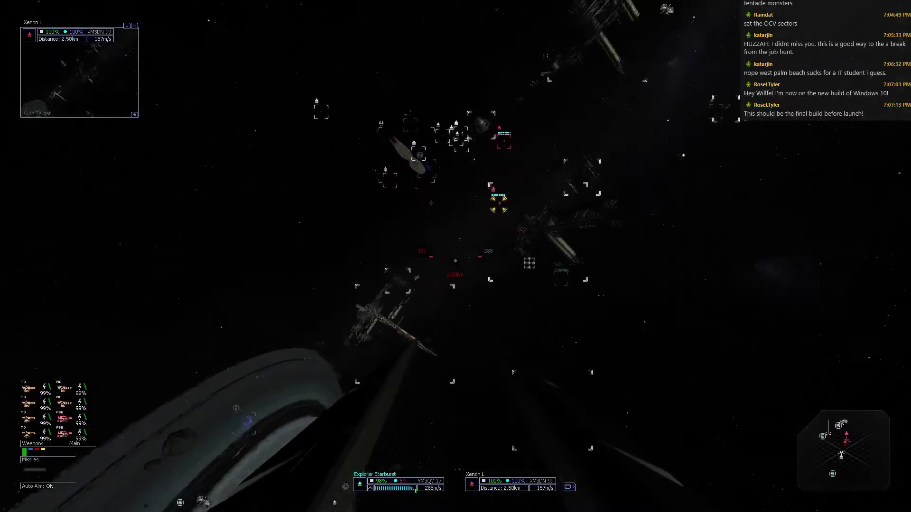
pyautogui.click(478, 242)
pyautogui.click(484, 264)
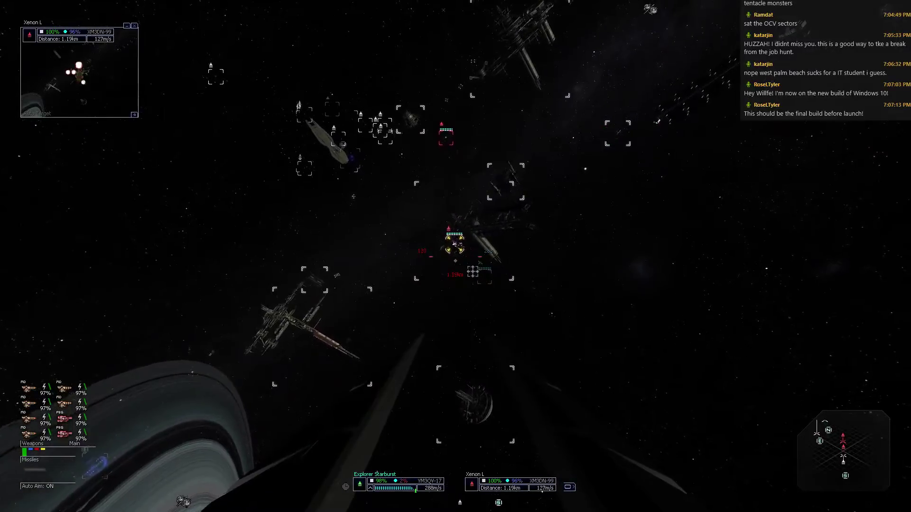
pyautogui.click(478, 265)
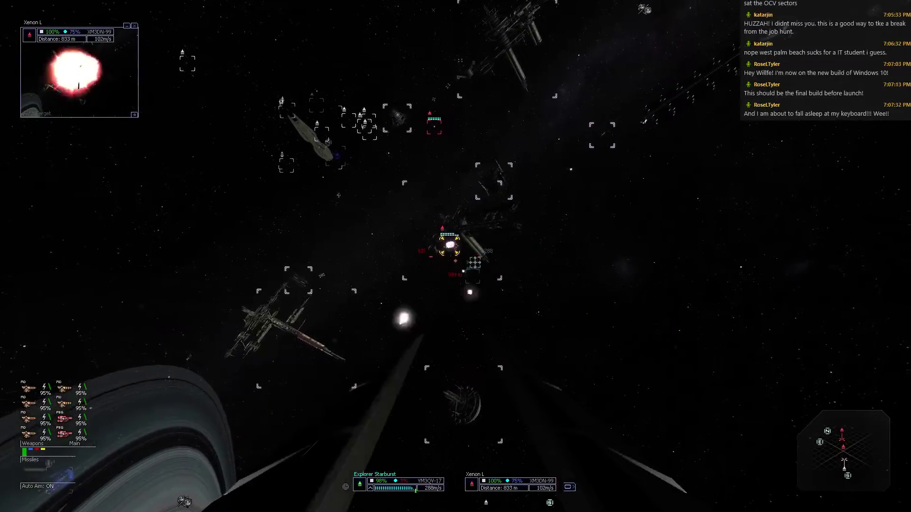
pyautogui.click(505, 243)
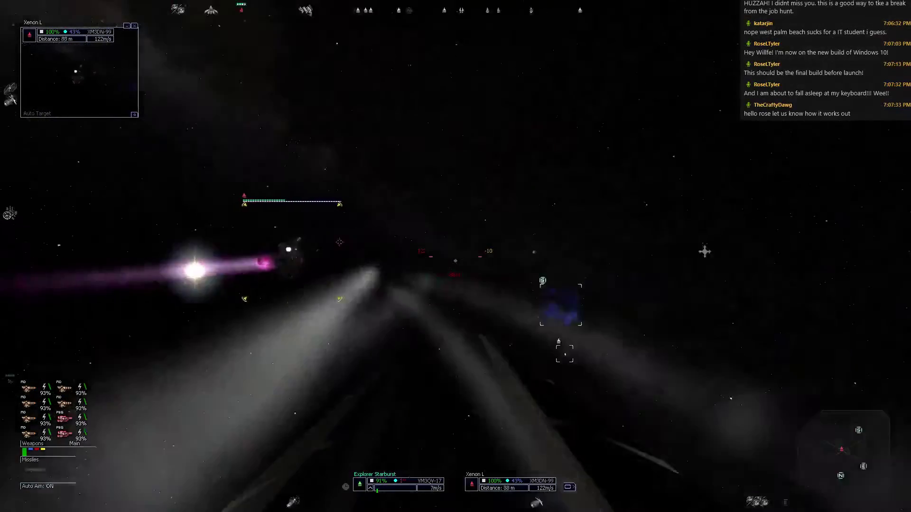
pyautogui.click(705, 251)
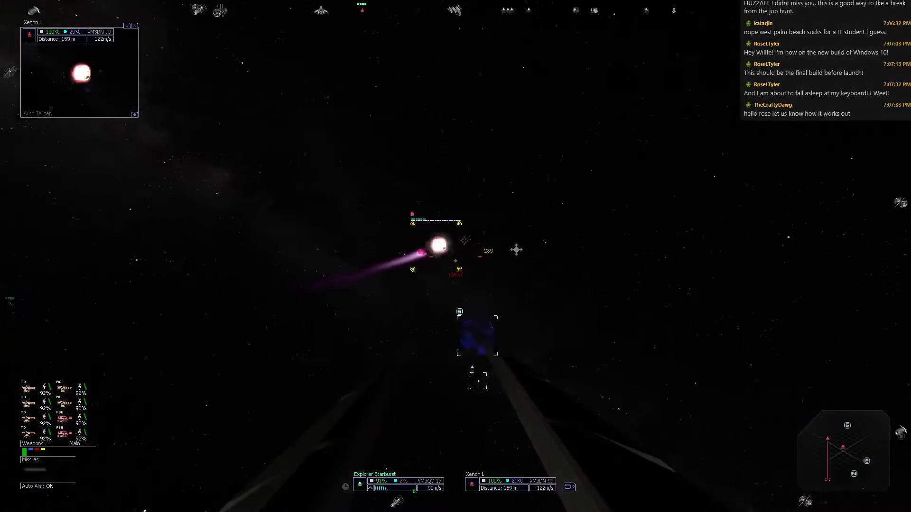
pyautogui.click(521, 246)
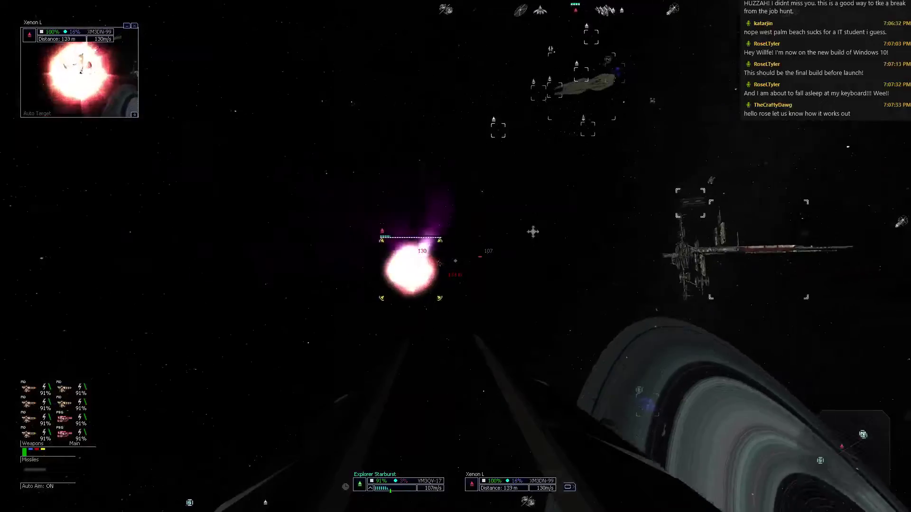
pyautogui.click(467, 253)
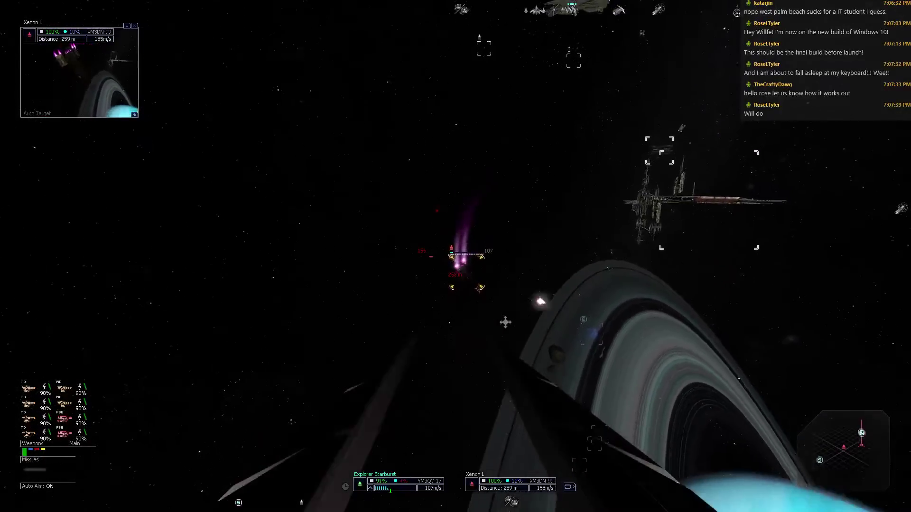
pyautogui.click(517, 349)
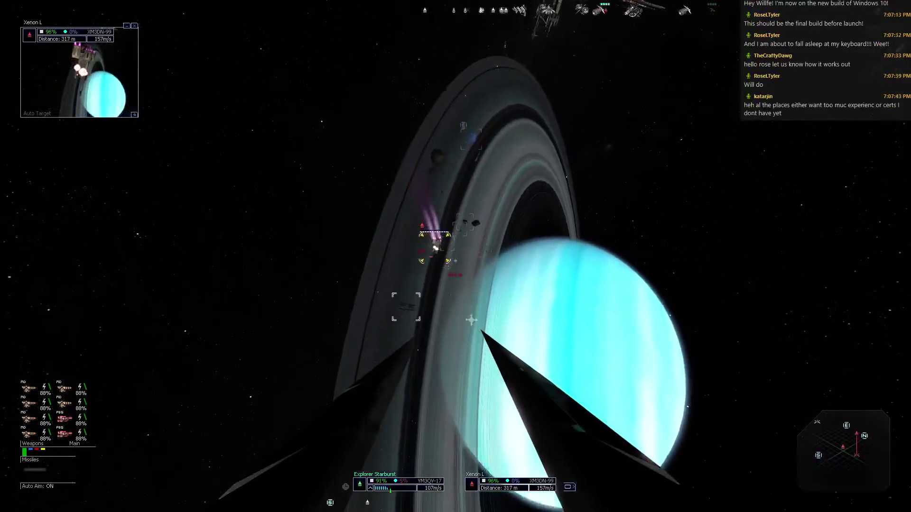
pyautogui.click(475, 306)
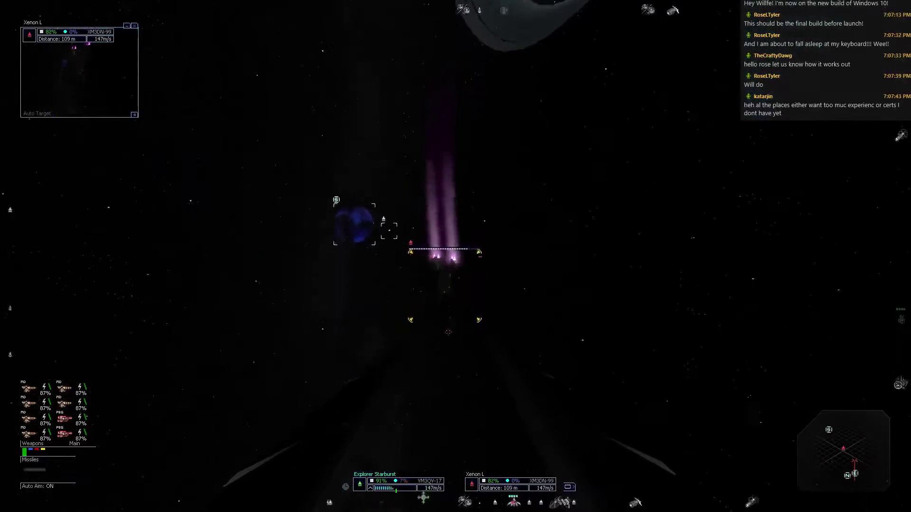
pyautogui.click(451, 335)
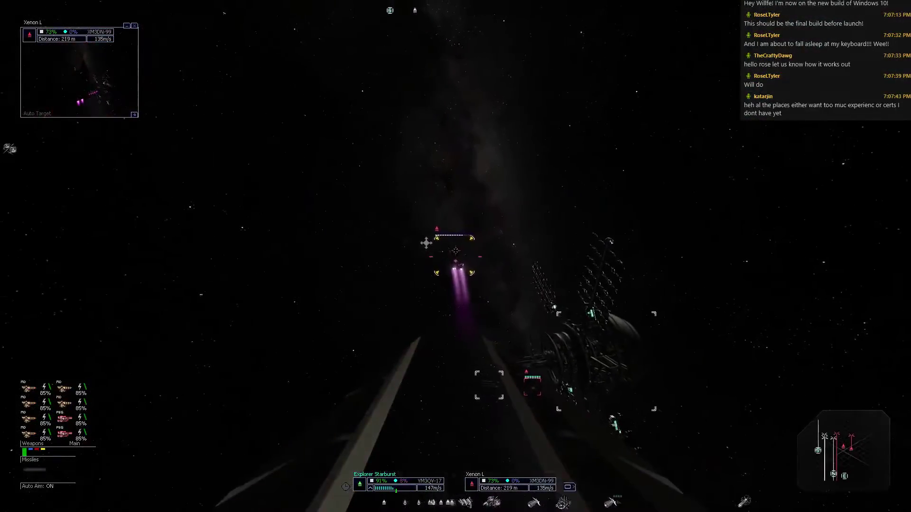
pyautogui.click(437, 178)
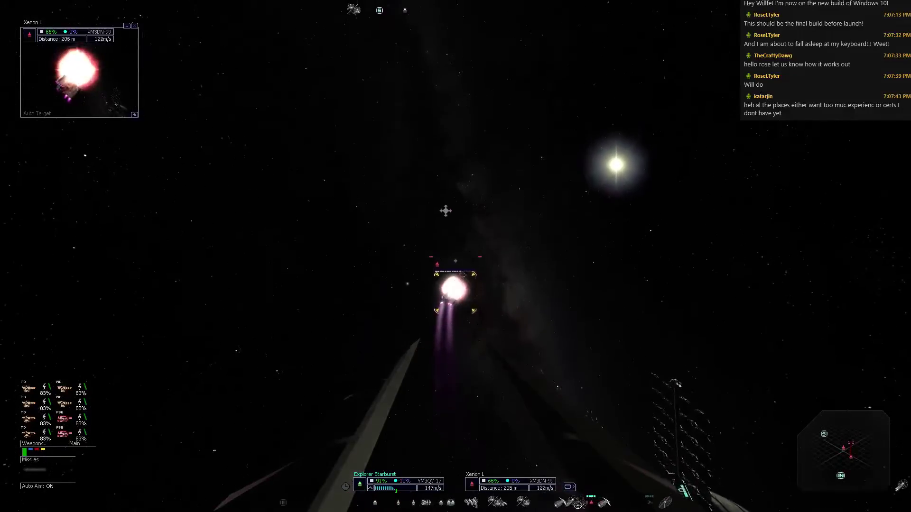
pyautogui.click(500, 207)
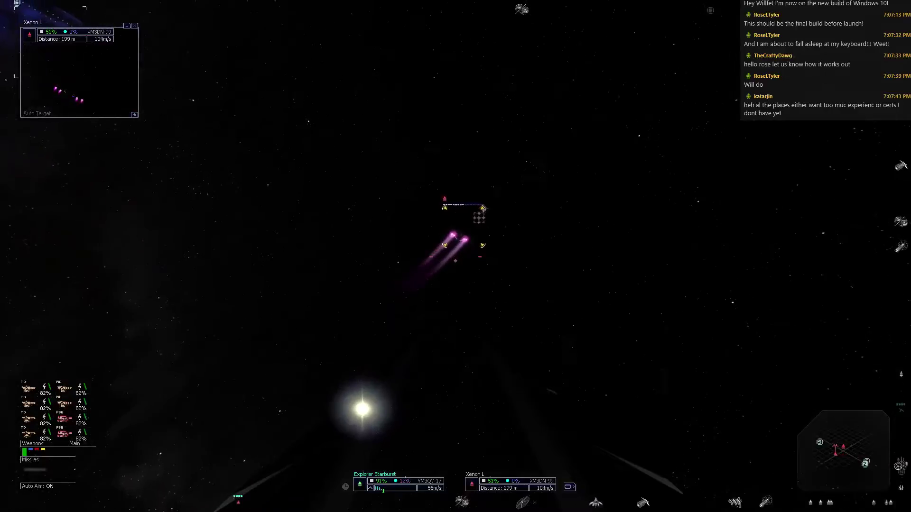
pyautogui.click(560, 159)
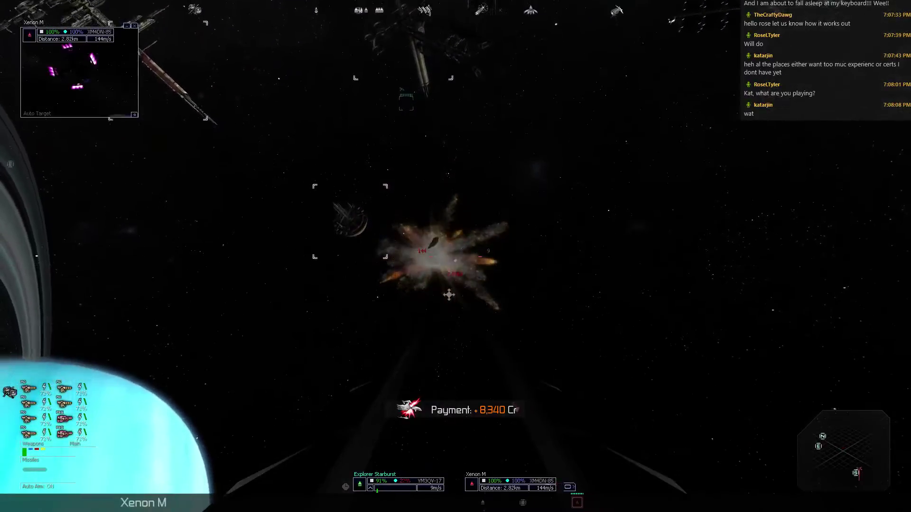
# Boost toward the Xenon M, then target the Terran Military Kyoto and switch to interface mode.
pyautogui.press('BackSpace')
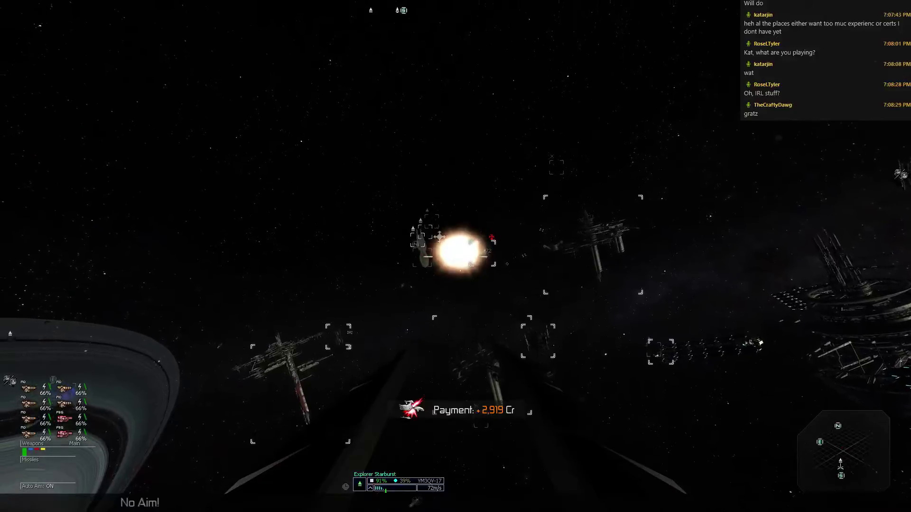
pyautogui.press('t')
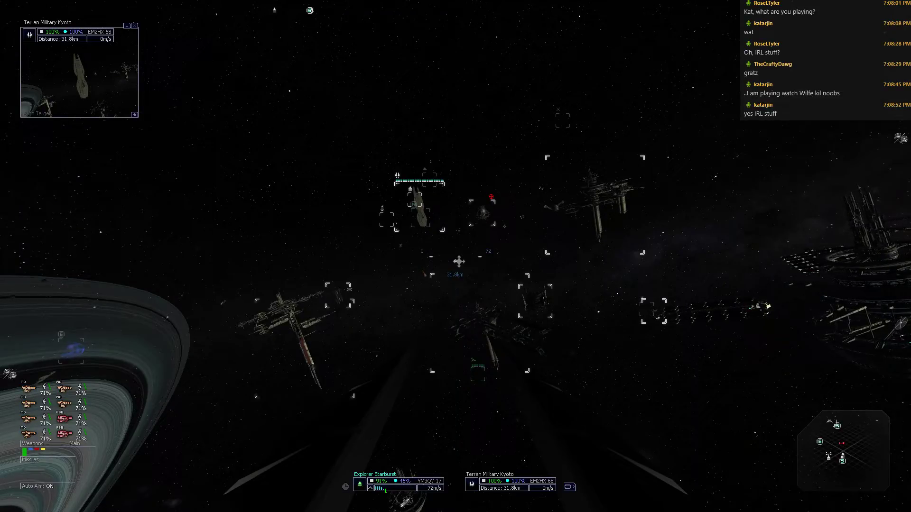
pyautogui.press('Tab')
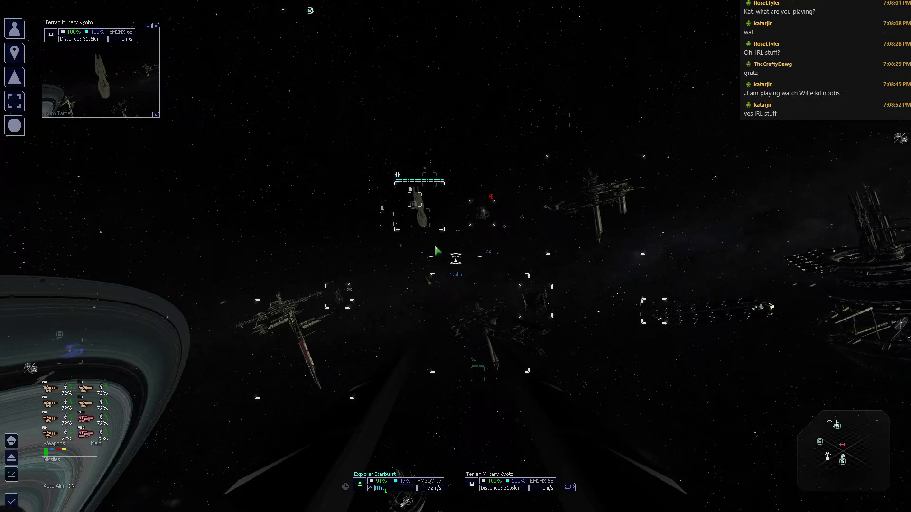
# Review the Uranus sector map and the pilot's personal statistics.
pyautogui.press('.')
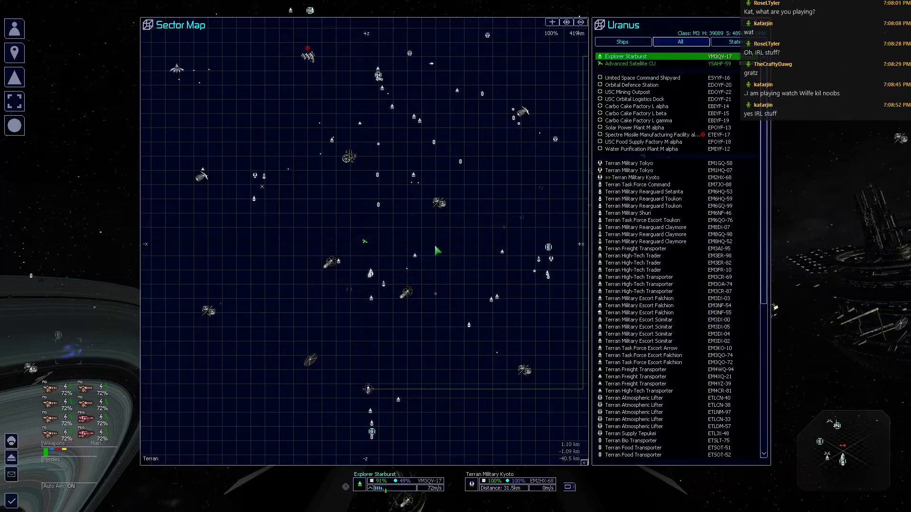
pyautogui.press('Escape')
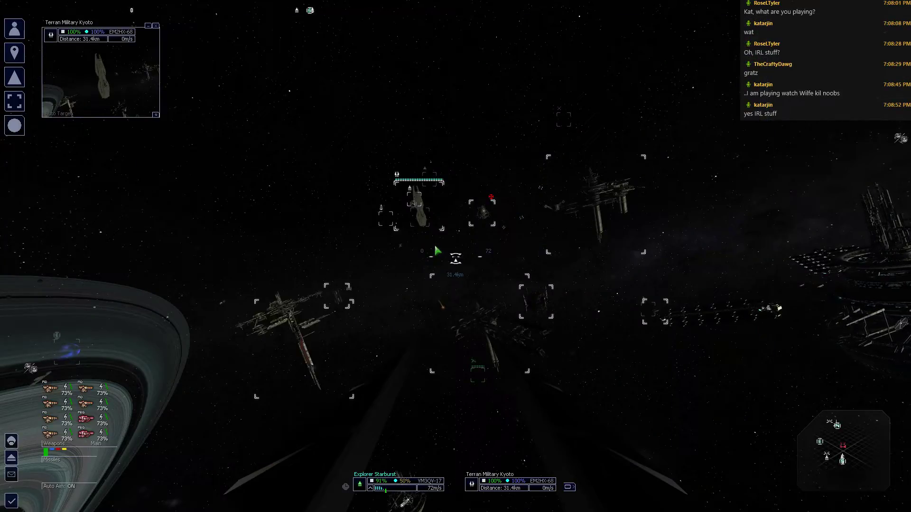
pyautogui.press('p')
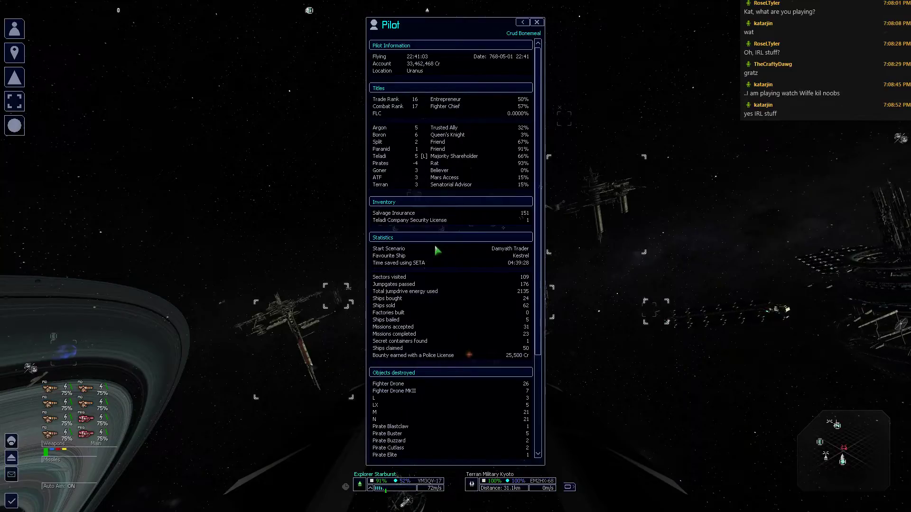
pyautogui.press('Escape')
pyautogui.press('.')
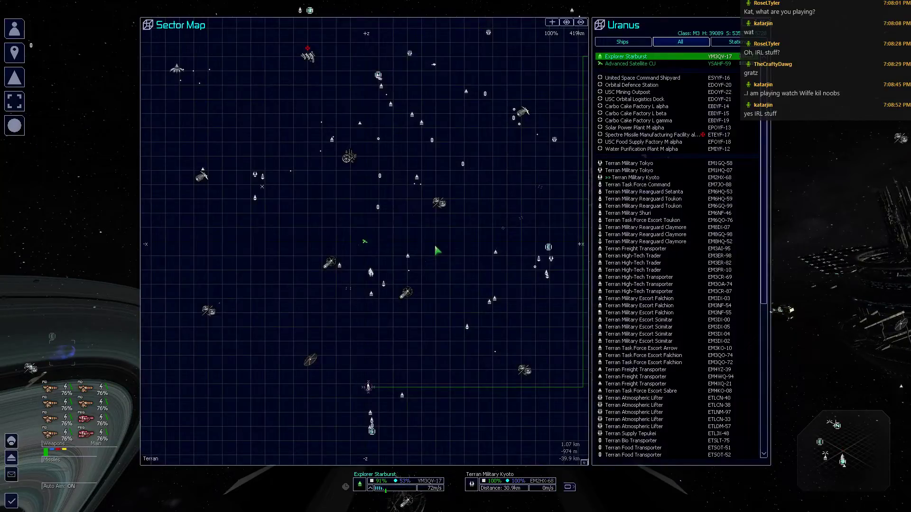
pyautogui.press('Escape')
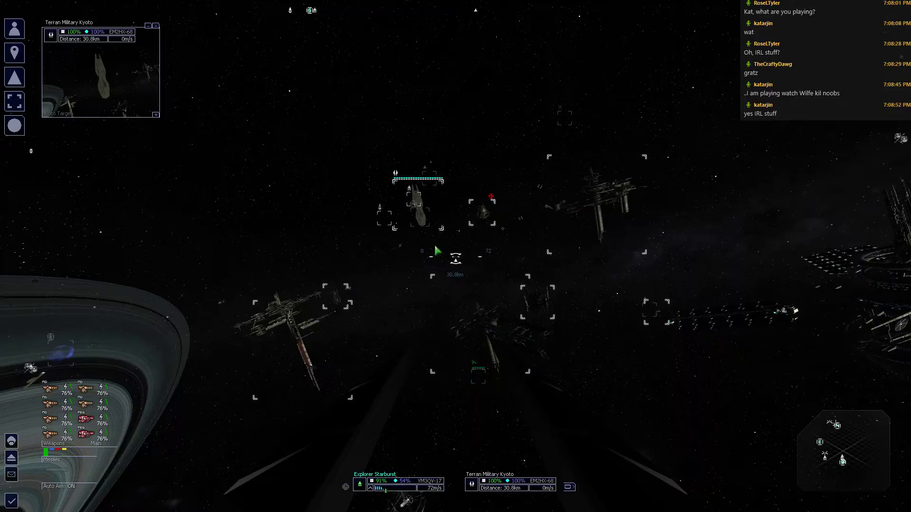
pyautogui.press('p')
pyautogui.press('Escape')
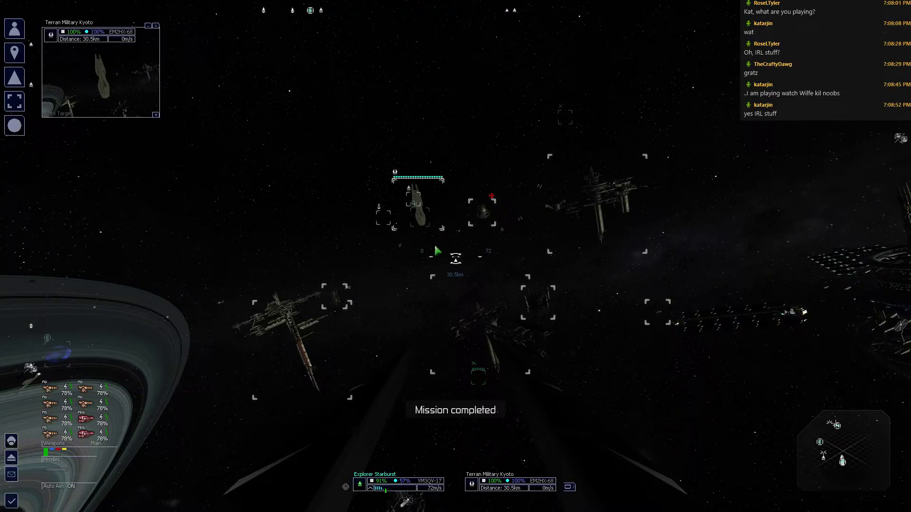
# Check the pilot's credits, then save the game from Options.
pyautogui.press('p')
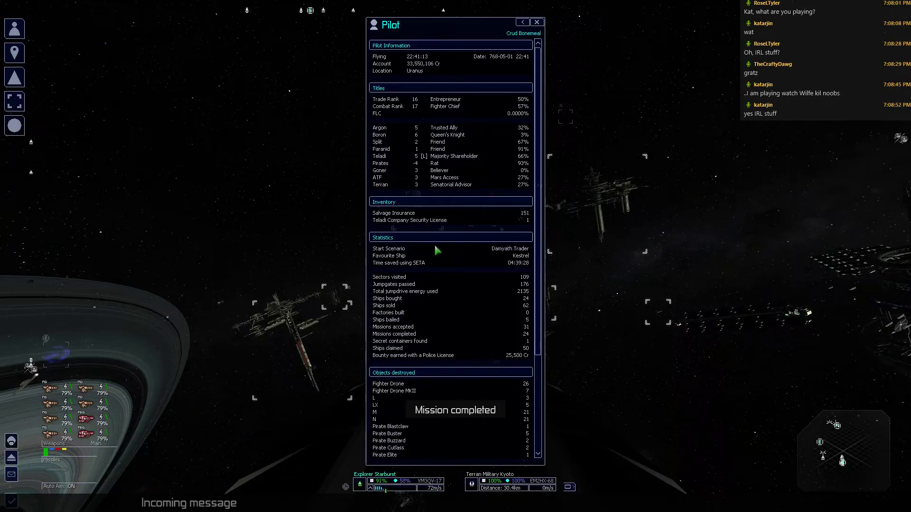
pyautogui.press('Escape')
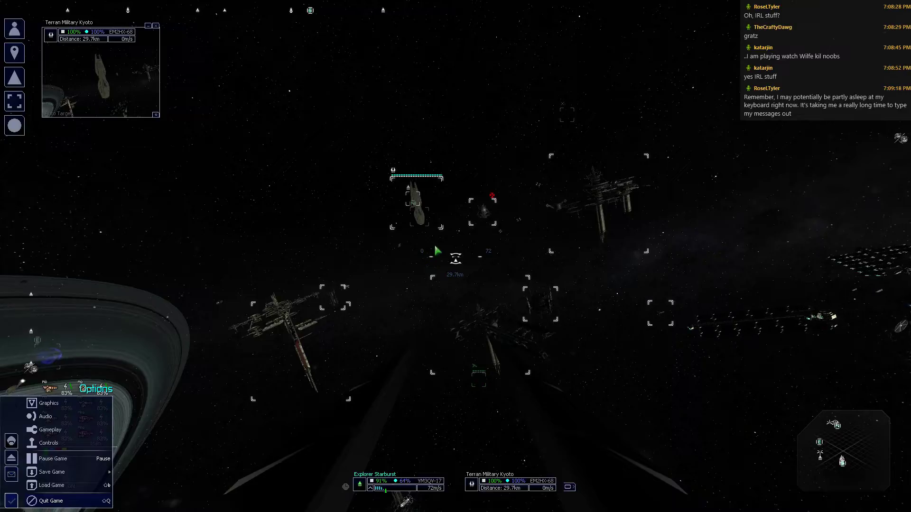
pyautogui.press('F5')
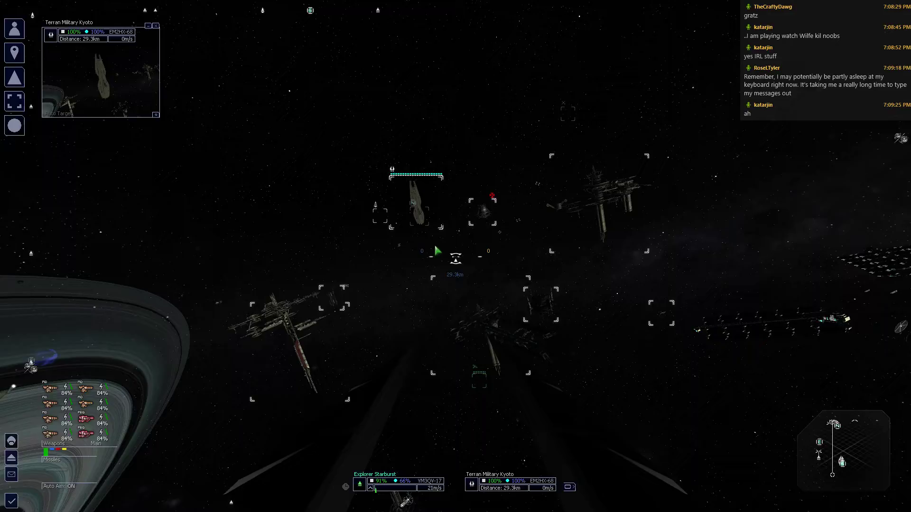
# Dismiss the mission reward message and eject into space as an astronaut.
pyautogui.press('Return')
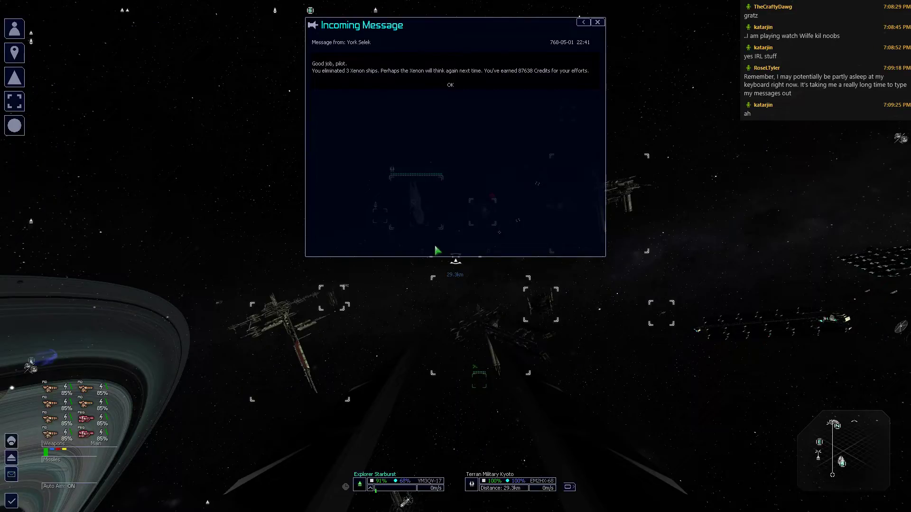
pyautogui.press('Return')
pyautogui.press('e')
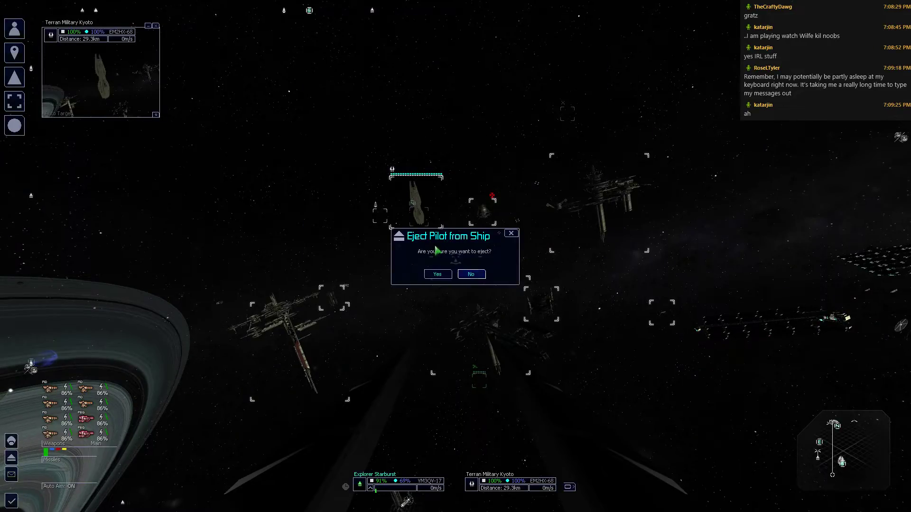
pyautogui.press('Return')
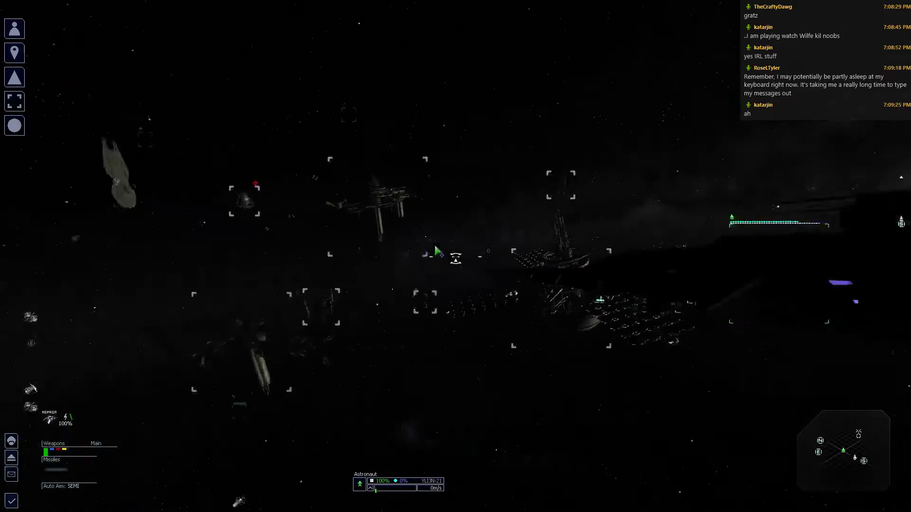
# Repair and target the Explorer Starburst with the repair beam, then board it.
pyautogui.click(455, 257)
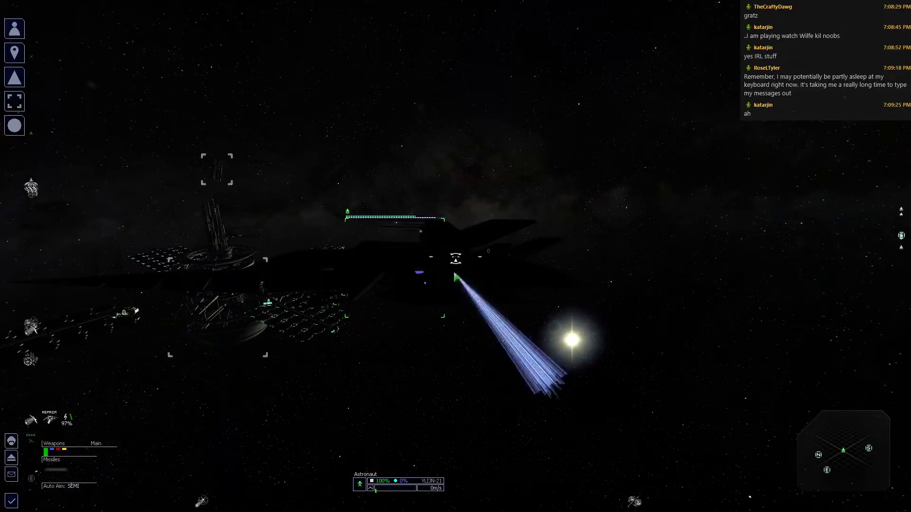
pyautogui.press('f')
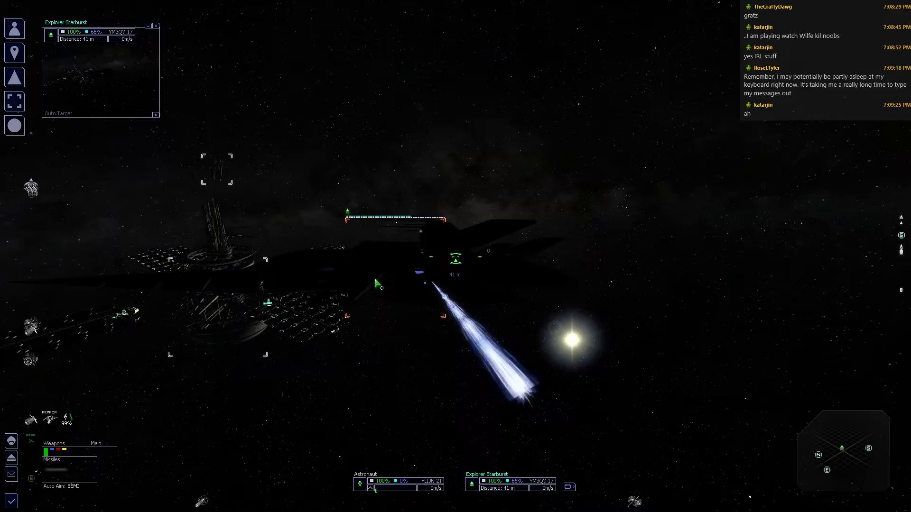
pyautogui.press('r')
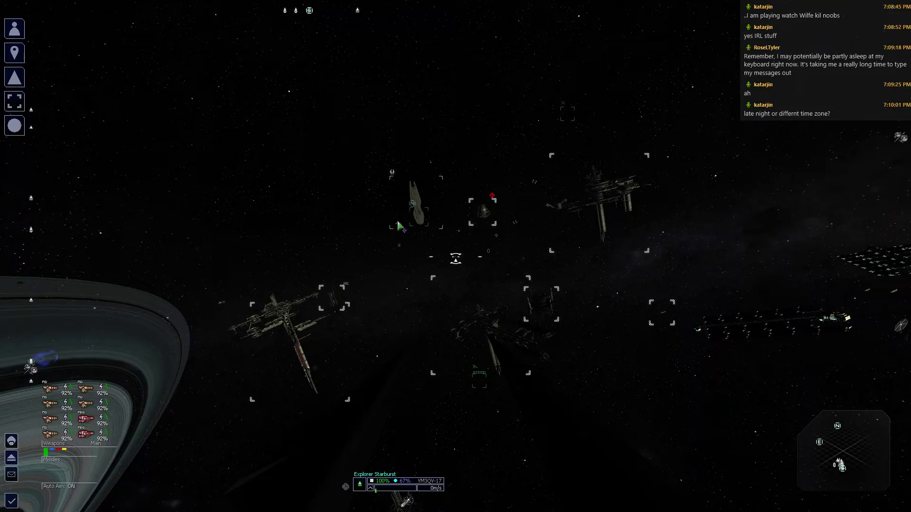
# Hail the Spectre Missile Manufacturing Facility and accept the 166,200 Cr Chu t'Nnt assassination.
pyautogui.click(470, 218)
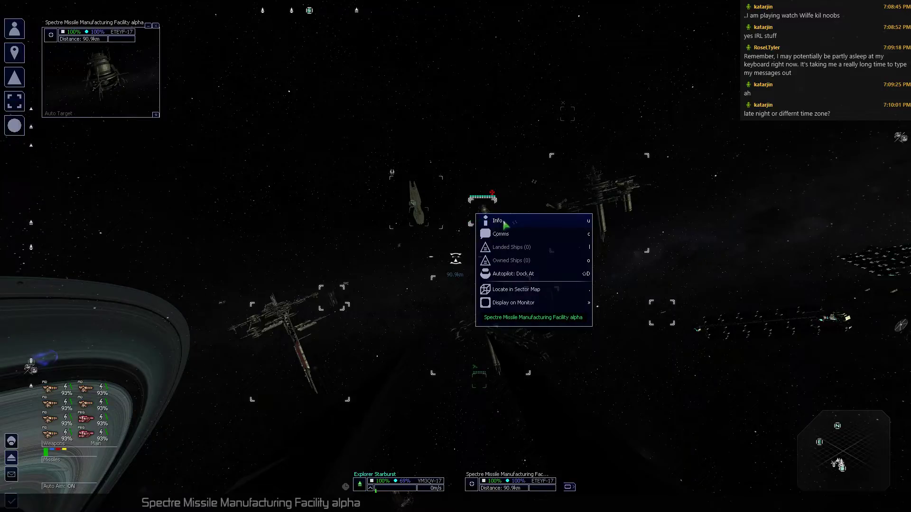
pyautogui.press('c')
pyautogui.press('1')
pyautogui.press('1')
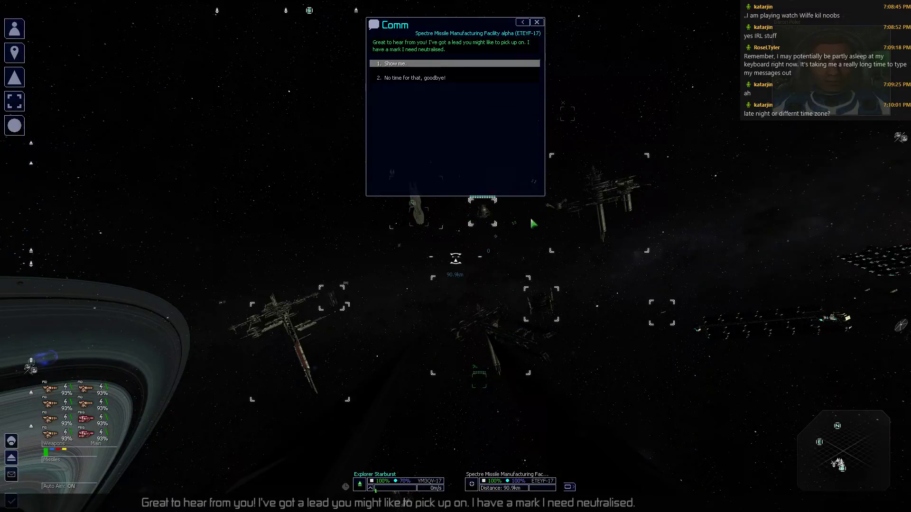
pyautogui.press('1')
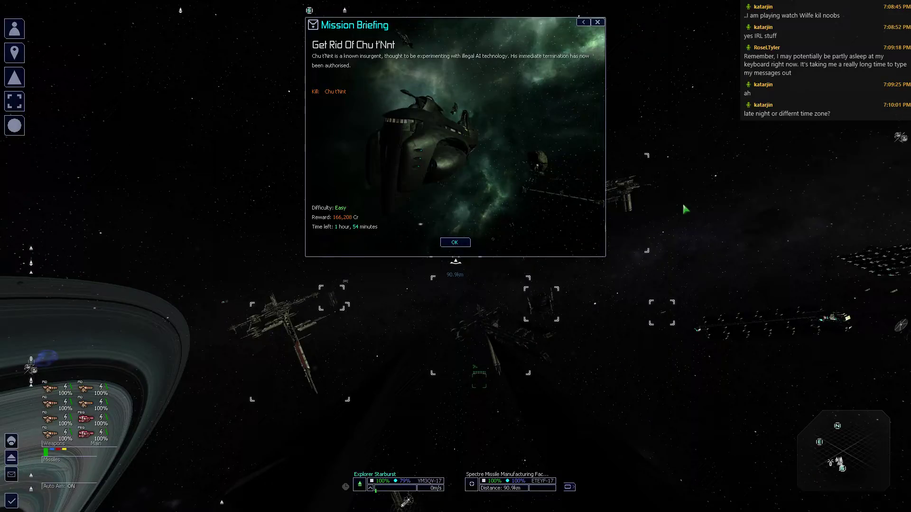
pyautogui.press('Return')
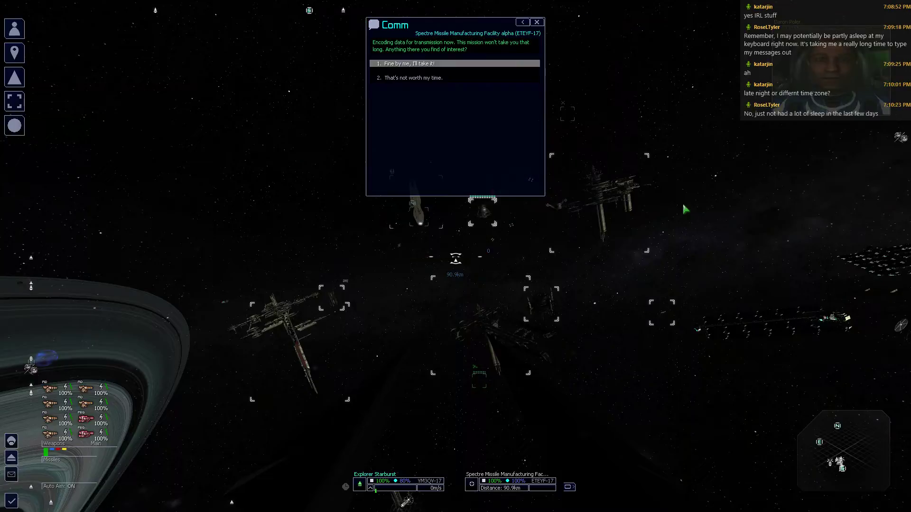
pyautogui.press('1')
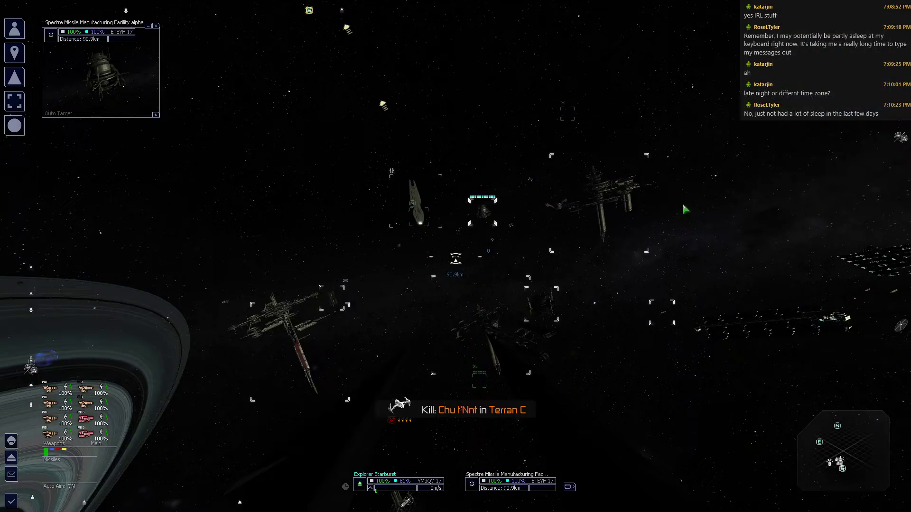
# Find Terran C on the universe map and browse its sector map to the Pirate Nova.
pyautogui.press(',')
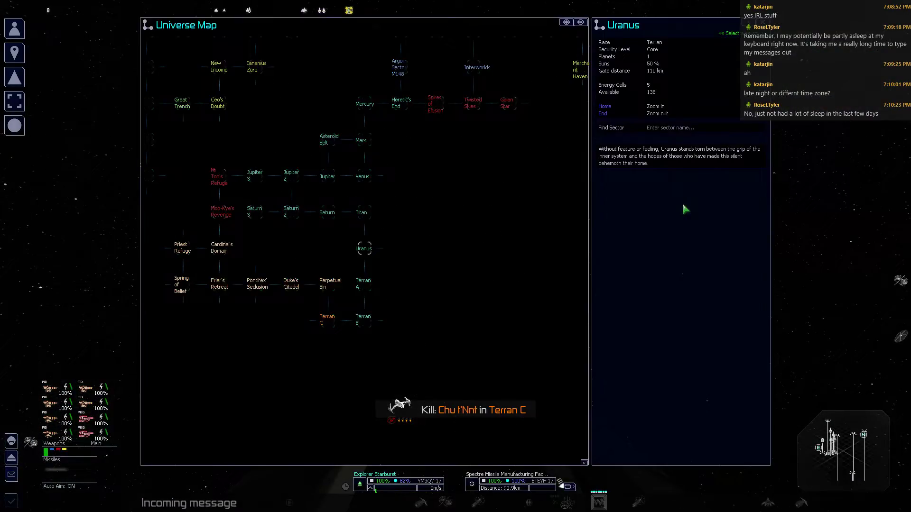
pyautogui.press('Down')
pyautogui.press('Down')
pyautogui.press('Left')
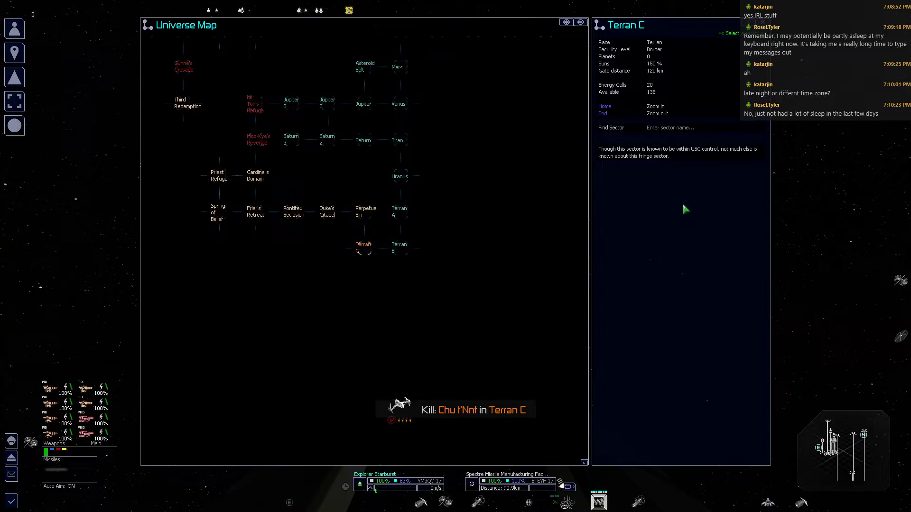
pyautogui.press('Escape')
pyautogui.press(',')
pyautogui.write('t')
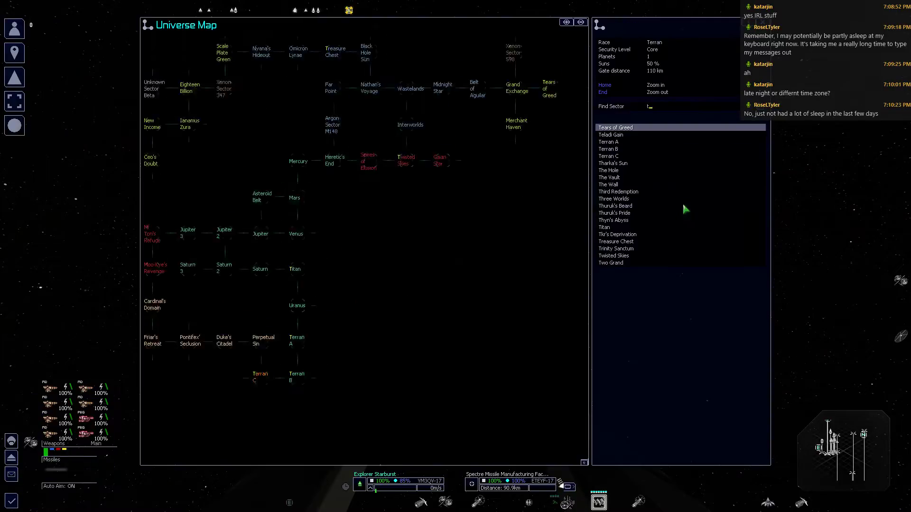
pyautogui.write('erran')
pyautogui.press('Down')
pyautogui.press('Return')
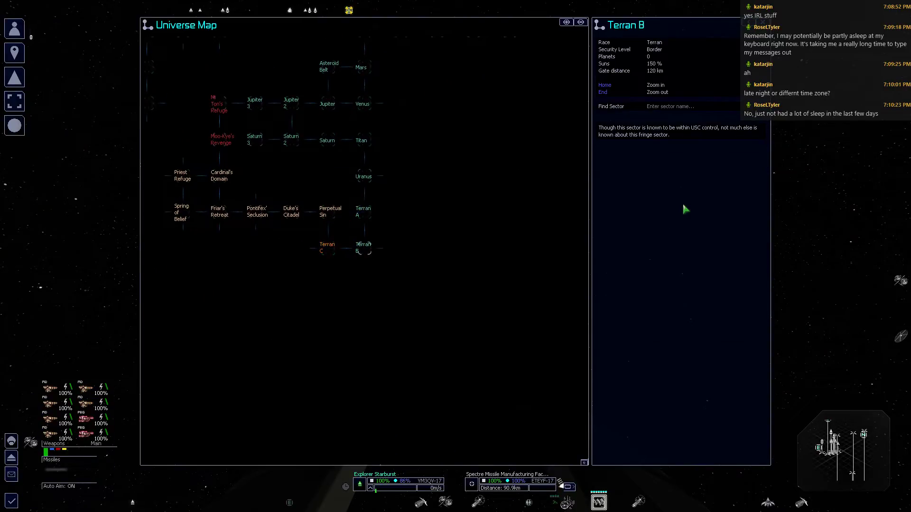
pyautogui.press('Left')
pyautogui.press('Return')
pyautogui.press('Down')
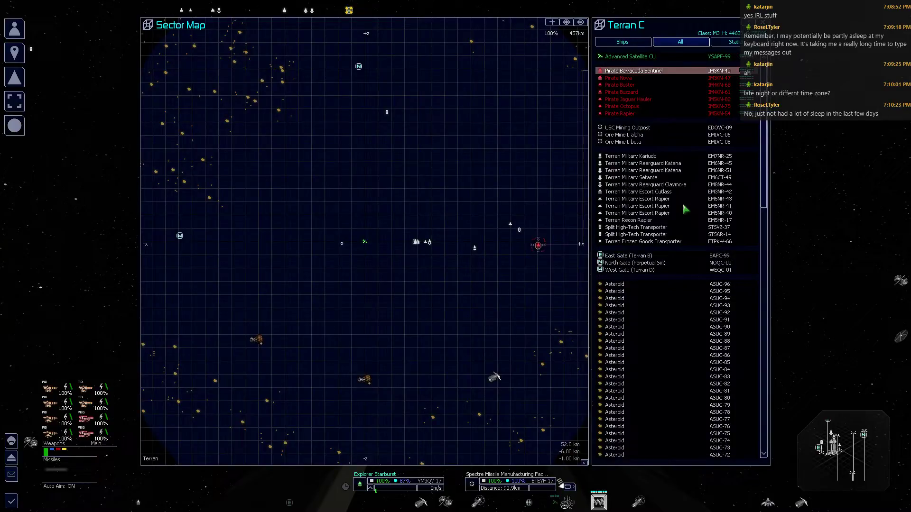
pyautogui.press('Down')
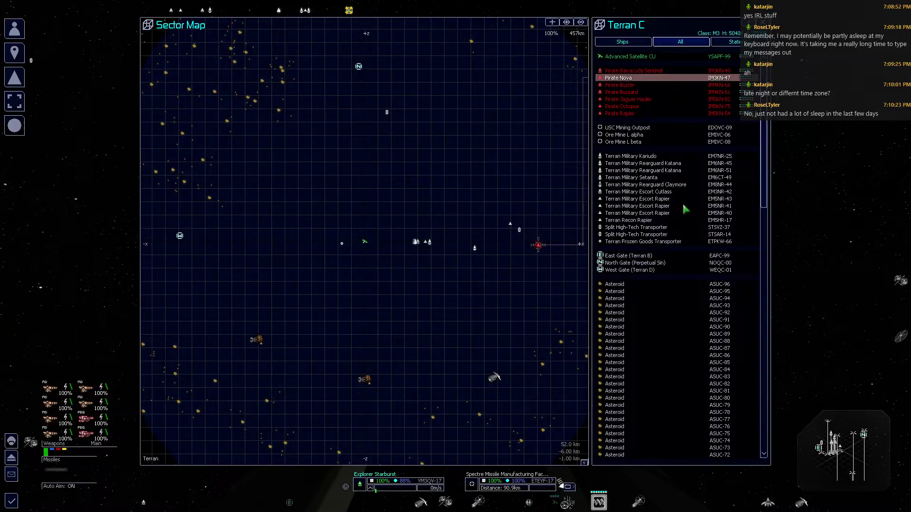
pyautogui.press('Escape')
pyautogui.press('Escape')
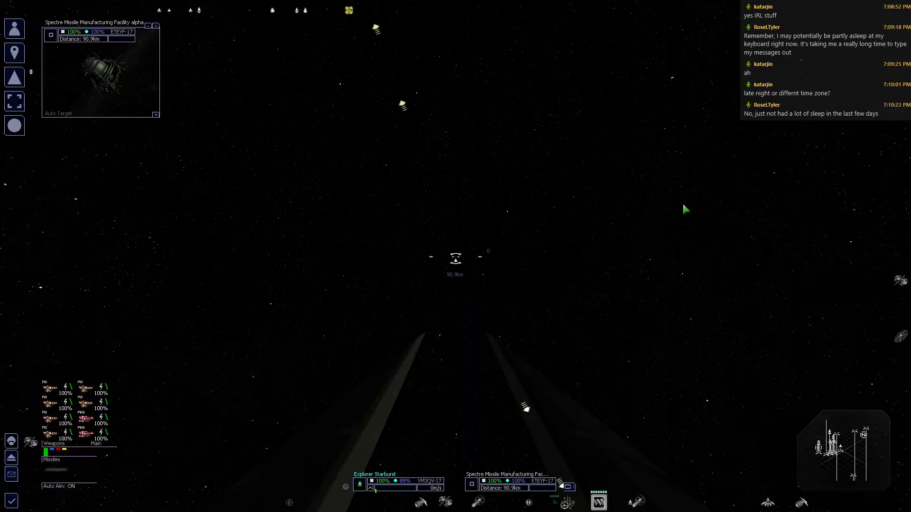
# Jump the ship into Terran C and dismiss the incoming message.
pyautogui.hotkey('shift', '.')
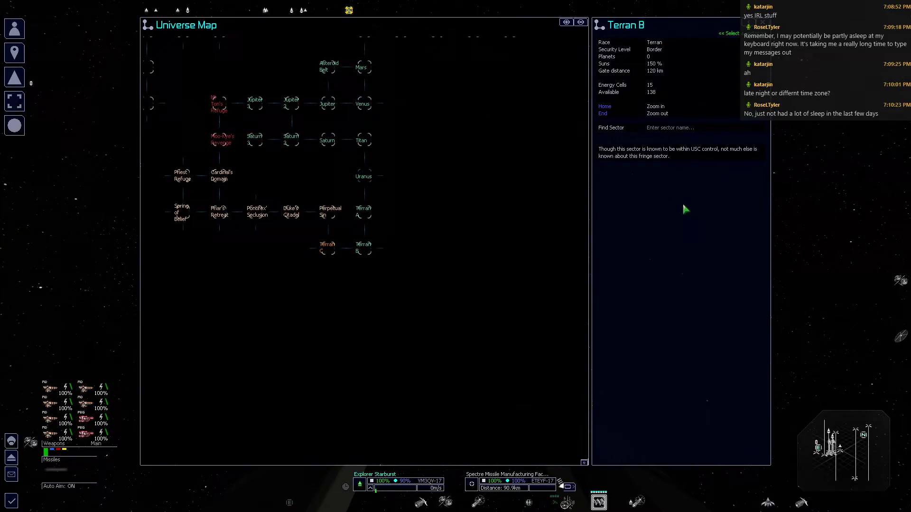
pyautogui.press('Left')
pyautogui.press('Return')
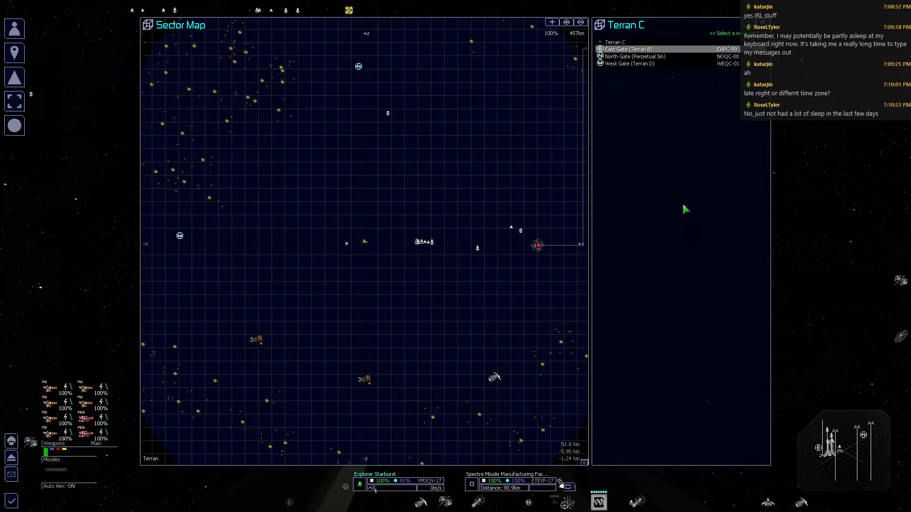
pyautogui.press('Return')
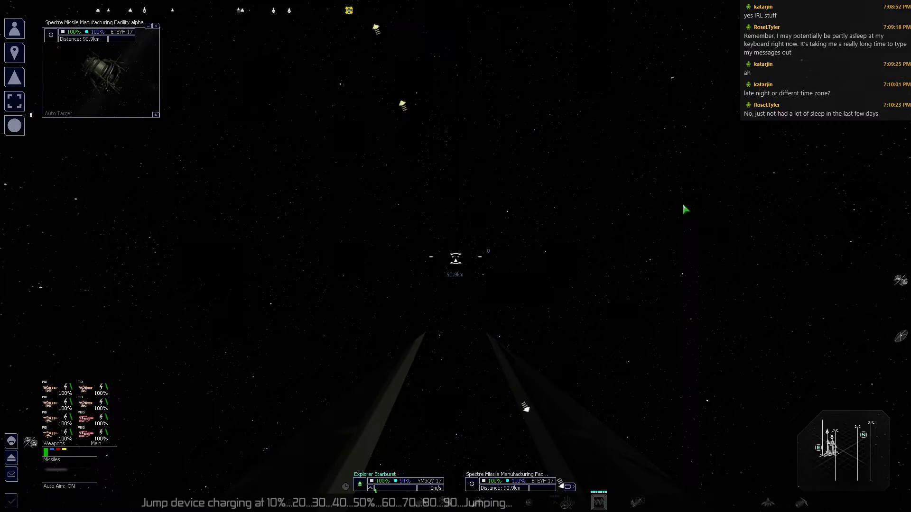
pyautogui.press('Return')
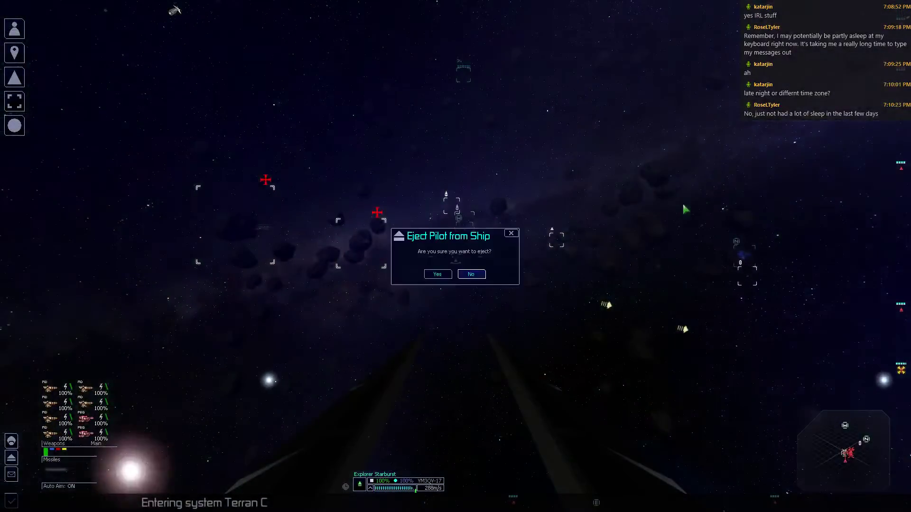
# Decline the eject prompt, check the freight bay, and speed toward the Pirate Nova.
pyautogui.press('Escape')
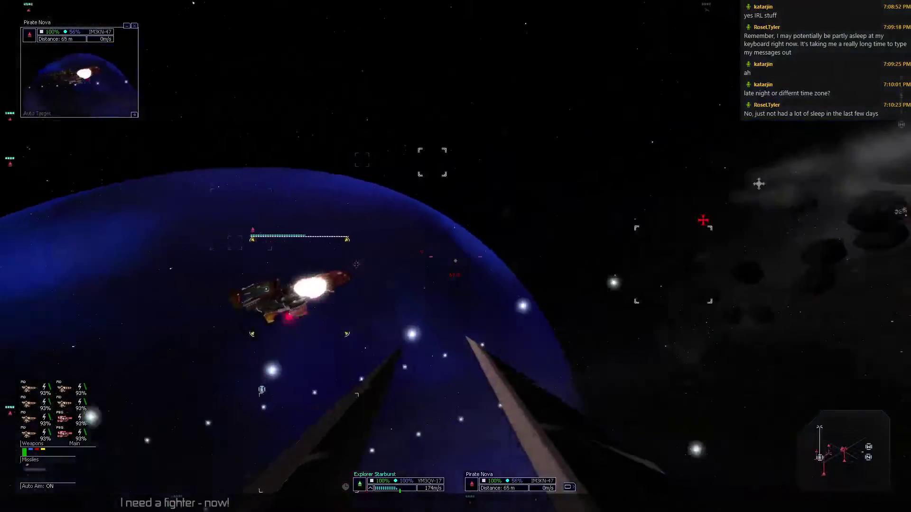
pyautogui.press('i')
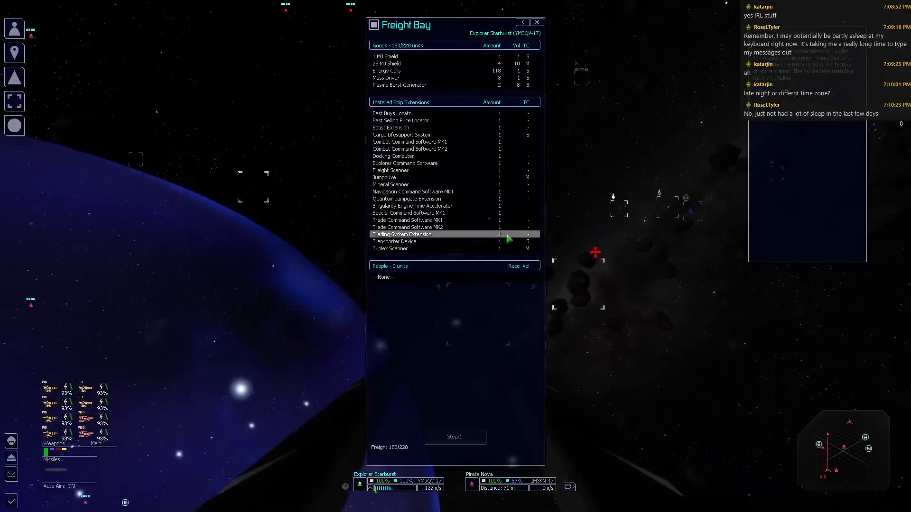
pyautogui.press('Escape')
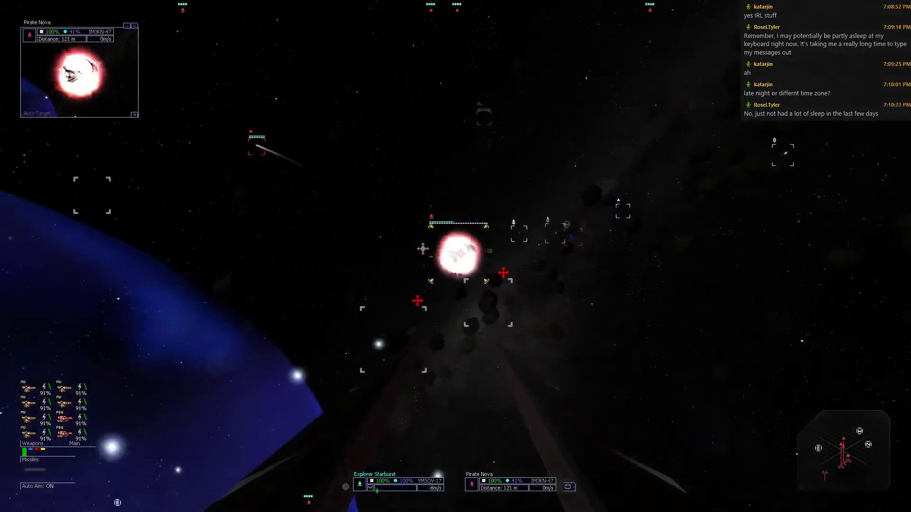
pyautogui.press('w')
# Shoot down the Pirate Nova's shields and start hitting its hull.
pyautogui.click(456, 258)
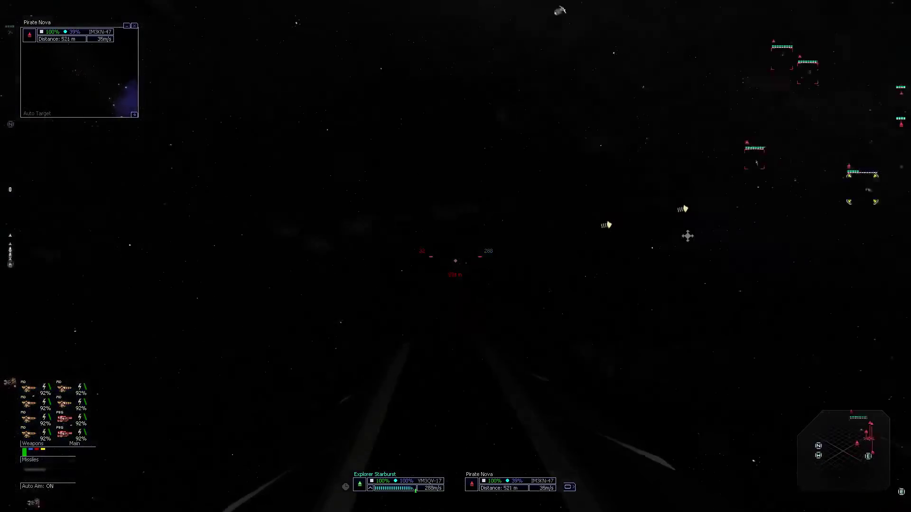
pyautogui.click(498, 238)
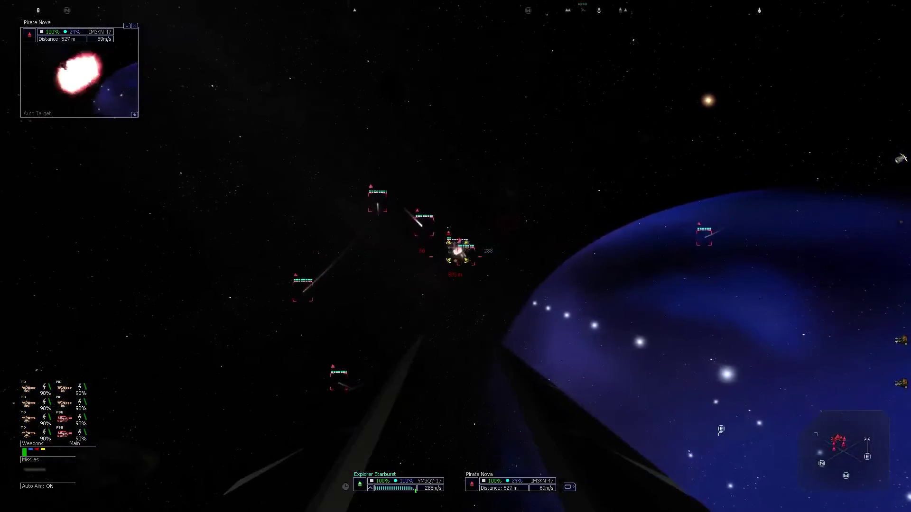
pyautogui.click(486, 208)
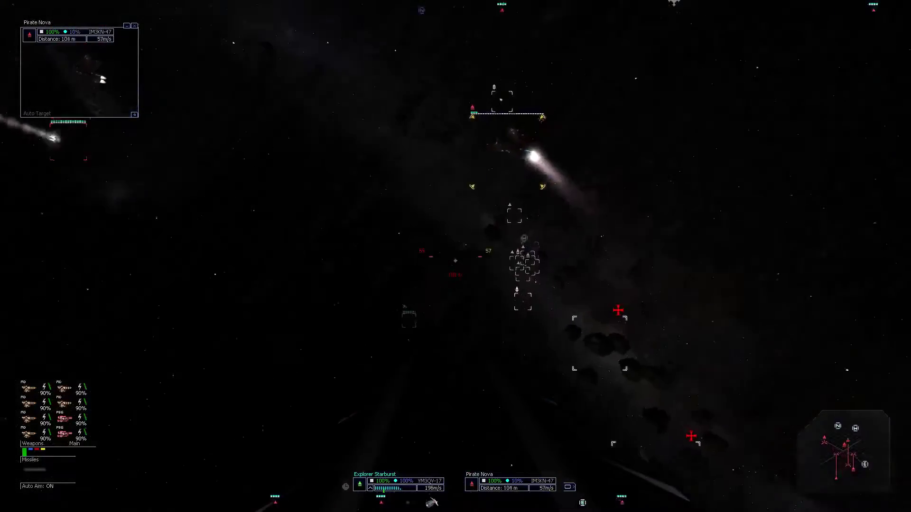
pyautogui.click(498, 262)
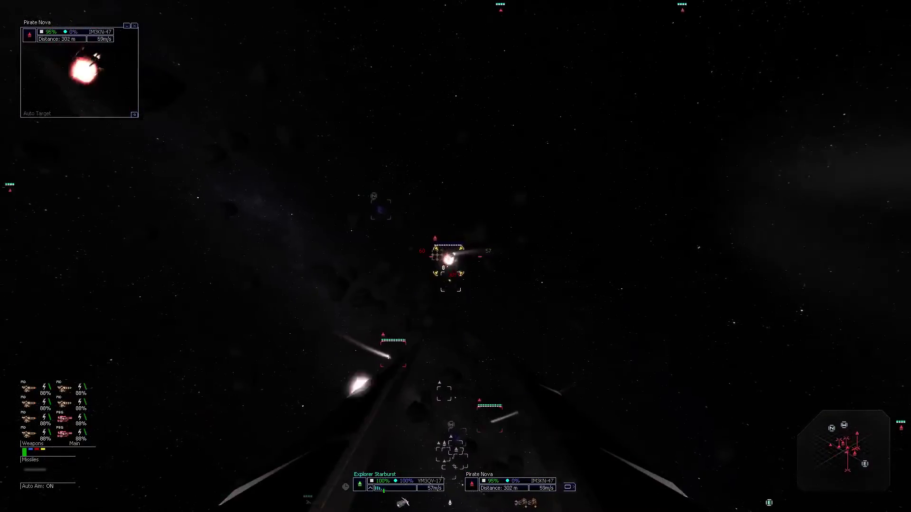
pyautogui.click(420, 288)
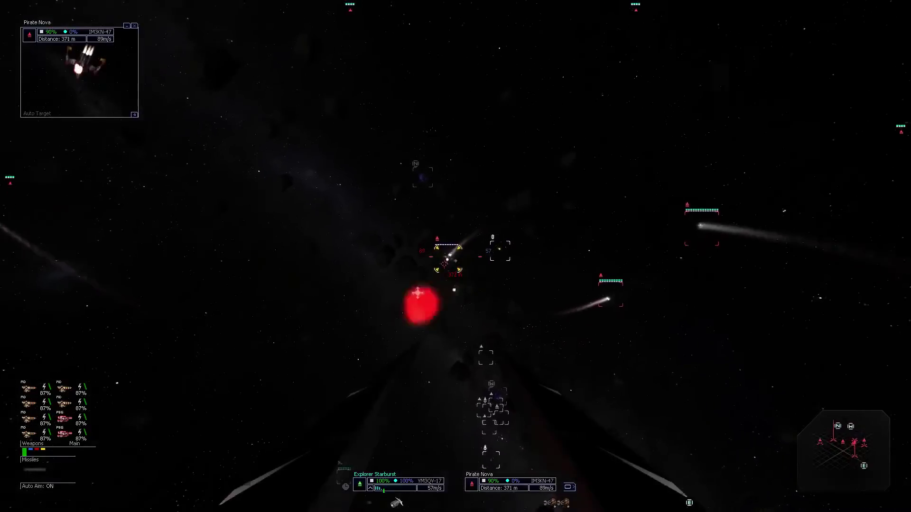
pyautogui.click(438, 280)
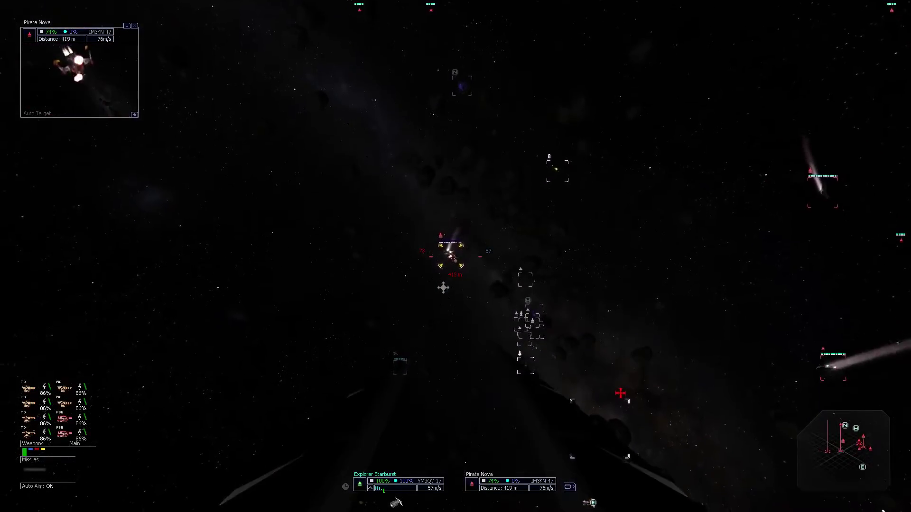
# Destroy the Pirate Nova with hull fire and target the Pirate Barracuda Sentinel.
pyautogui.click(476, 281)
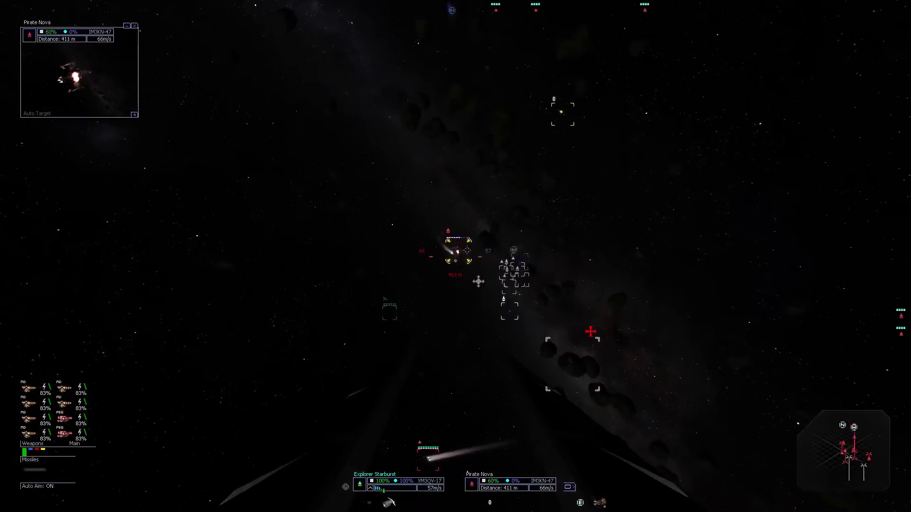
pyautogui.click(492, 261)
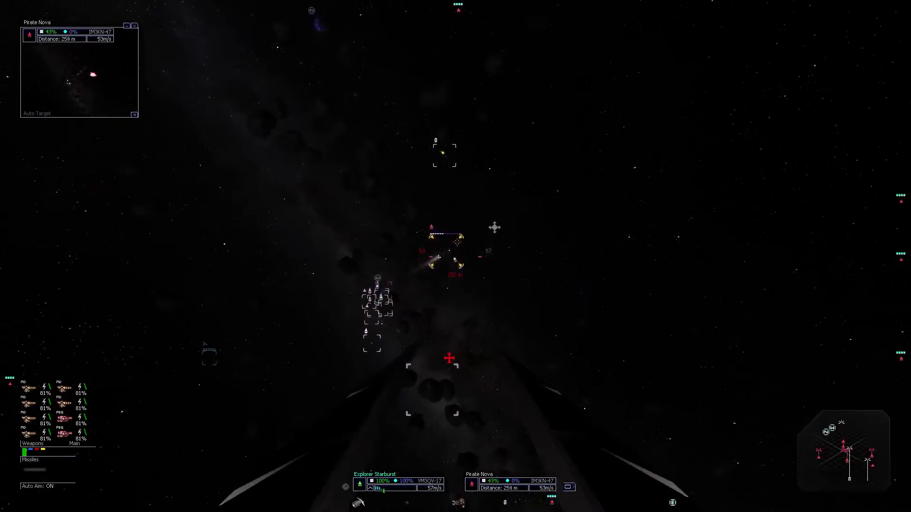
pyautogui.click(497, 222)
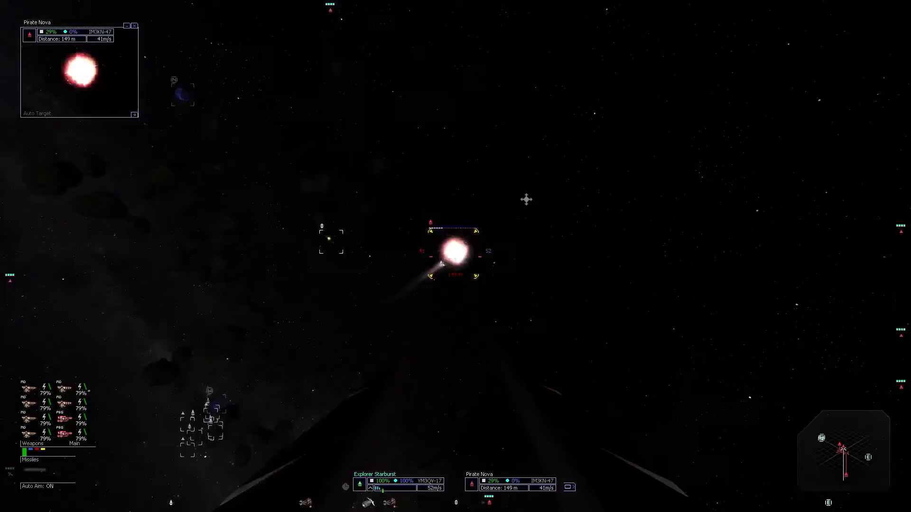
pyautogui.click(526, 200)
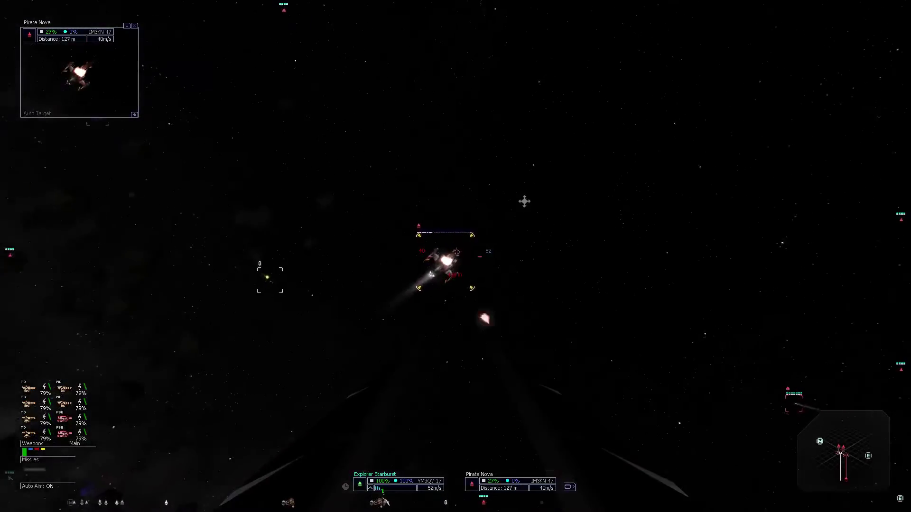
pyautogui.click(548, 182)
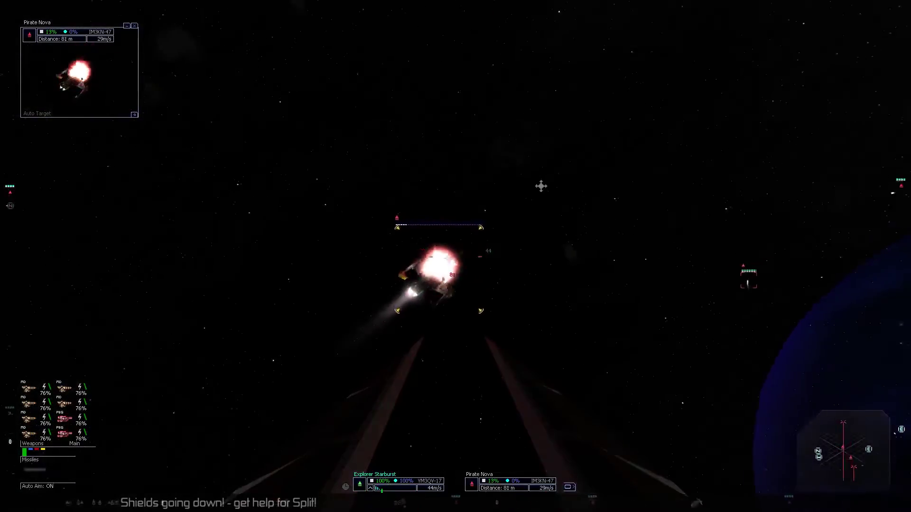
pyautogui.click(518, 207)
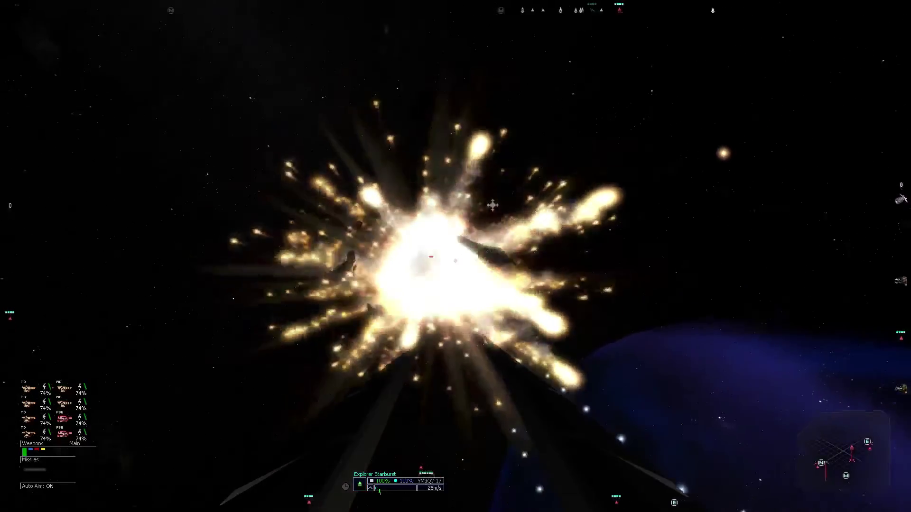
pyautogui.press('t')
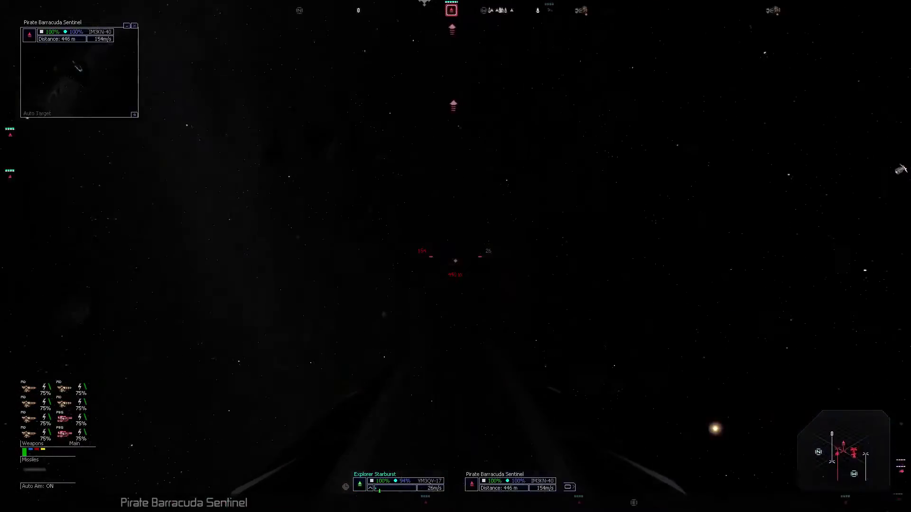
# Fire on the Pirate Barracuda Sentinel's hull, then aim at and shoot the Pirate Buzzard.
pyautogui.click(439, 237)
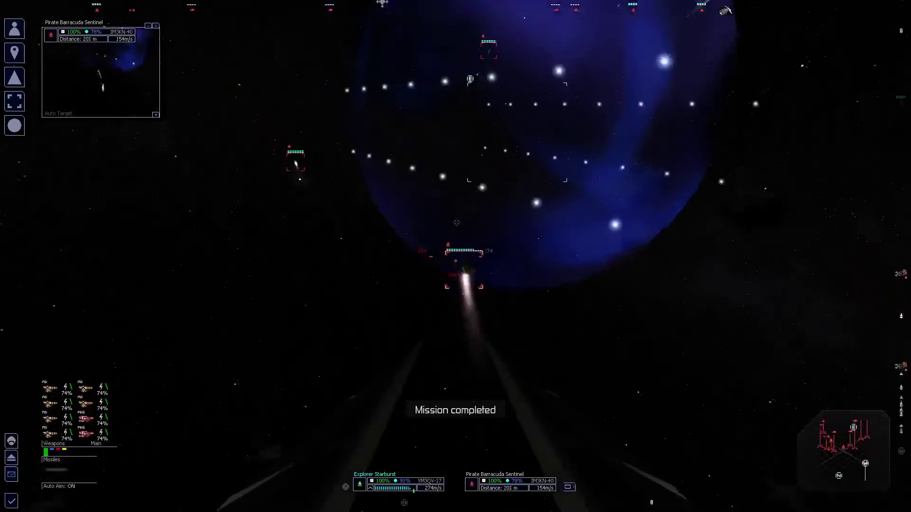
pyautogui.click(456, 222)
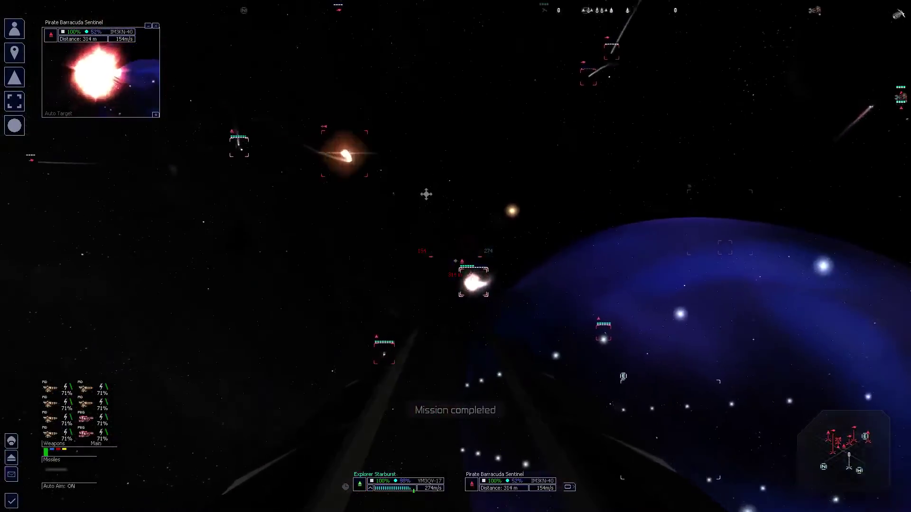
pyautogui.click(426, 193)
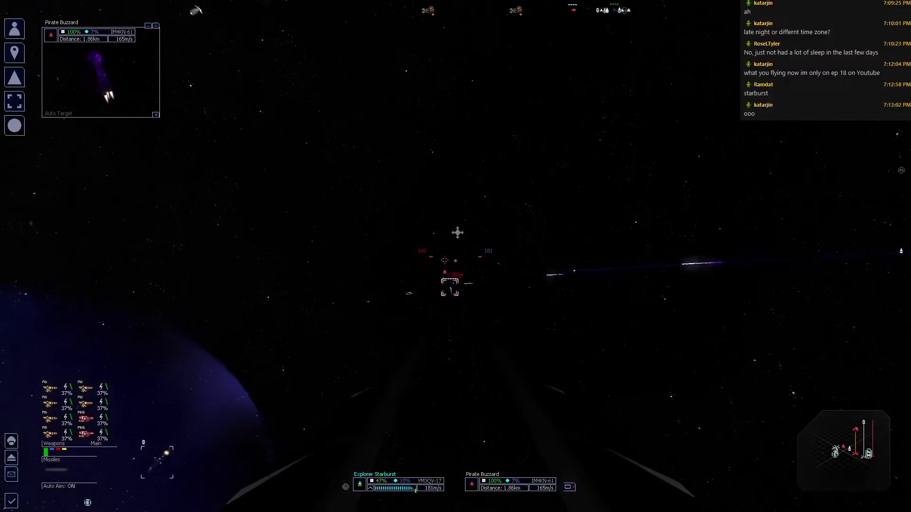
pyautogui.moveTo(457, 232)
pyautogui.mouseDown()
pyautogui.moveTo(436, 227)
pyautogui.moveTo(444, 238)
pyautogui.mouseUp()
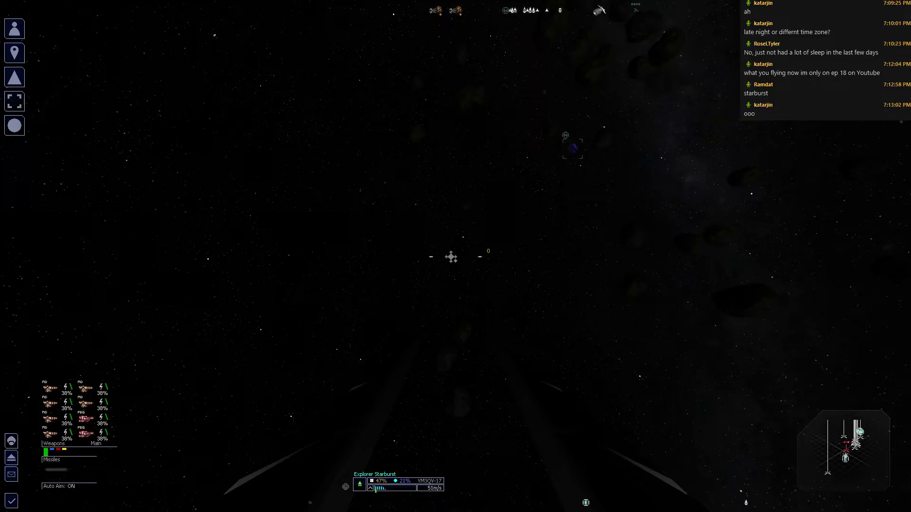
# Dismiss the message, review the pilot info screen, and eject the pilot as an astronaut.
pyautogui.press('Return')
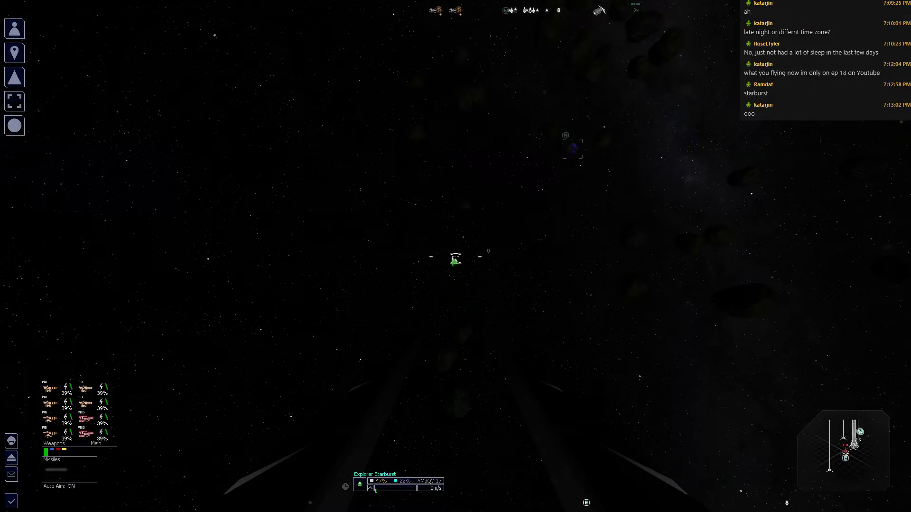
pyautogui.press('p')
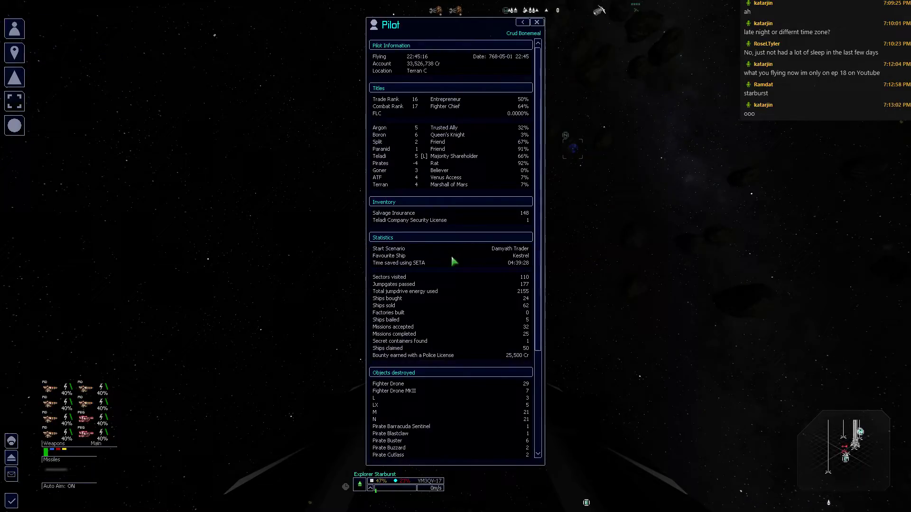
pyautogui.press('Escape')
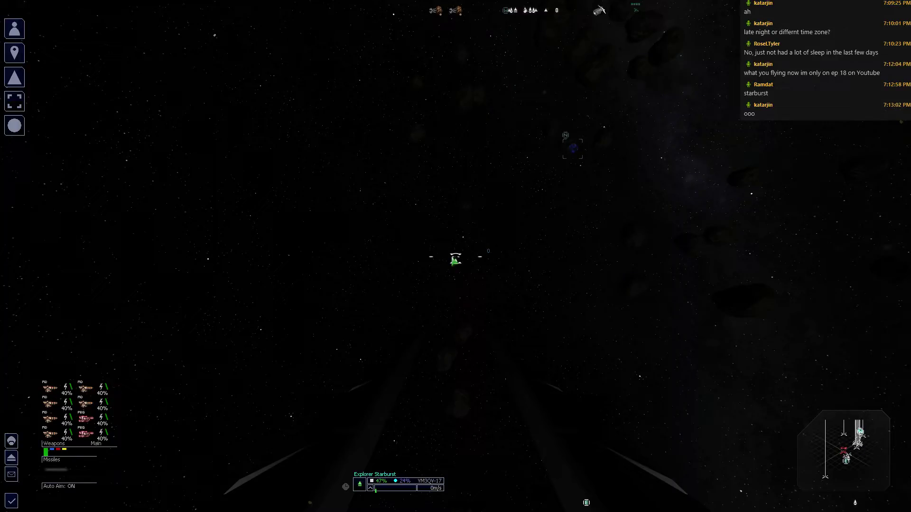
pyautogui.press('p')
pyautogui.press('Escape')
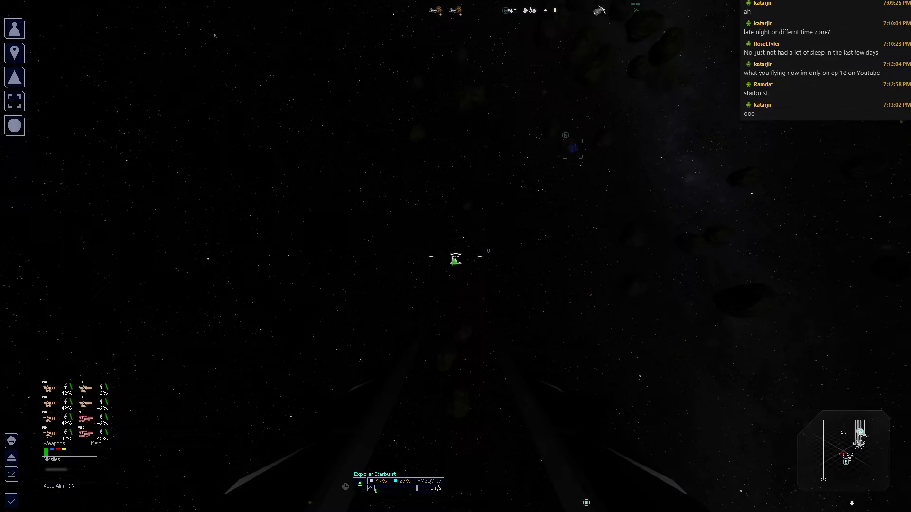
pyautogui.press('r')
pyautogui.press('Return')
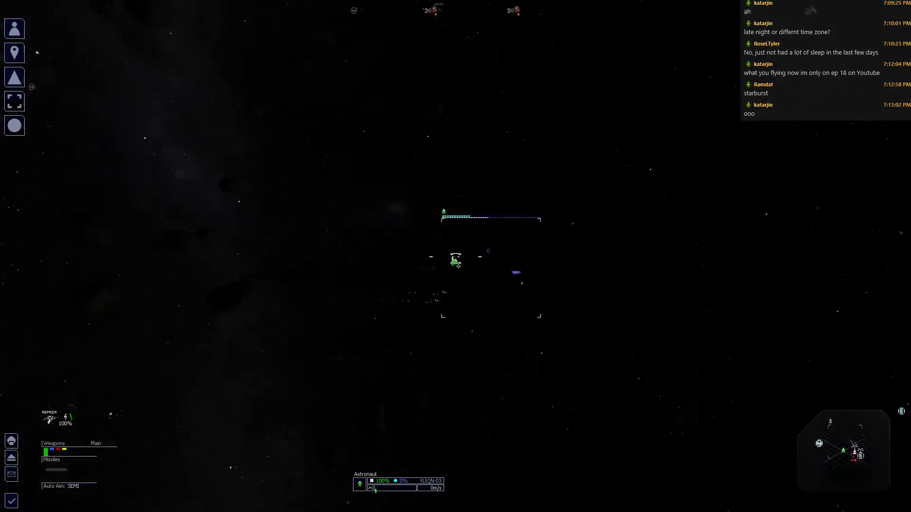
# Target the Explorer Starburst from the spacesuit and board it again.
pyautogui.press('f')
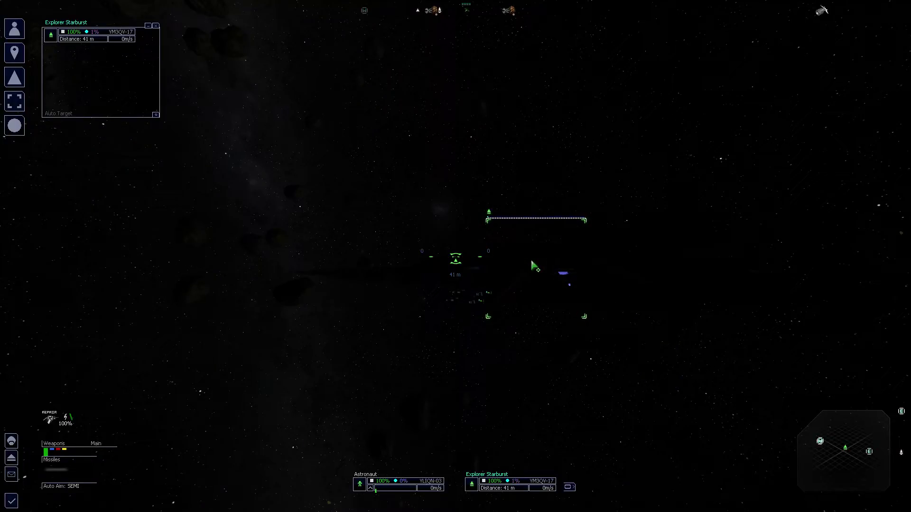
pyautogui.press('f')
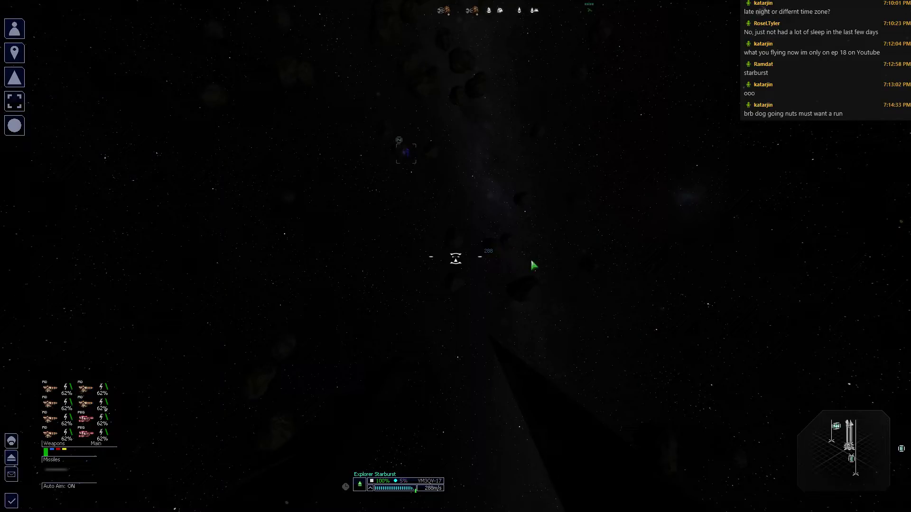
pyautogui.press('m')
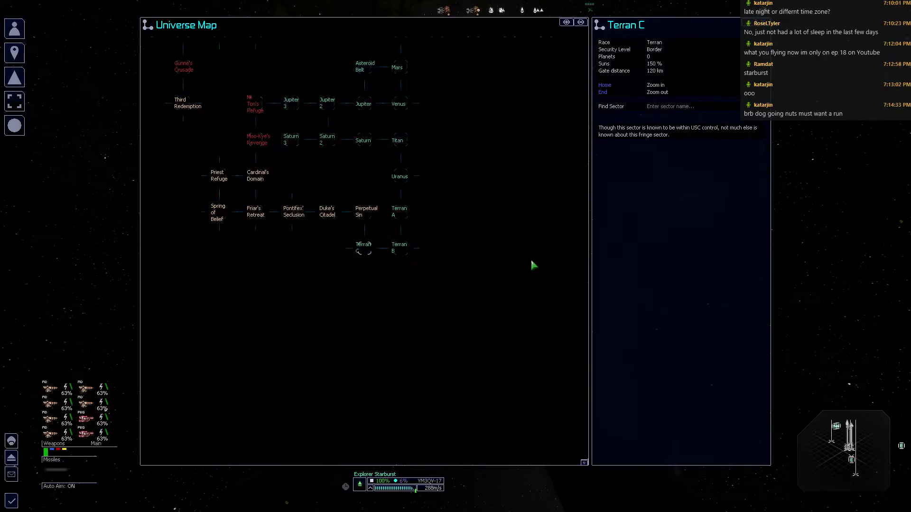
pyautogui.press('m')
pyautogui.press('i')
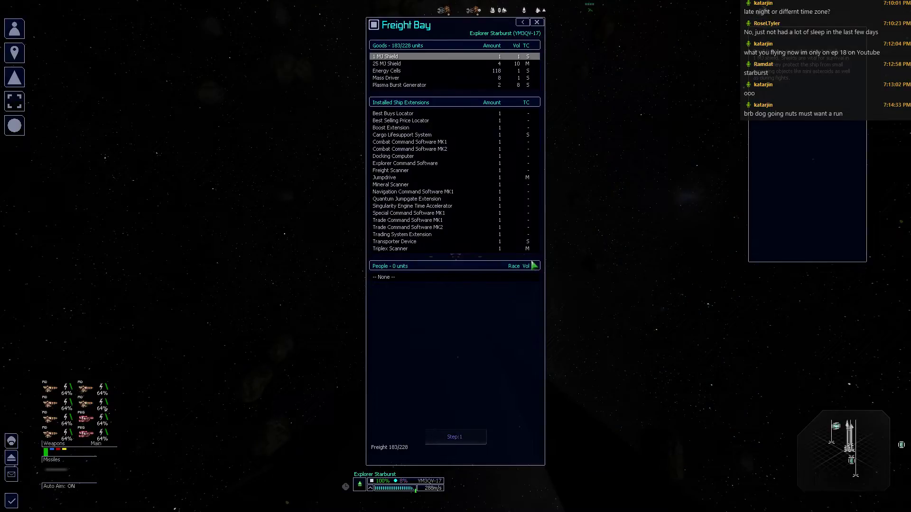
pyautogui.press('Escape')
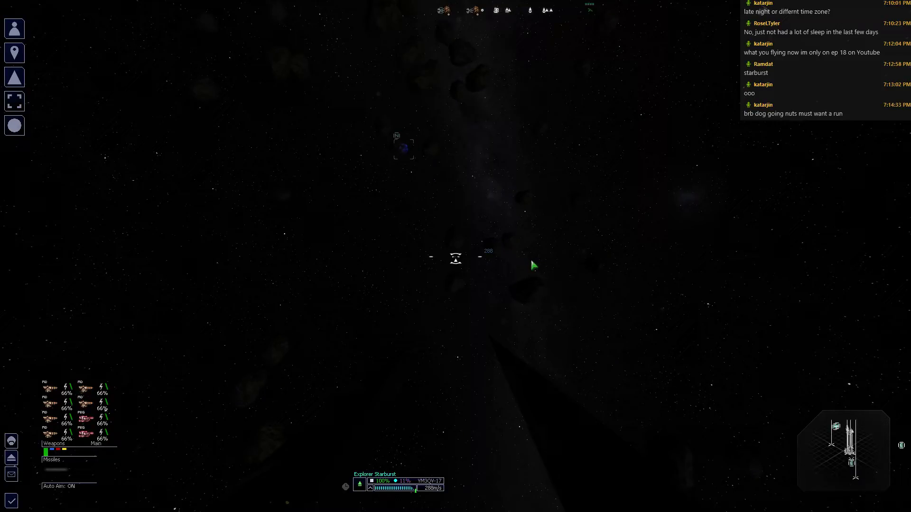
# Stop the ship, locate Your Kestrel from the owned property list, and open the universe map.
pyautogui.press('x')
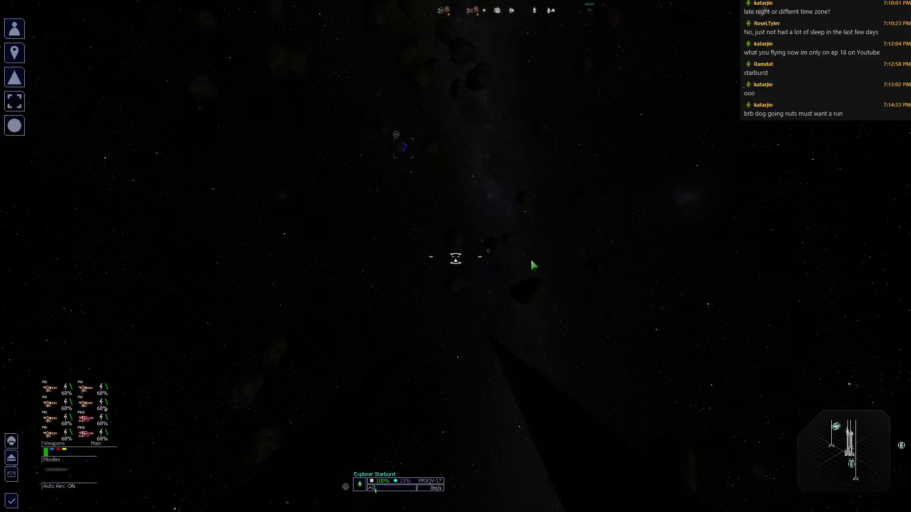
pyautogui.press('r')
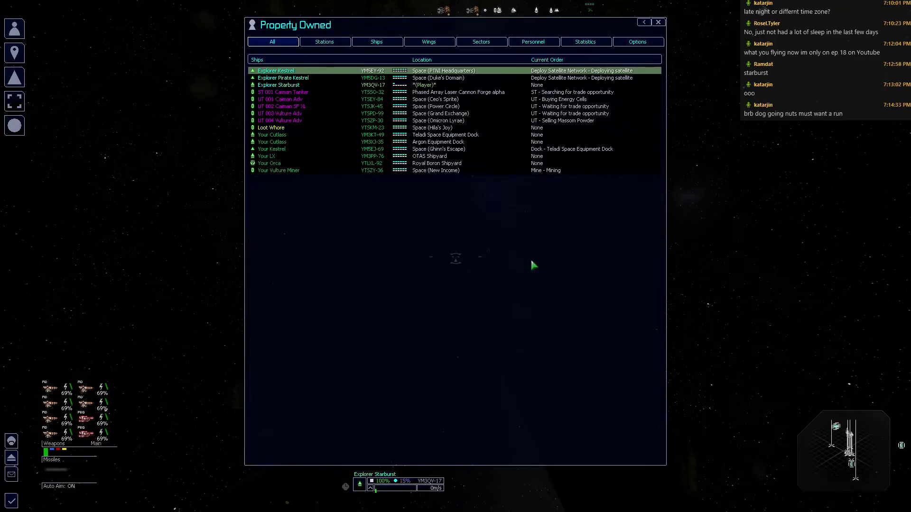
pyautogui.press('Down')
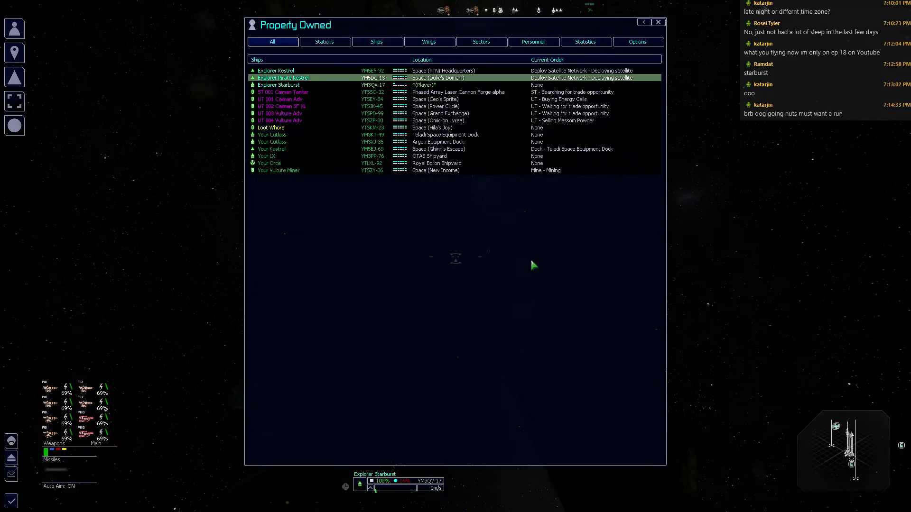
pyautogui.press('Down')
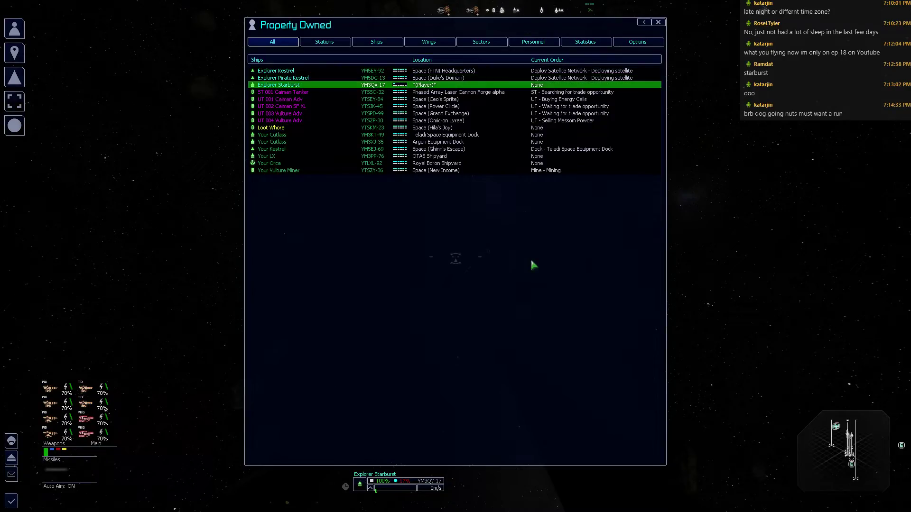
pyautogui.press('Down')
pyautogui.press('Down')
pyautogui.press('Down')
pyautogui.press('Down')
pyautogui.press('Down')
pyautogui.press('Down')
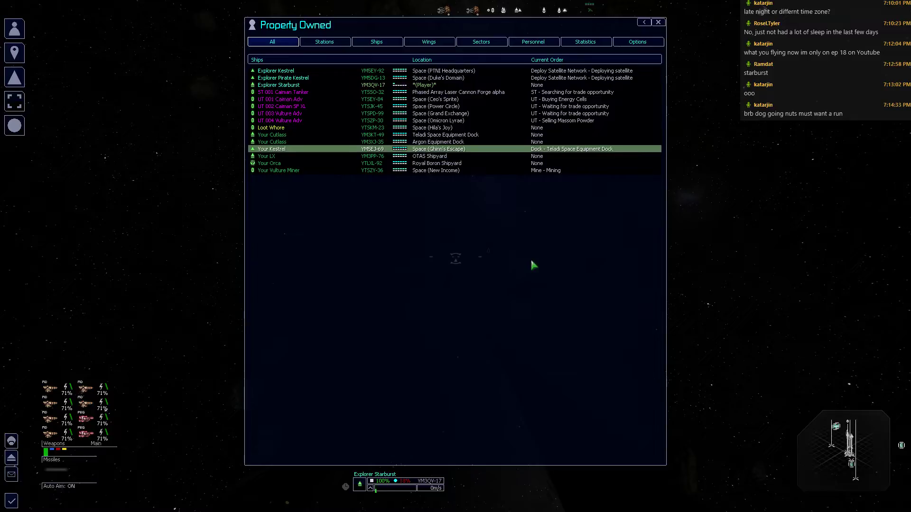
pyautogui.press('Return')
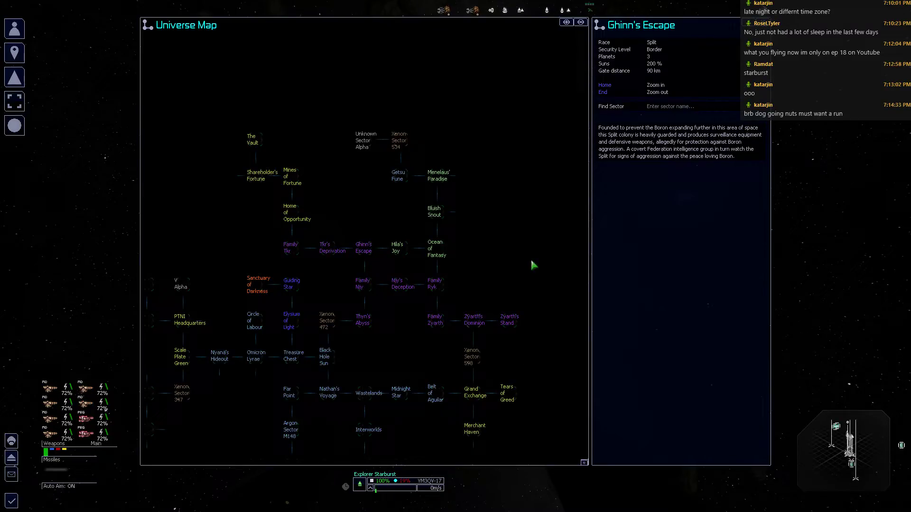
pyautogui.press('Escape')
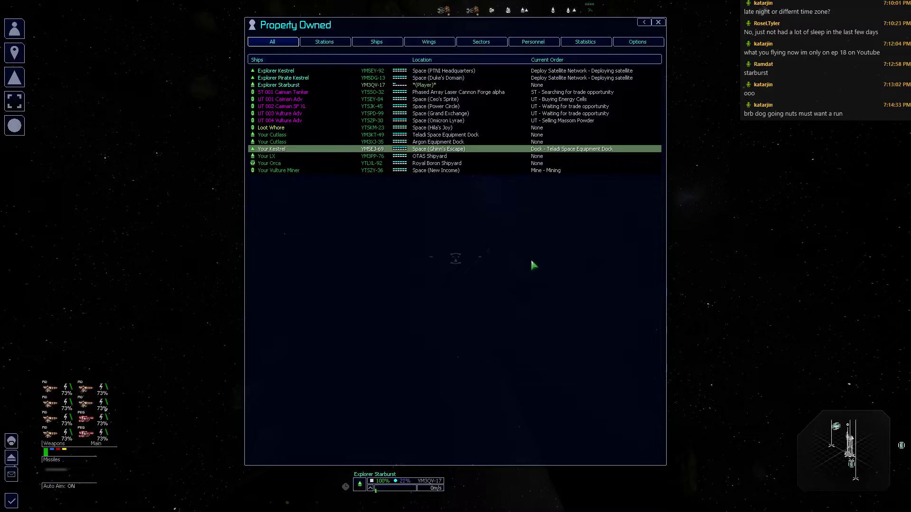
pyautogui.press('Escape')
pyautogui.press('.')
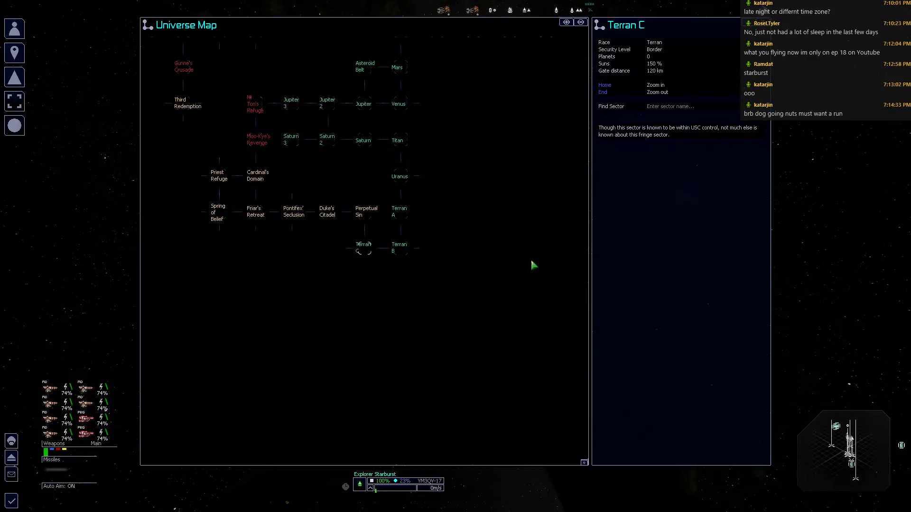
# Browse the sector maps of Terran C, Terran B, Terran A and Uranus.
pyautogui.press('Return')
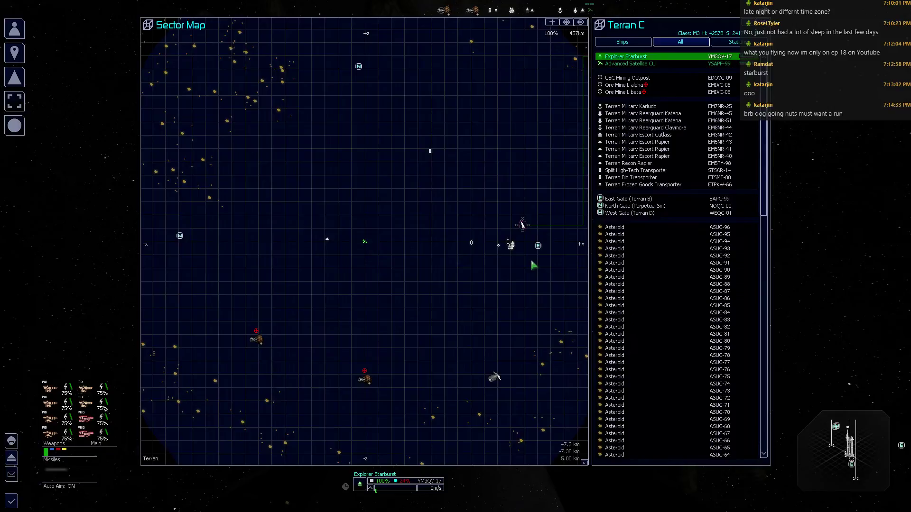
pyautogui.press('Escape')
pyautogui.press('Right')
pyautogui.press('Return')
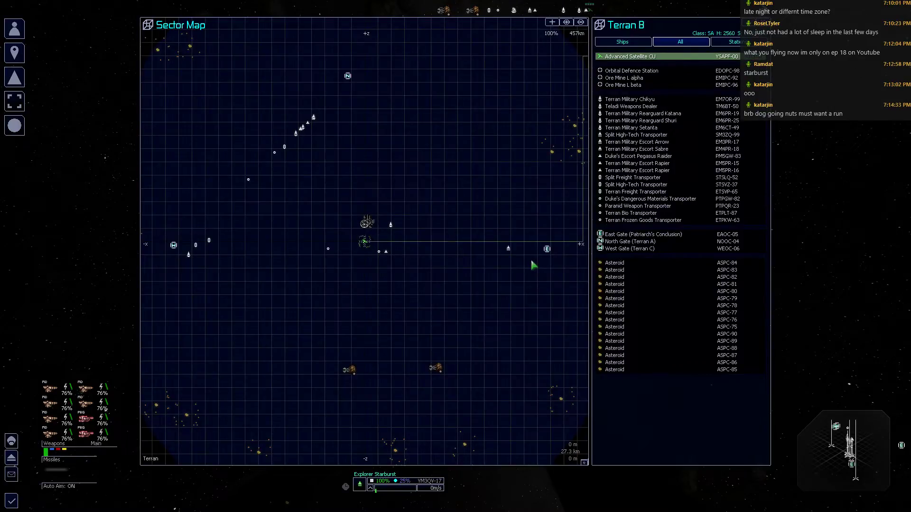
pyautogui.press('Escape')
pyautogui.press('Up')
pyautogui.press('Return')
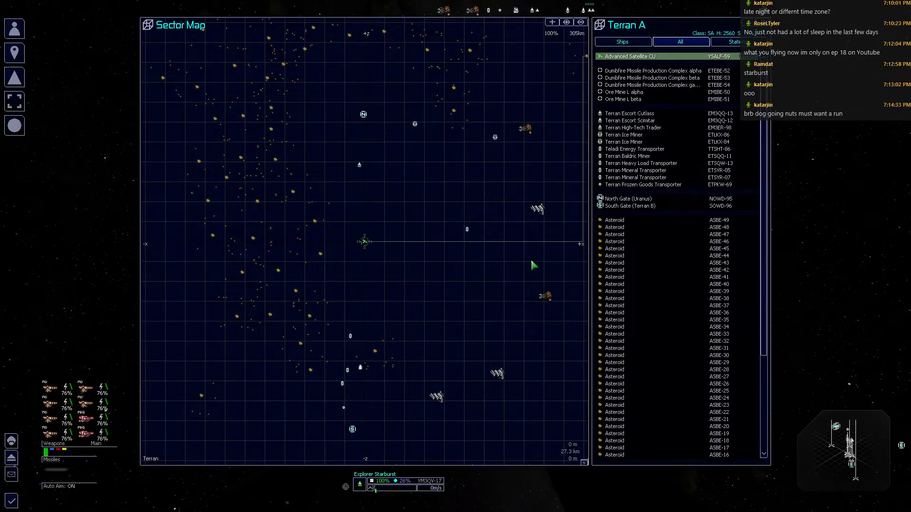
pyautogui.press('Escape')
pyautogui.press('Up')
pyautogui.press('Return')
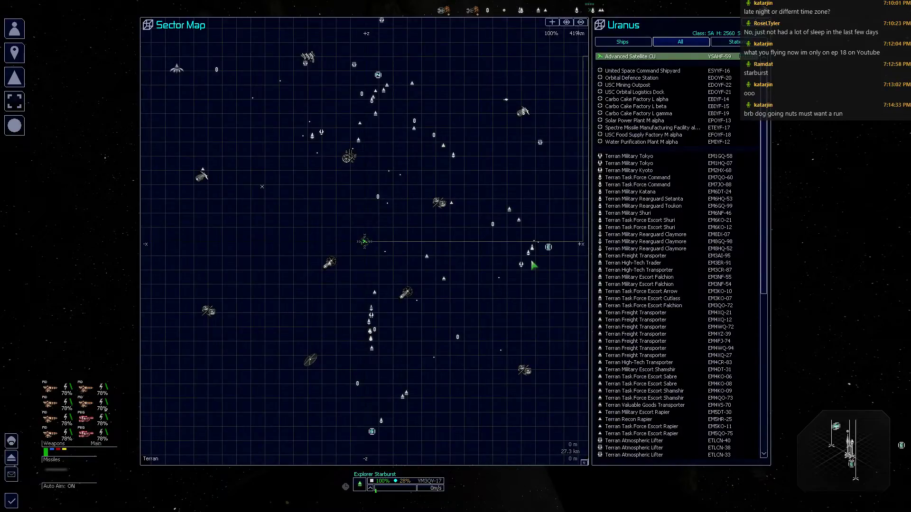
pyautogui.press('Escape')
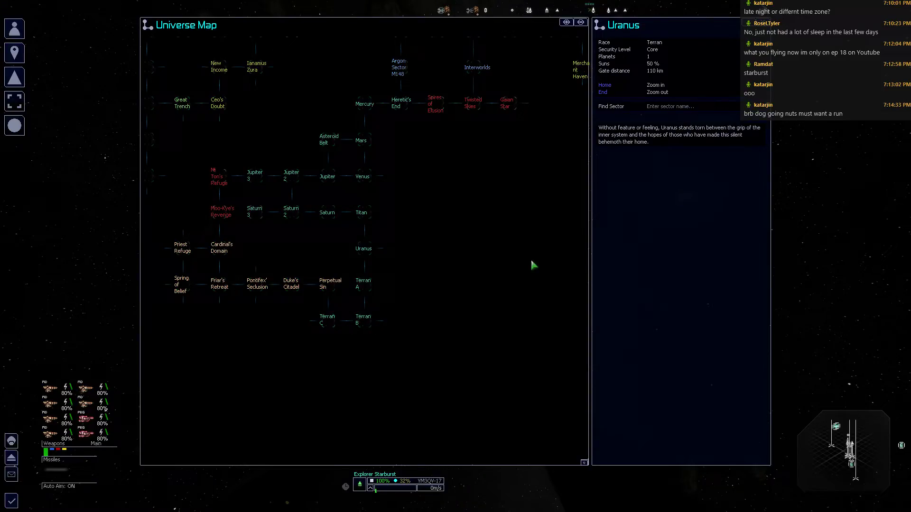
# Browse the Titan, Saturn, Saturn 2 and Saturn 3 sector maps.
pyautogui.press('Up')
pyautogui.press('Return')
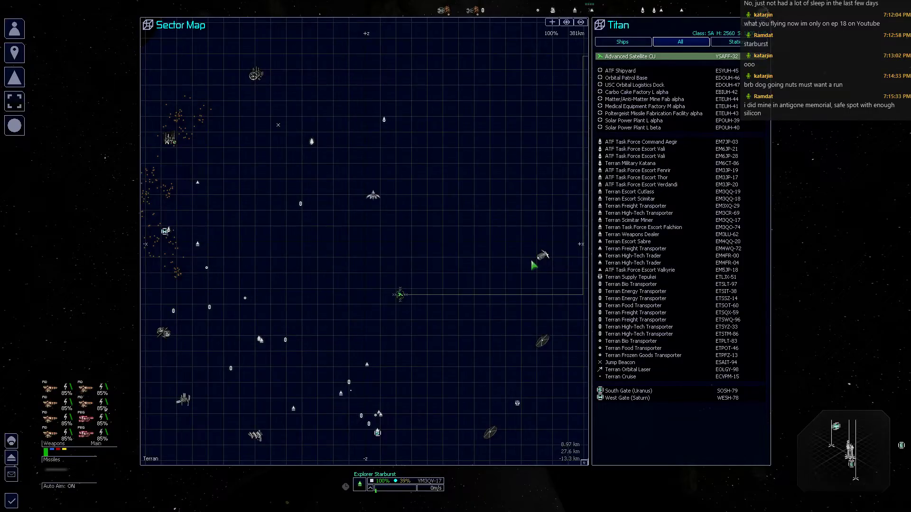
pyautogui.press('End')
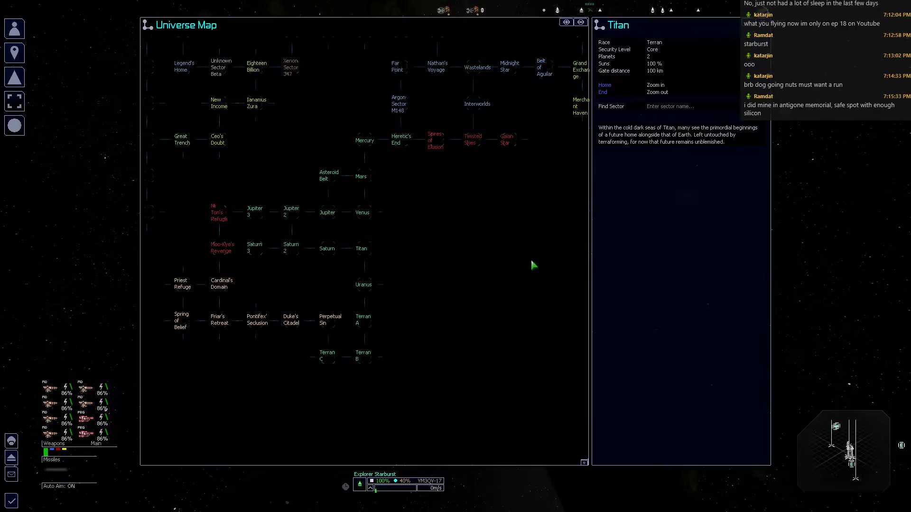
pyautogui.press('Left')
pyautogui.press('Home')
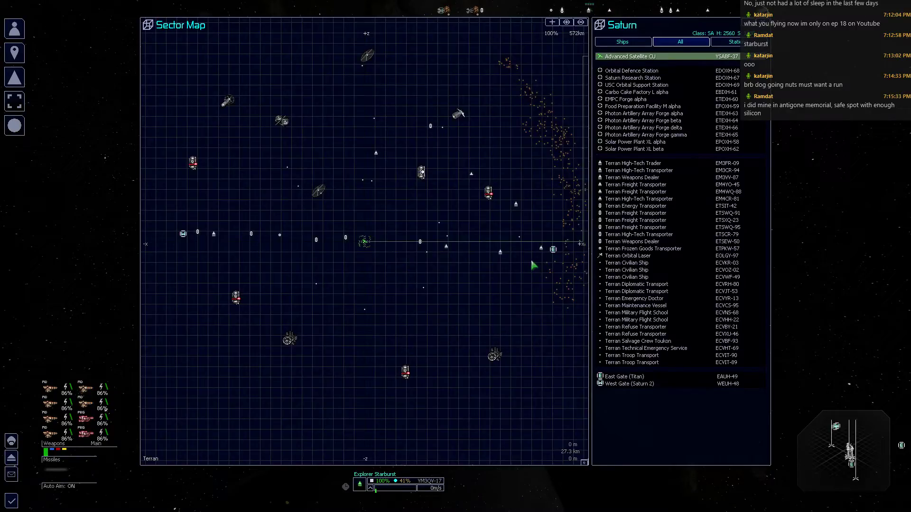
pyautogui.press('End')
pyautogui.press('Left')
pyautogui.press('Home')
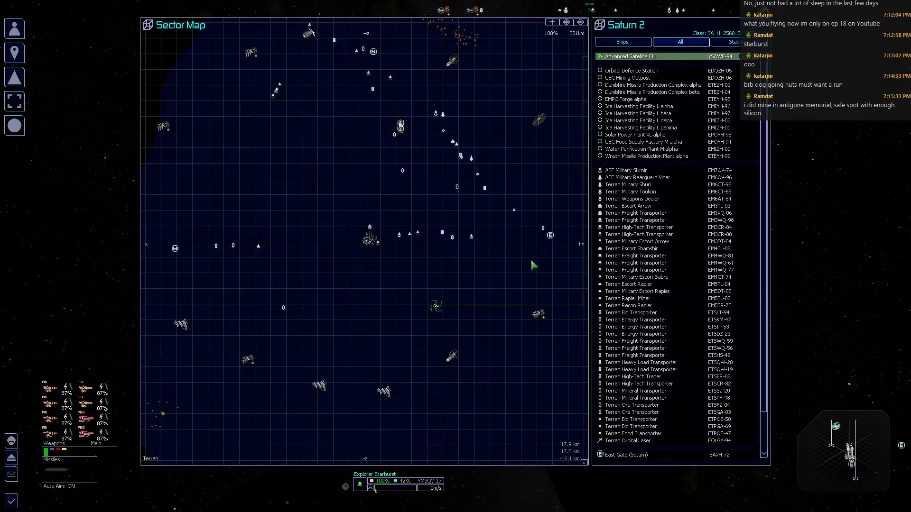
pyautogui.press('End')
pyautogui.press('Left')
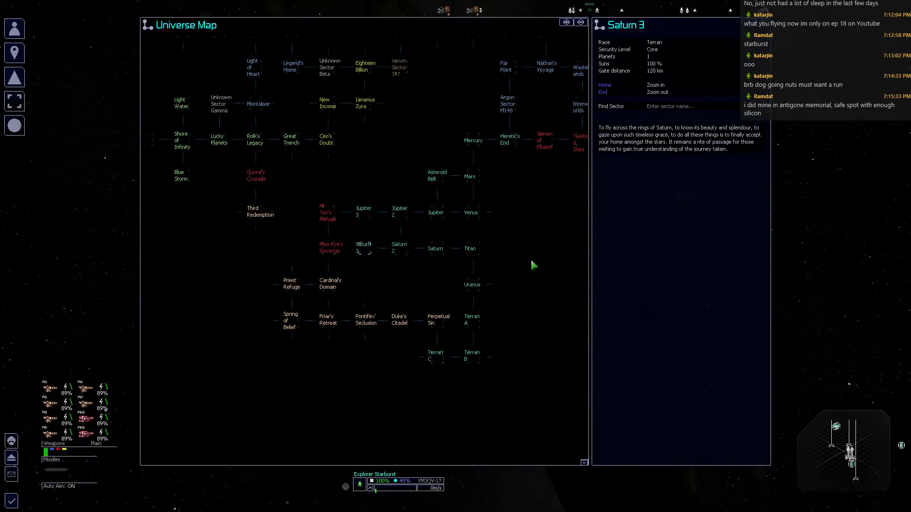
# Move north past Jupiter 2, Treasure Chest and Scale Plate Green to Unknown Sector Beta.
pyautogui.press('Up')
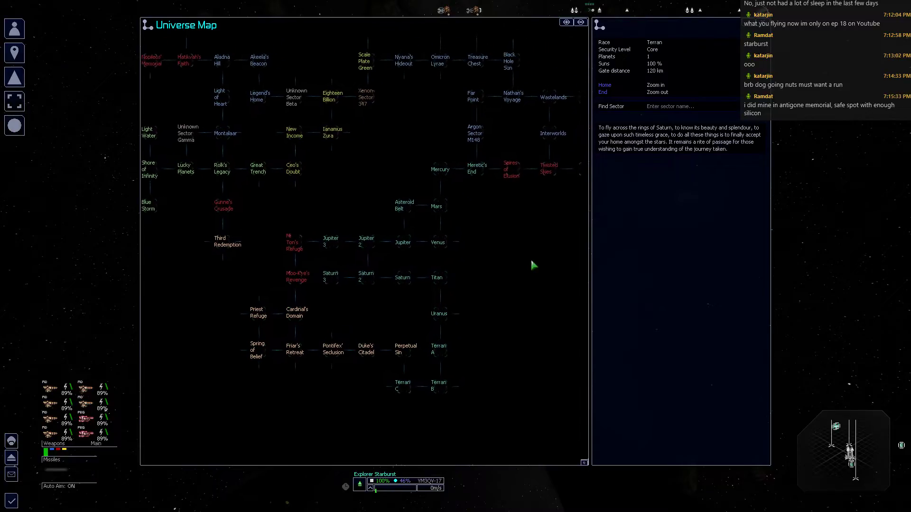
pyautogui.press('Right')
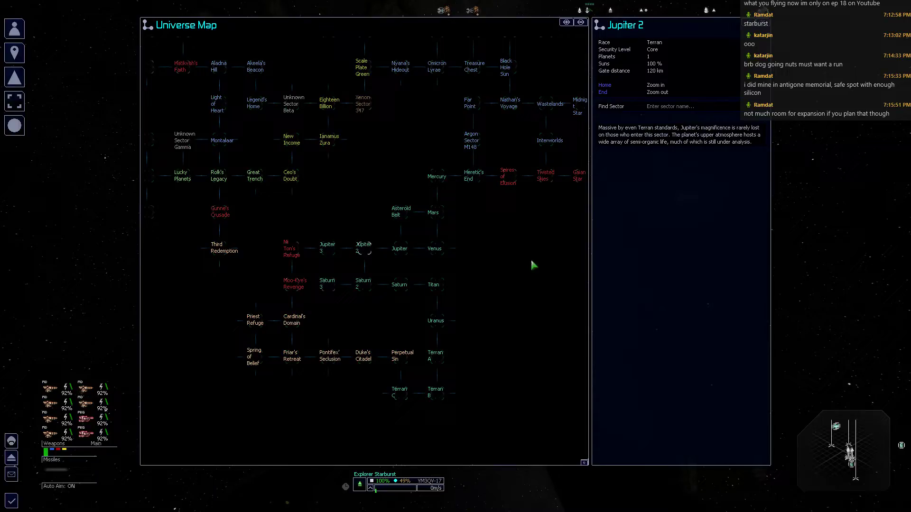
pyautogui.press('Up')
pyautogui.press('Up')
pyautogui.press('Up')
pyautogui.press('Up')
pyautogui.press('Up')
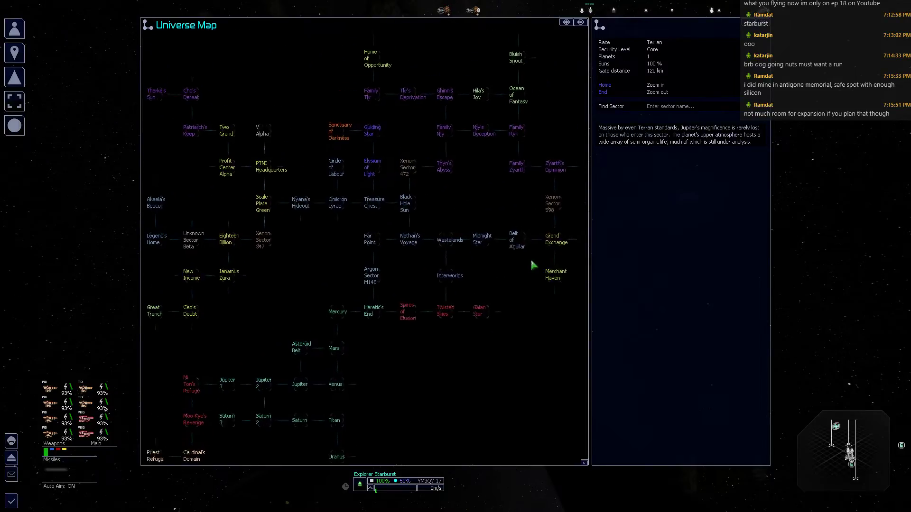
pyautogui.press('Right')
pyautogui.press('Right')
pyautogui.press('Right')
pyautogui.press('Left')
pyautogui.press('Left')
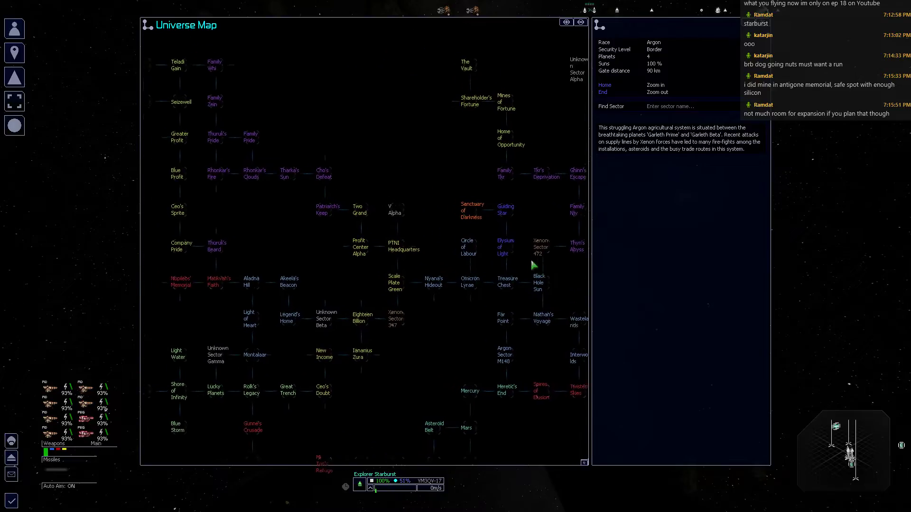
pyautogui.press('Left')
pyautogui.press('Left')
pyautogui.press('Down')
pyautogui.press('Left')
pyautogui.press('Left')
pyautogui.press('Left')
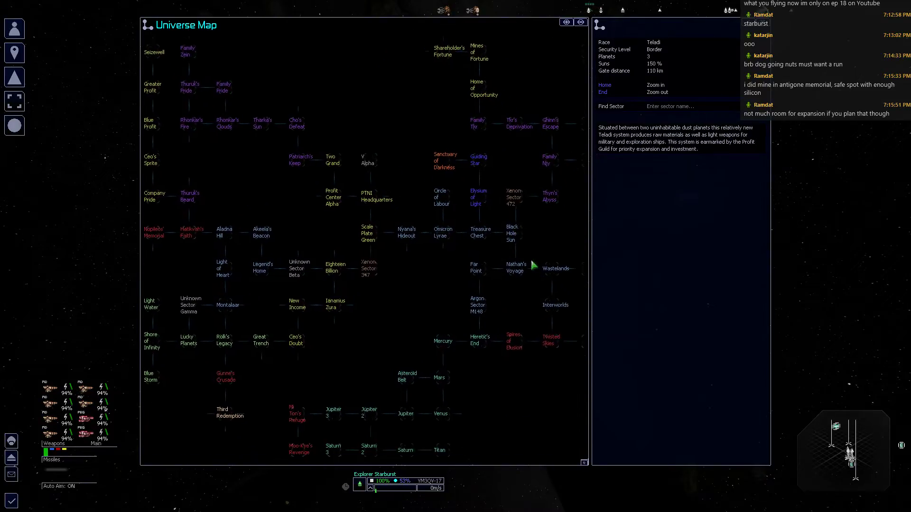
pyautogui.press('Left')
pyautogui.press('Left')
pyautogui.press('Left')
pyautogui.press('Right')
pyautogui.press('Right')
pyautogui.press('Right')
pyautogui.press('Down')
# Browse Unknown Sector Beta's sector map object list, then close back to flight view.
pyautogui.press('Return')
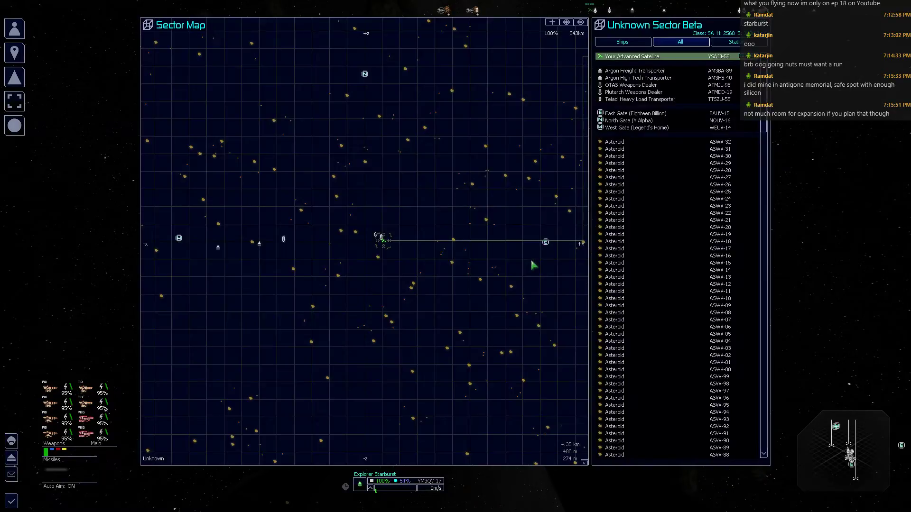
pyautogui.press('Up')
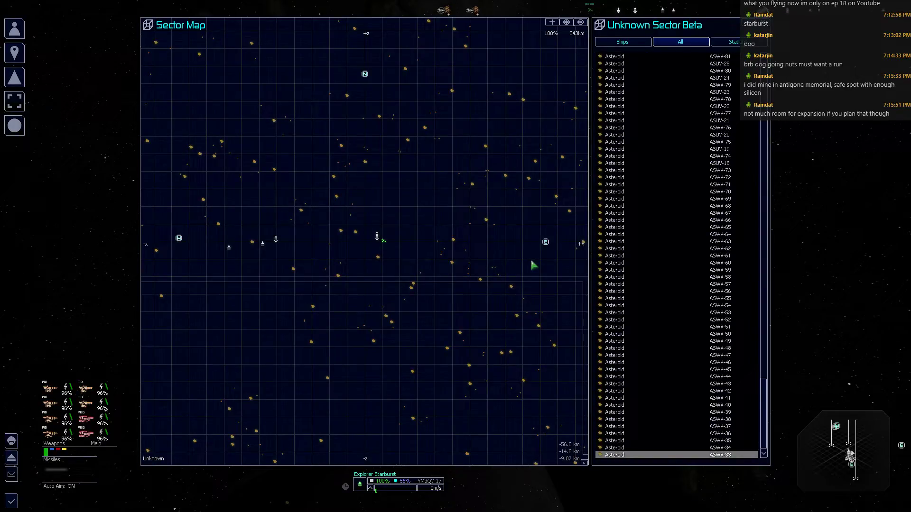
pyautogui.press('Down')
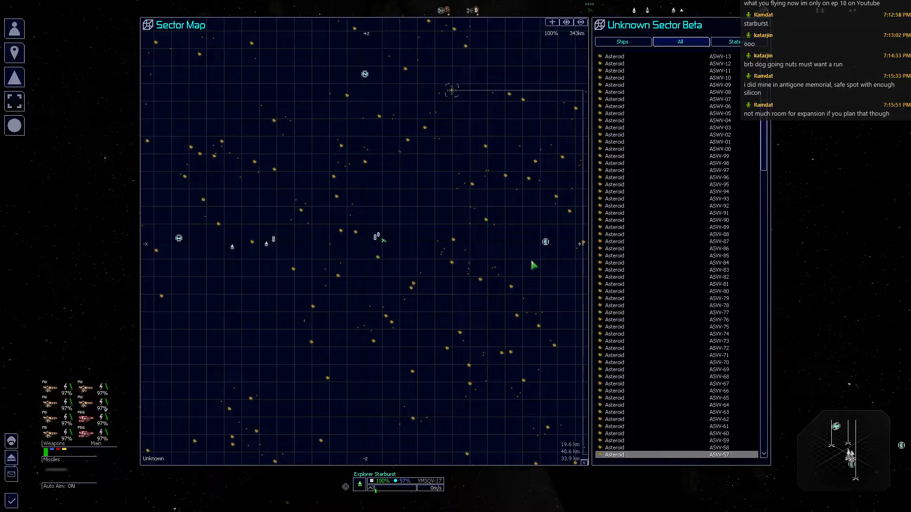
pyautogui.press('End')
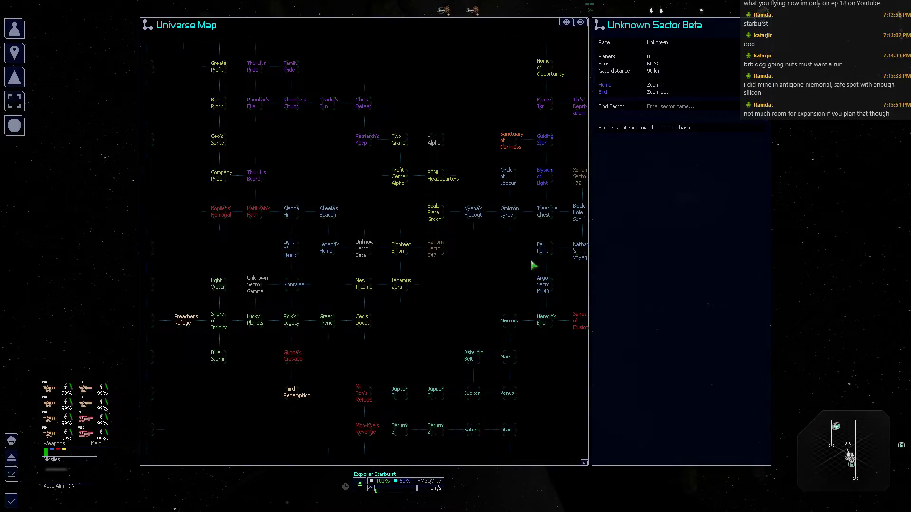
pyautogui.press('Escape')
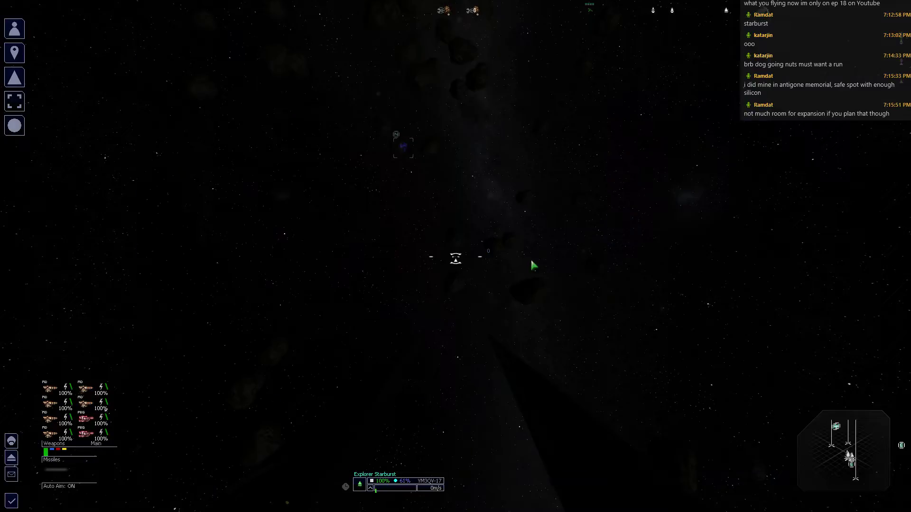
# Find Unknown Sector Beta again, reopen its sector map, and zoom out to the universe map.
pyautogui.press(',')
pyautogui.write('un')
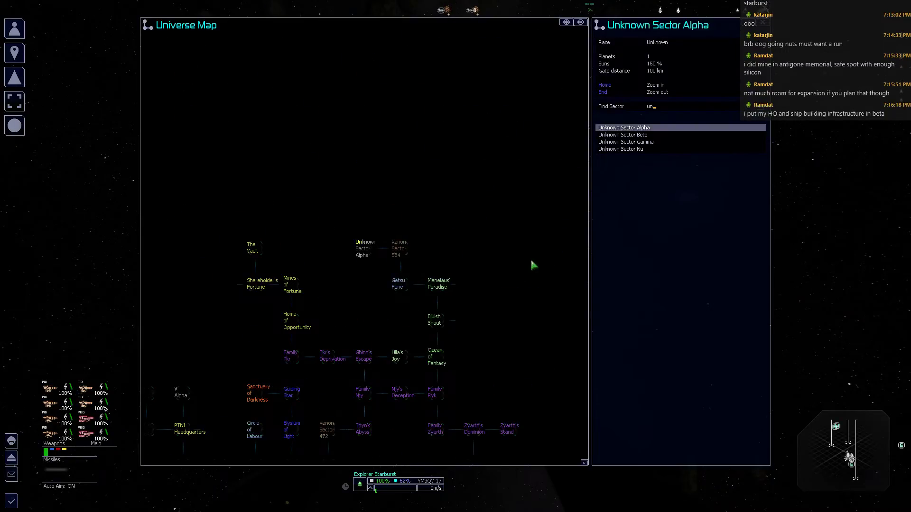
pyautogui.press('Down')
pyautogui.press('Return')
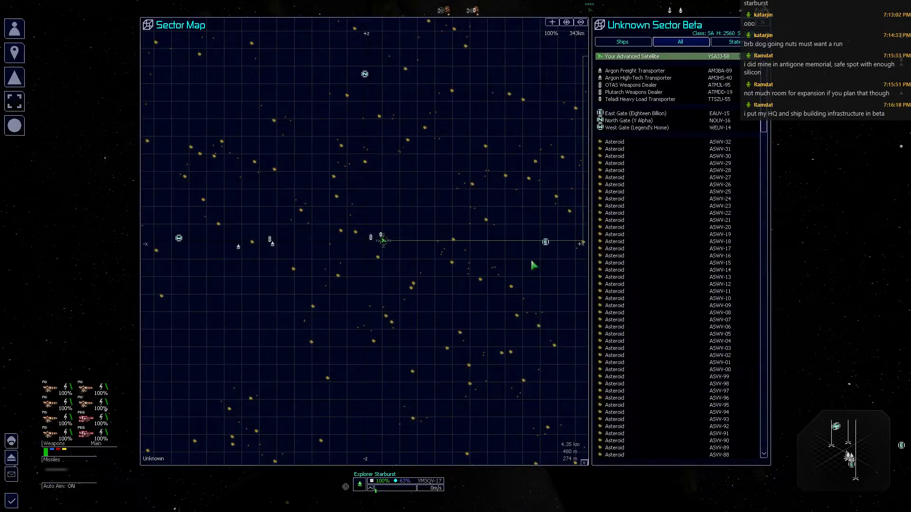
pyautogui.press('Down')
pyautogui.press('Down')
pyautogui.press('Down')
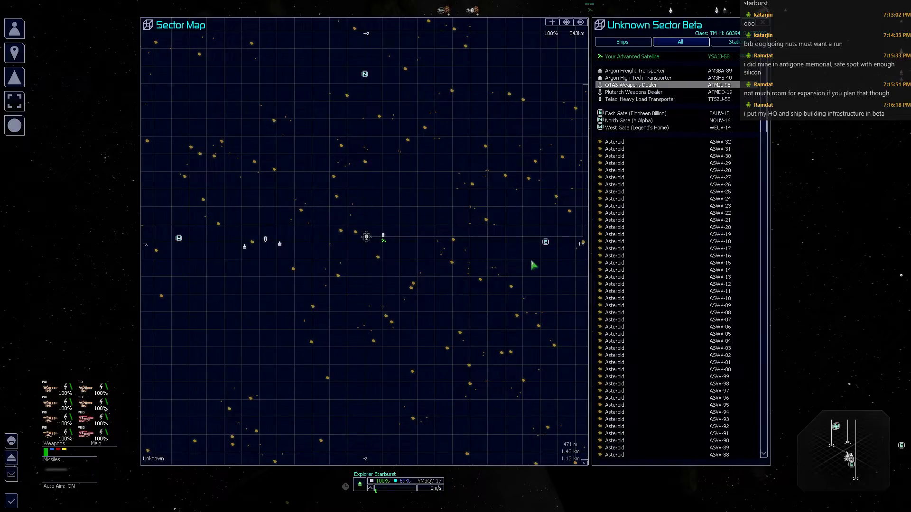
pyautogui.press('End')
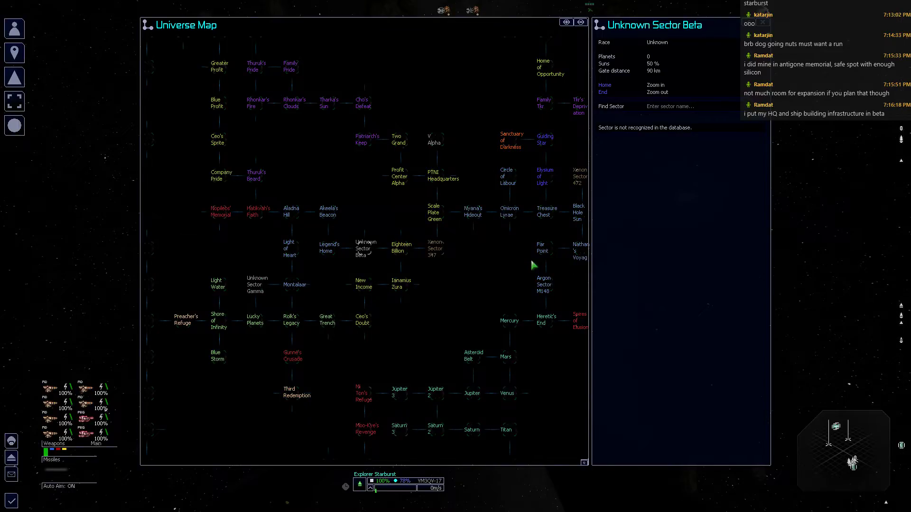
pyautogui.press('Escape')
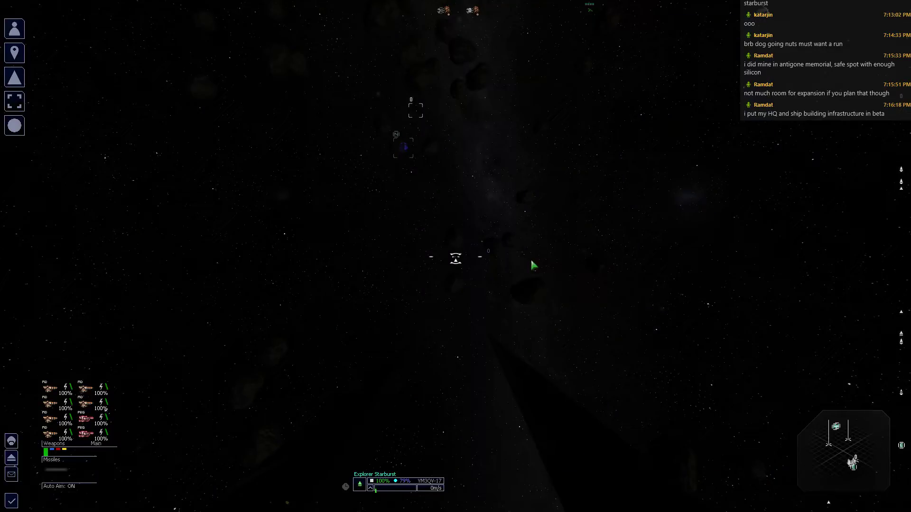
pyautogui.press('.')
pyautogui.press('Escape')
pyautogui.press('r')
pyautogui.press('Down')
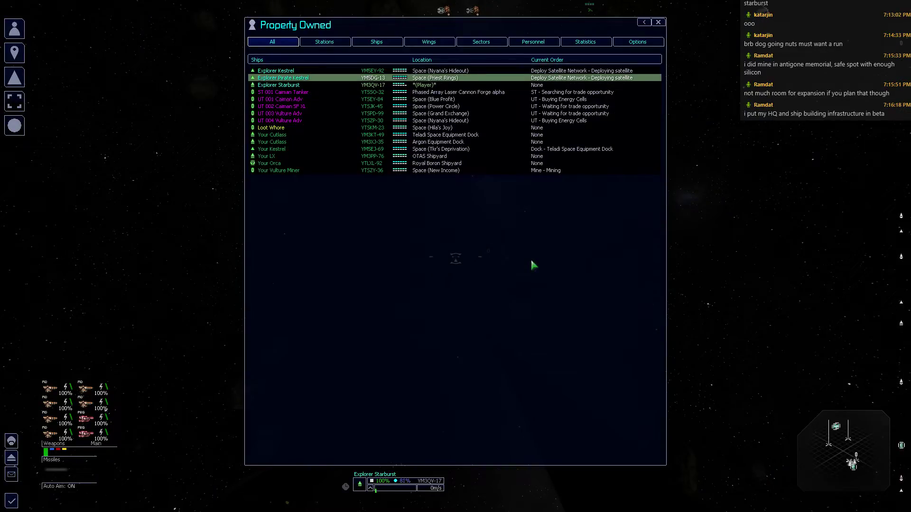
pyautogui.press('Down')
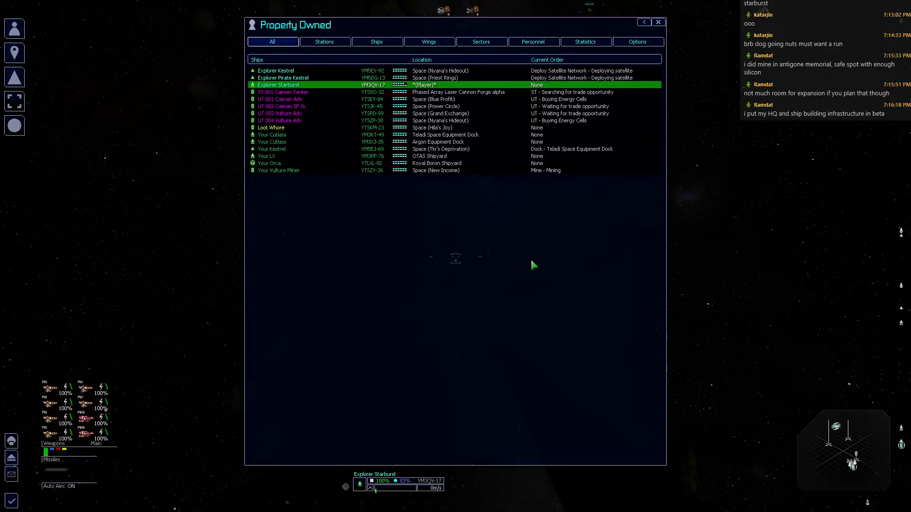
pyautogui.press('Up')
pyautogui.press('.')
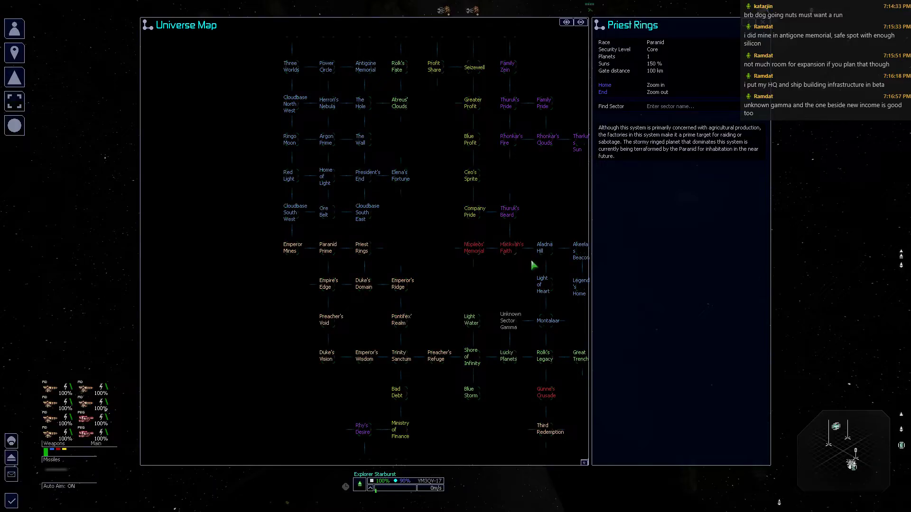
pyautogui.press('r')
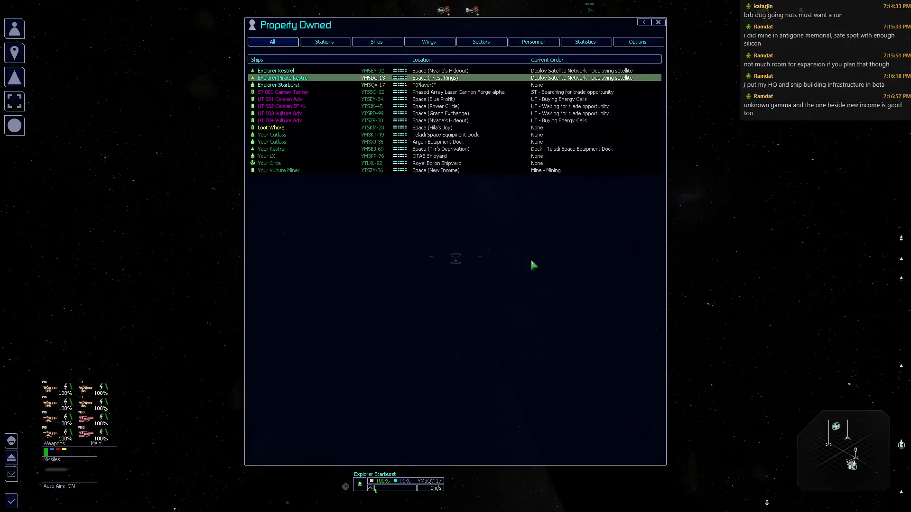
pyautogui.press('Up')
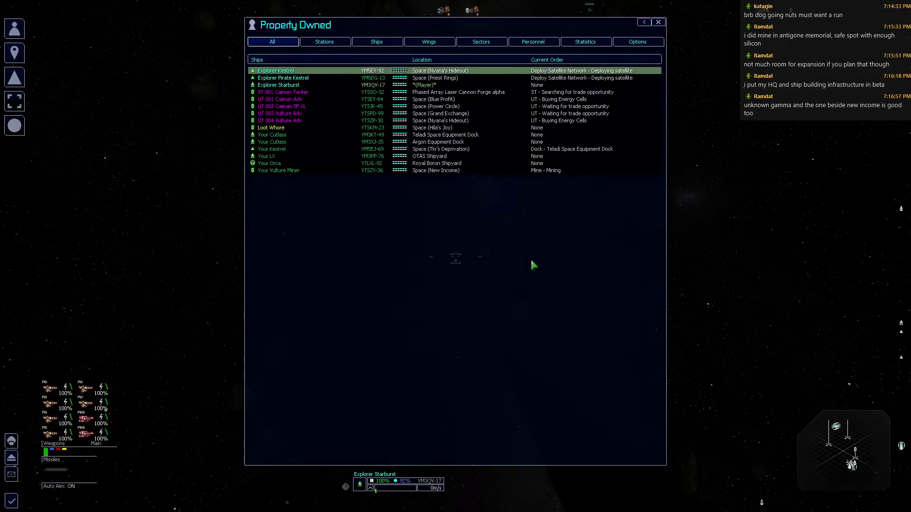
pyautogui.press('Return')
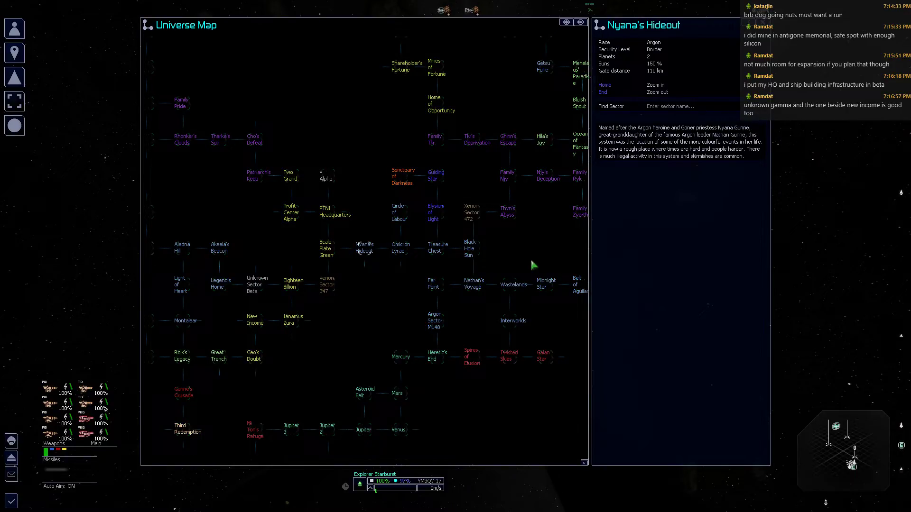
pyautogui.press('r')
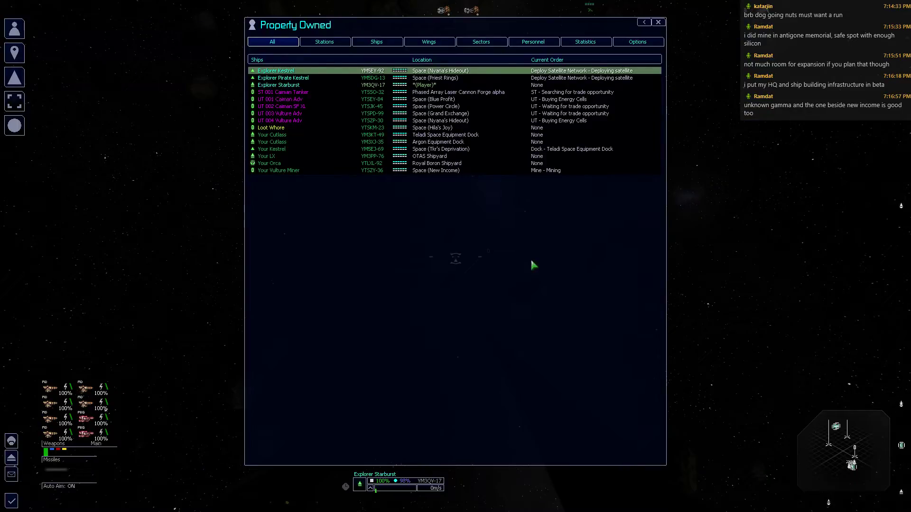
pyautogui.press('Return')
pyautogui.press('Escape')
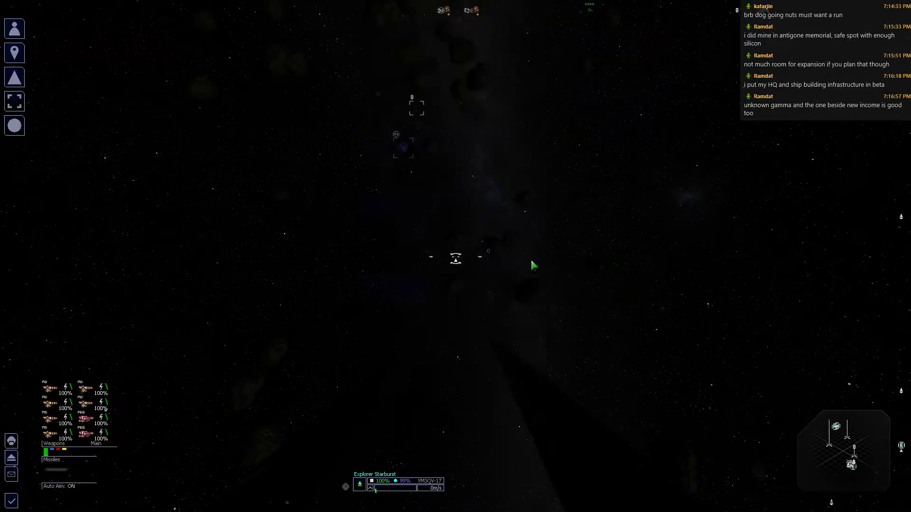
# Bring up the Explorer Kestrel's navigation commands and pick Fly Safe: Sector.
pyautogui.press('Up')
pyautogui.press('Up')
pyautogui.press('Up')
pyautogui.press('Return')
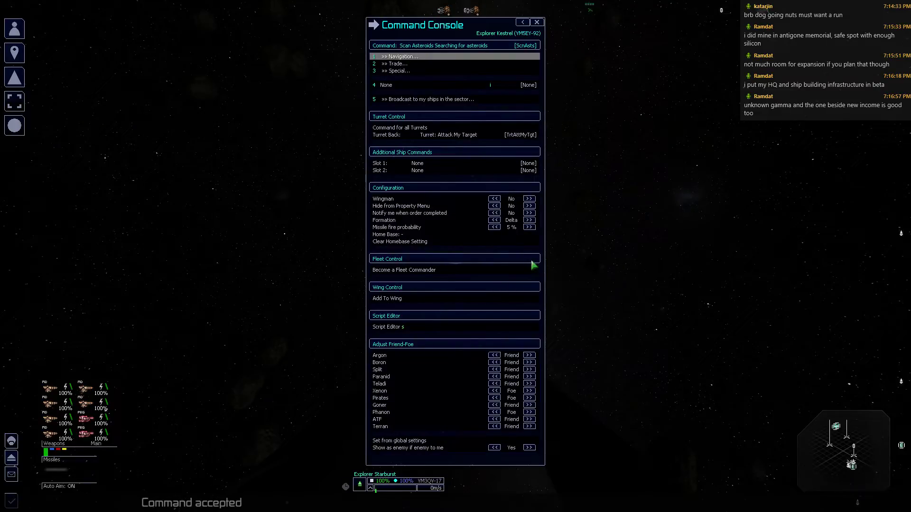
pyautogui.press('Return')
pyautogui.press('Up')
pyautogui.press('Up')
pyautogui.press('Up')
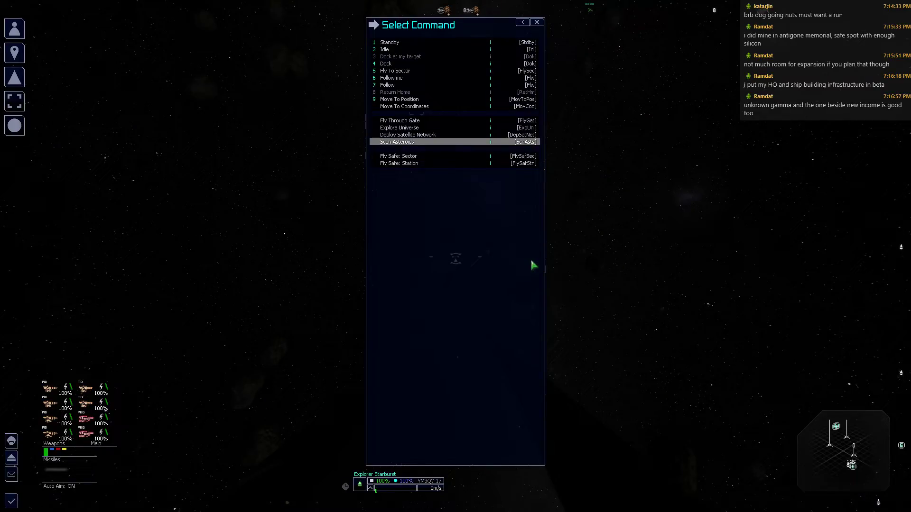
pyautogui.press('Down')
pyautogui.press('Return')
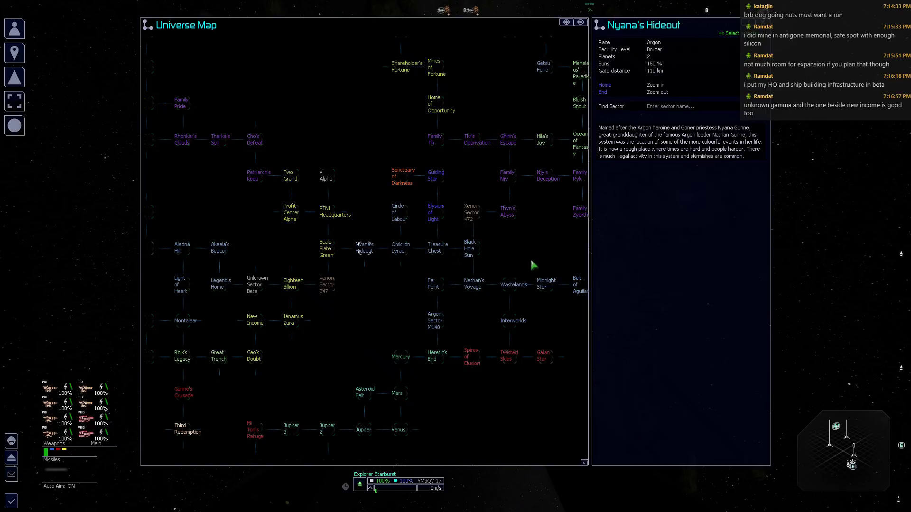
# Send the Explorer Kestrel to Unknown Sector Beta with a fly-to-sector command.
pyautogui.press('Escape')
pyautogui.press('Return')
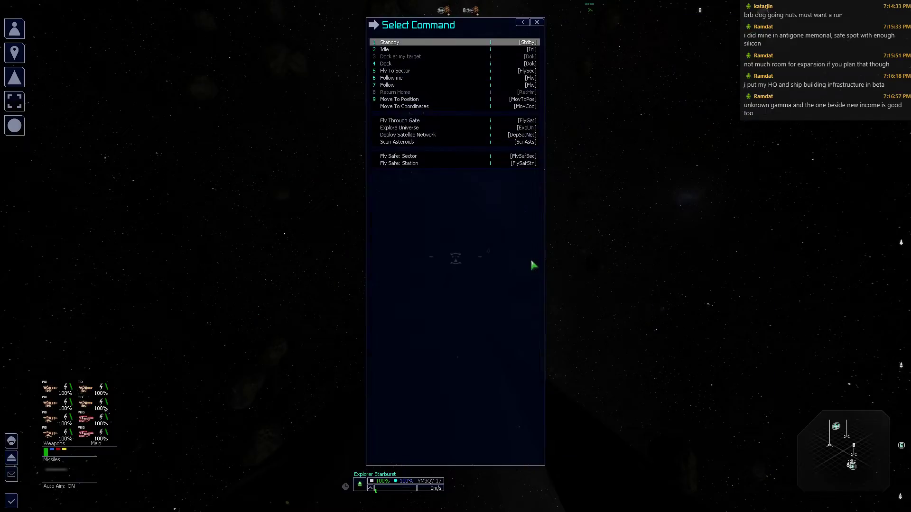
pyautogui.press('Up')
pyautogui.press('Up')
pyautogui.press('Return')
pyautogui.press('Left')
pyautogui.press('Left')
pyautogui.press('Down')
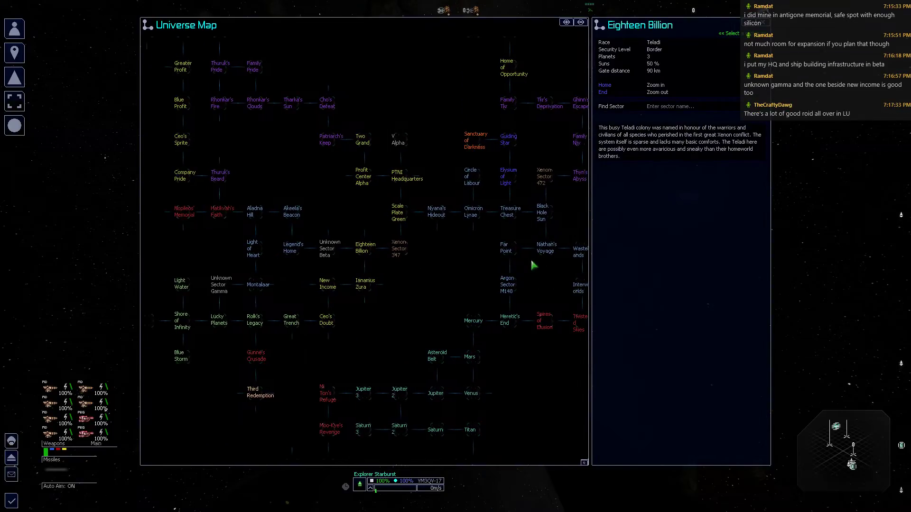
pyautogui.press('Left')
pyautogui.press('Return')
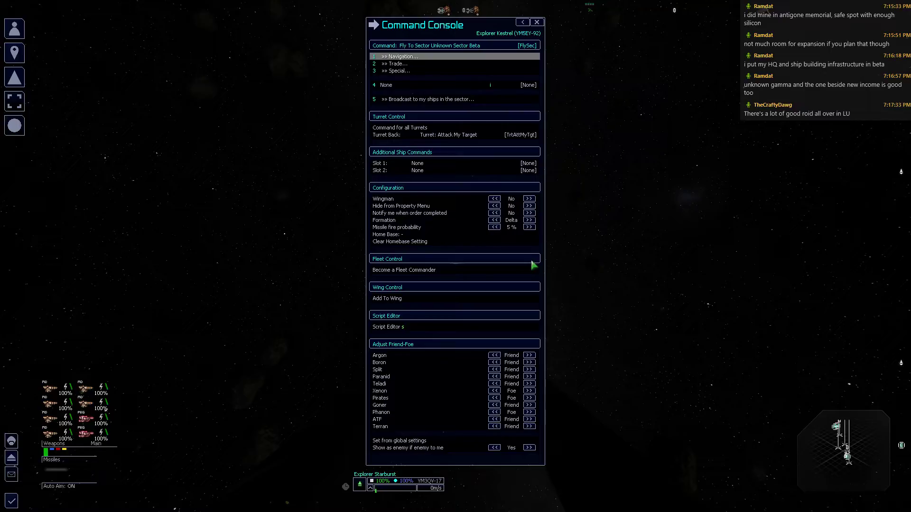
# Close the console and property list, then browse Nyana's Hideout sector map.
pyautogui.press('Escape')
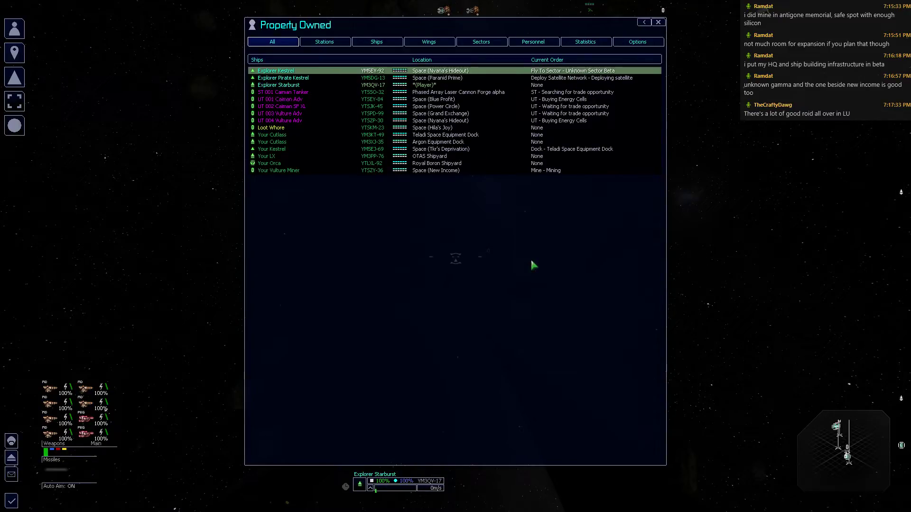
pyautogui.press('Escape')
pyautogui.press(',')
pyautogui.press('Home')
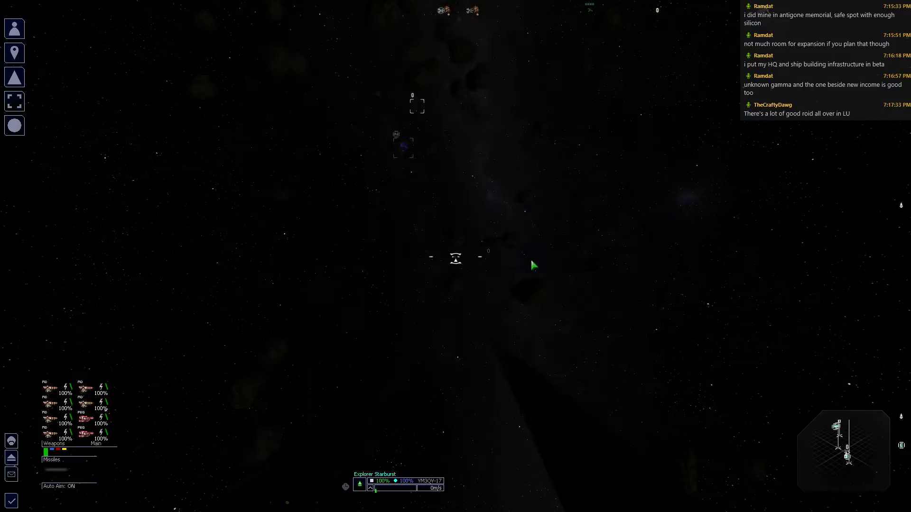
pyautogui.press('Up')
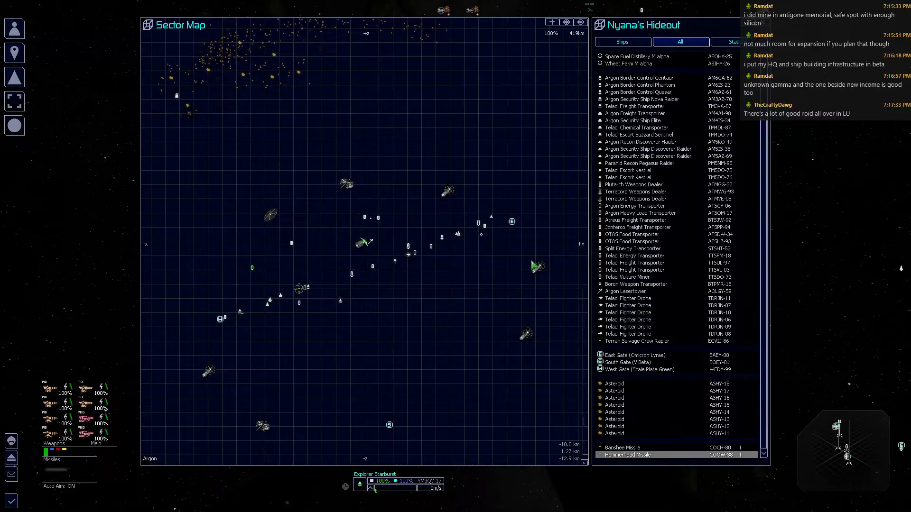
pyautogui.press('Down')
pyautogui.press('Escape')
# Order the Explorer Kestrel to Scan Asteroids, then reopen the sector map.
pyautogui.hotkey('shift', 'c')
pyautogui.press('Return')
pyautogui.press('Down')
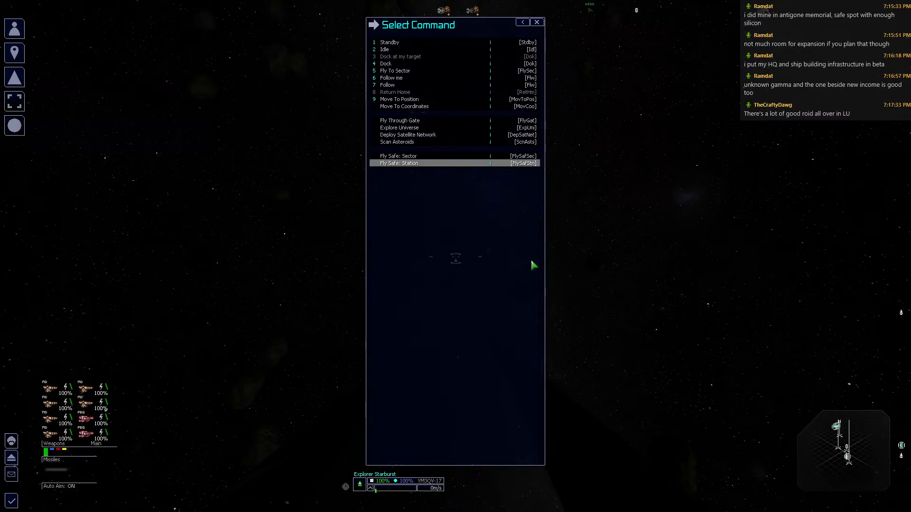
pyautogui.press('Up')
pyautogui.press('Return')
pyautogui.press('Escape')
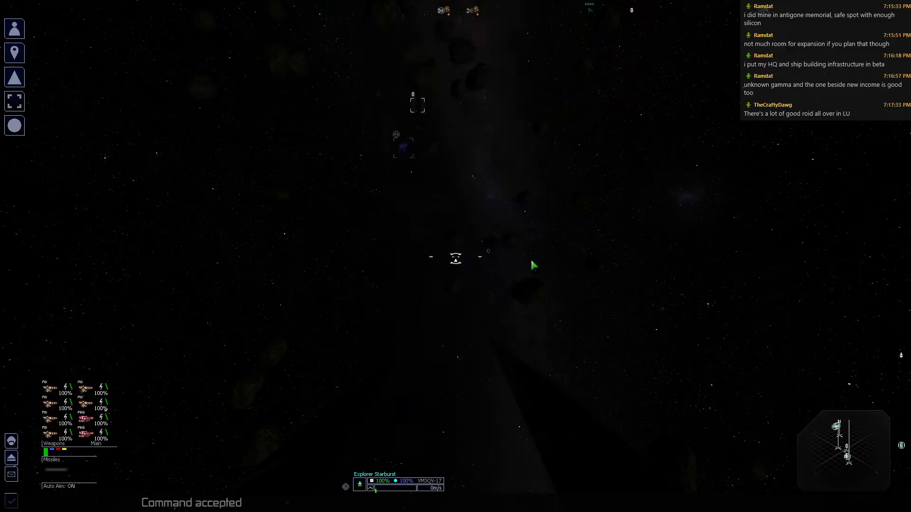
pyautogui.press('.')
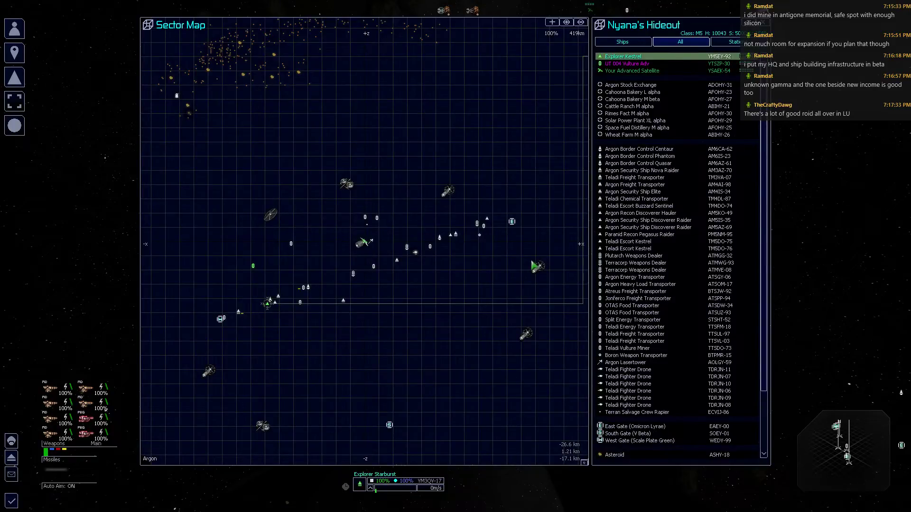
pyautogui.press('Up')
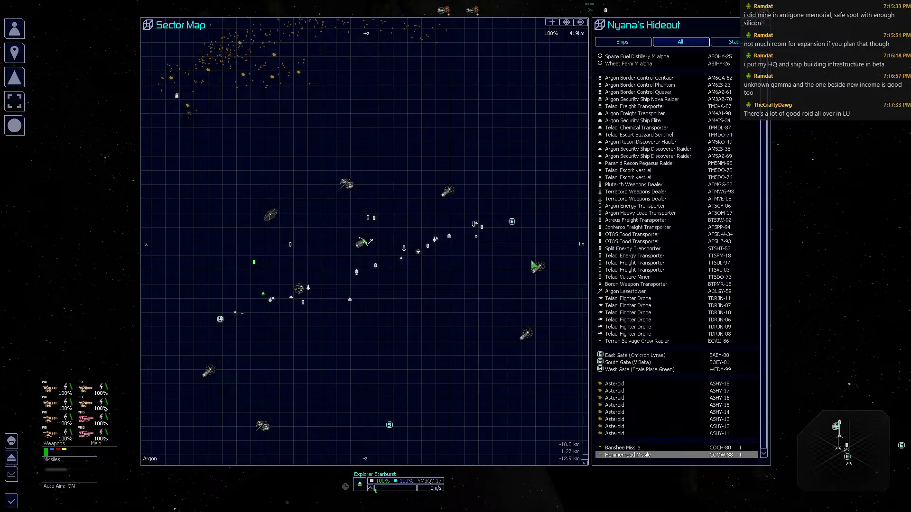
# Flick between the universe map, Terran C sector map and owned property list.
pyautogui.press('Escape')
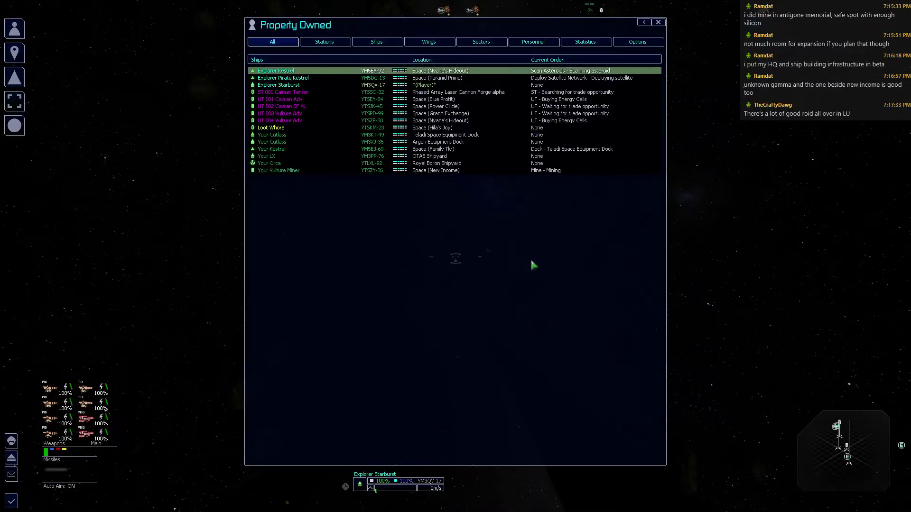
pyautogui.press('Escape')
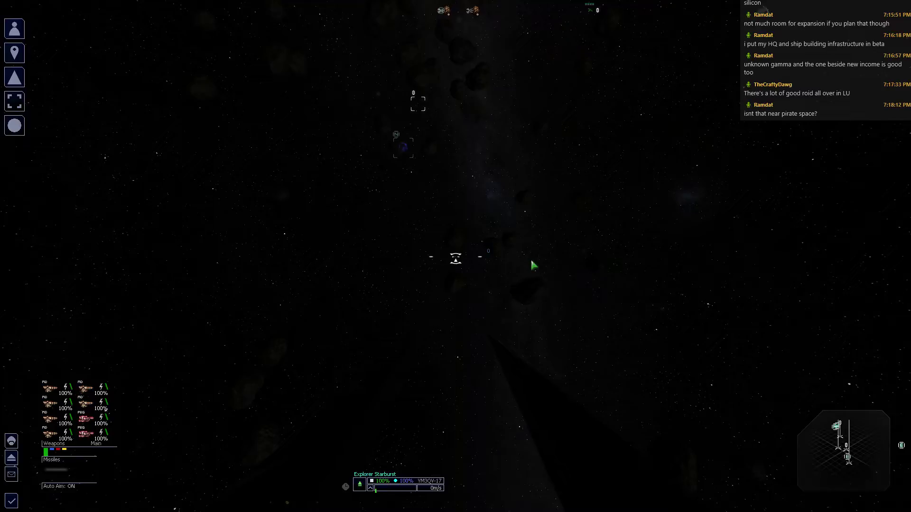
pyautogui.press('m')
pyautogui.press('Escape')
pyautogui.press('n')
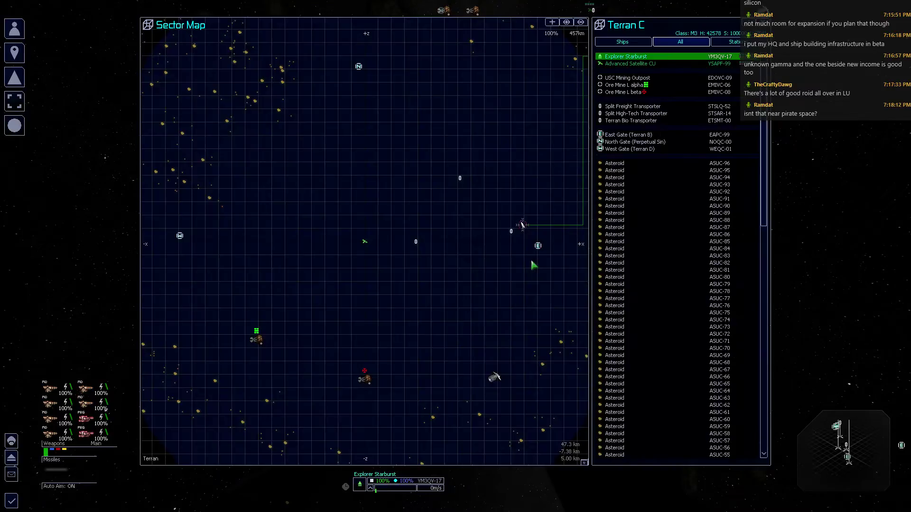
pyautogui.press('Escape')
pyautogui.press('m')
pyautogui.press('Escape')
pyautogui.press('r')
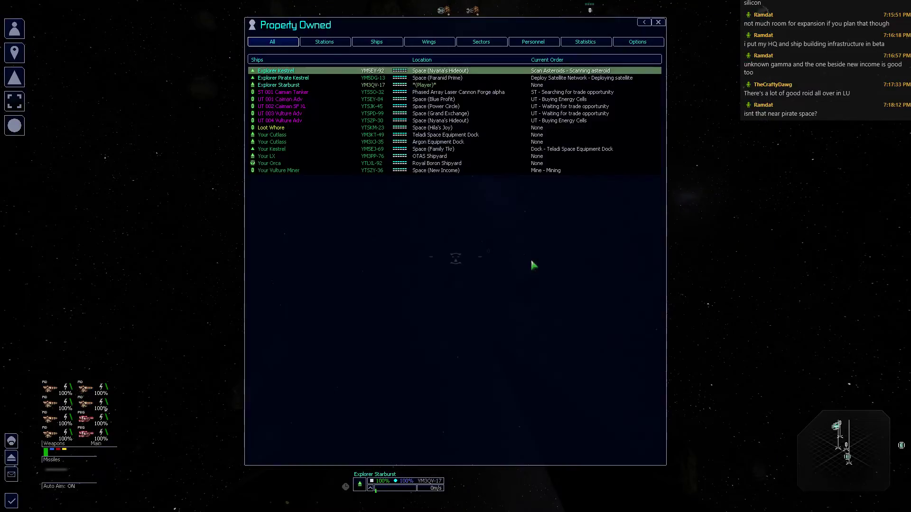
pyautogui.press('m')
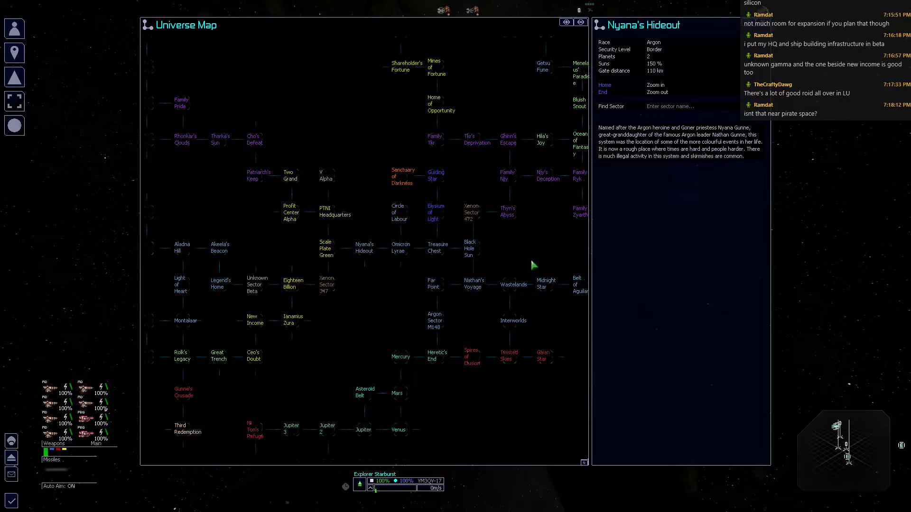
# Scroll Nyana's Hideout object list to the asteroids showing their ore and silicon yields.
pyautogui.press('Home')
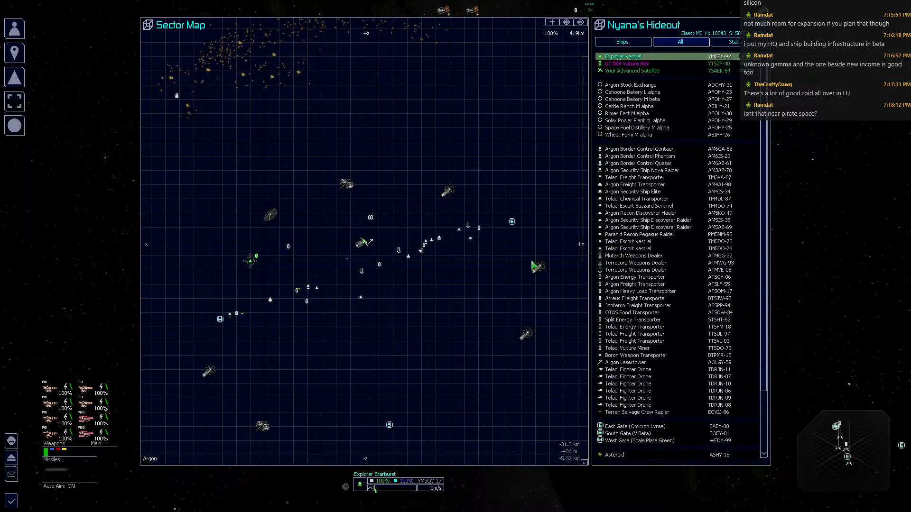
pyautogui.press('pagedown')
pyautogui.press('Up')
pyautogui.press('Up')
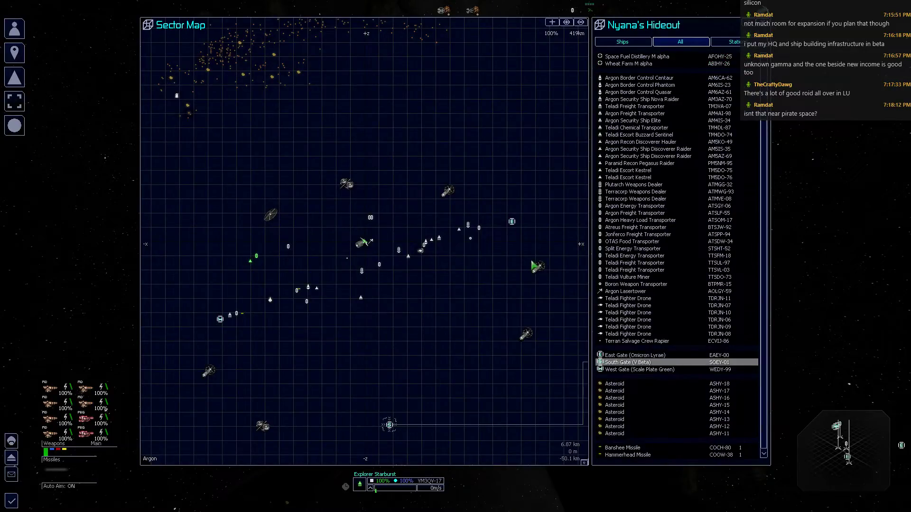
pyautogui.press('End')
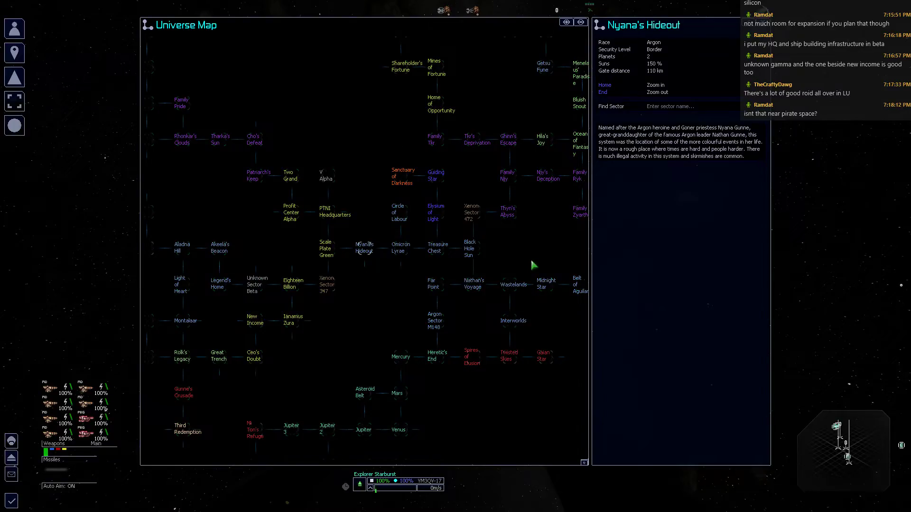
pyautogui.press('r')
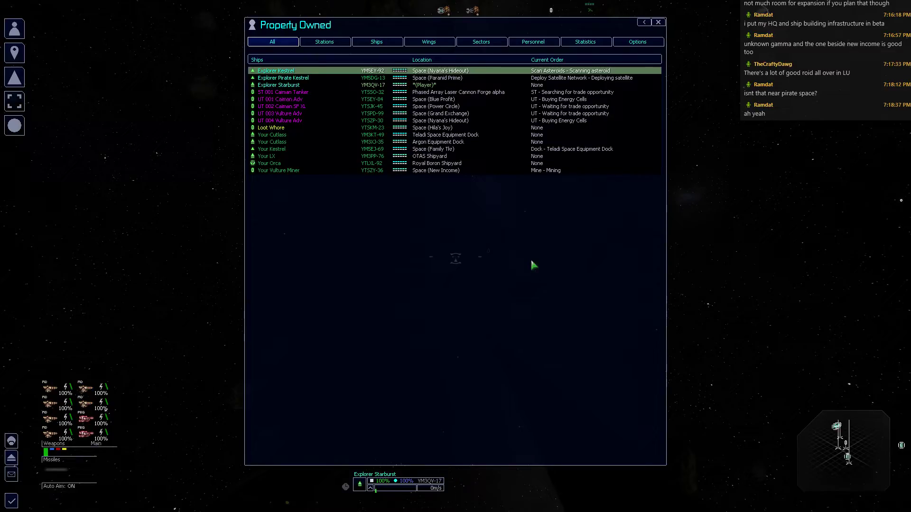
pyautogui.press('Escape')
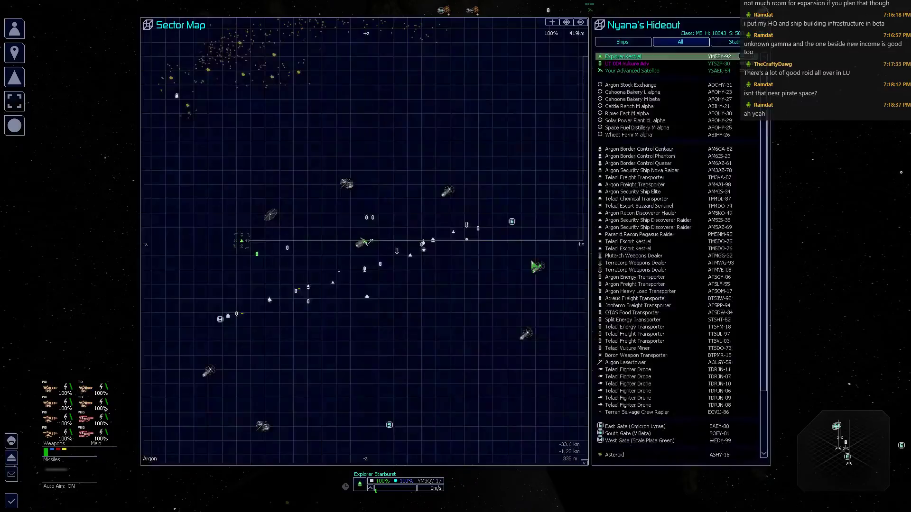
pyautogui.press('Up')
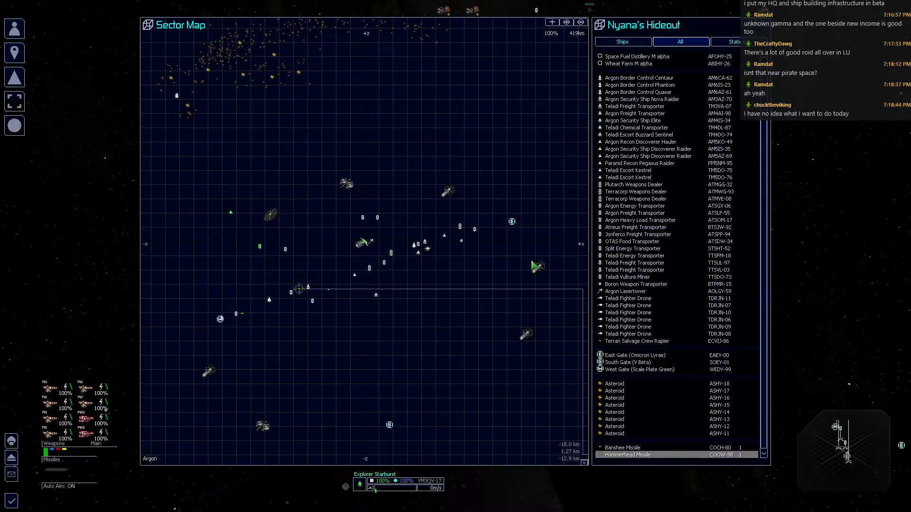
pyautogui.press('Down')
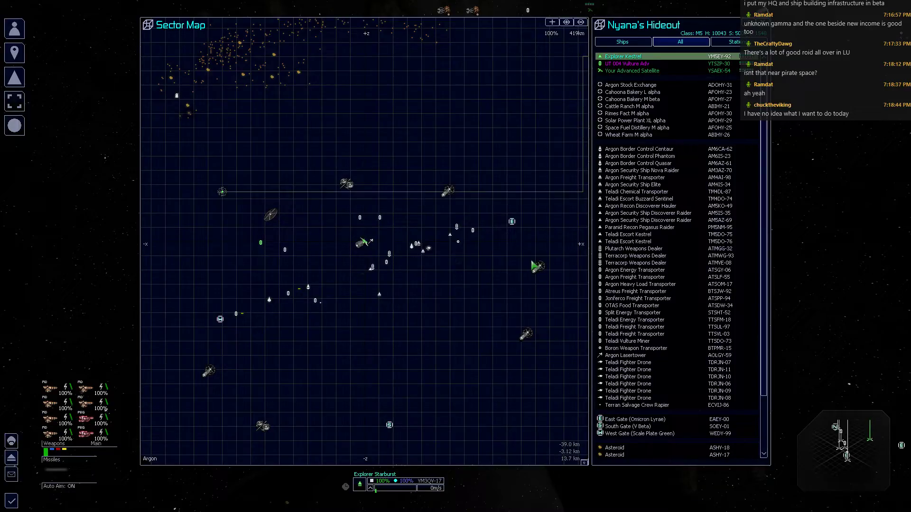
pyautogui.press('pagedown')
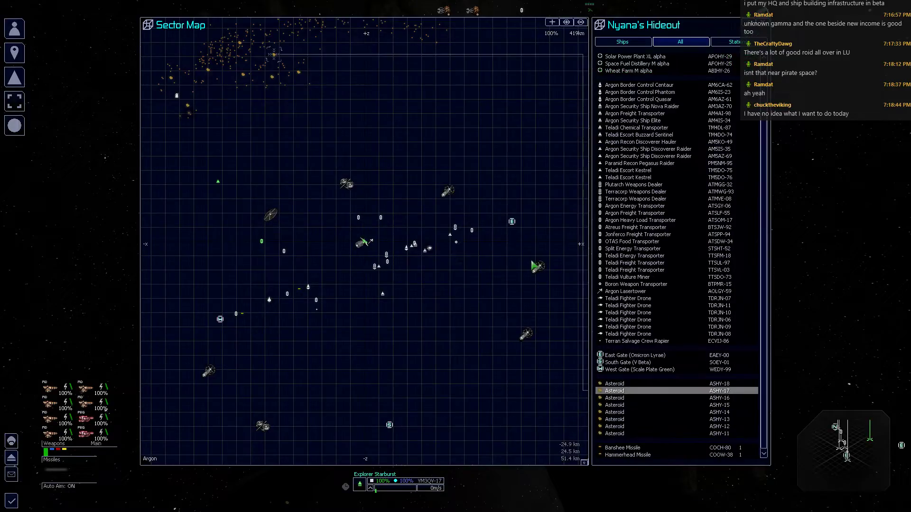
pyautogui.press('pagedown')
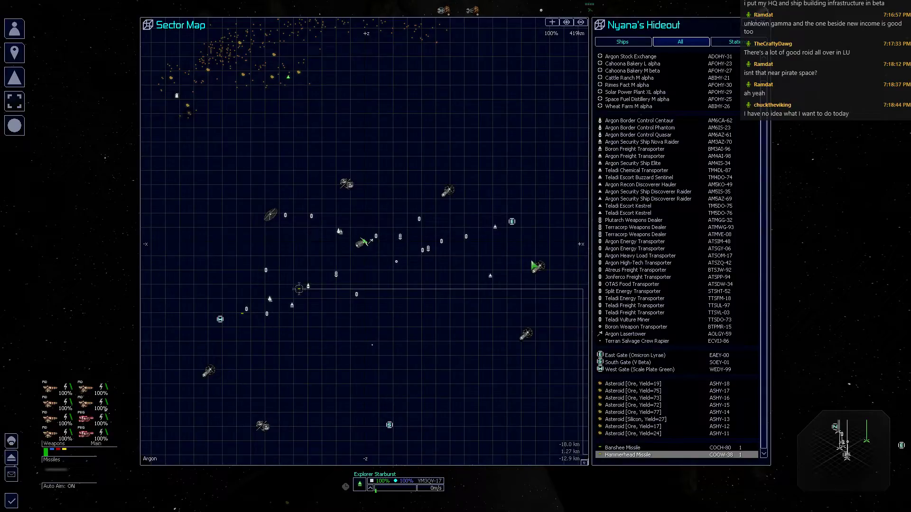
pyautogui.press('r')
# Calculate a Teladi Shield Prod. Facility 1 MJ complex in Saturn Complex Hub, costing 24,941,688 Cr.
pyautogui.press('Escape')
pyautogui.press('h')
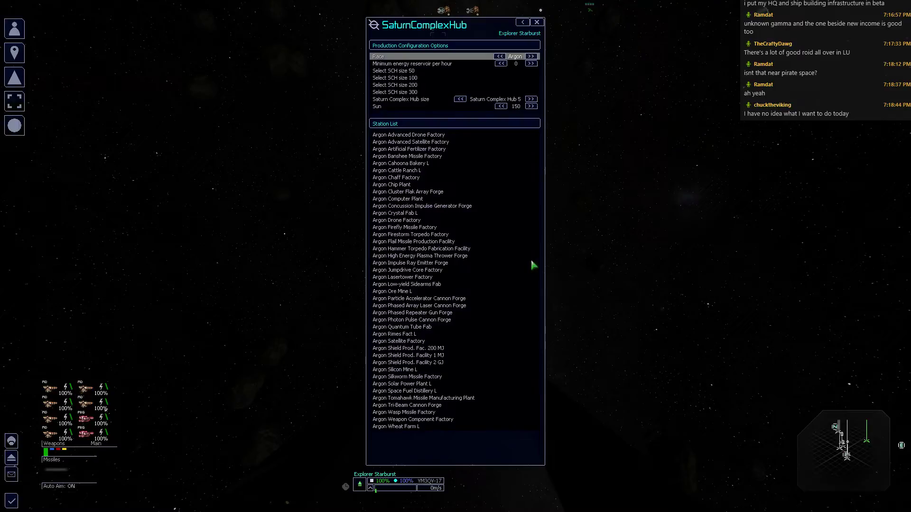
pyautogui.press('Right')
pyautogui.press('Right')
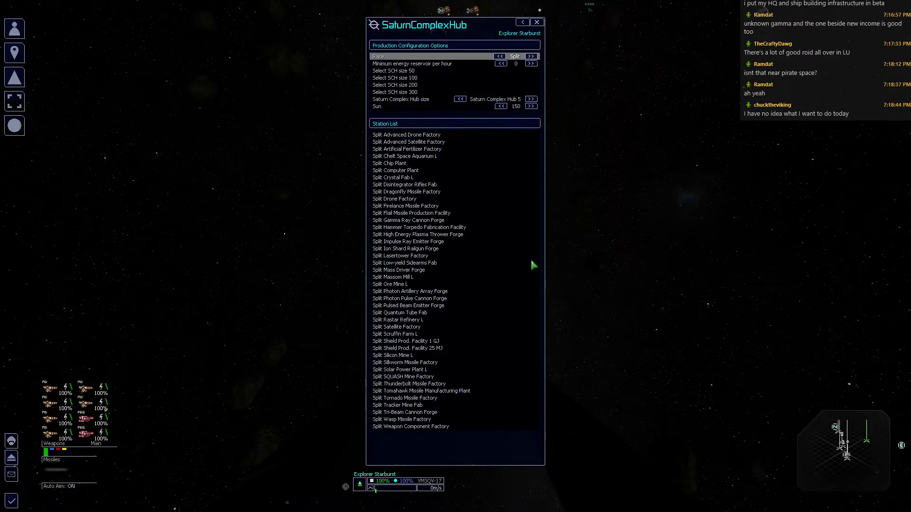
pyautogui.press('Right')
pyautogui.press('Right')
pyautogui.press('Down')
pyautogui.press('Down')
pyautogui.press('Down')
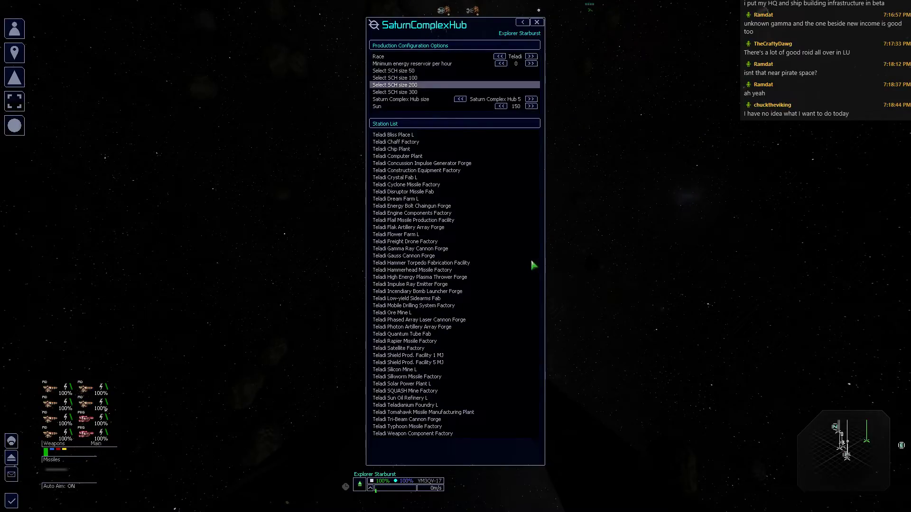
pyautogui.press('Down')
pyautogui.press('Down')
pyautogui.press('Down')
pyautogui.press('Down')
pyautogui.press('Down')
pyautogui.press('Down')
pyautogui.press('Down')
pyautogui.press('Down')
pyautogui.press('Down')
pyautogui.press('Down')
pyautogui.press('Down')
pyautogui.press('Down')
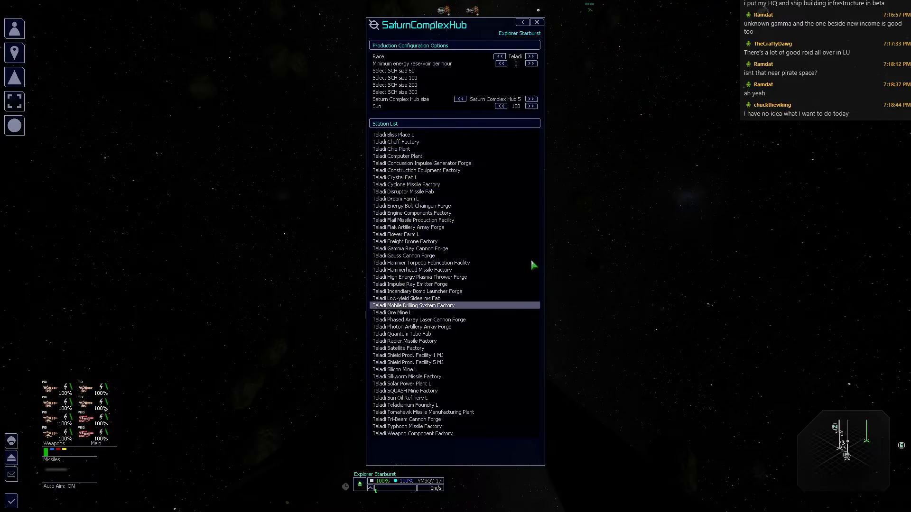
pyautogui.press('Down')
pyautogui.press('Down')
pyautogui.press('Down')
pyautogui.press('Return')
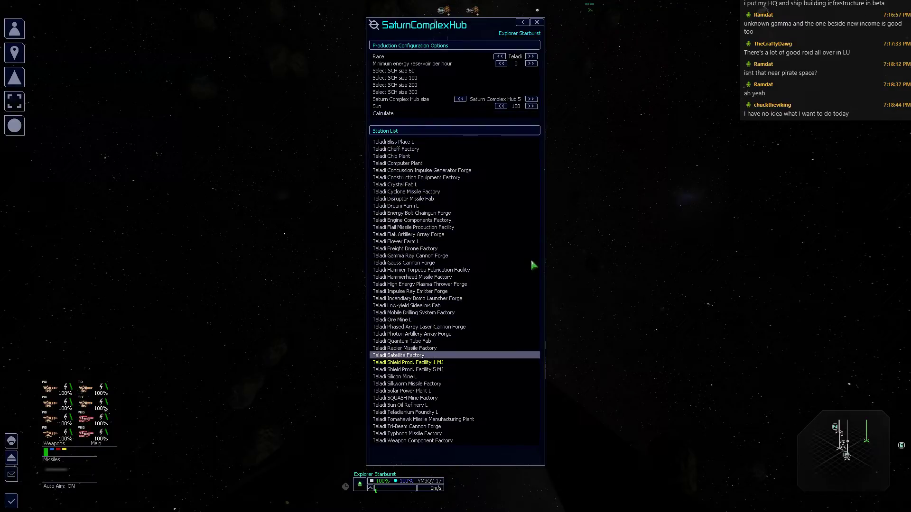
pyautogui.press('pageup')
pyautogui.press('Down')
pyautogui.press('Down')
pyautogui.press('Down')
pyautogui.press('Down')
pyautogui.press('Down')
pyautogui.press('Down')
pyautogui.press('Down')
pyautogui.press('Return')
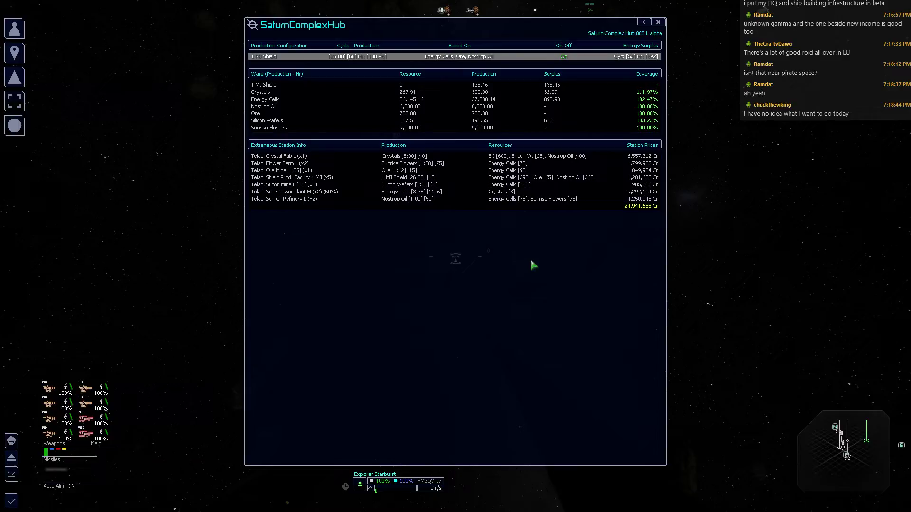
# Step down through the Teladi shield complex production summary rows.
pyautogui.press('Down')
pyautogui.press('Down')
pyautogui.press('Down')
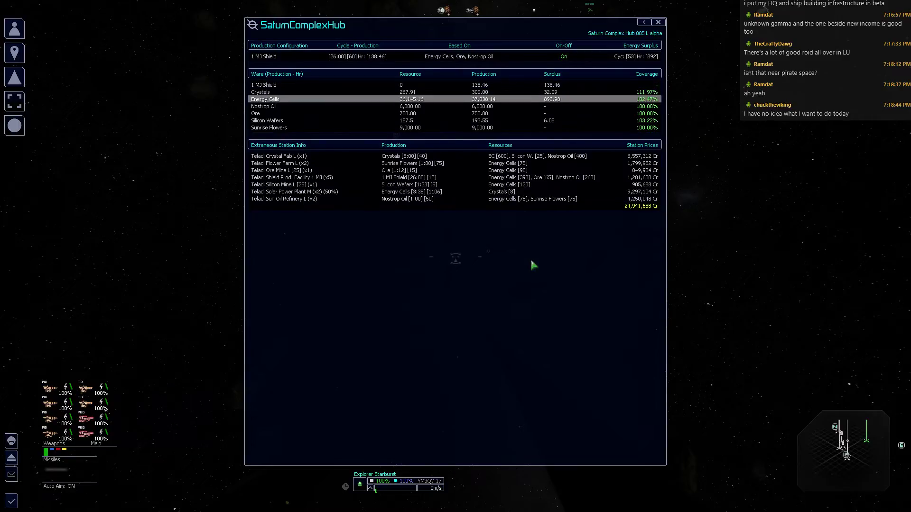
pyautogui.press('Down')
pyautogui.press('Down')
pyautogui.press('Down')
pyautogui.press('Down')
pyautogui.press('Down')
pyautogui.press('Down')
pyautogui.press('Down')
pyautogui.press('Down')
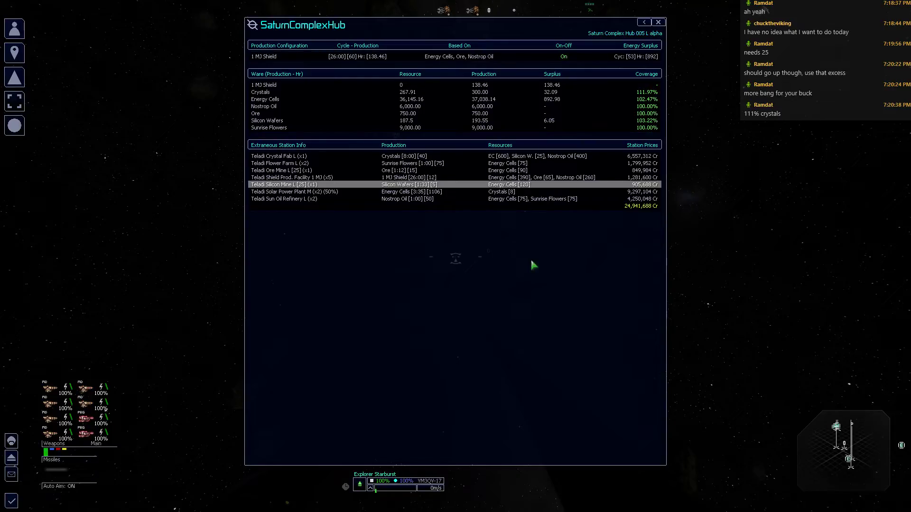
# Calculate a size-6 Teladi 1 MJ shield hub and view its 30,400,756 Cr results.
pyautogui.press('Escape')
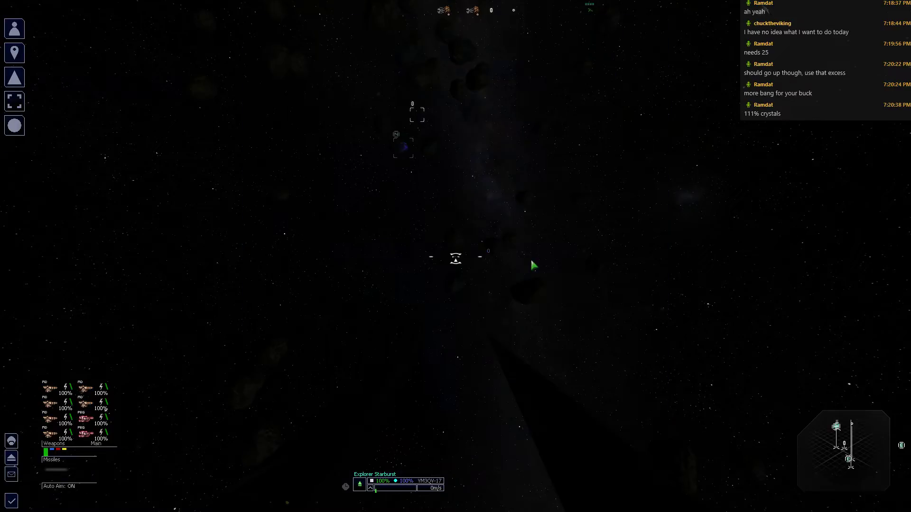
pyautogui.press('Down')
pyautogui.press('Down')
pyautogui.press('Down')
pyautogui.press('Down')
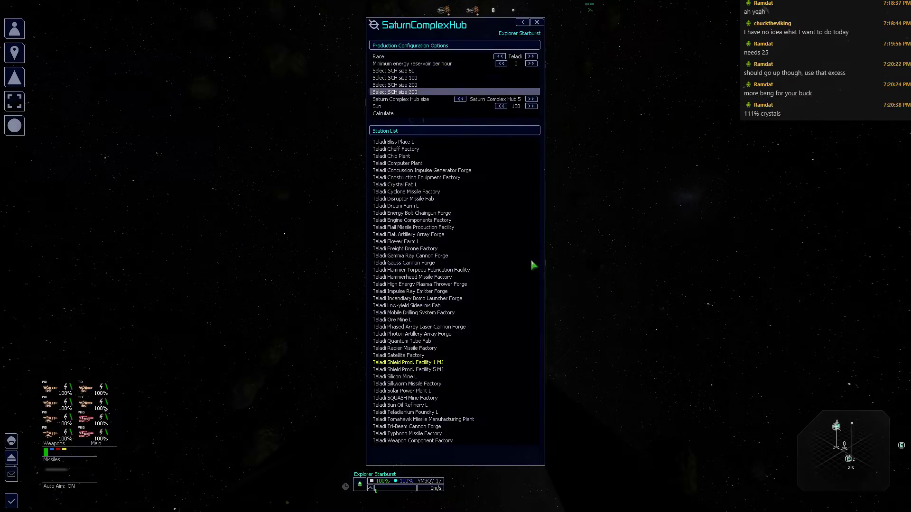
pyautogui.press('Down')
pyautogui.press('Right')
pyautogui.press('Down')
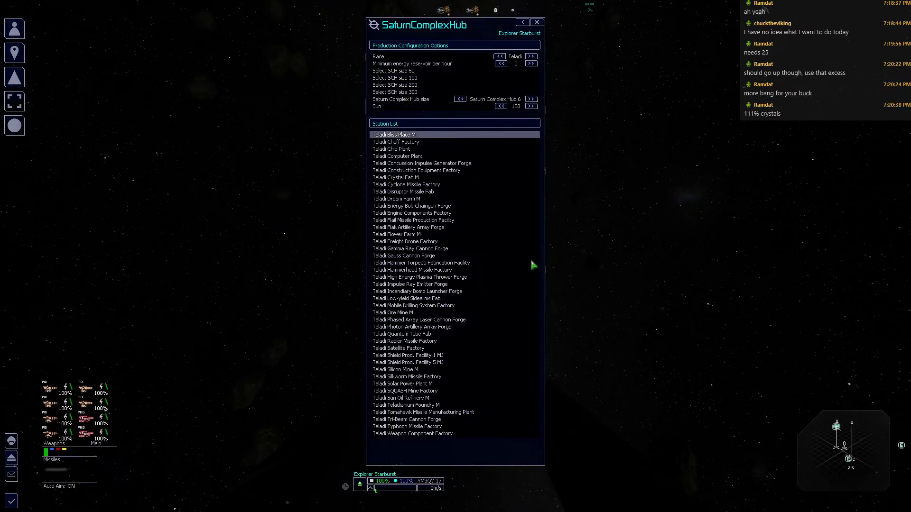
pyautogui.click(441, 356)
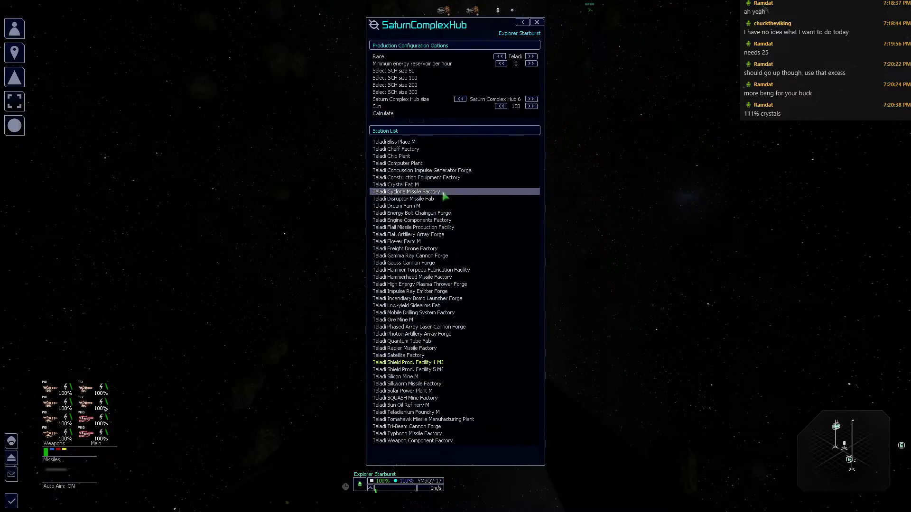
pyautogui.press('Escape')
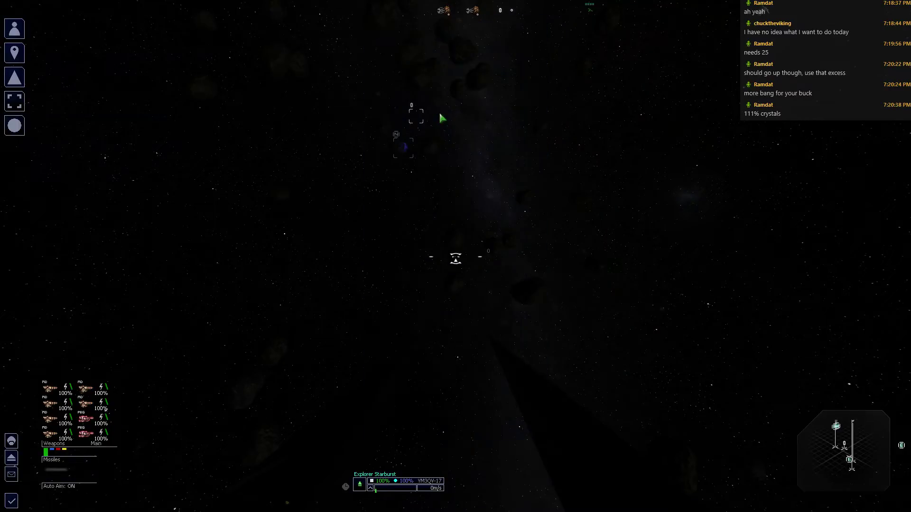
pyautogui.press('Return')
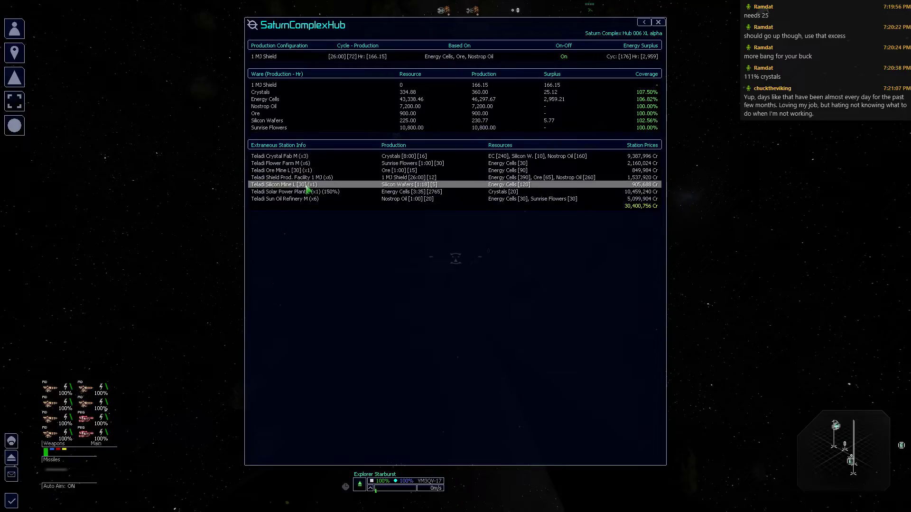
pyautogui.click(307, 186)
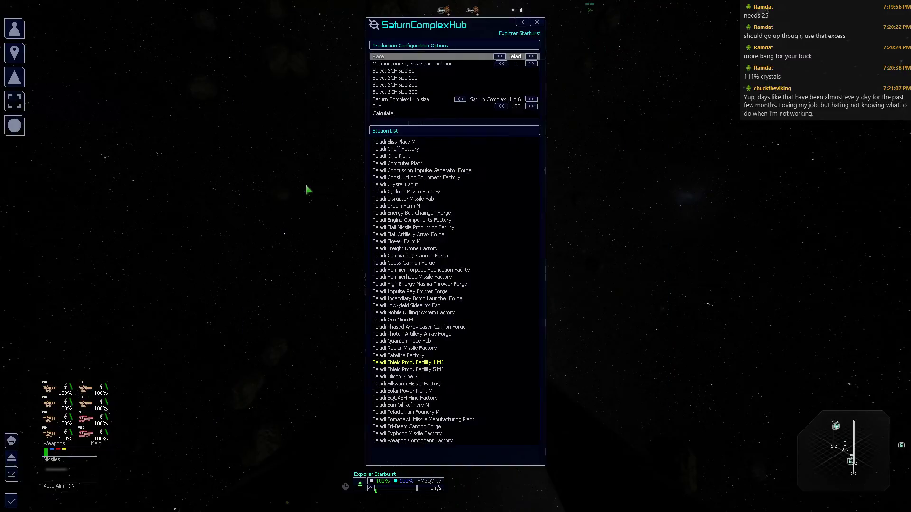
# Open the Explorer Kestrel's sector map from the owned property list.
pyautogui.press('Escape')
pyautogui.press('Escape')
pyautogui.press('.')
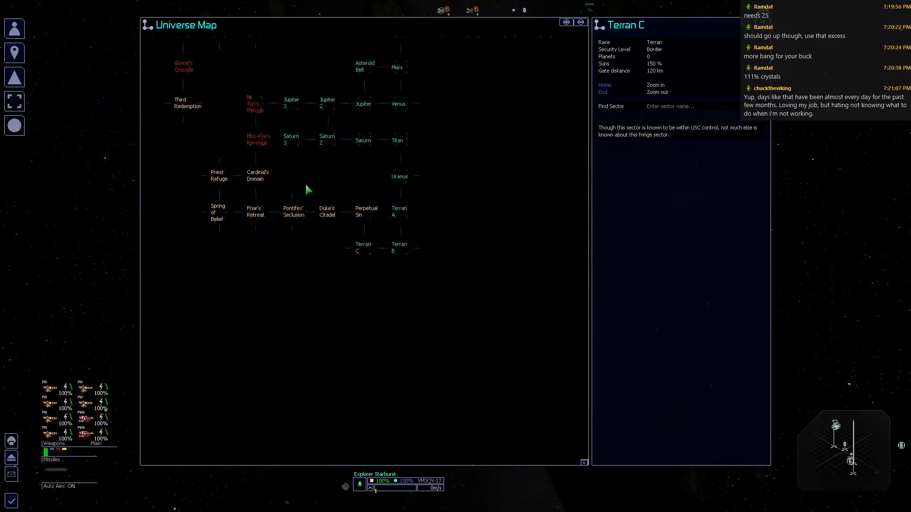
pyautogui.press('r')
pyautogui.press('Down')
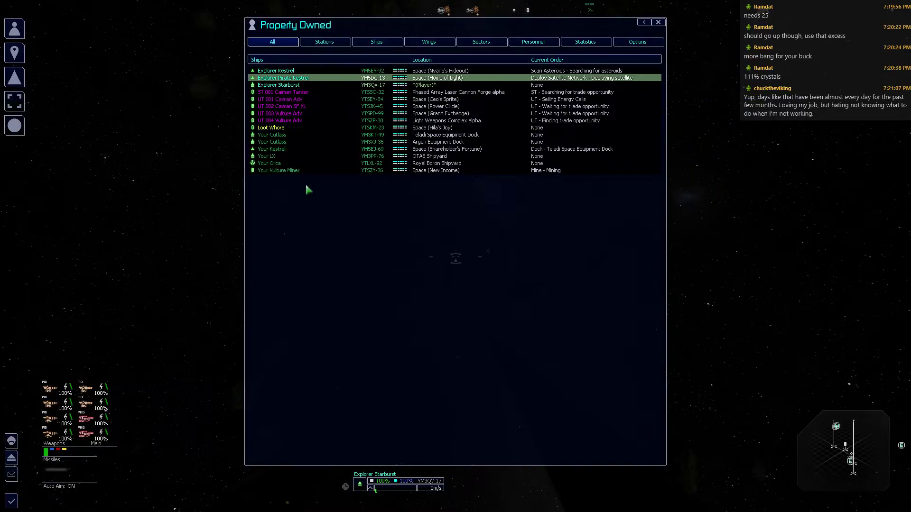
pyautogui.press('Up')
pyautogui.press('Return')
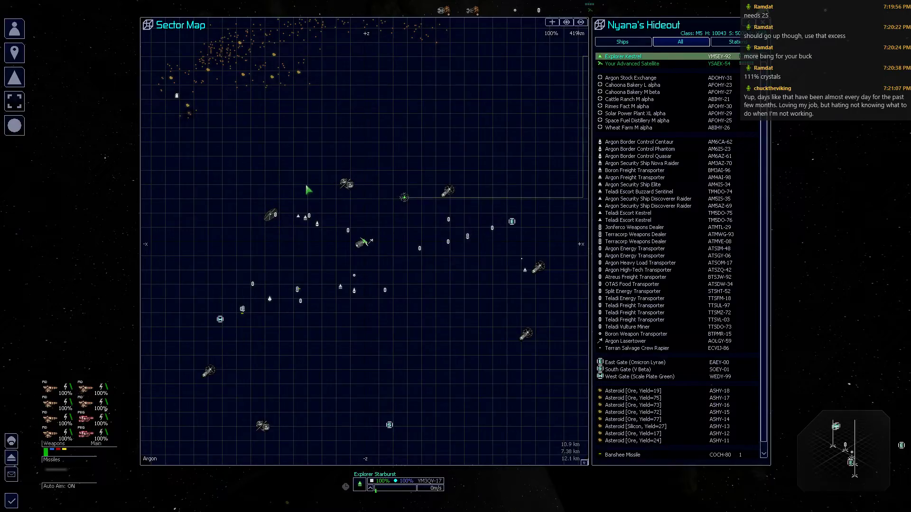
pyautogui.press('r')
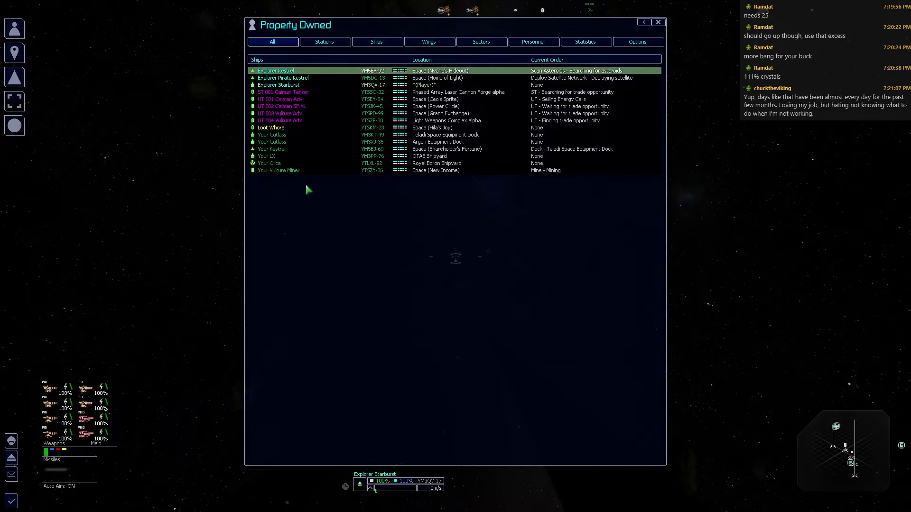
# Switch between the Omicron Lyrae and Nyana's Hideout sector maps, ending on Omicron Lyrae.
pyautogui.press(',')
pyautogui.press('Right')
pyautogui.press('Return')
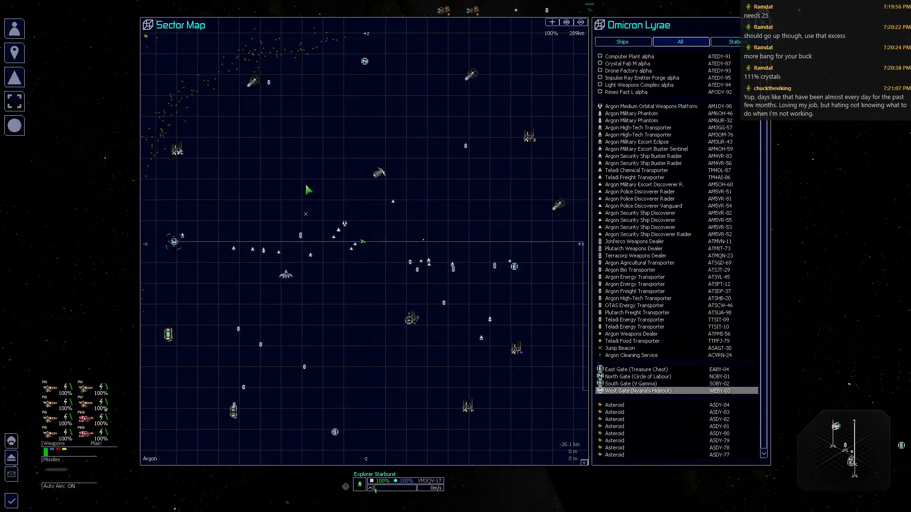
pyautogui.press('pagedown')
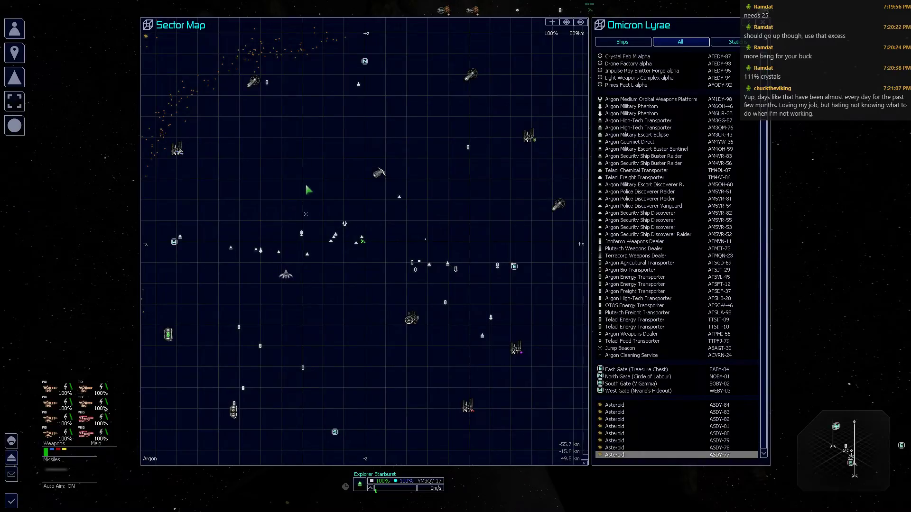
pyautogui.press('Escape')
pyautogui.press('Left')
pyautogui.press('Return')
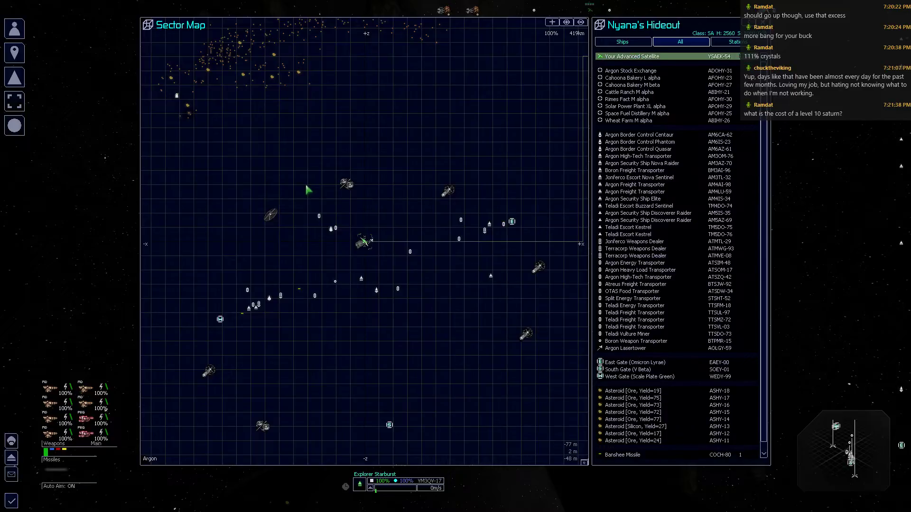
pyautogui.press(',')
pyautogui.press('Return')
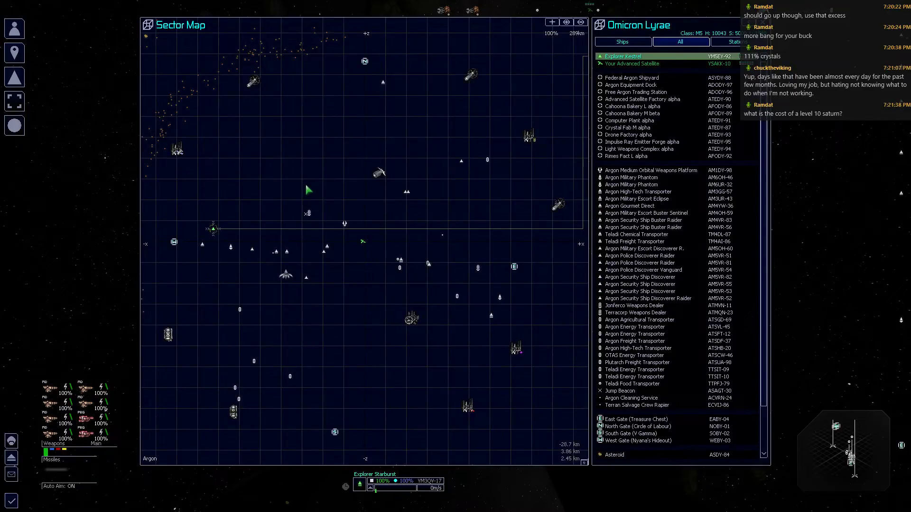
pyautogui.scroll(-1, 307, 189)
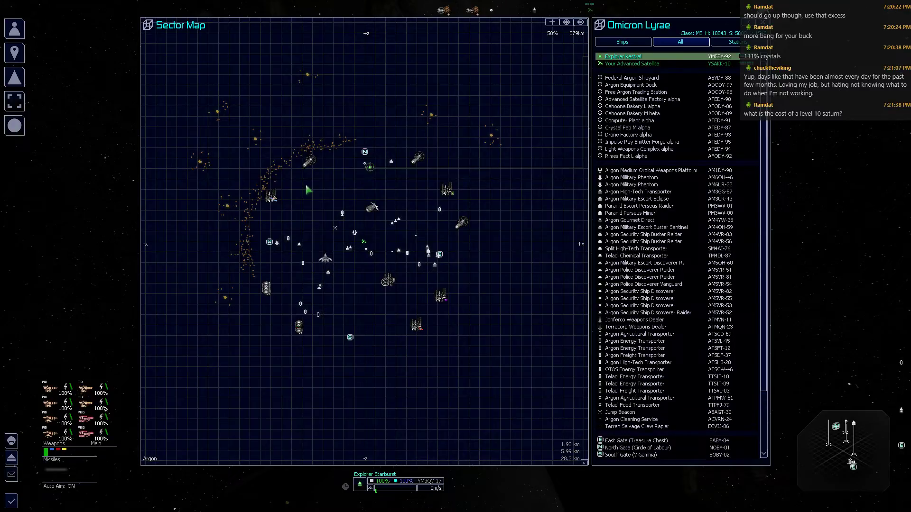
pyautogui.press('Up')
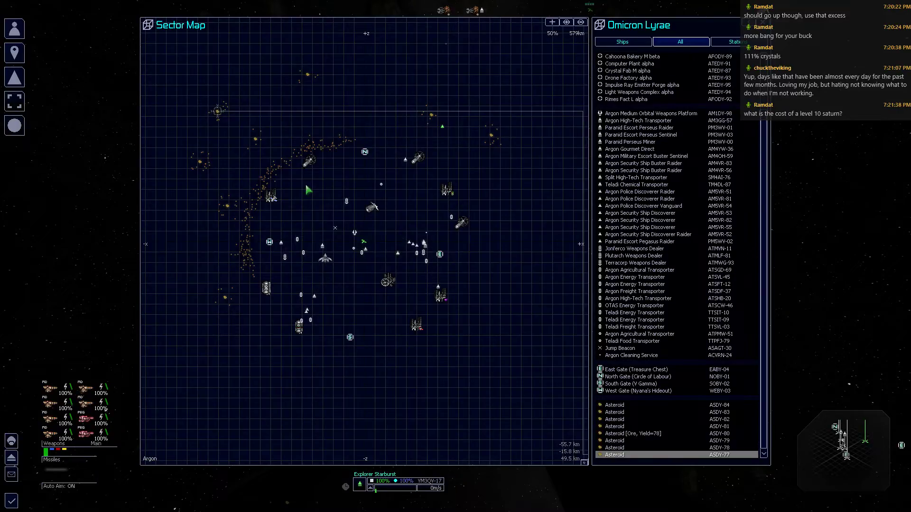
# Calculate a size-10 Teladi 1 MJ shield hub totalling 48,127,704 Cr, then close the planner.
pyautogui.press('Escape')
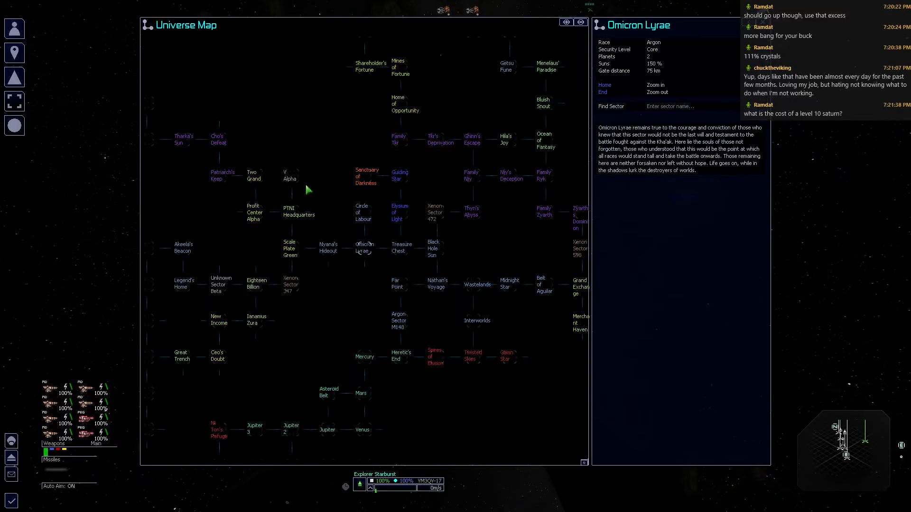
pyautogui.press('Escape')
pyautogui.press('Escape')
pyautogui.hotkey('shift', 's')
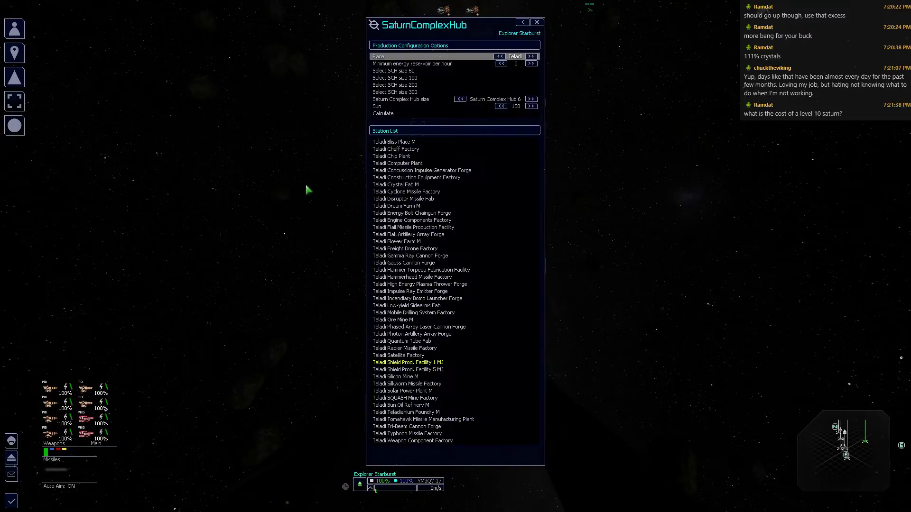
pyautogui.press('Down')
pyautogui.press('Down')
pyautogui.press('Down')
pyautogui.press('Down')
pyautogui.press('Right')
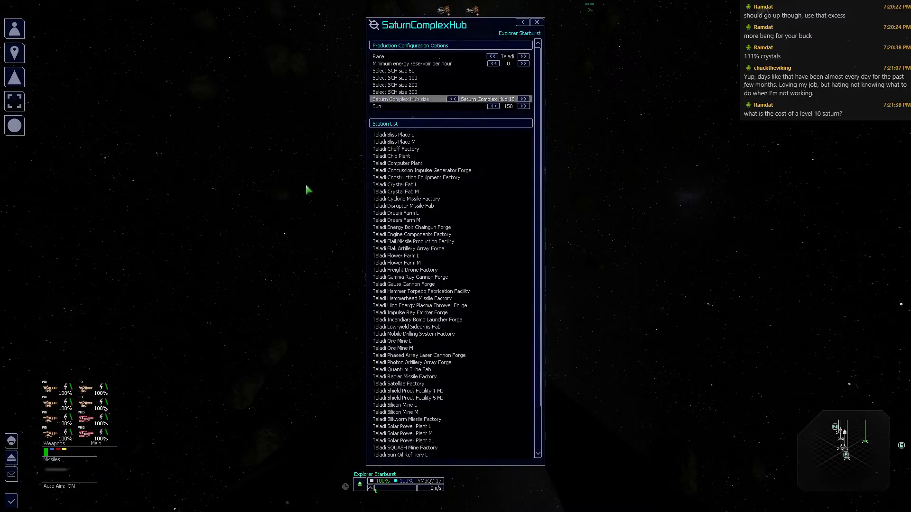
pyautogui.click(436, 397)
pyautogui.click(399, 115)
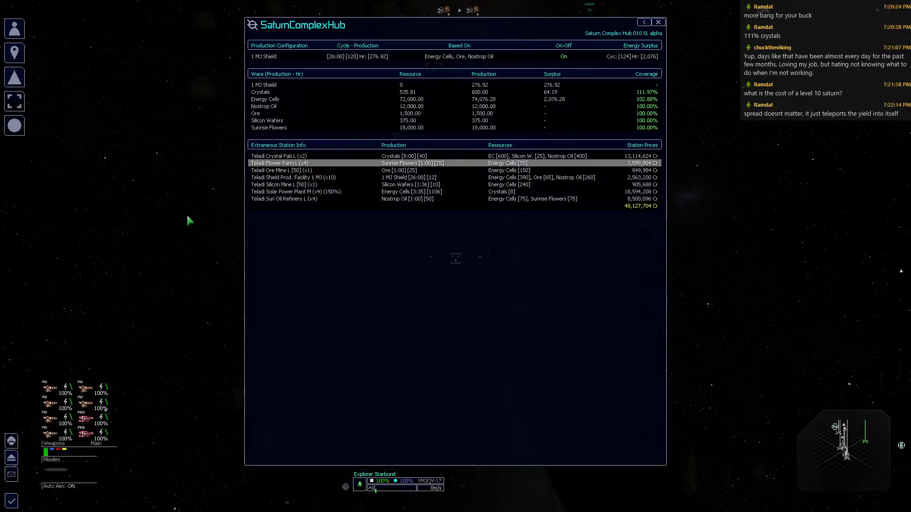
pyautogui.press('Return')
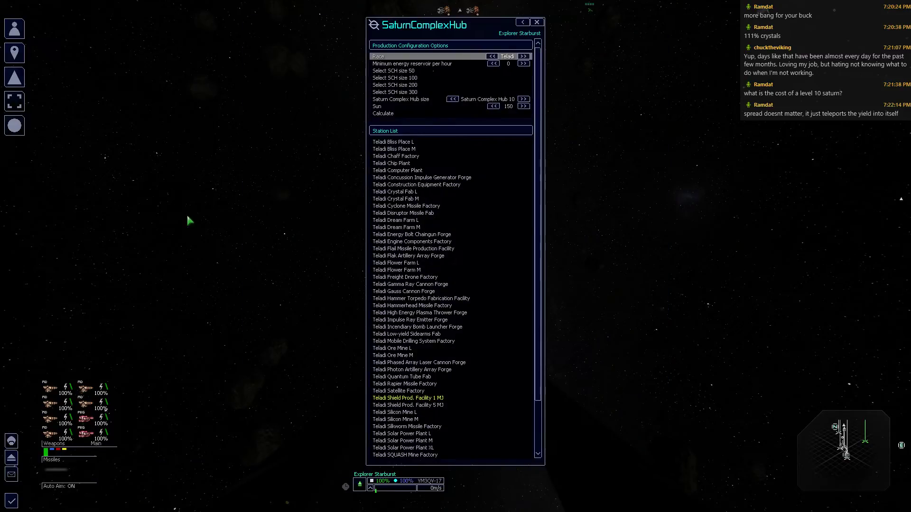
pyautogui.press('Escape')
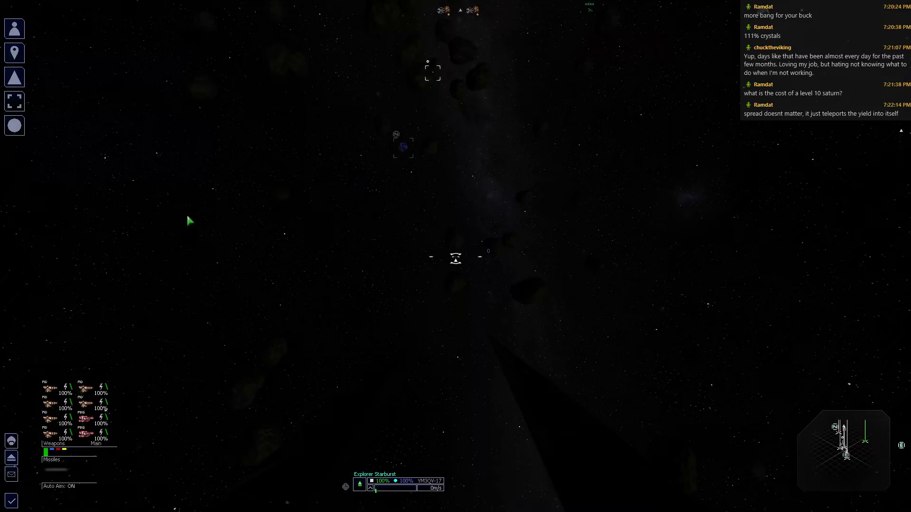
# Open the Explorer Kestrel's Omicron Lyrae sector map from owned ships and browse its objects.
pyautogui.press('u')
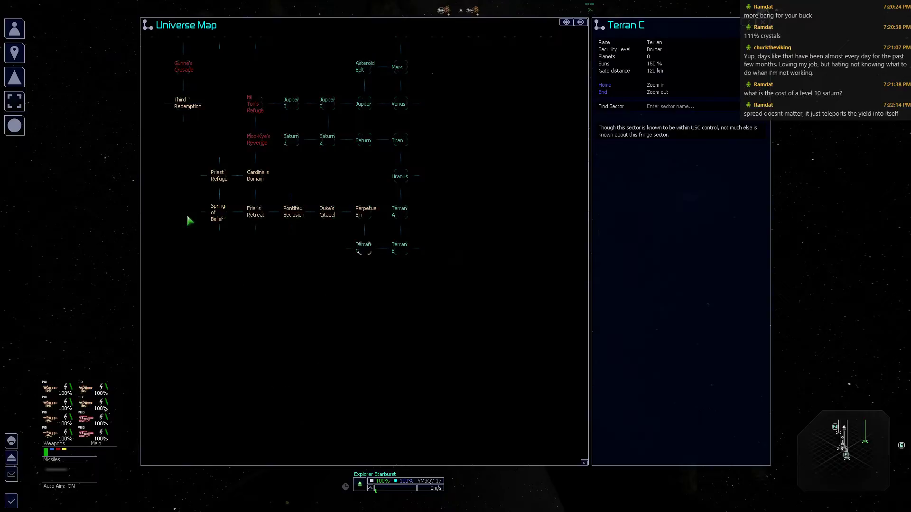
pyautogui.press('Escape')
pyautogui.press('r')
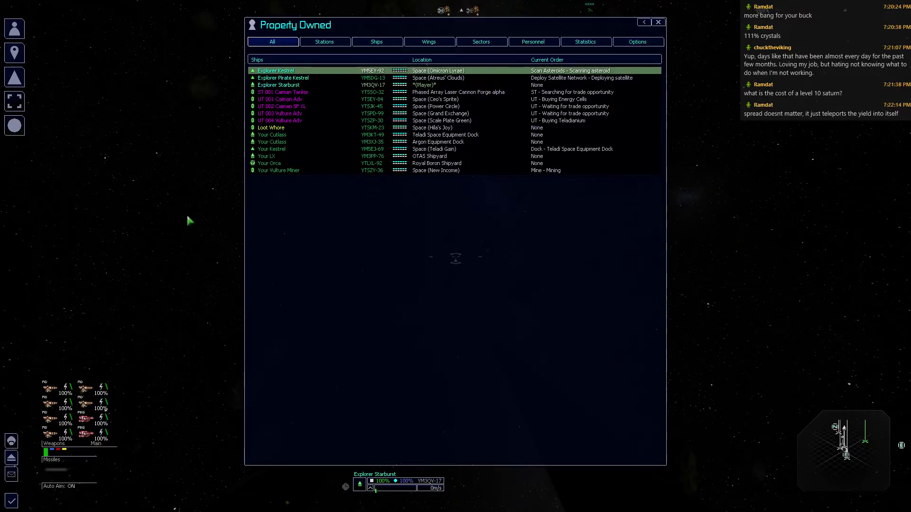
pyautogui.press('.')
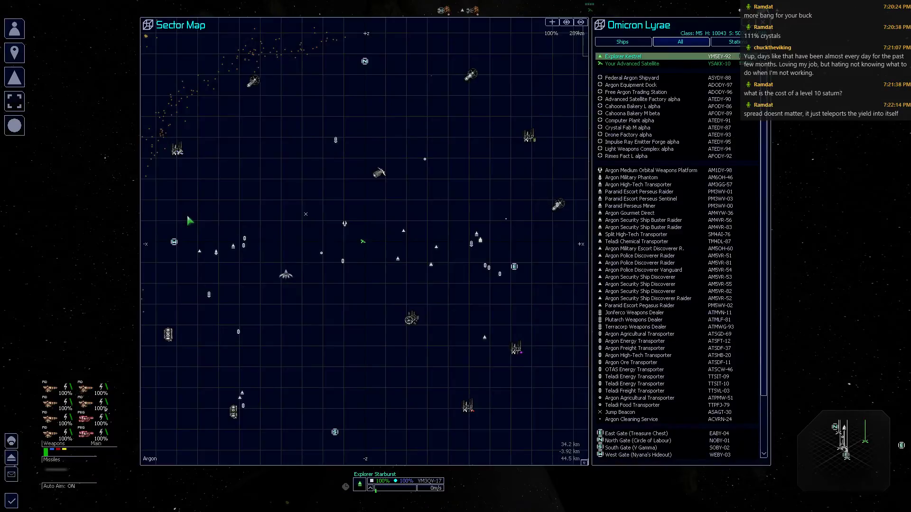
pyautogui.scroll(-1, 189, 221)
pyautogui.press('End')
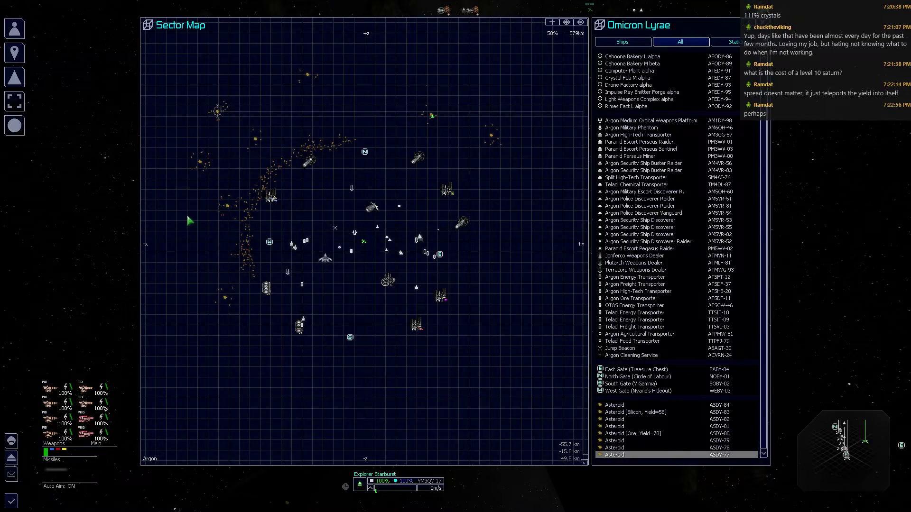
pyautogui.press('Escape')
# Calculate a size-7 Teladi 1 MJ shield hub in Saturn Complex Hub.
pyautogui.press('r')
pyautogui.press('Escape')
pyautogui.hotkey('shift', 's')
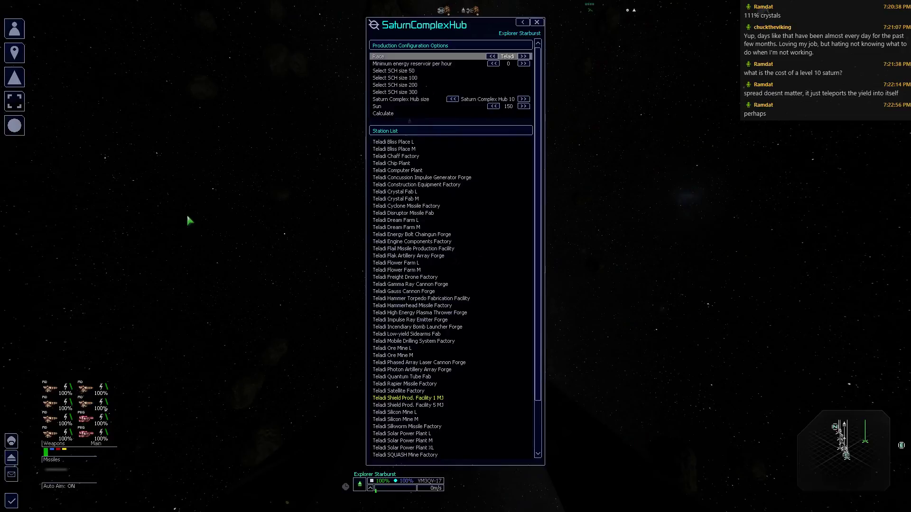
pyautogui.press('Down')
pyautogui.press('Down')
pyautogui.press('Down')
pyautogui.press('Down')
pyautogui.press('Down')
pyautogui.press('Left')
pyautogui.press('Left')
pyautogui.press('Left')
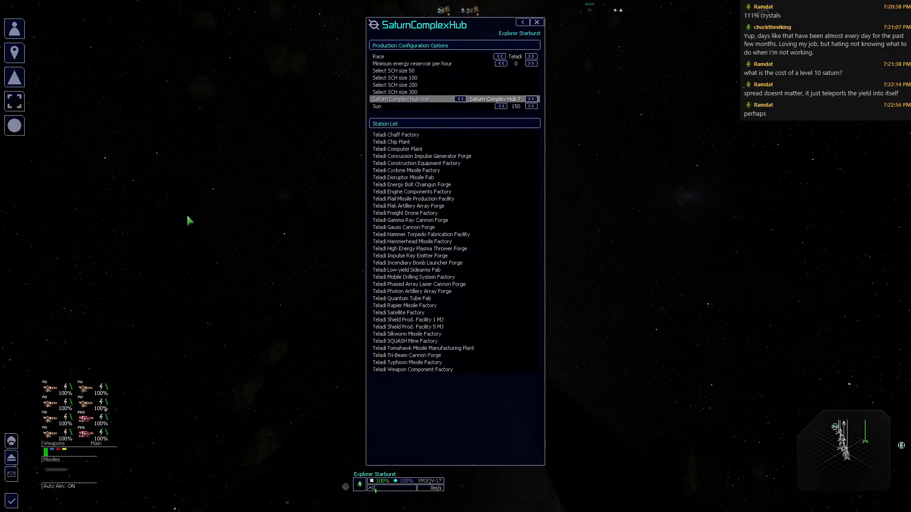
pyautogui.click(377, 326)
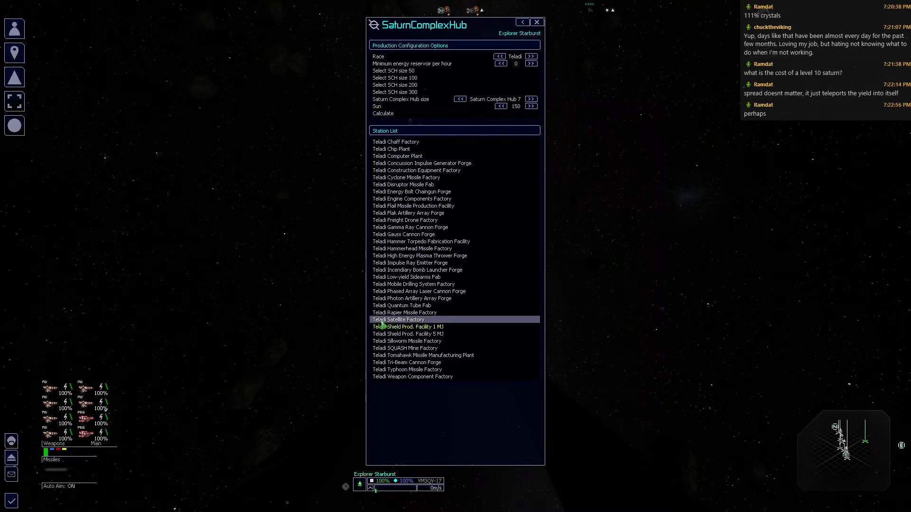
pyautogui.click(401, 114)
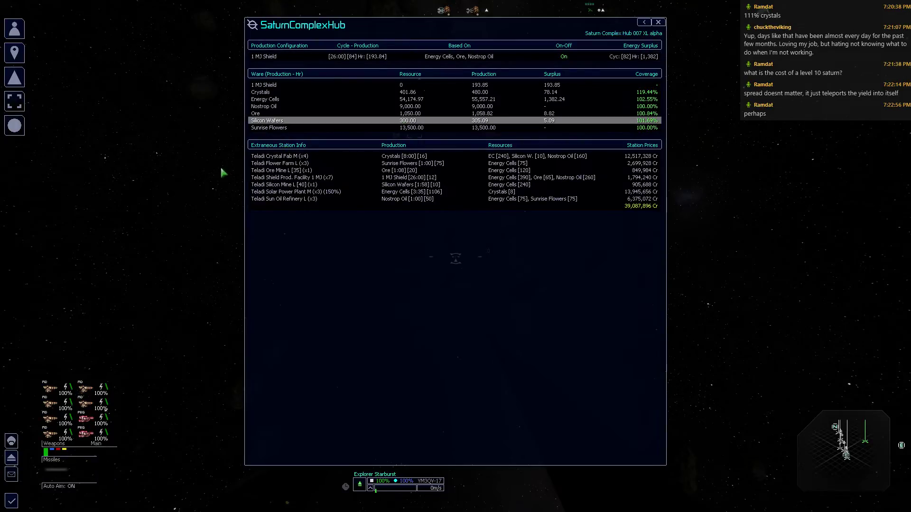
pyautogui.press('Escape')
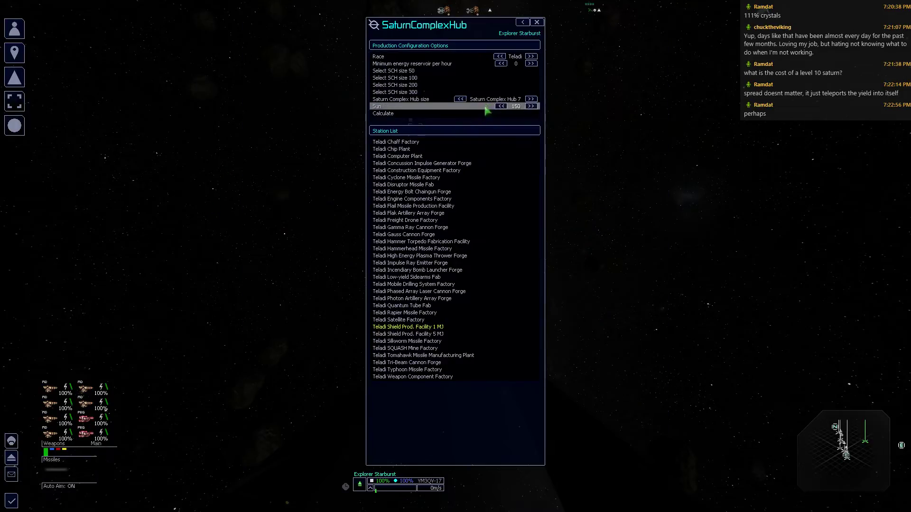
# Recalculate the hub at size 8, then at size 9, totalling 47,871,384 Cr.
pyautogui.click(531, 99)
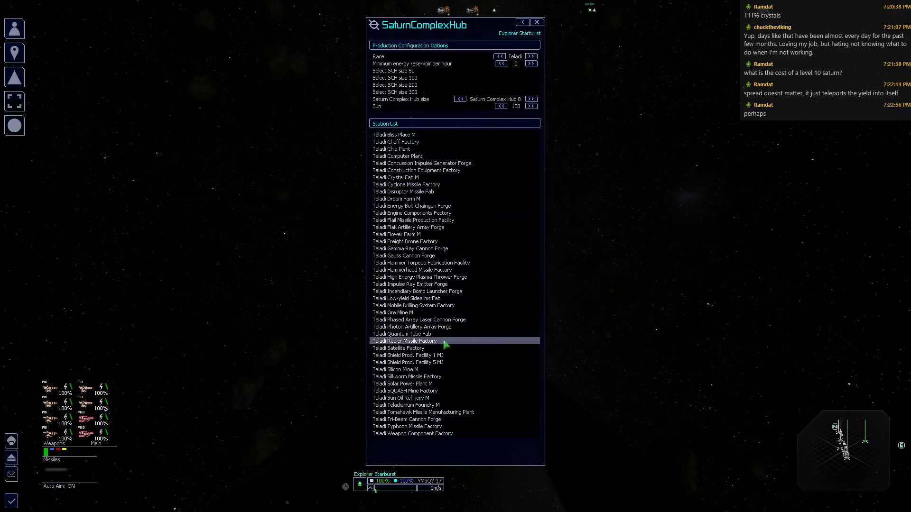
pyautogui.click(442, 355)
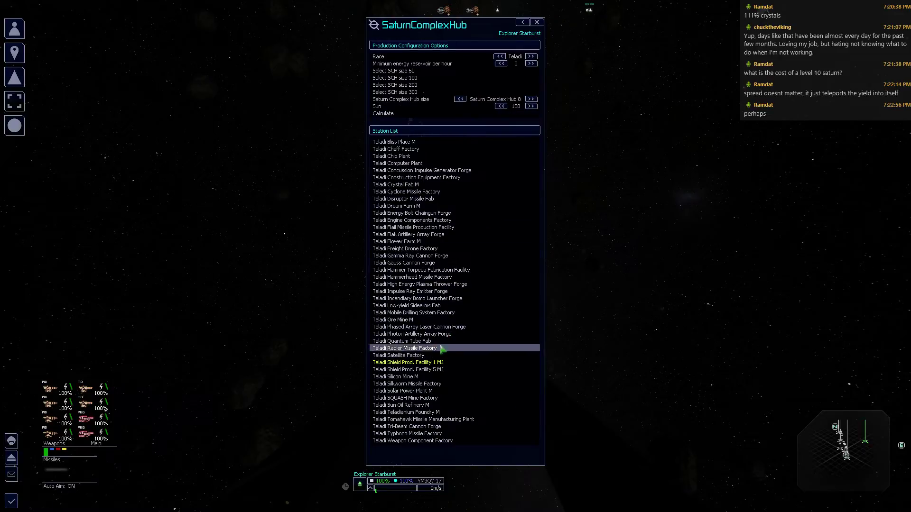
pyautogui.click(415, 115)
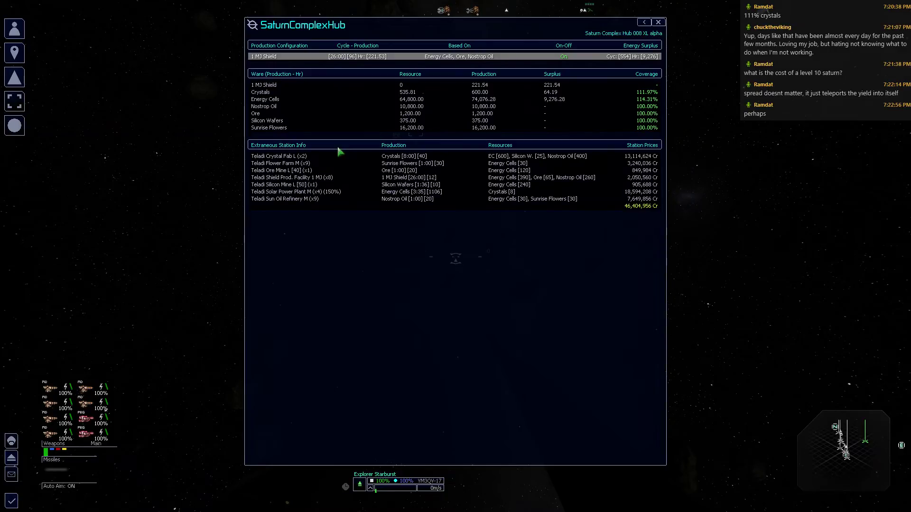
pyautogui.click(339, 151)
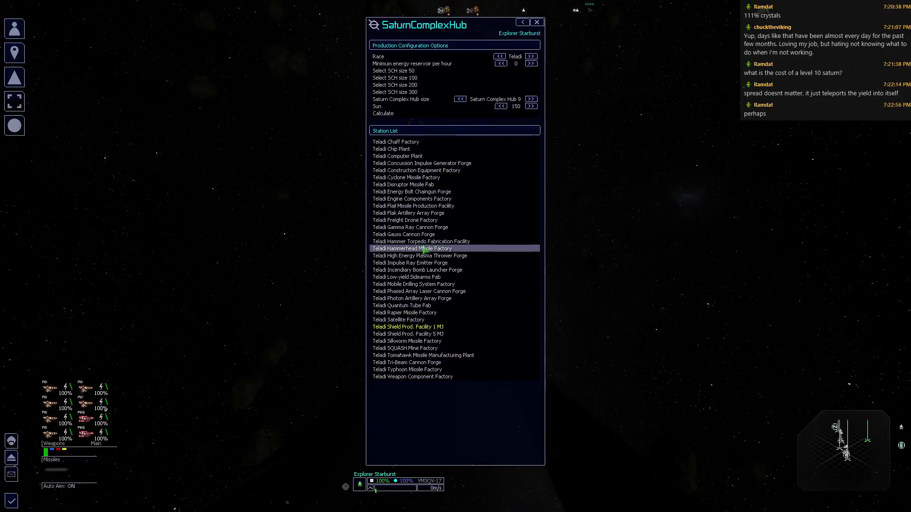
pyautogui.press('Escape')
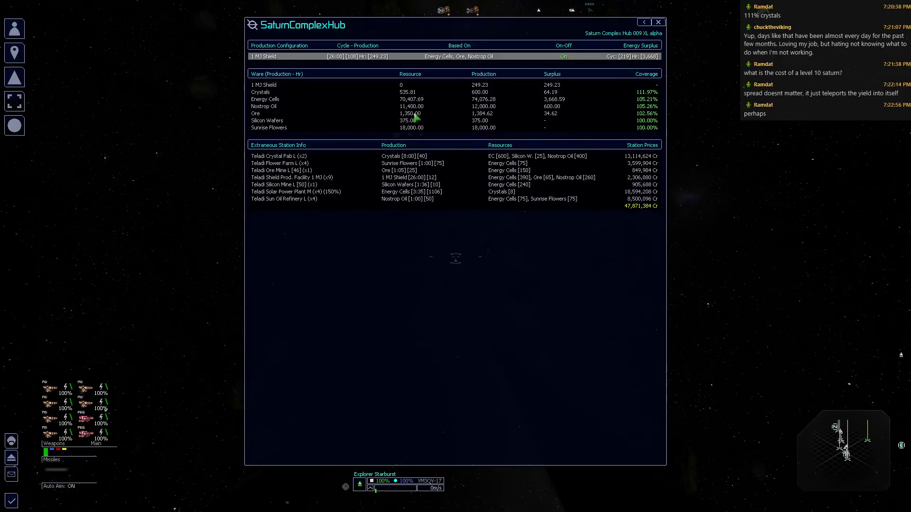
# Calculate a size-11 Saturn Complex Hub that produces 1 MJ shields.
pyautogui.press('Escape')
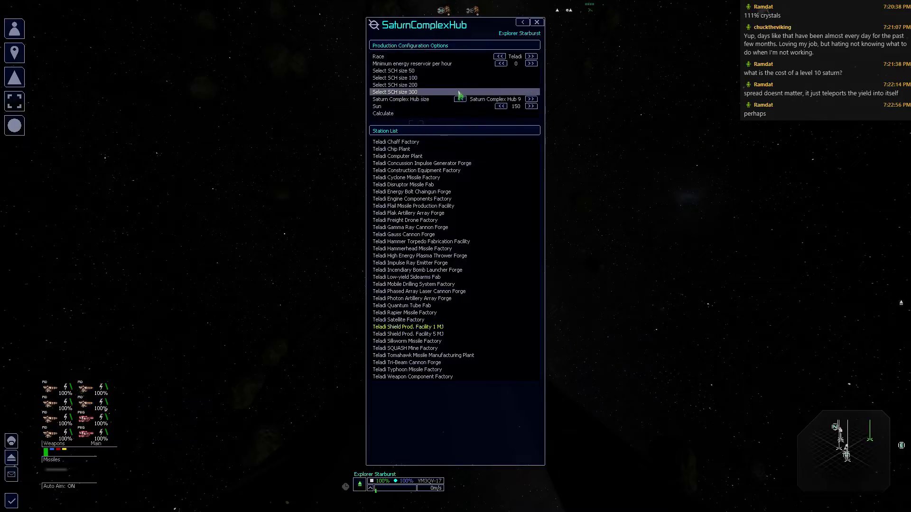
pyautogui.click(461, 100)
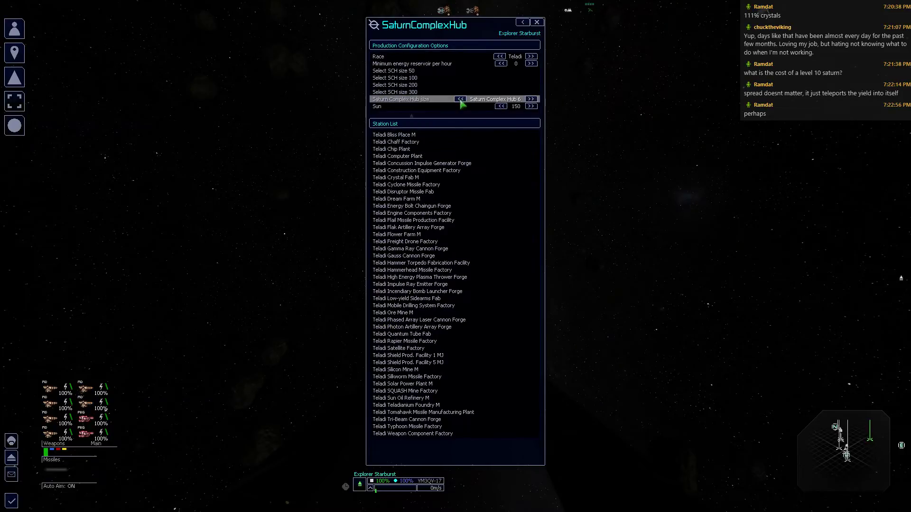
pyautogui.click(531, 101)
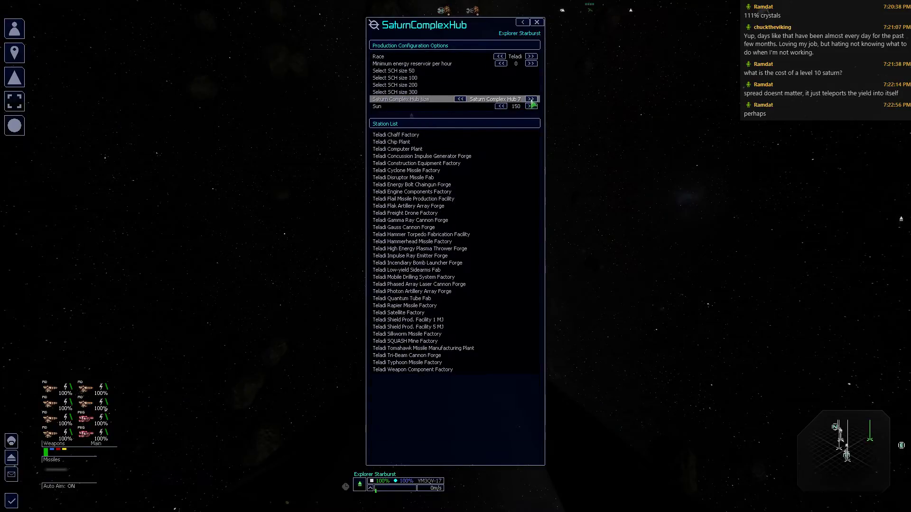
pyautogui.click(531, 99)
pyautogui.click(532, 99)
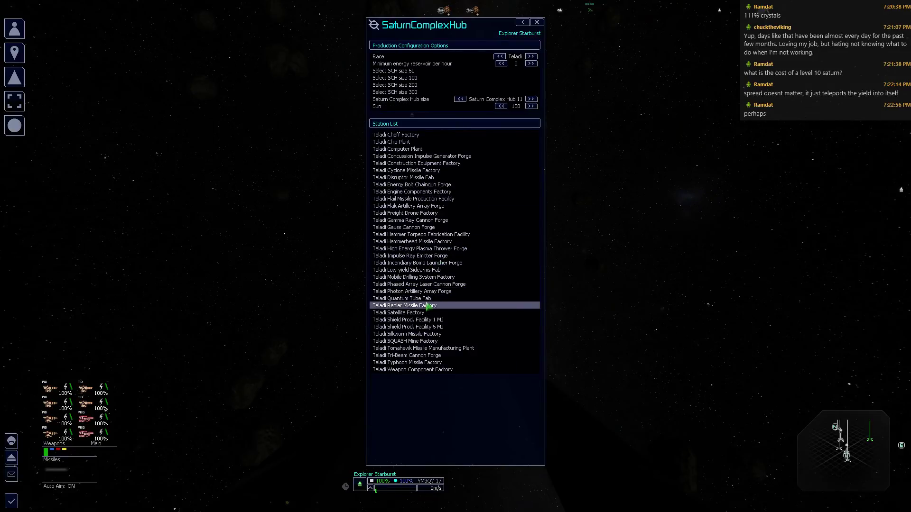
pyautogui.click(428, 320)
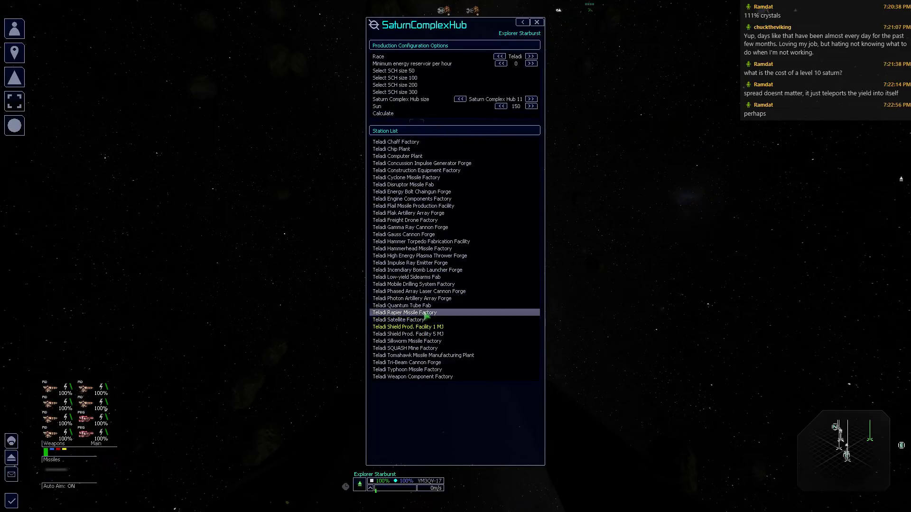
pyautogui.click(403, 118)
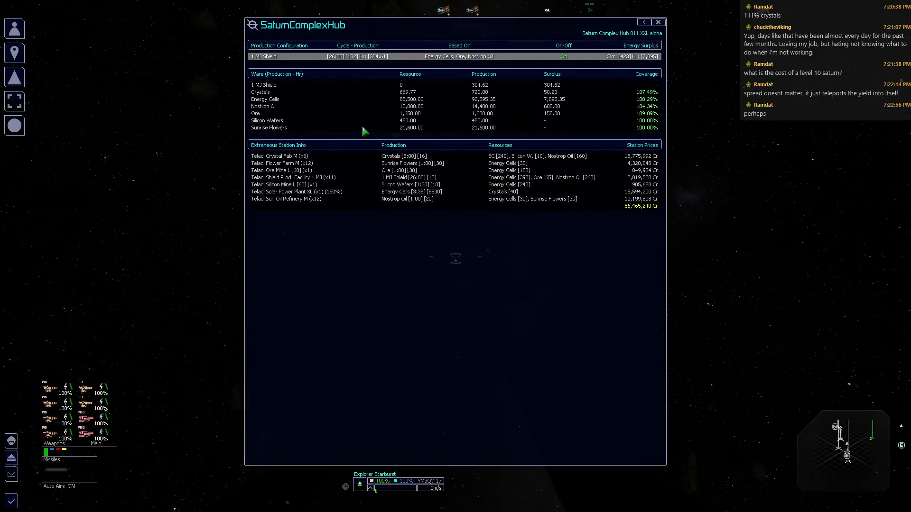
# Lower the hub size to 6 and recalculate 1 MJ shields: 30,400,756 Cr, 166 per hour.
pyautogui.press('Escape')
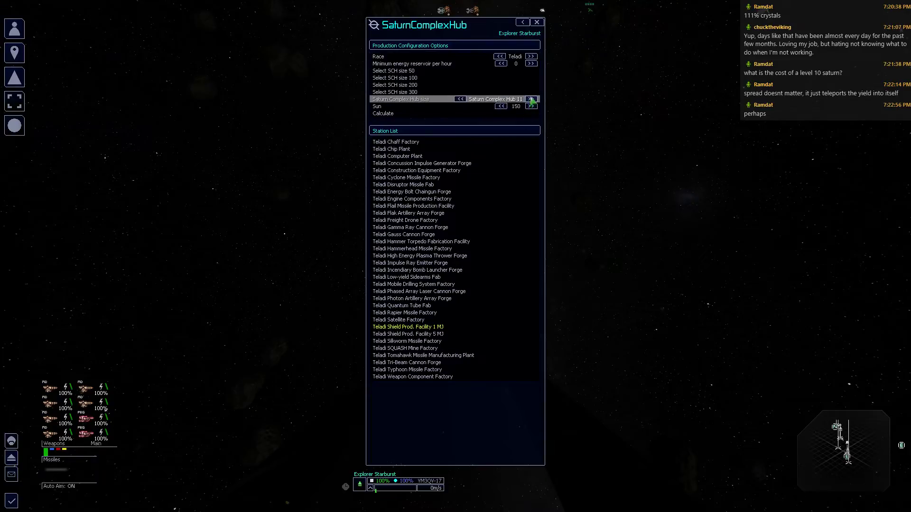
pyautogui.click(460, 99)
pyautogui.click(460, 99)
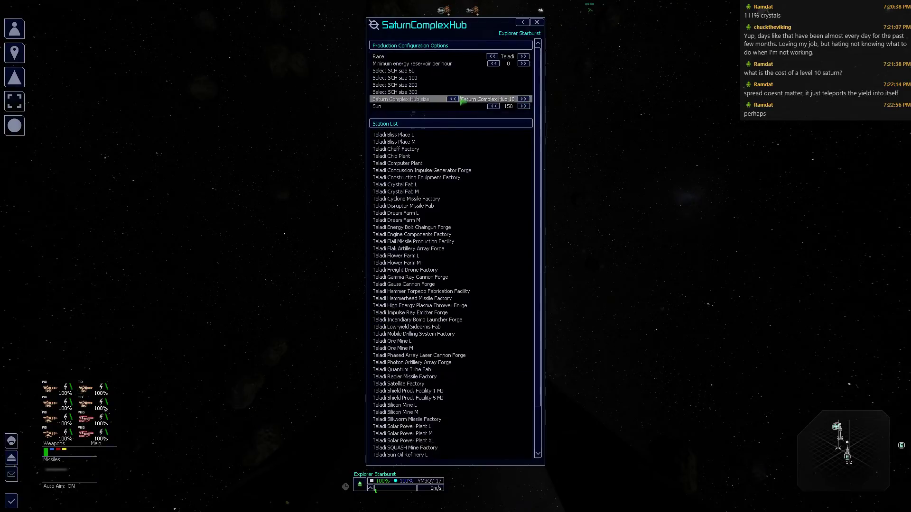
pyautogui.click(459, 100)
pyautogui.click(461, 99)
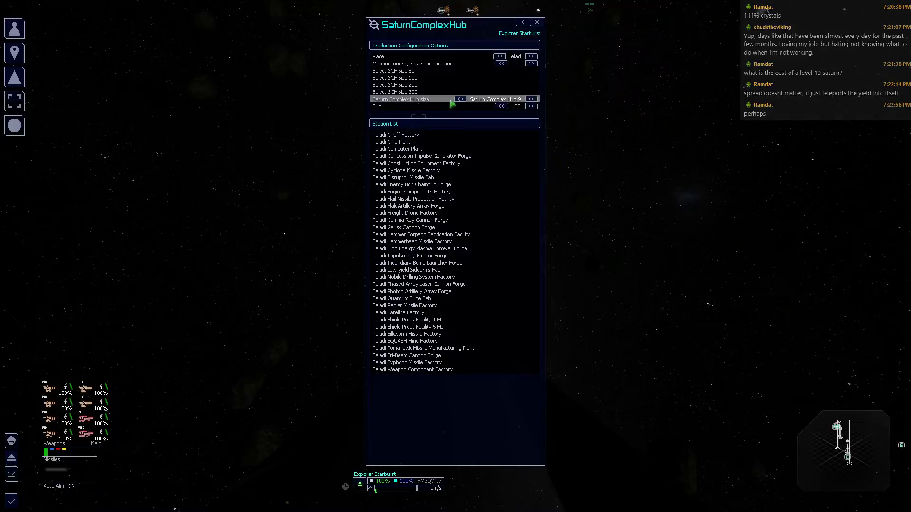
pyautogui.click(460, 100)
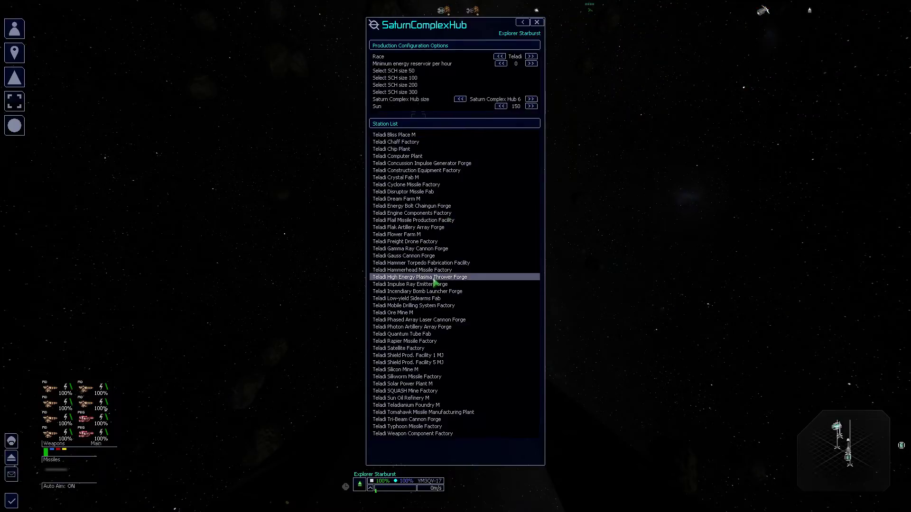
pyautogui.click(427, 355)
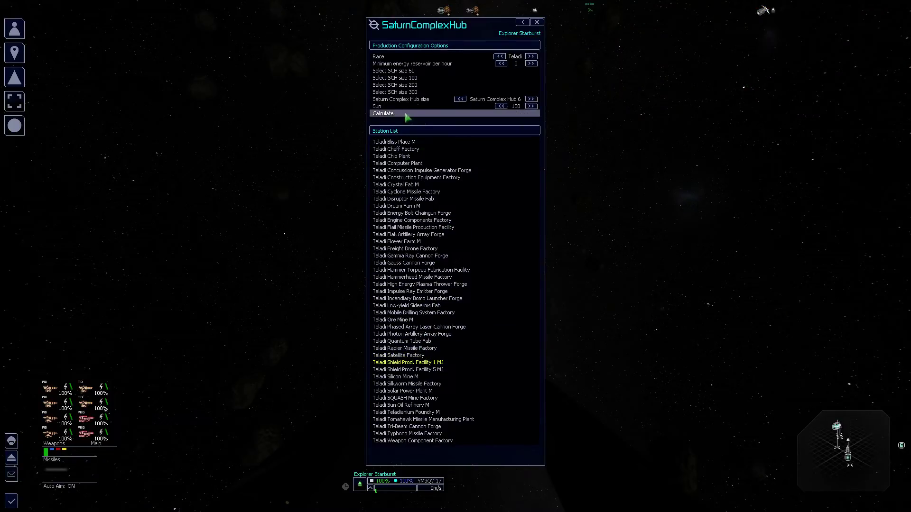
pyautogui.click(413, 115)
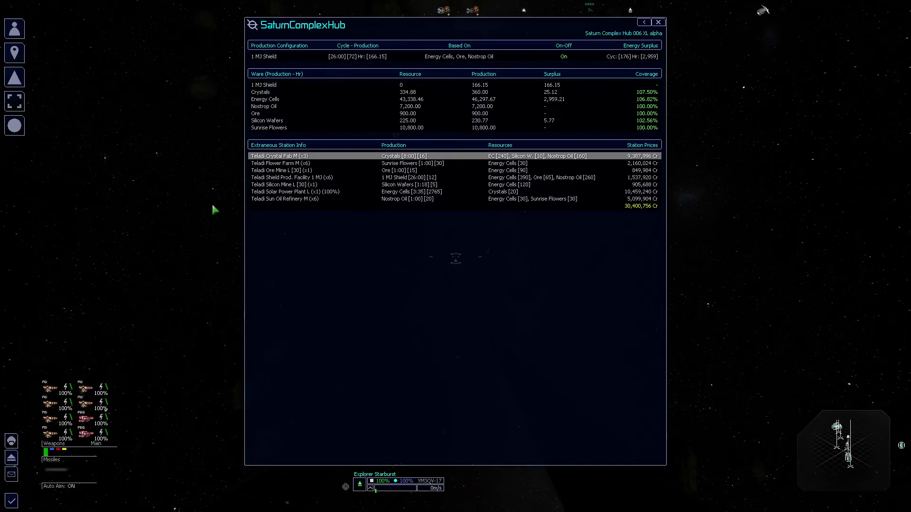
# Close the hub calculator and save the game.
pyautogui.press('Escape')
pyautogui.press('Escape')
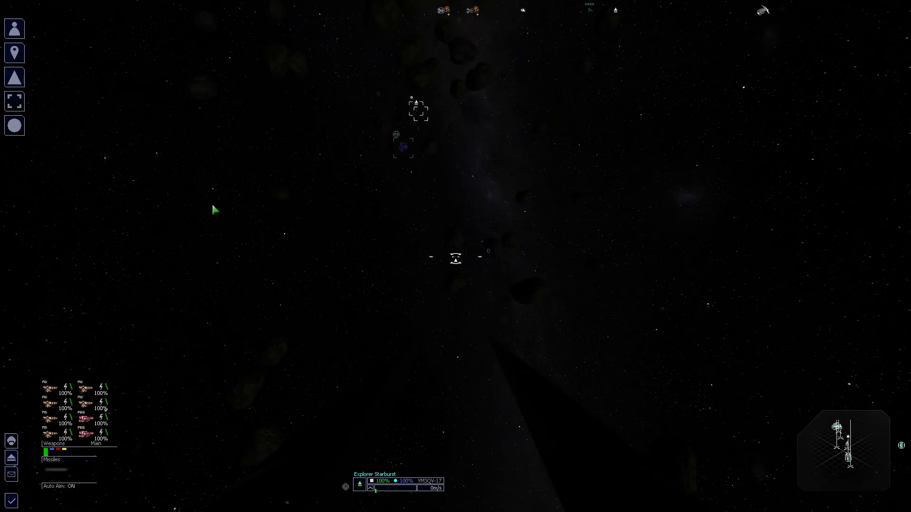
pyautogui.press('p')
pyautogui.press('Escape')
pyautogui.hotkey('shift', 's')
# Look over the Omicron Lyrae sector map, then bring up the owned-property list.
pyautogui.press(',')
pyautogui.write('omi')
pyautogui.press('Return')
pyautogui.press('Up')
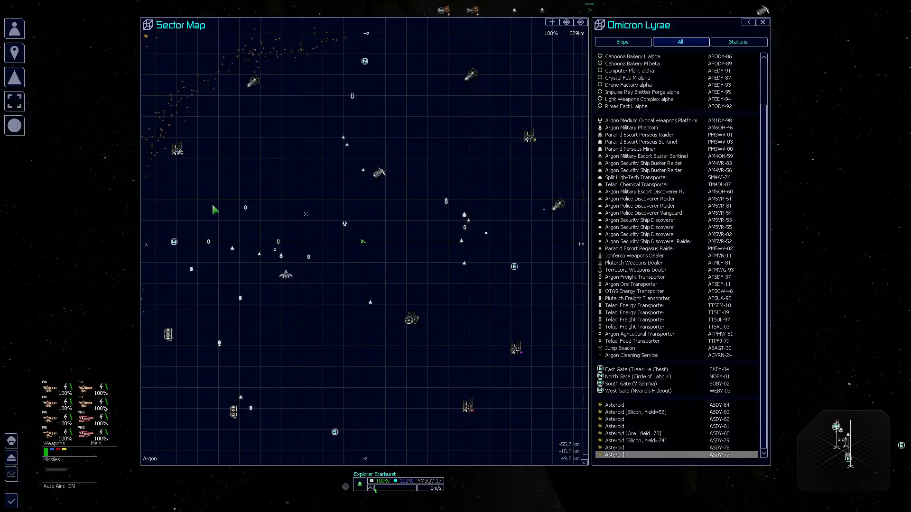
pyautogui.press('End')
pyautogui.press('Escape')
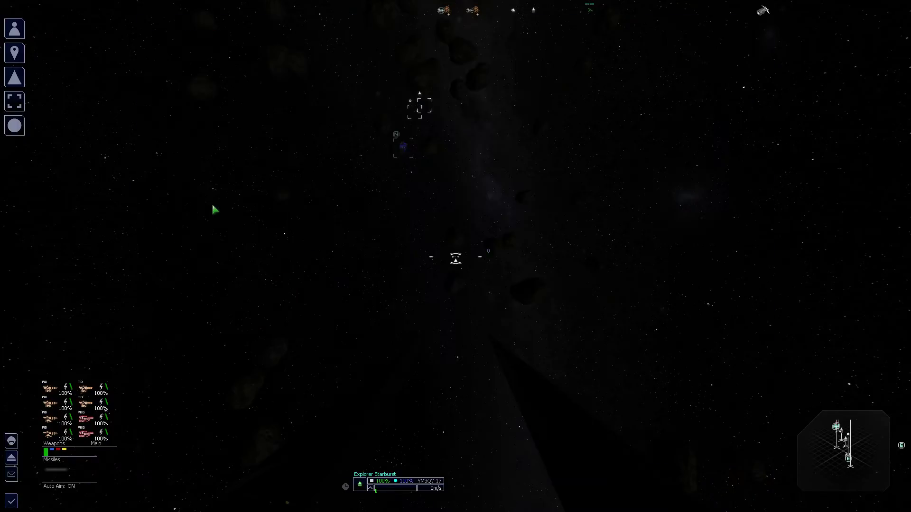
pyautogui.press('r')
# Order Your Orca to jump to a chosen station in another sector.
pyautogui.press('Up')
pyautogui.press('Up')
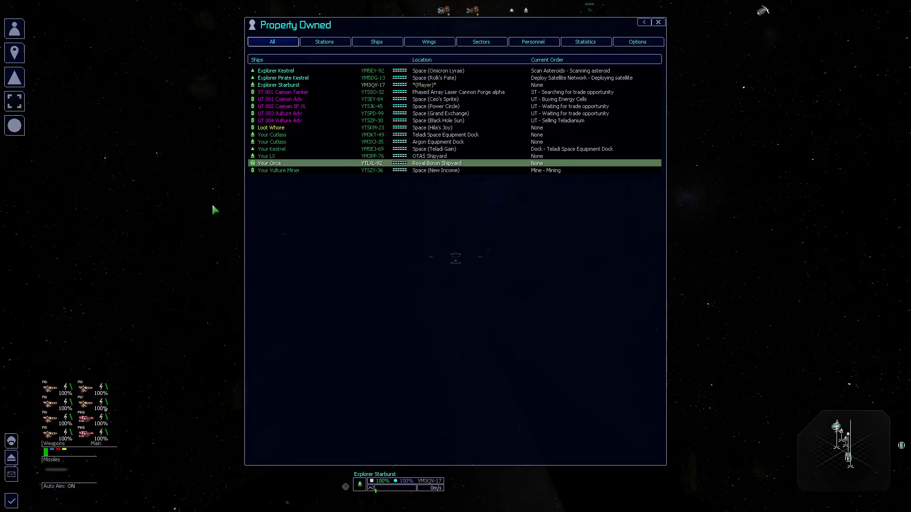
pyautogui.press('c')
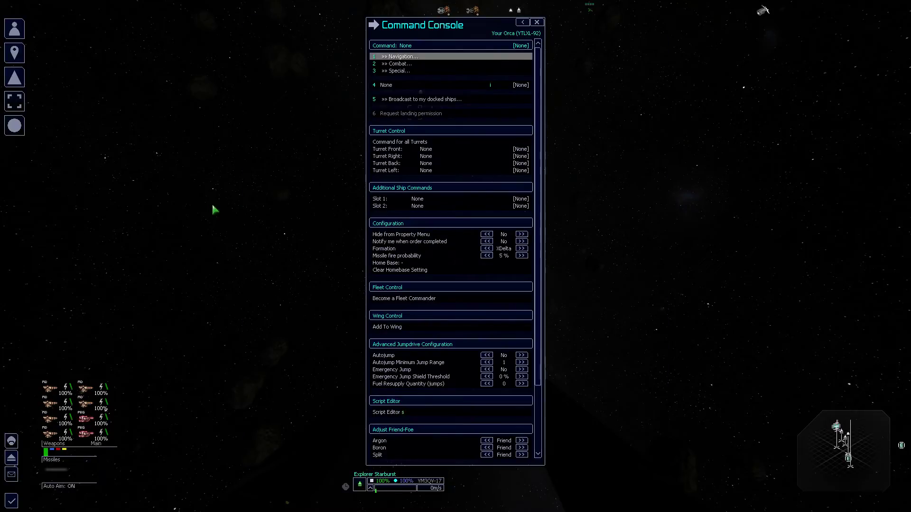
pyautogui.press('Return')
pyautogui.press('Up')
pyautogui.press('Up')
pyautogui.press('Up')
pyautogui.press('Up')
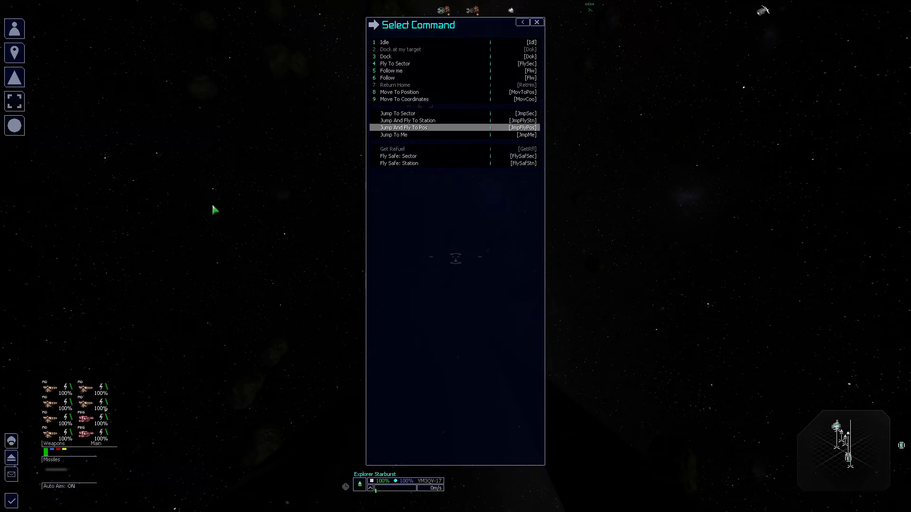
pyautogui.press('Return')
pyautogui.press('Left')
pyautogui.press('Return')
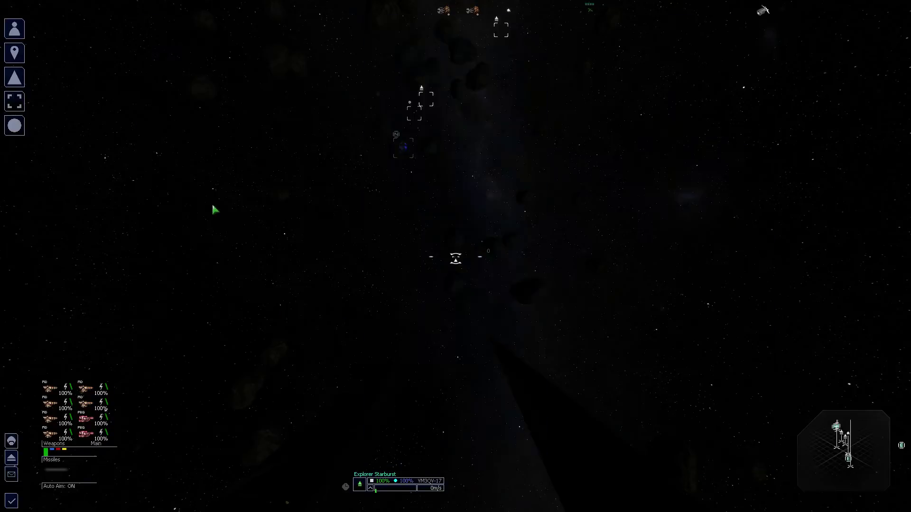
pyautogui.press('Return')
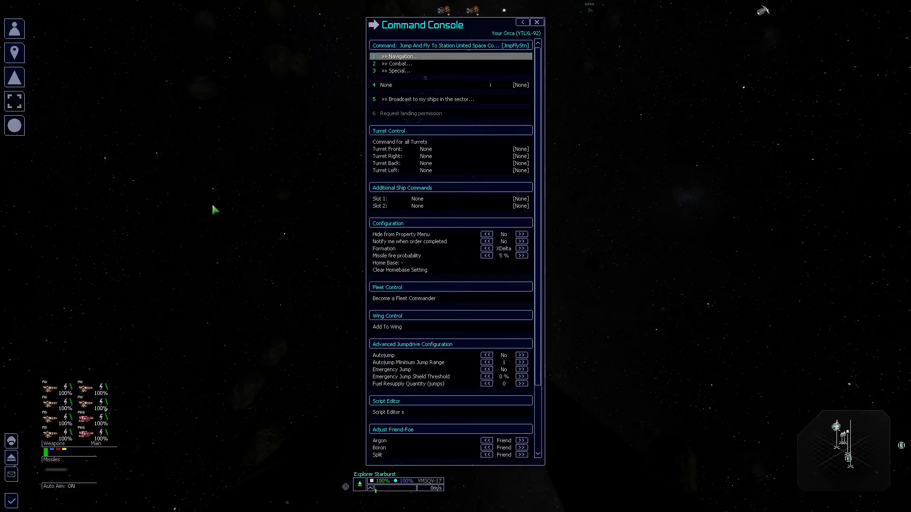
pyautogui.press('Escape')
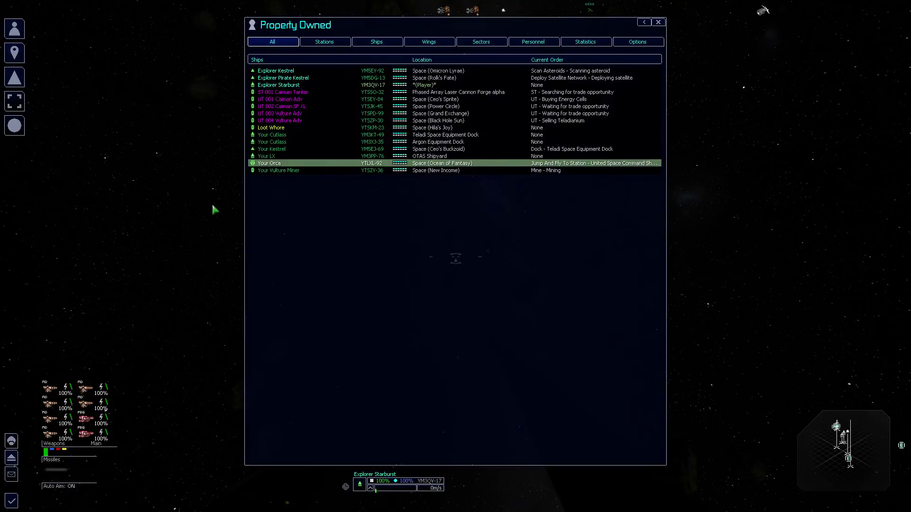
# Glance at the Terran C sector map and the freight bay.
pyautogui.press('Escape')
pyautogui.press('m')
pyautogui.press('Return')
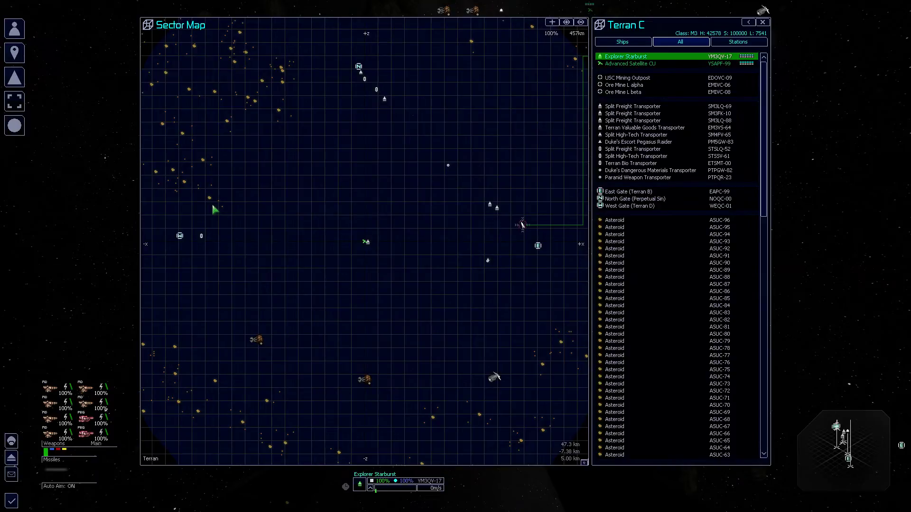
pyautogui.press('Escape')
pyautogui.press('f')
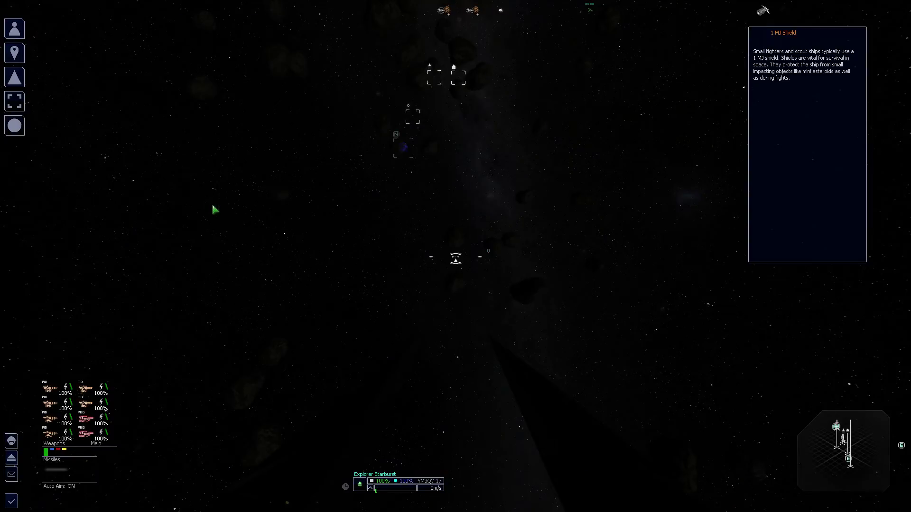
pyautogui.press('Escape')
# Target Terran C's West Gate to Terran D and fly toward it.
pyautogui.press('m')
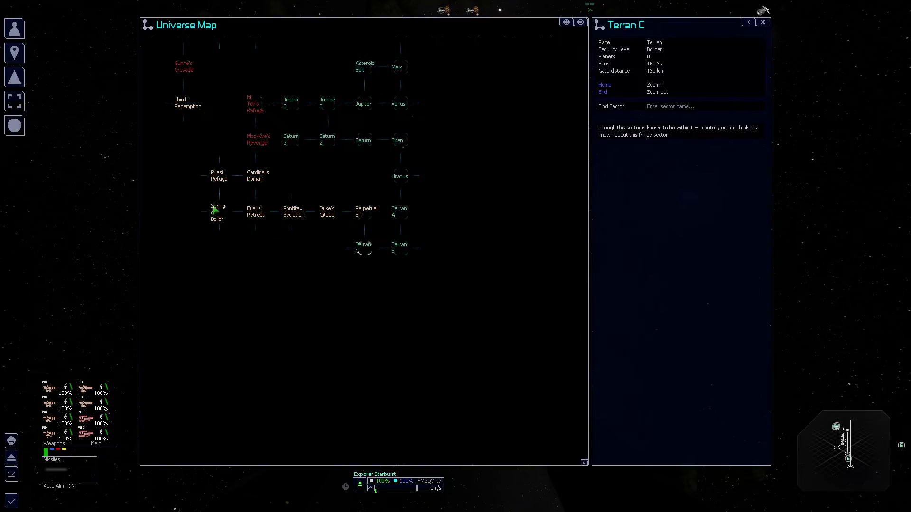
pyautogui.press('Return')
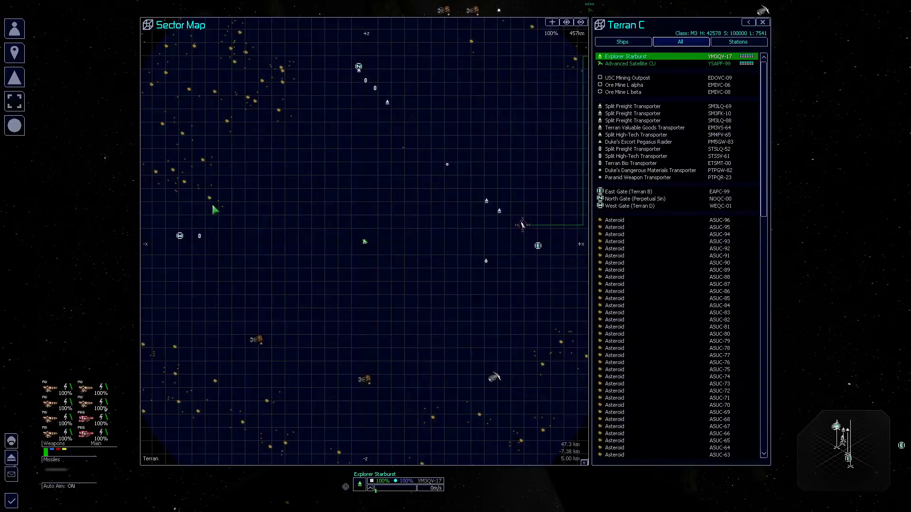
pyautogui.press('Up')
pyautogui.press('Down')
pyautogui.press('Down')
pyautogui.press('Down')
pyautogui.press('Down')
pyautogui.press('Down')
pyautogui.press('Down')
pyautogui.press('Down')
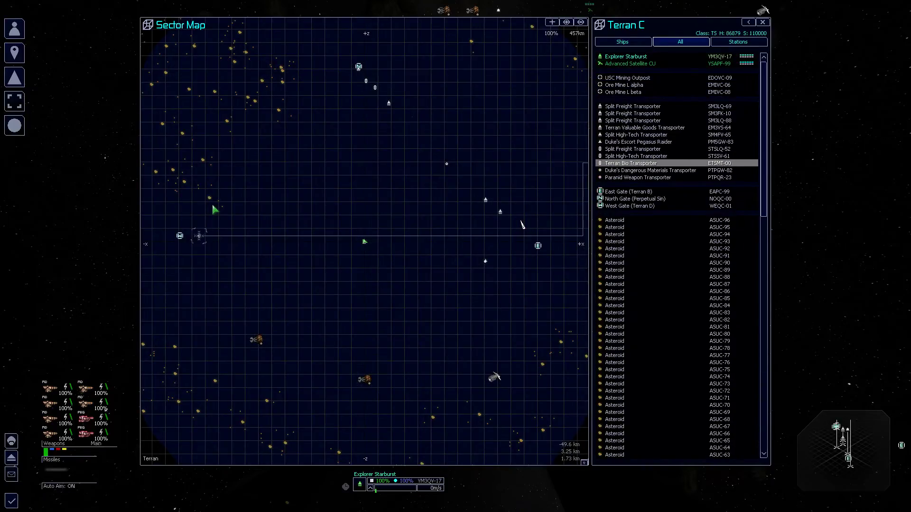
pyautogui.press('Down')
pyautogui.press('Down')
pyautogui.press('Down')
pyautogui.press('Return')
pyautogui.press('Return')
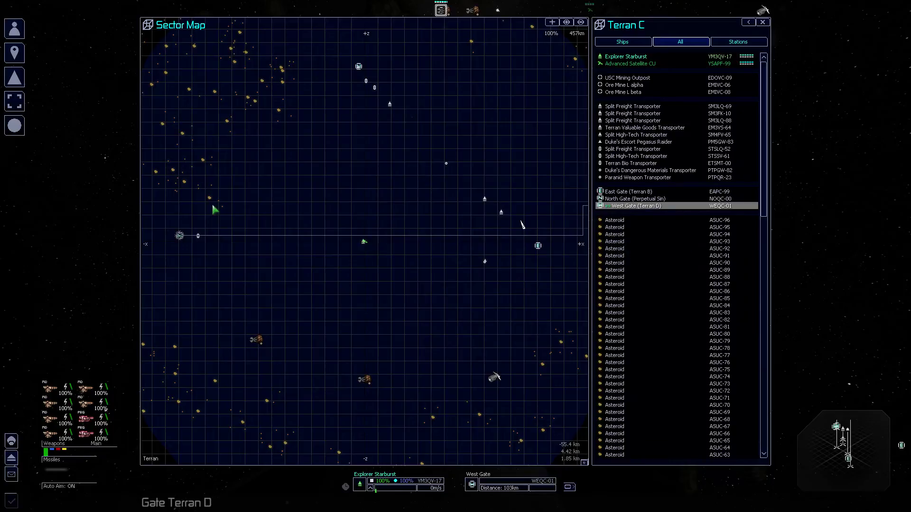
pyautogui.press('Escape')
pyautogui.press(',')
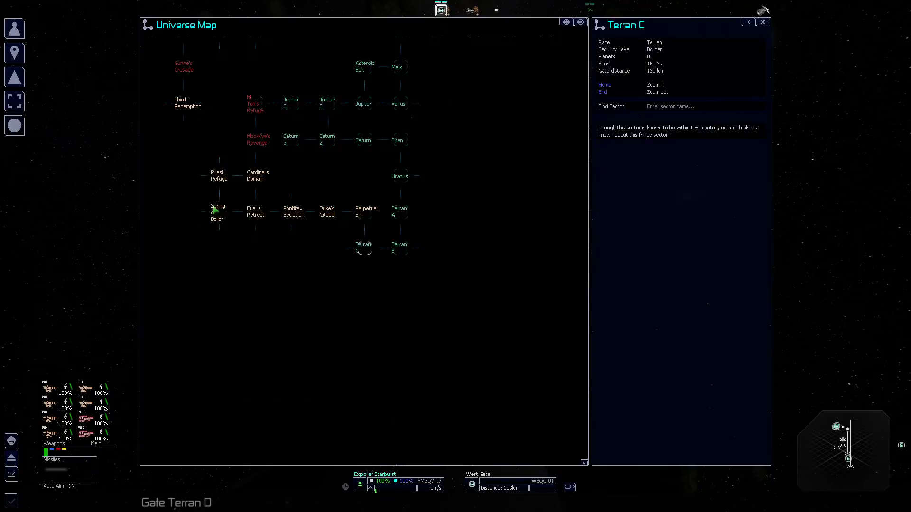
pyautogui.press('Escape')
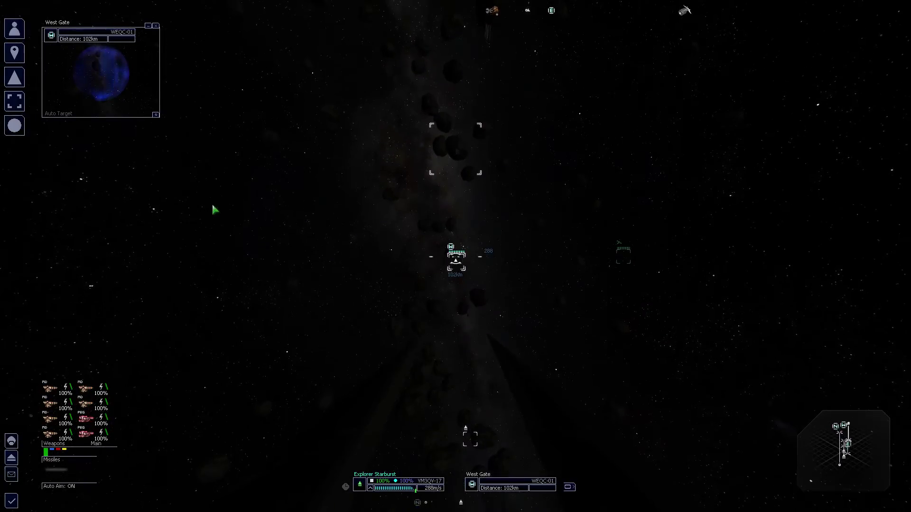
# Use SETA to fly through the gate into Terran D and view its sector map.
pyautogui.press('j')
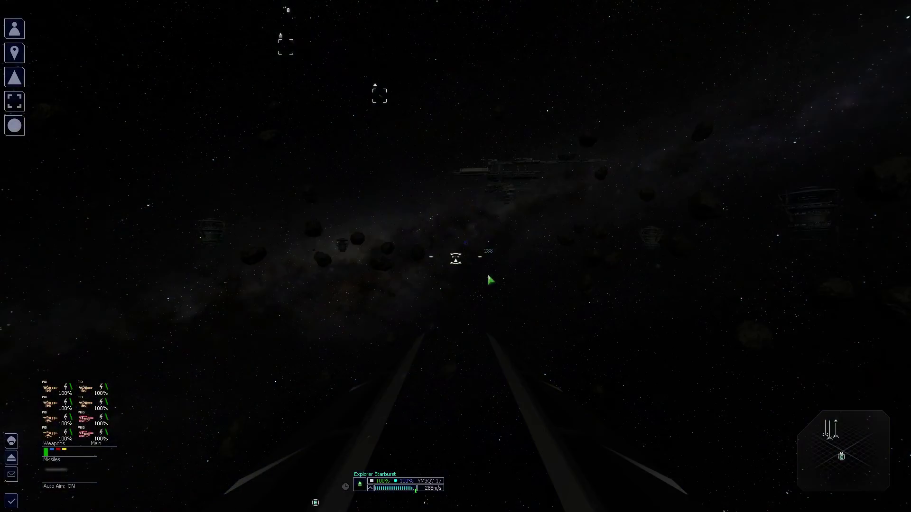
pyautogui.press('m')
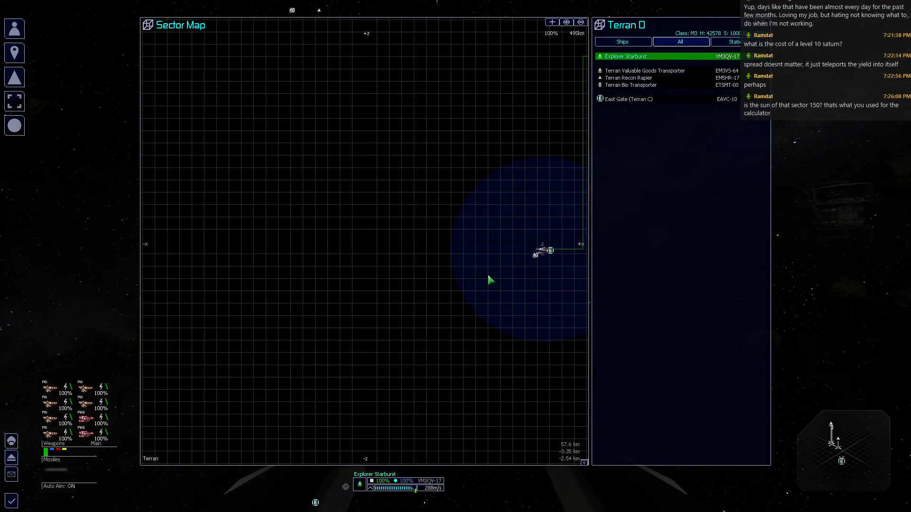
pyautogui.press('Escape')
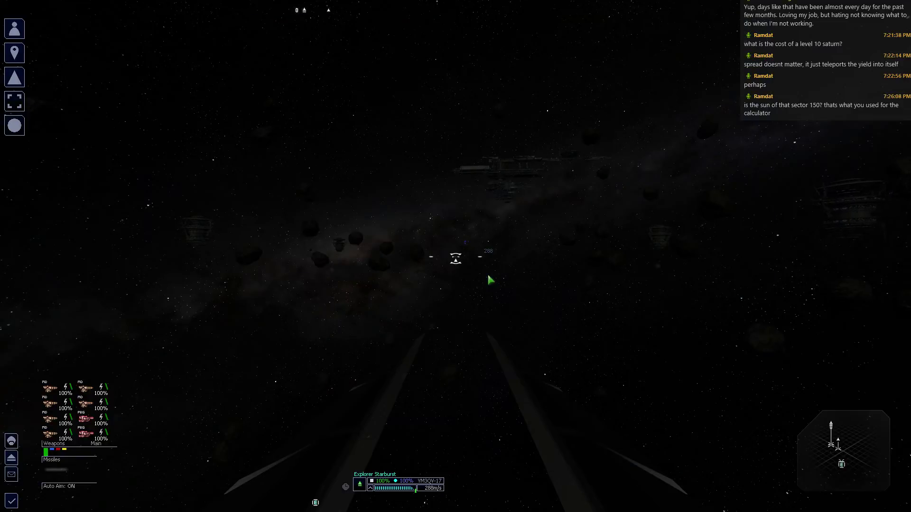
pyautogui.press(',')
pyautogui.write('omic')
pyautogui.press('Return')
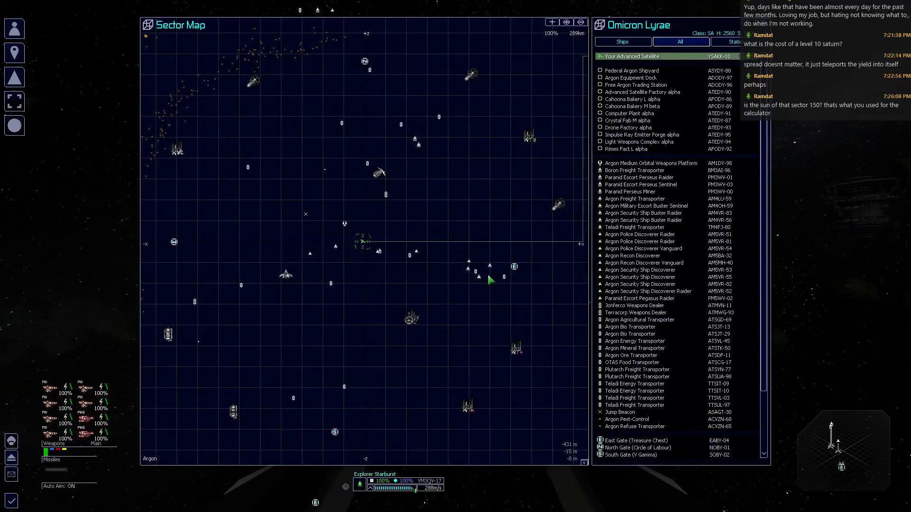
pyautogui.press('Escape')
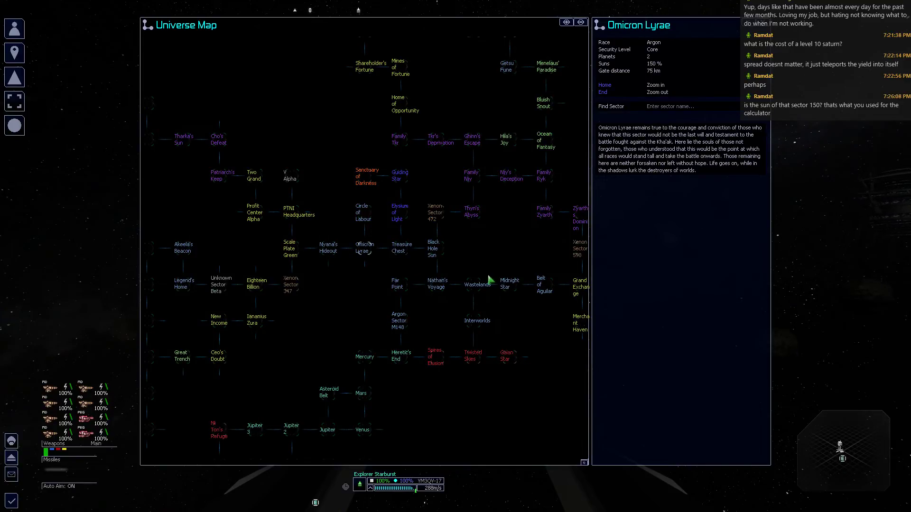
pyautogui.press('Left')
pyautogui.press('Left')
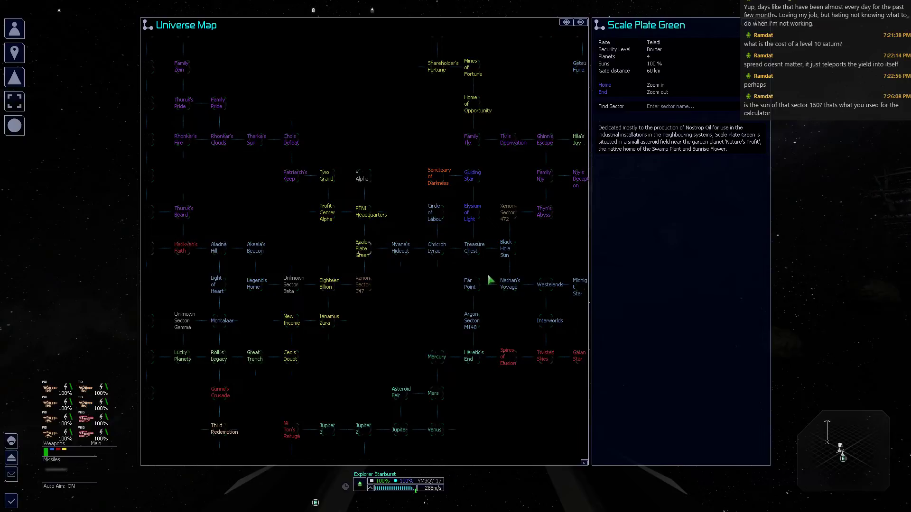
pyautogui.press('Down')
pyautogui.press('Left')
pyautogui.press('Left')
pyautogui.press('Left')
pyautogui.press('Up')
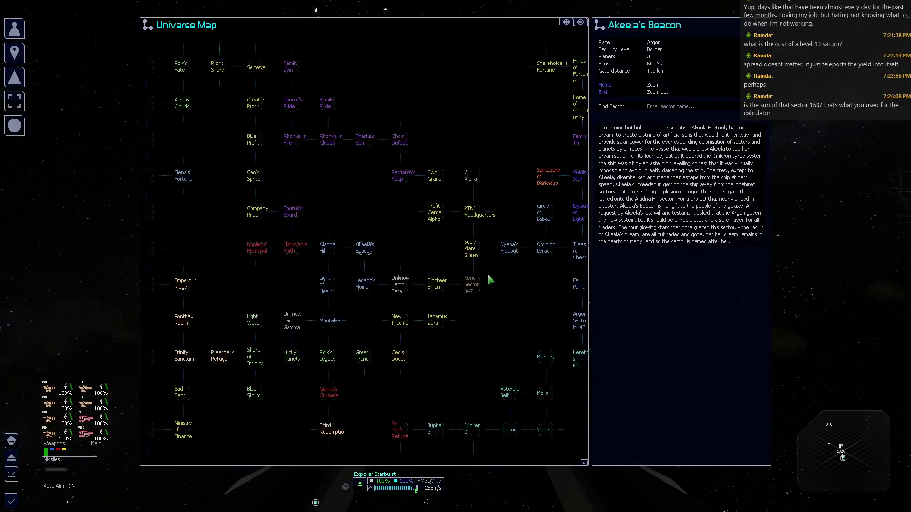
pyautogui.press('Return')
pyautogui.press('Escape')
pyautogui.press('Down')
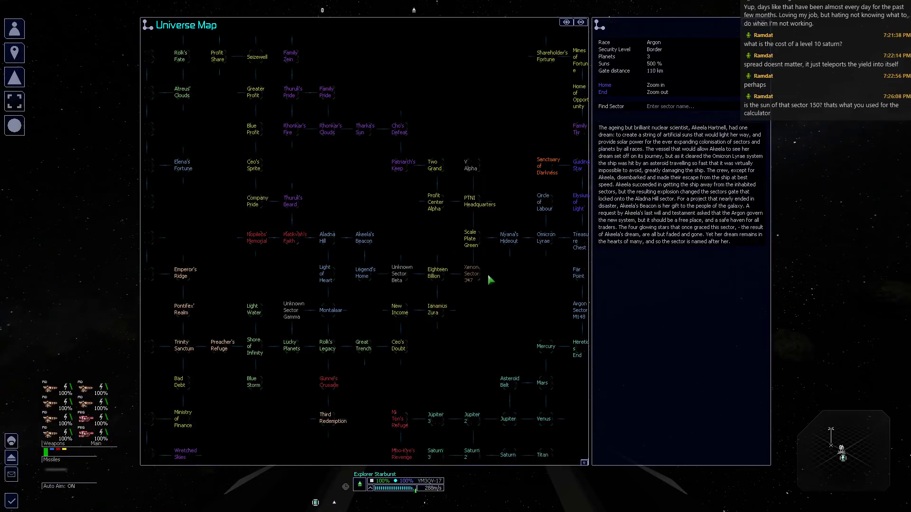
pyautogui.press('Up')
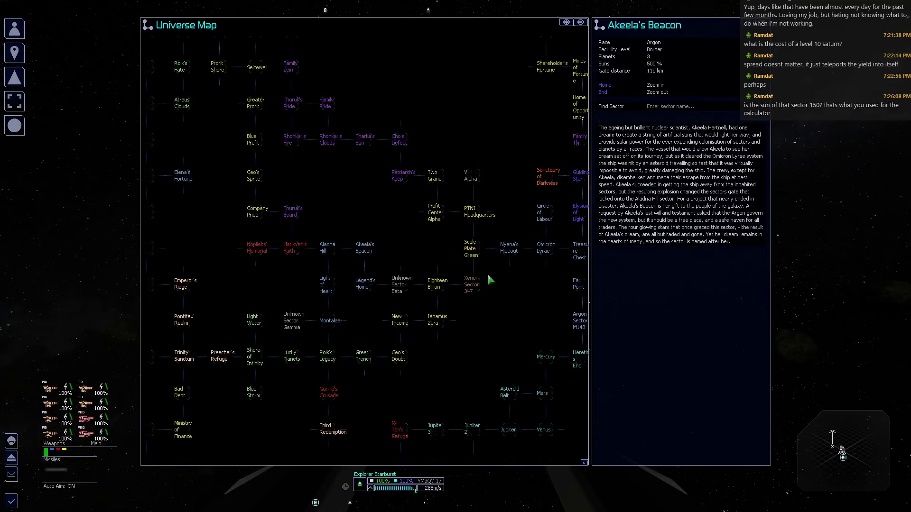
pyautogui.press('Left')
pyautogui.press('Down')
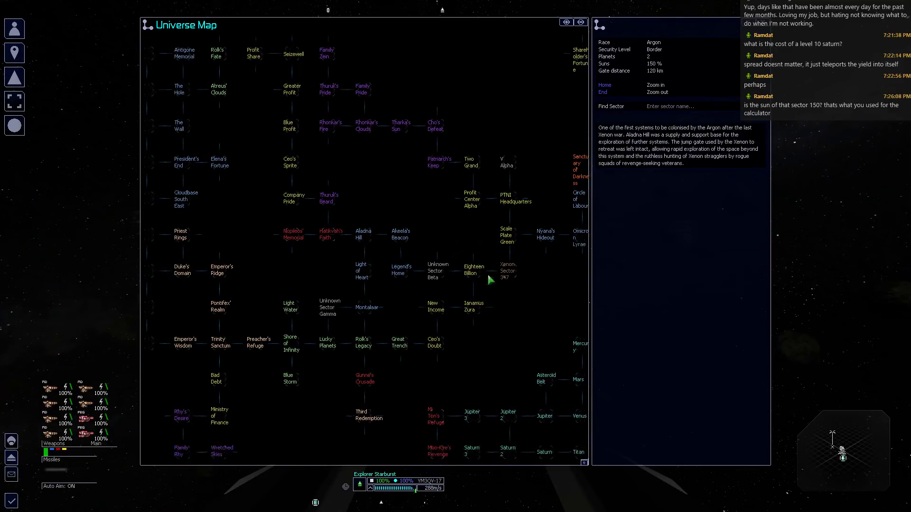
pyautogui.press('Right')
pyautogui.press('Right')
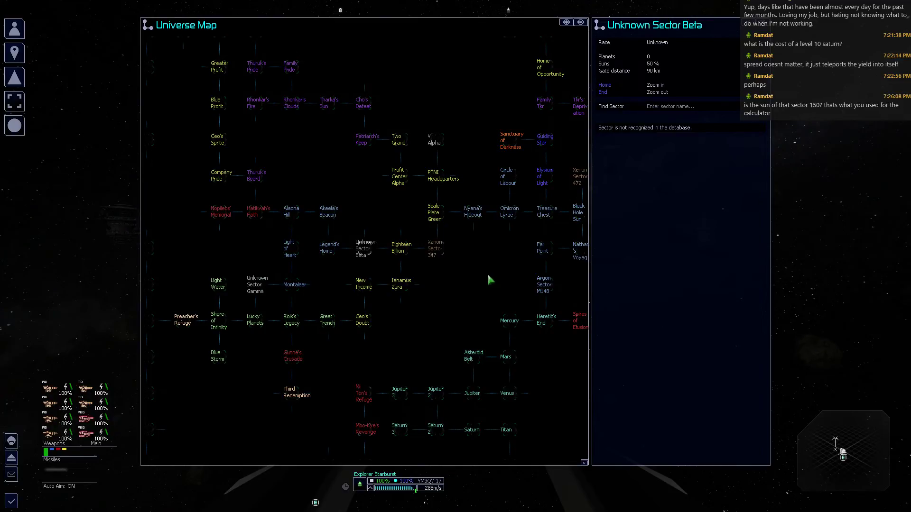
pyautogui.press('Right')
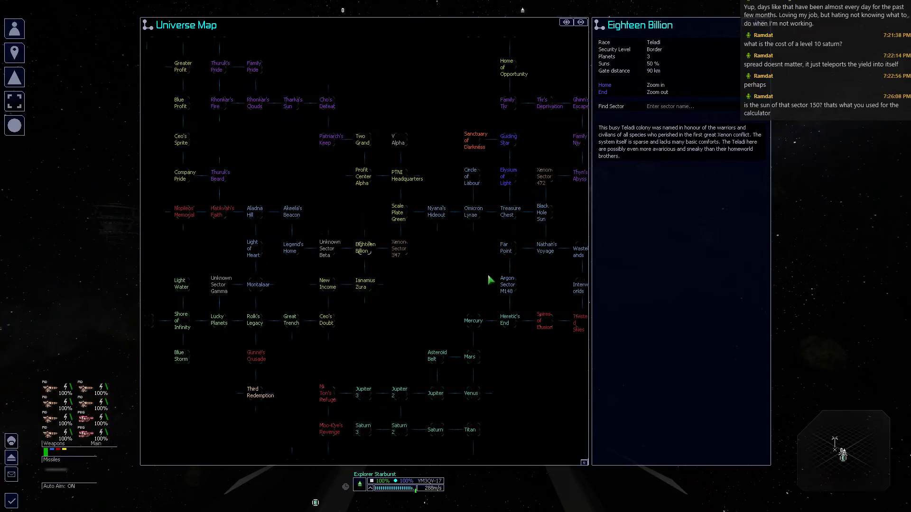
pyautogui.press('Down')
pyautogui.press('Left')
pyautogui.press('Up')
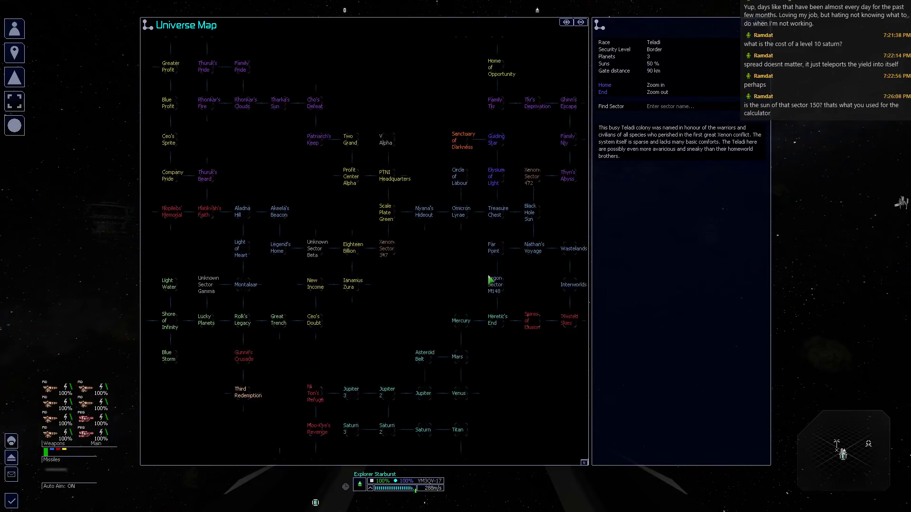
pyautogui.press('Right')
pyautogui.press('Up')
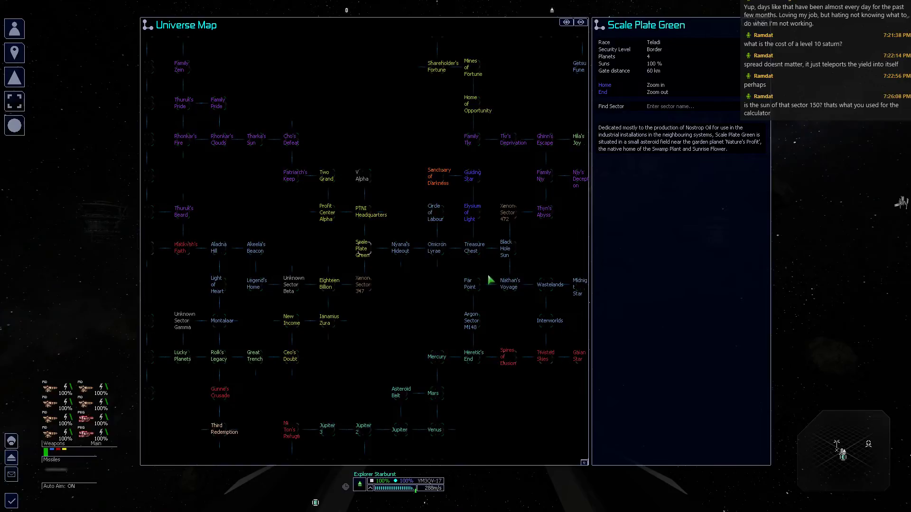
pyautogui.press('Right')
pyautogui.press('Right')
pyautogui.press('Right')
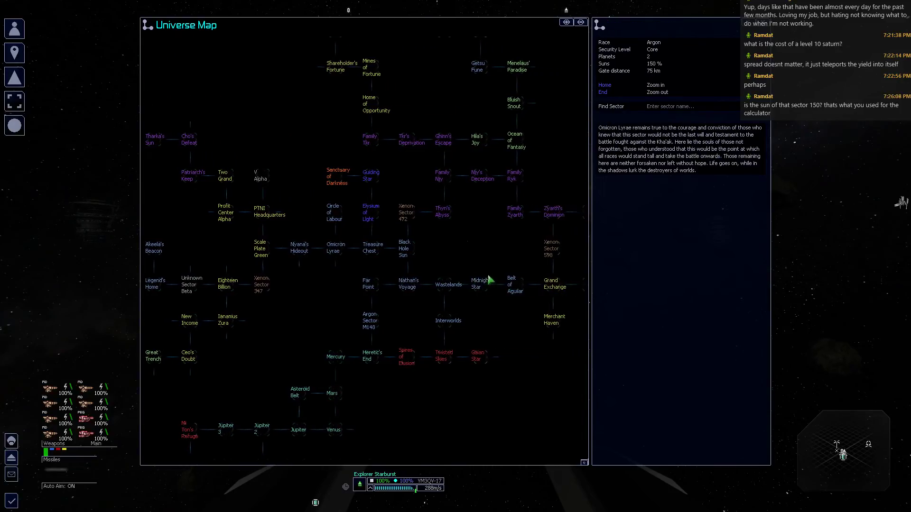
pyautogui.press('Right')
pyautogui.press('Down')
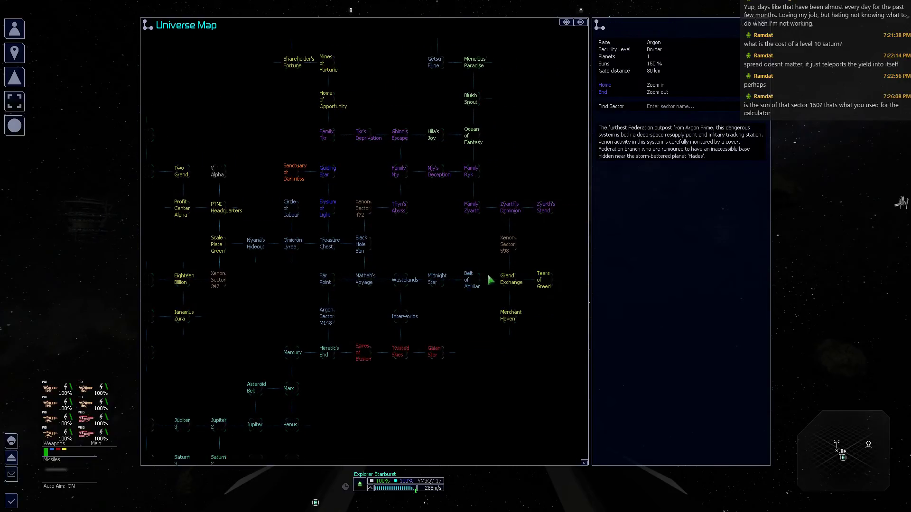
pyautogui.press('Left')
pyautogui.press('Down')
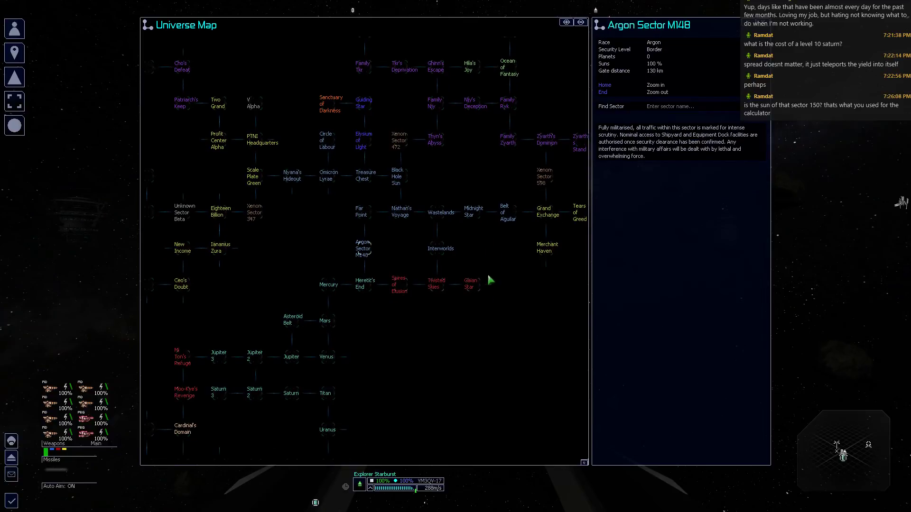
pyautogui.press('Down')
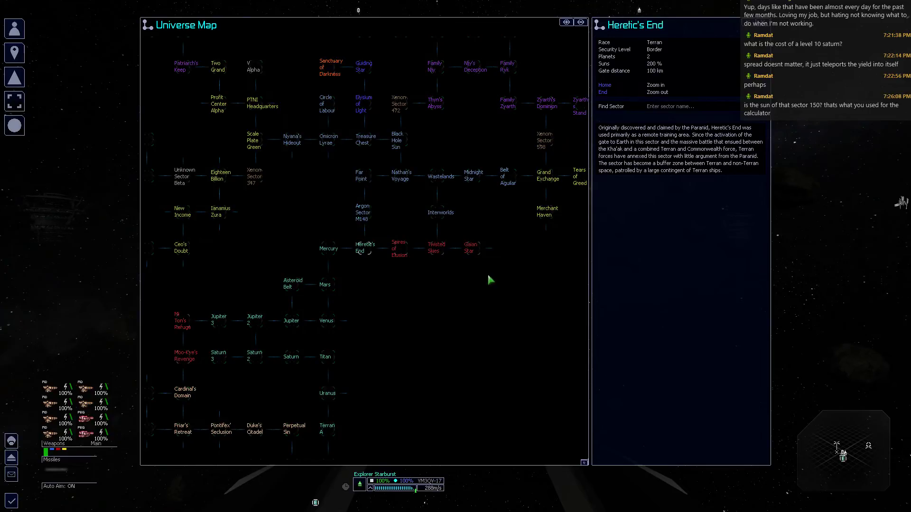
pyautogui.press('Left')
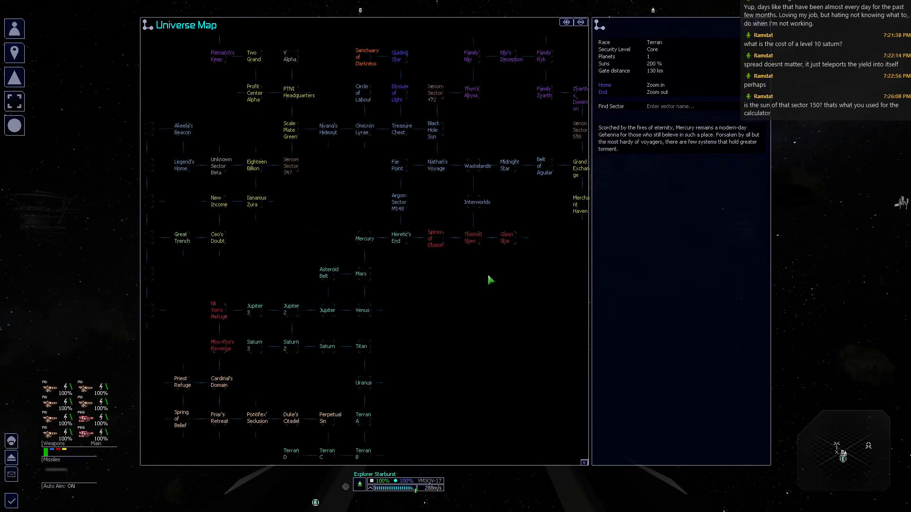
pyautogui.press('Down')
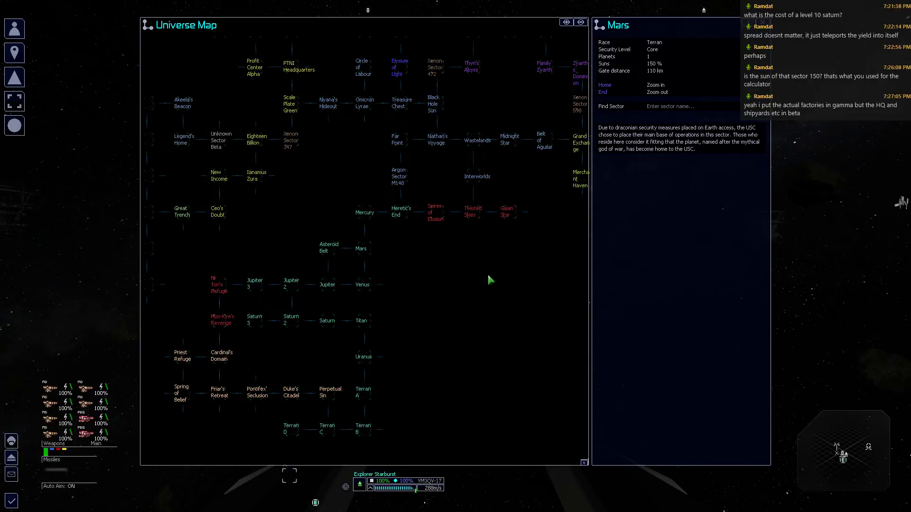
pyautogui.press('Escape')
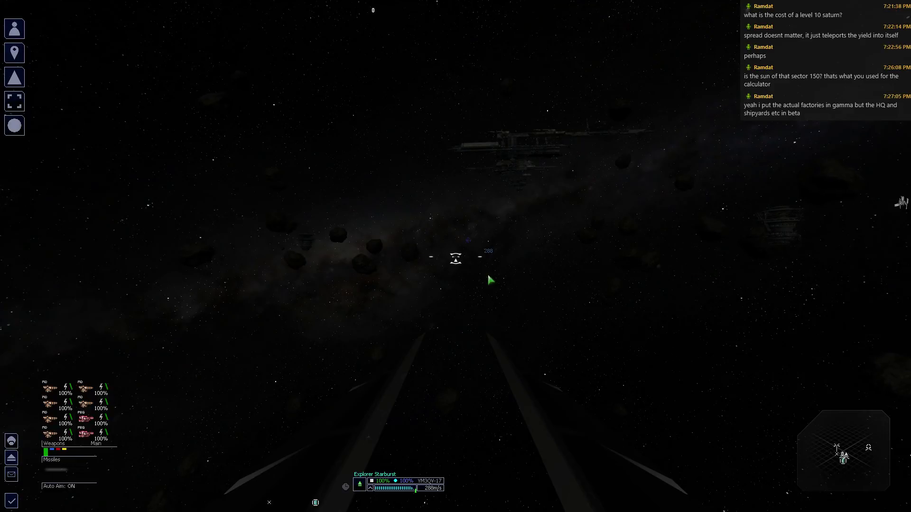
# Check Terran D's sector map at the Medical Equipment Factory, then open the universe map.
pyautogui.press('.')
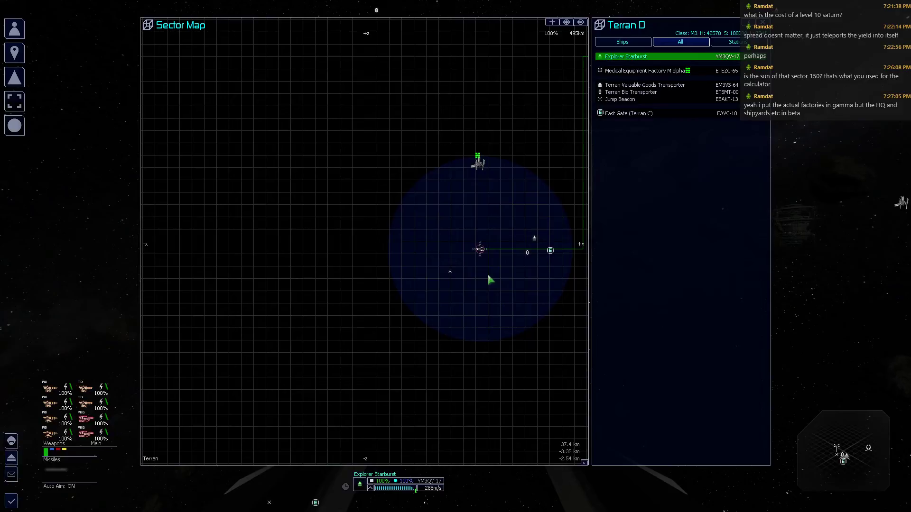
pyautogui.press('Down')
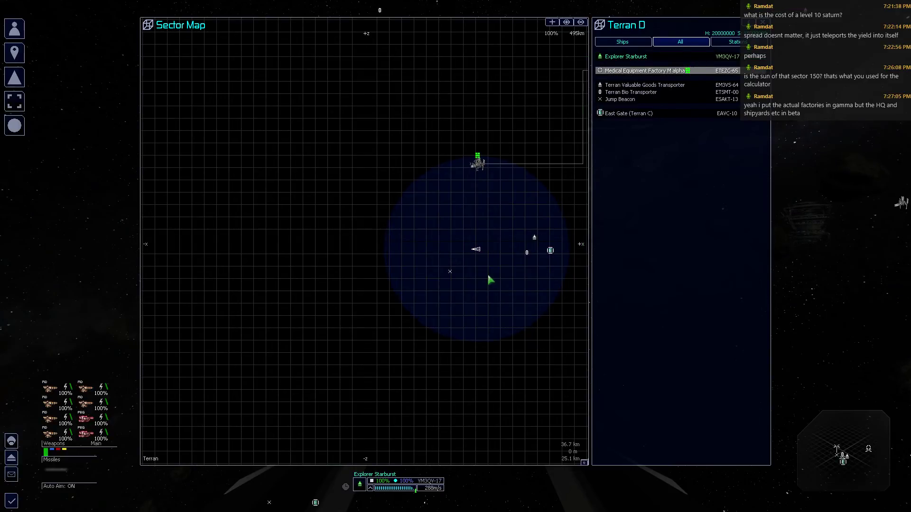
pyautogui.press('Escape')
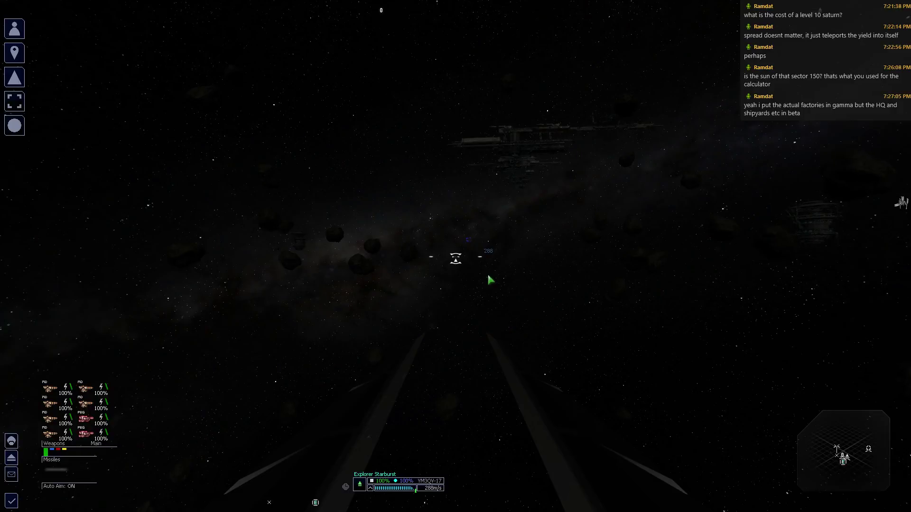
pyautogui.press(',')
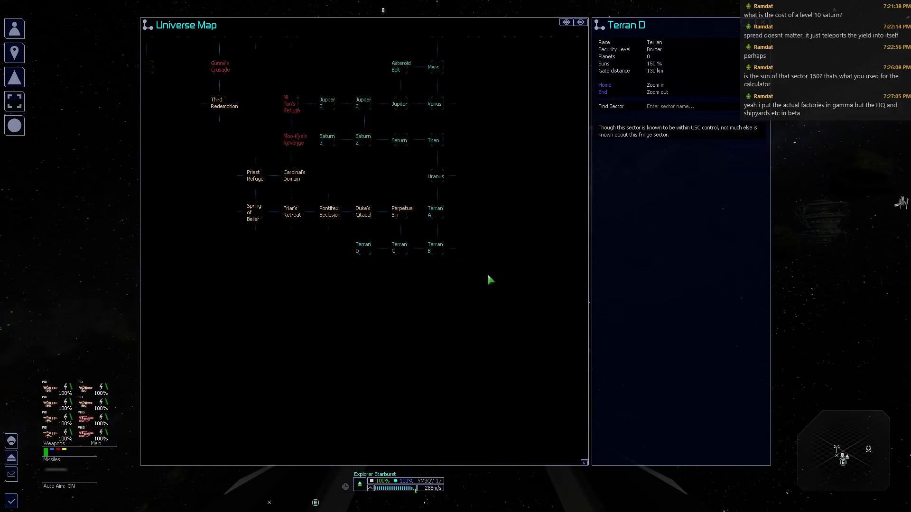
# Browse sector details from Terran C through Jupiter and Saturn 3 to Mars and Mercury.
pyautogui.press('Right')
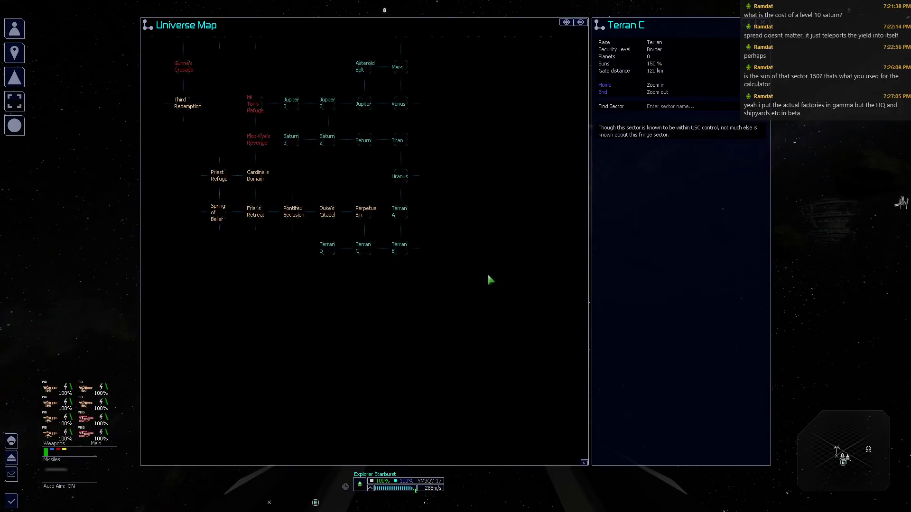
pyautogui.press('Right')
pyautogui.press('Up')
pyautogui.press('Up')
pyautogui.press('Up')
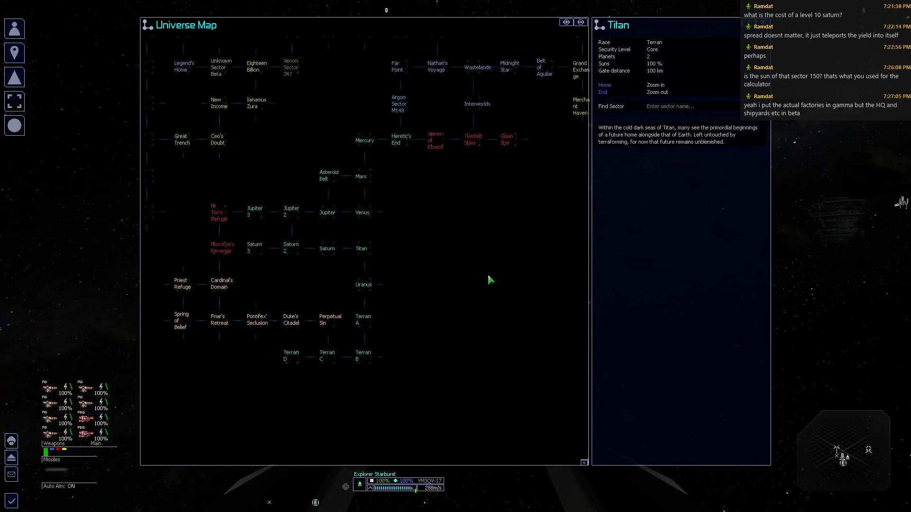
pyautogui.press('Up')
pyautogui.press('Left')
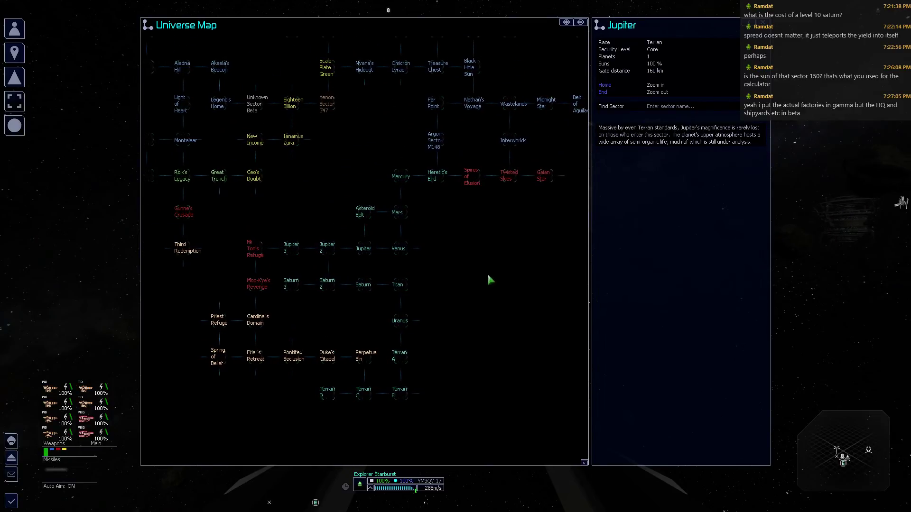
pyautogui.press('Down')
pyautogui.press('Left')
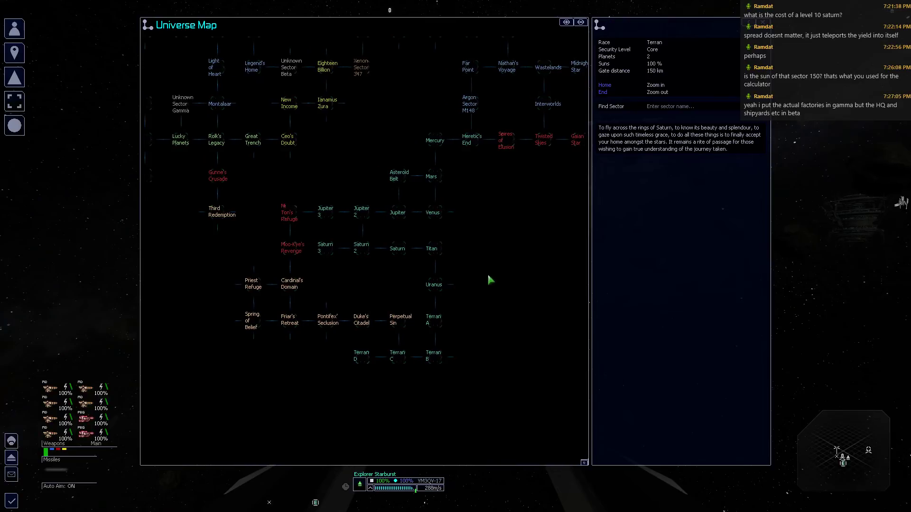
pyautogui.press('Left')
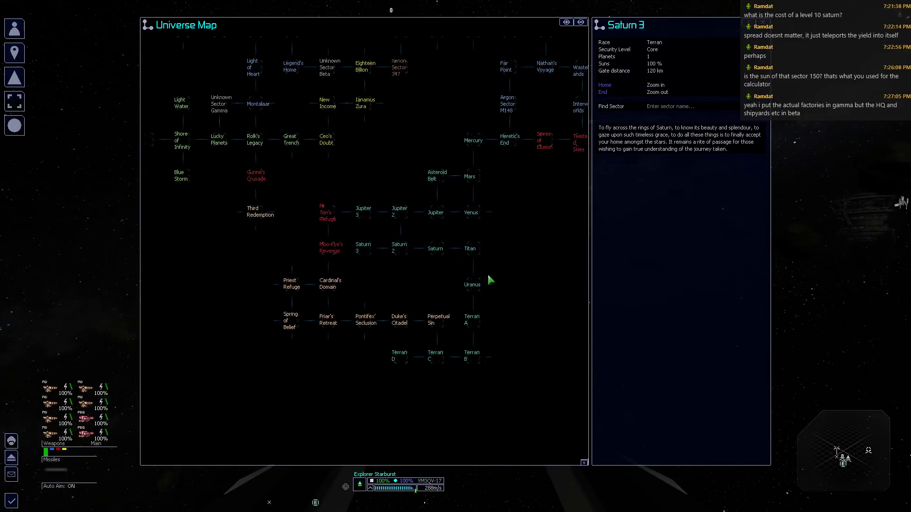
pyautogui.press('Up')
pyautogui.press('Right')
pyautogui.press('Right')
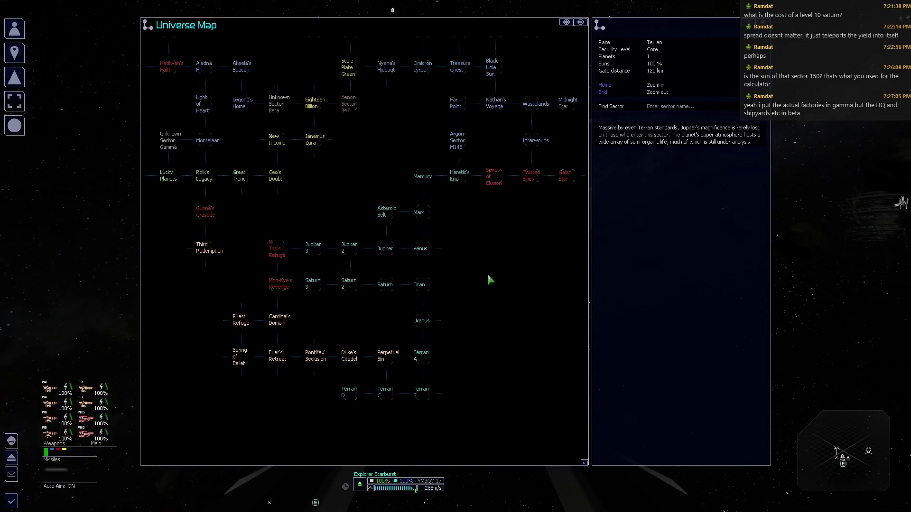
pyautogui.press('Up')
pyautogui.press('Right')
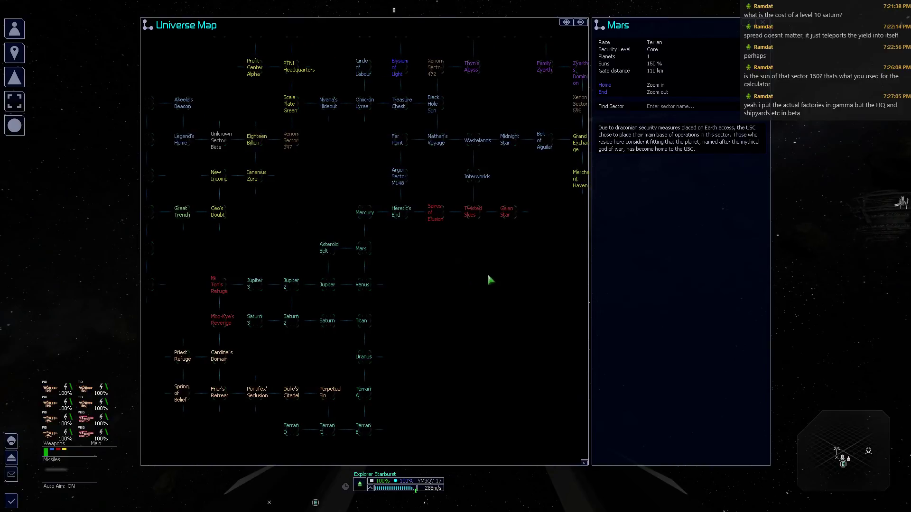
pyautogui.press('Up')
pyautogui.press('Right')
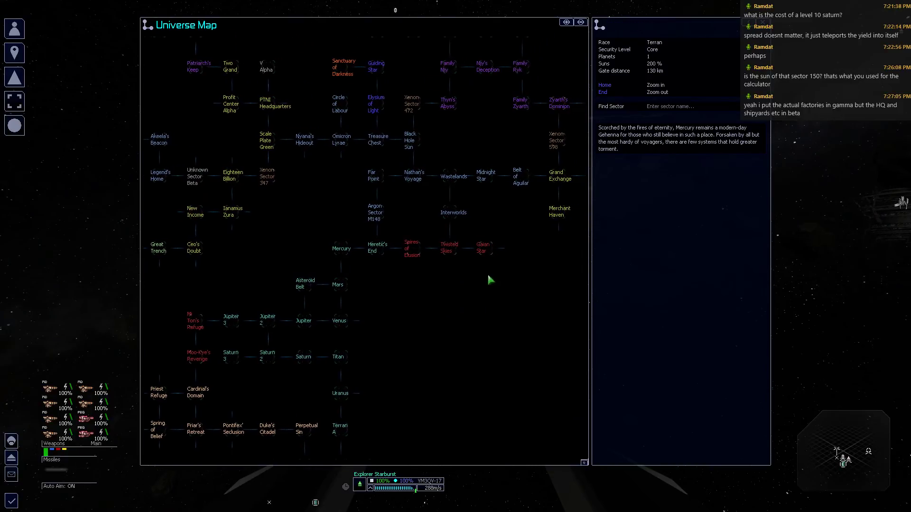
# Browse from Heretic's End via Spires of Illusion, Interworlds and Grand Exchange to Family Ryk.
pyautogui.press('Left')
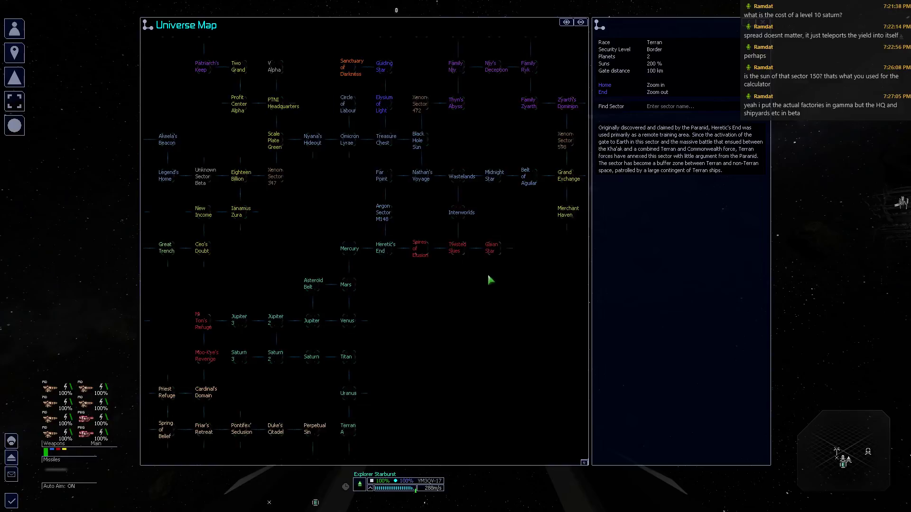
pyautogui.press('Right')
pyautogui.press('Right')
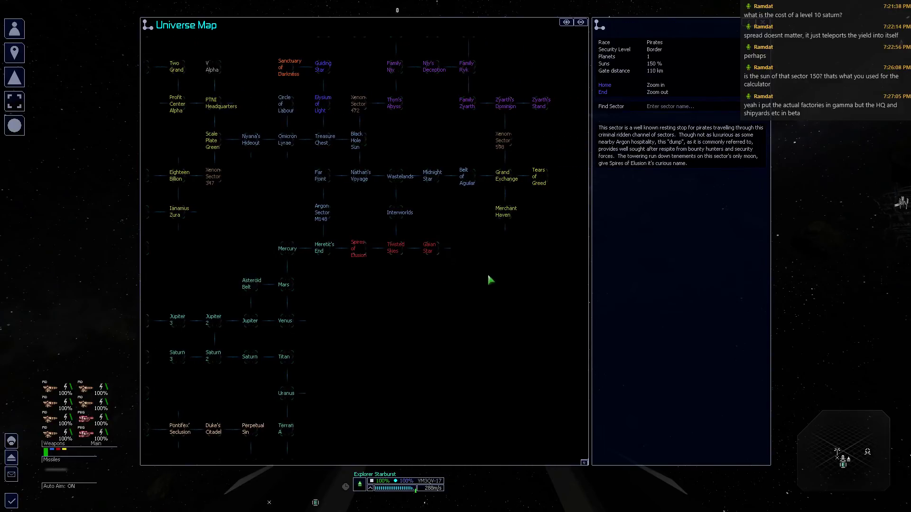
pyautogui.press('Right')
pyautogui.press('Right')
pyautogui.press('Left')
pyautogui.press('Up')
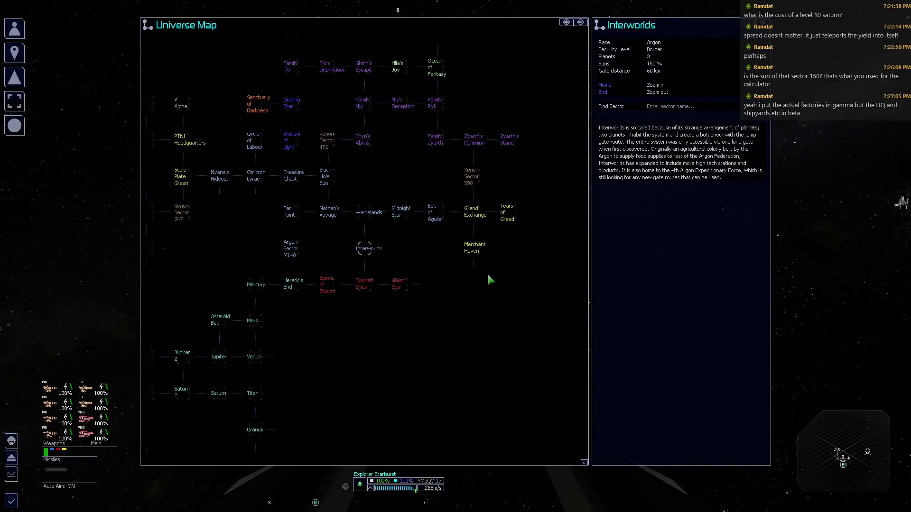
pyautogui.press('Up')
pyautogui.press('Right')
pyautogui.press('Right')
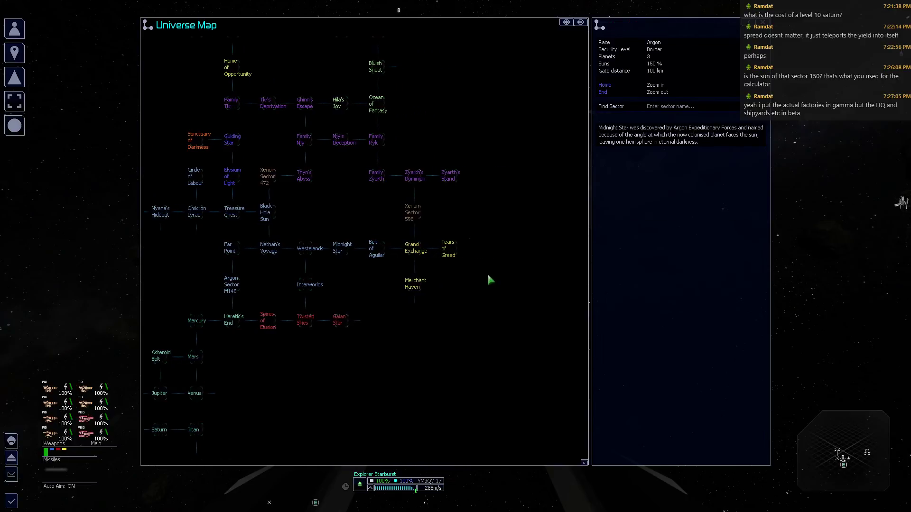
pyautogui.press('Right')
pyautogui.press('Down')
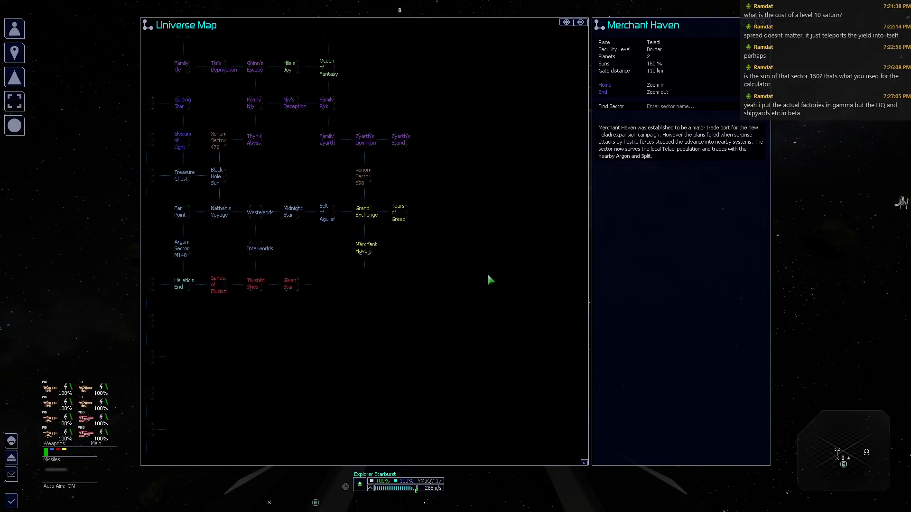
pyautogui.press('Up')
pyautogui.press('Up')
pyautogui.press('Up')
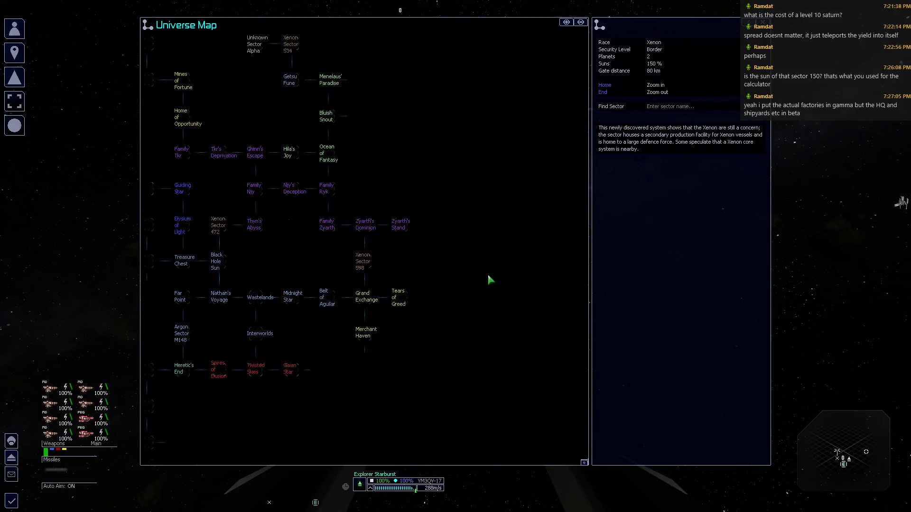
pyautogui.press('Right')
pyautogui.press('Left')
pyautogui.press('Left')
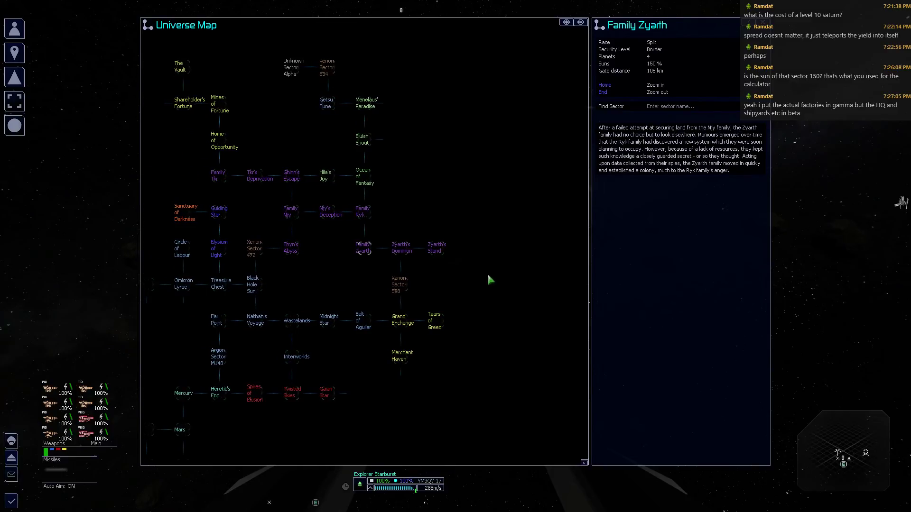
pyautogui.press('Up')
# Browse Bluish Snout, Xenon Sector 534, Ghinn's Escape and Family Njy to Family Tkr.
pyautogui.press('Up')
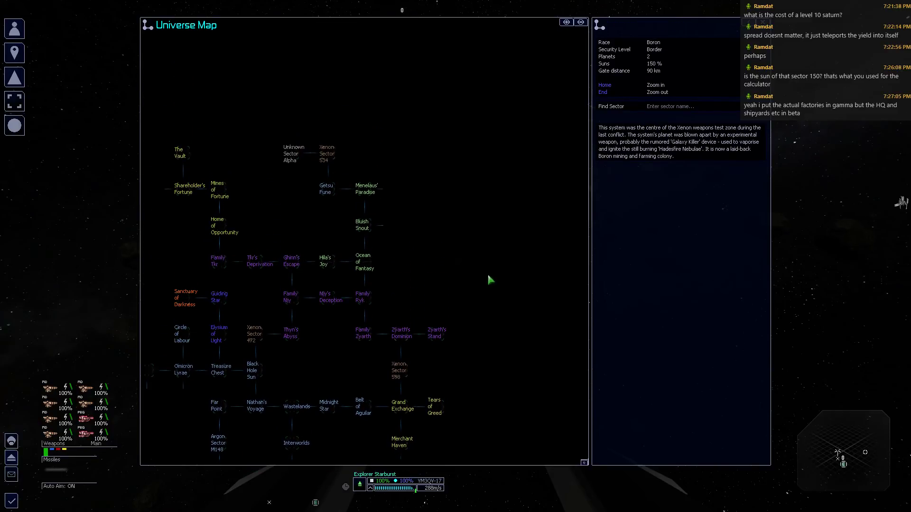
pyautogui.press('Up')
pyautogui.press('Up')
pyautogui.press('Left')
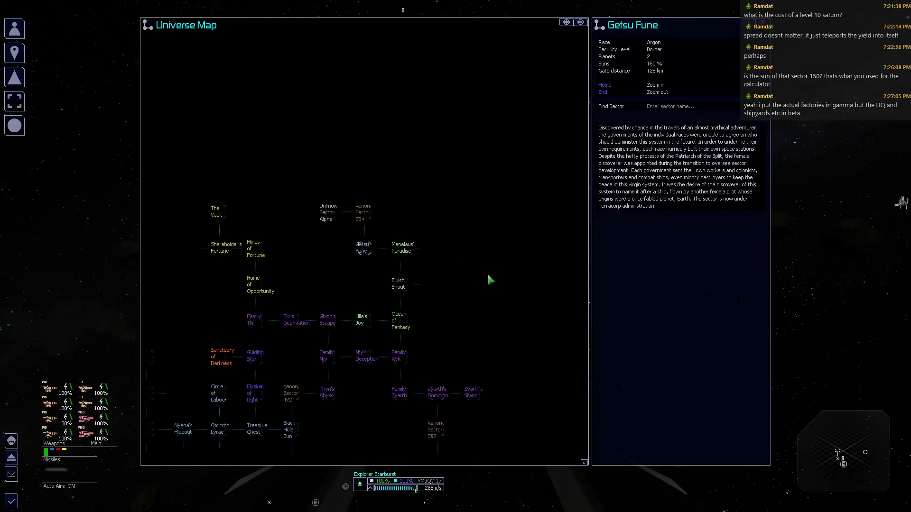
pyautogui.press('Up')
pyautogui.press('Left')
pyautogui.press('Down')
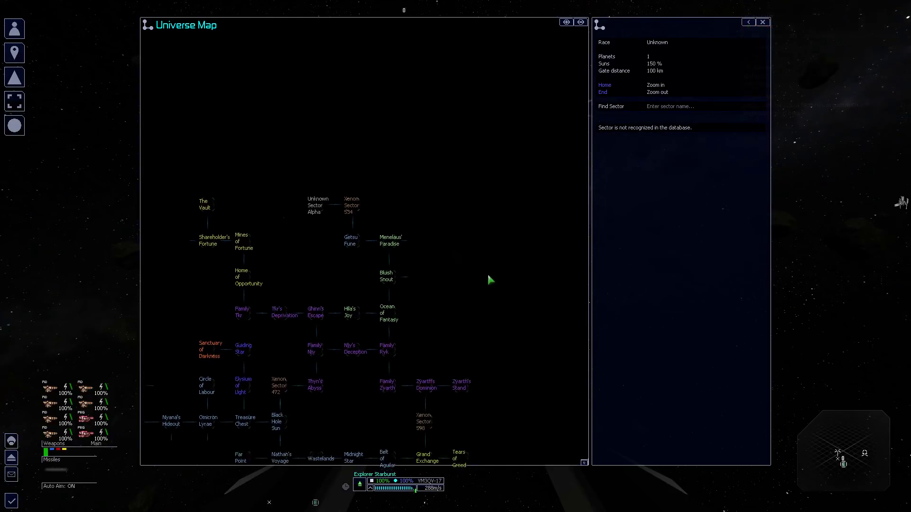
pyautogui.press('Down')
pyautogui.press('Left')
pyautogui.press('Up')
pyautogui.press('Left')
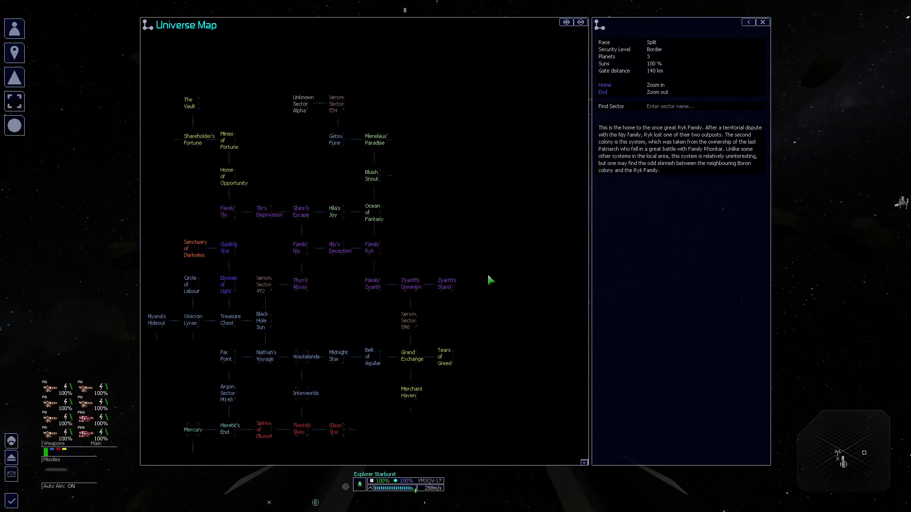
pyautogui.press('Up')
pyautogui.press('Left')
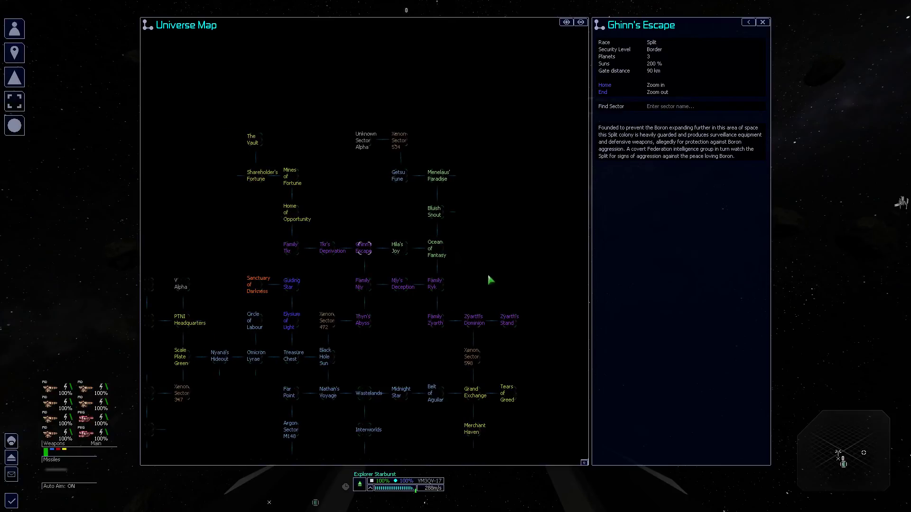
pyautogui.press('Down')
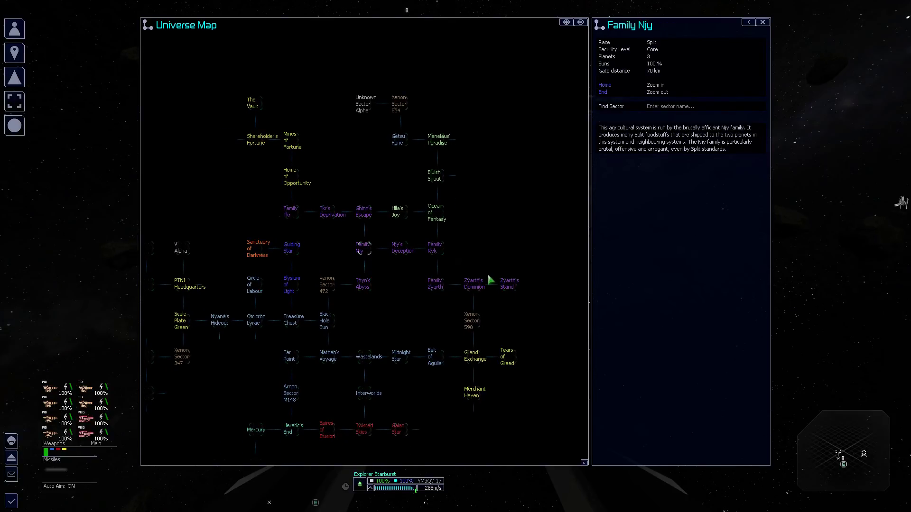
pyautogui.press('Up')
pyautogui.press('Left')
pyautogui.press('Left')
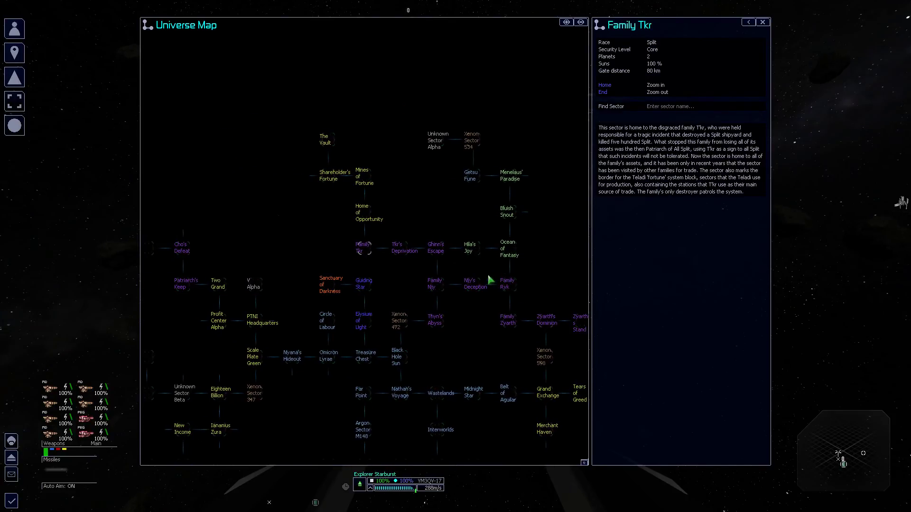
# Browse Guiding Star, Circle of Labour, Elysium of Light and Home of Opportunity to Teladi Gain.
pyautogui.press('Down')
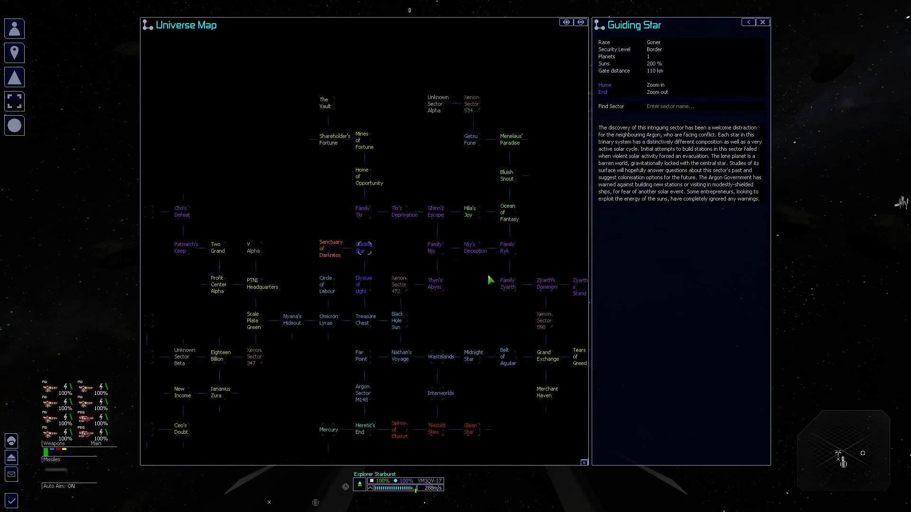
pyautogui.press('Left')
pyautogui.press('Down')
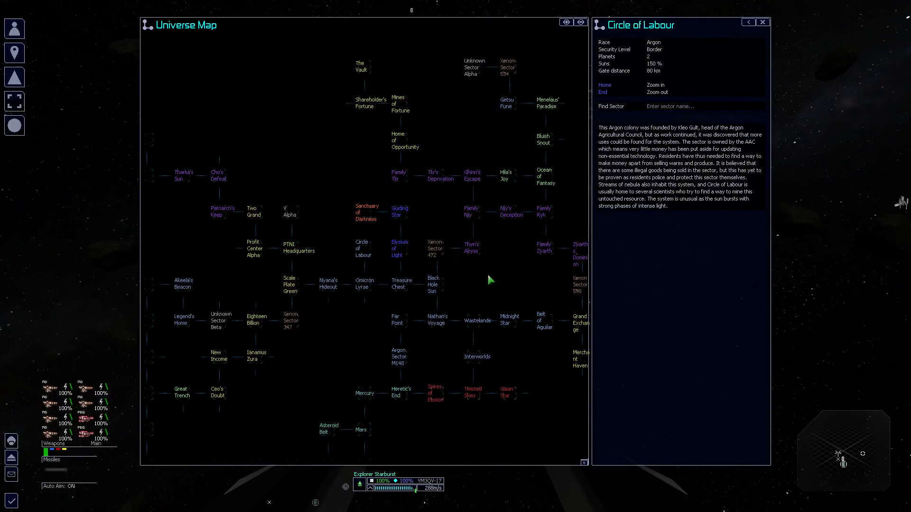
pyautogui.press('Right')
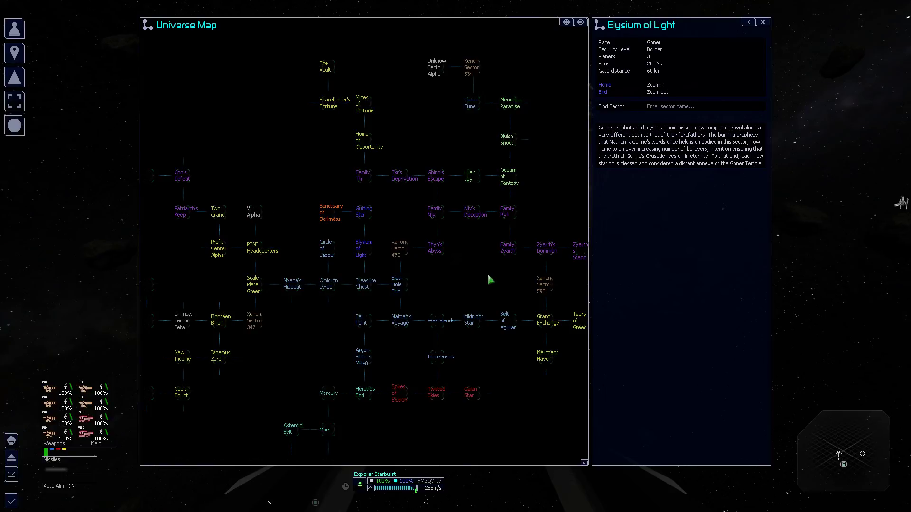
pyautogui.press('Up')
pyautogui.press('Up')
pyautogui.press('Up')
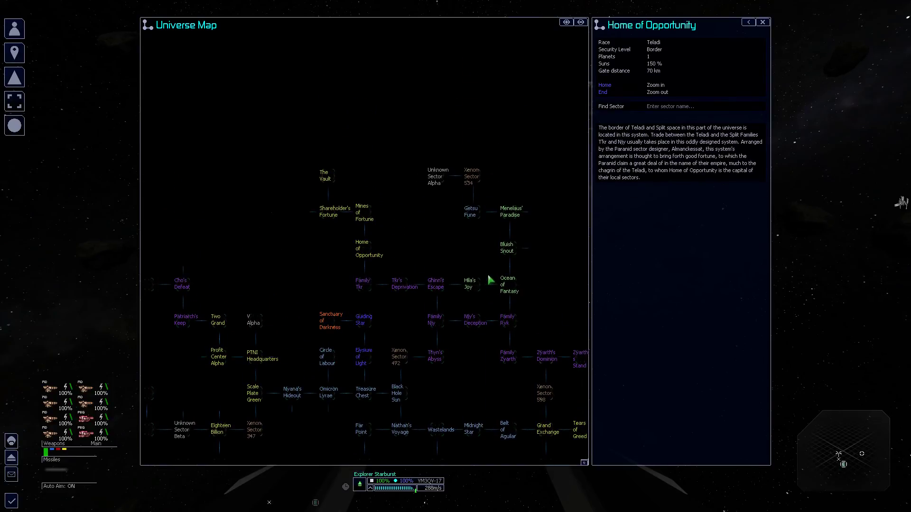
pyautogui.press('Up')
pyautogui.press('Left')
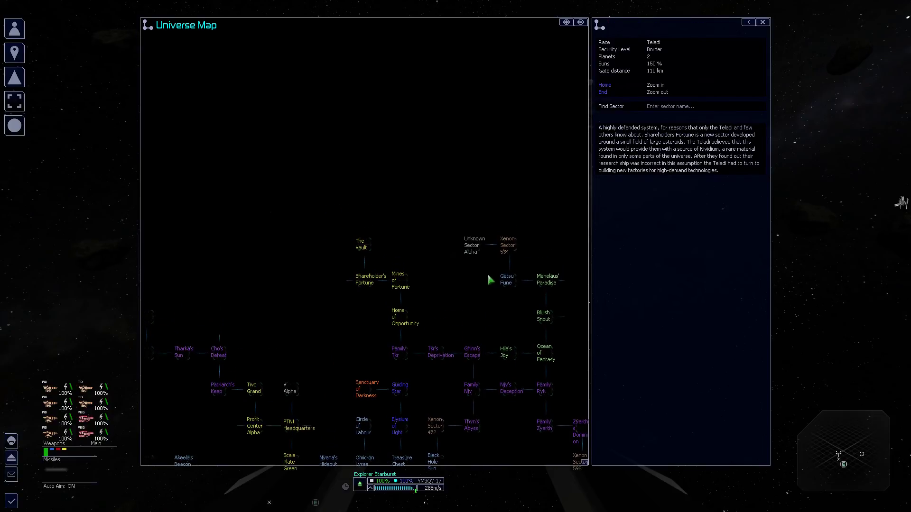
pyautogui.press('Left')
pyautogui.press('Left')
pyautogui.press('Left')
pyautogui.press('Up')
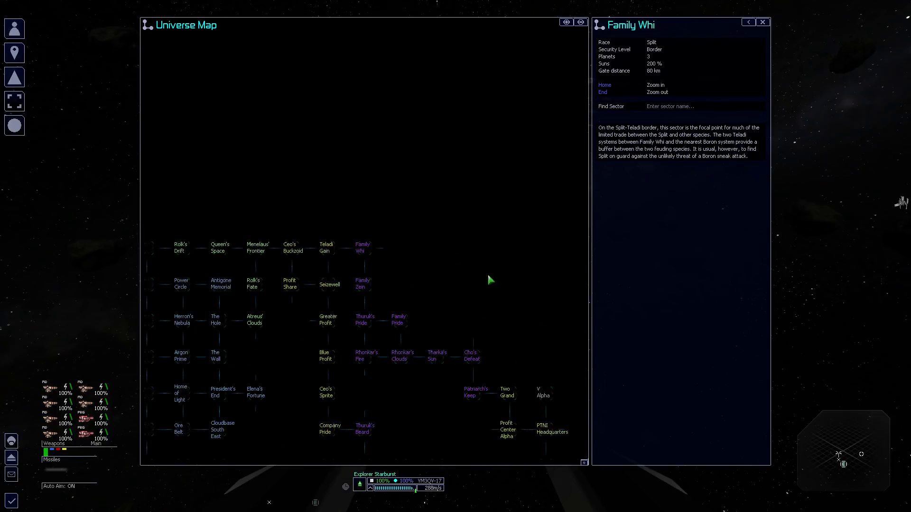
pyautogui.press('Left')
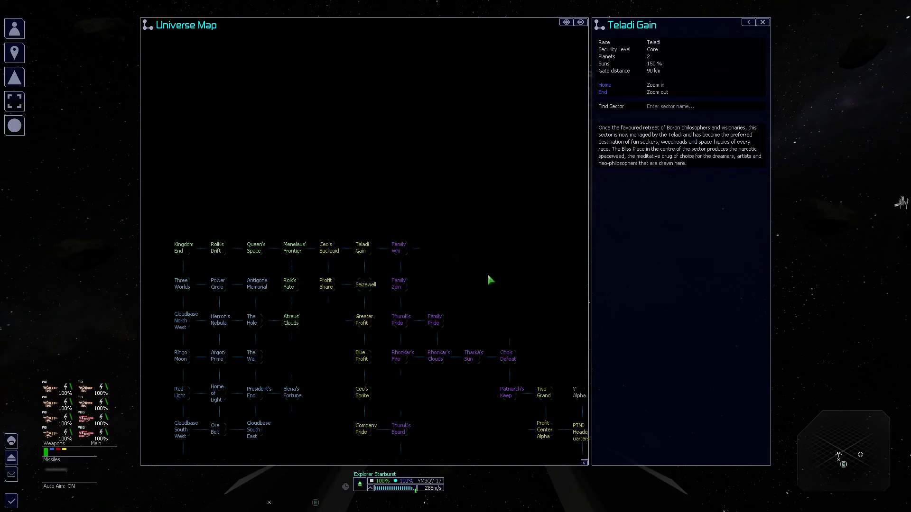
# Search the universe map and inspect Unknown Sector Beta's gate list.
pyautogui.press('Escape')
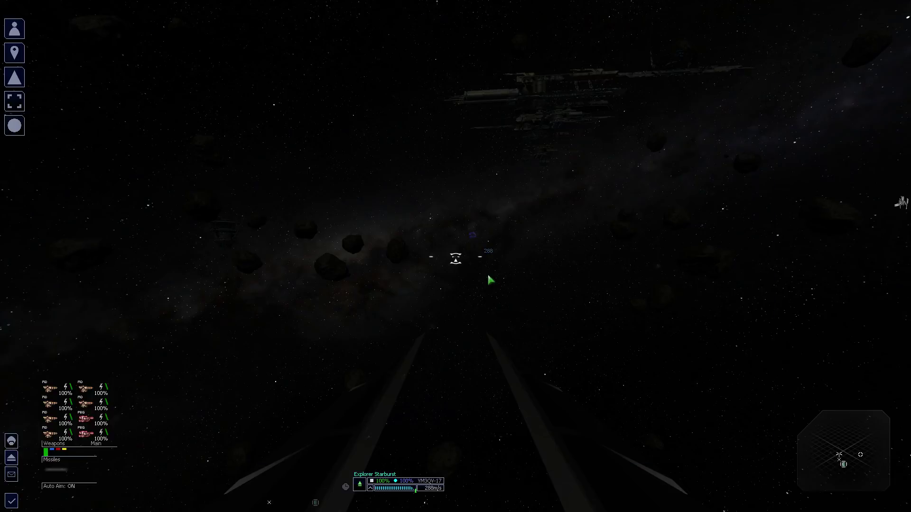
pyautogui.press(',')
pyautogui.write('unkn')
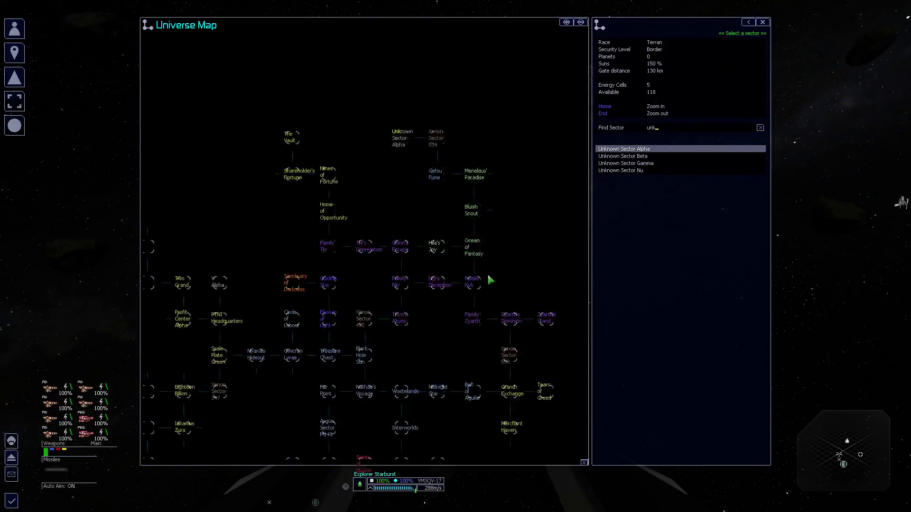
pyautogui.press('Down')
pyautogui.press('Return')
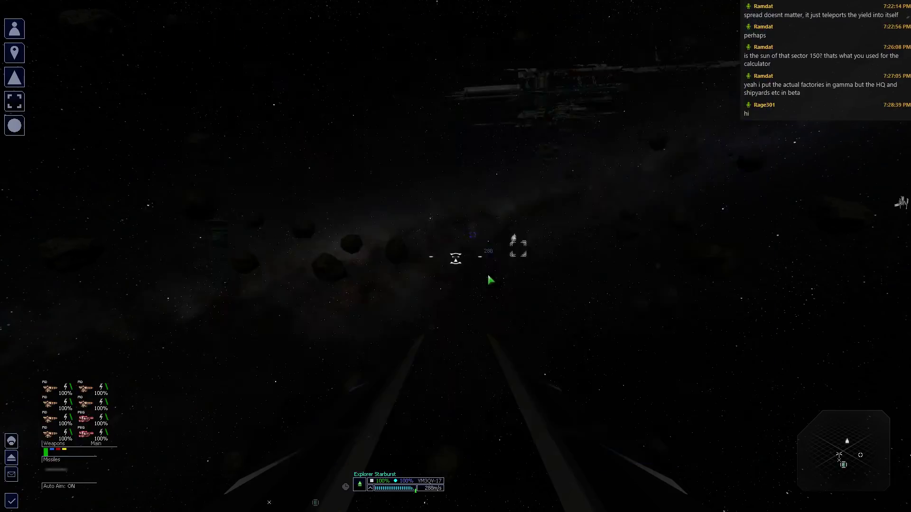
pyautogui.press('Down')
pyautogui.press('Down')
pyautogui.press('Down')
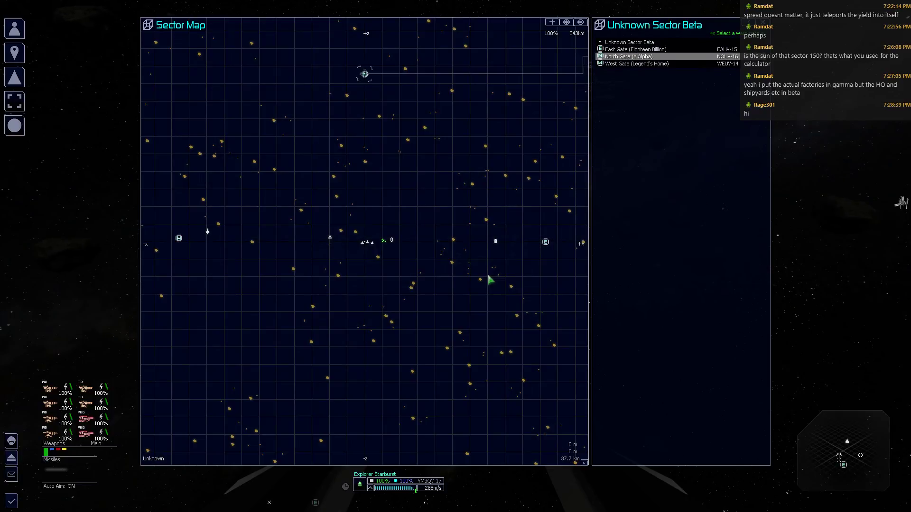
pyautogui.press('Up')
pyautogui.press('End')
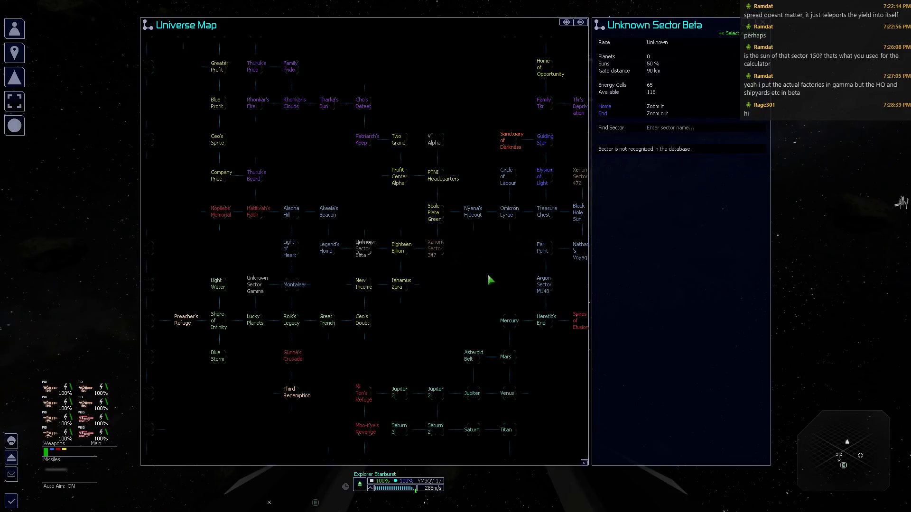
pyautogui.write('un')
# Select Montalaar, open its sector map, and jump to one of its gates.
pyautogui.press('Down')
pyautogui.press('Down')
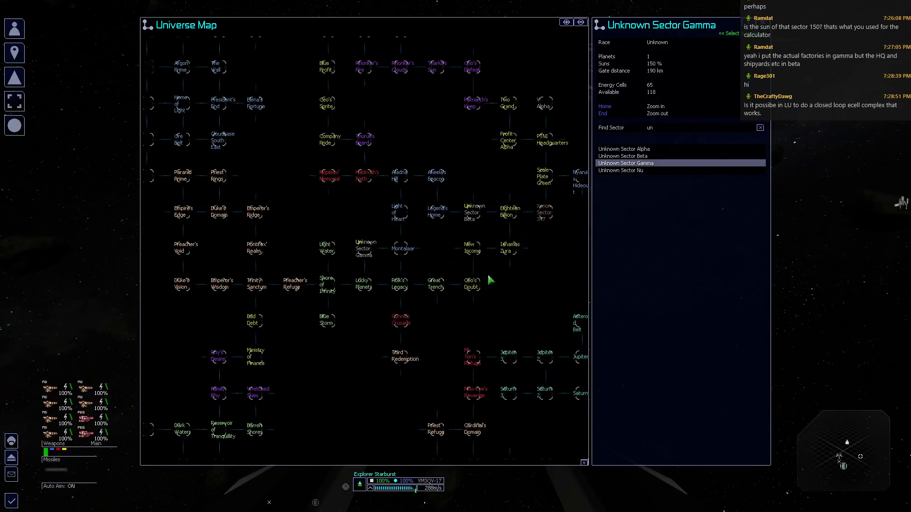
pyautogui.press('Escape')
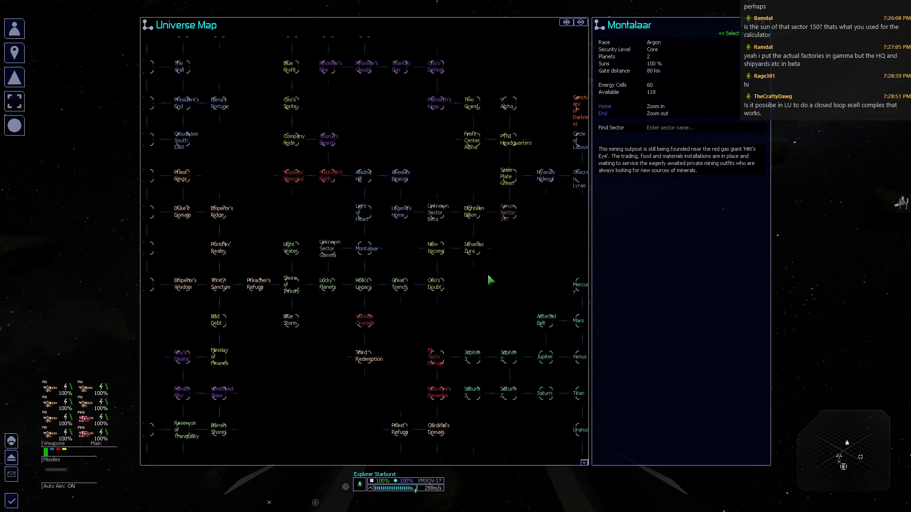
pyautogui.press('Home')
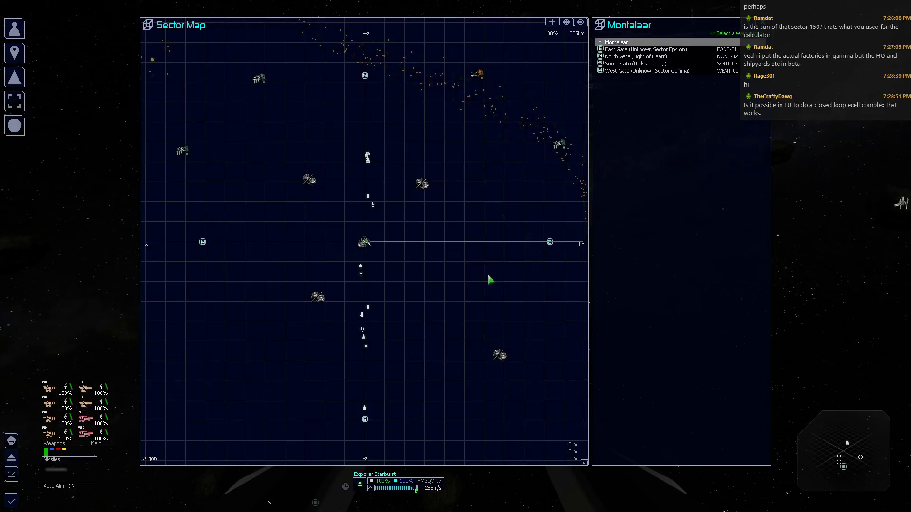
pyautogui.press('Down')
pyautogui.press('Return')
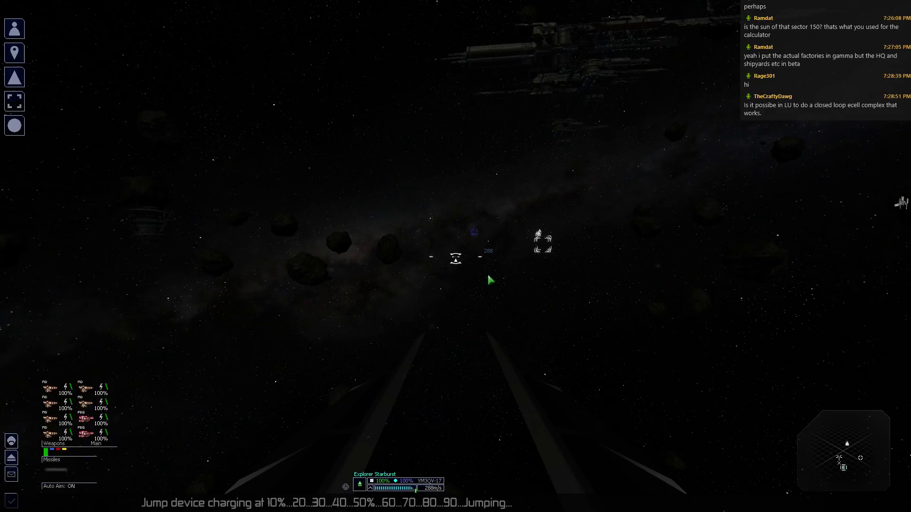
# Check Montalaar's sector map and owned property, then SETA through the East Gate.
pyautogui.press('j')
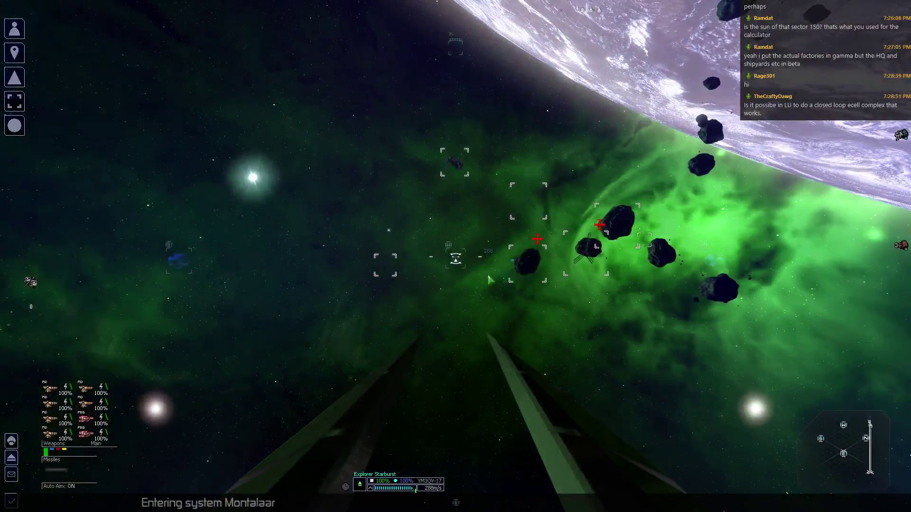
pyautogui.press(',')
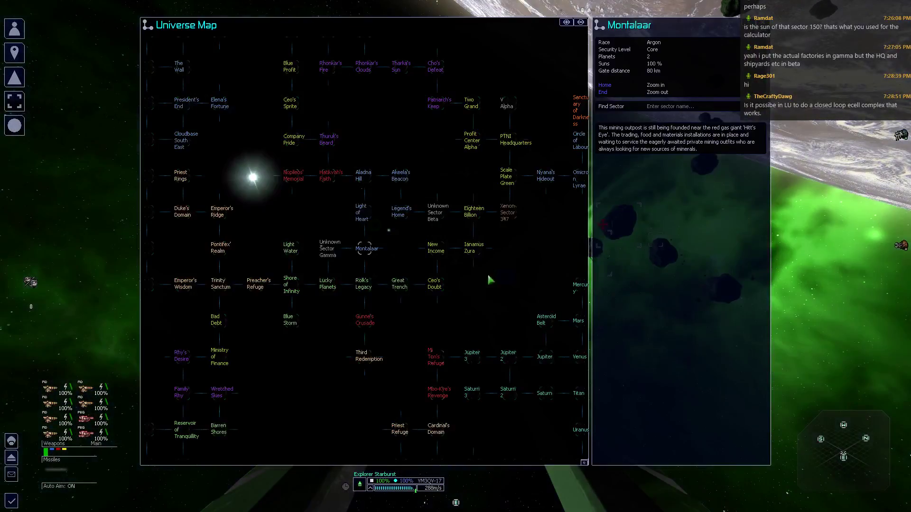
pyautogui.press('Home')
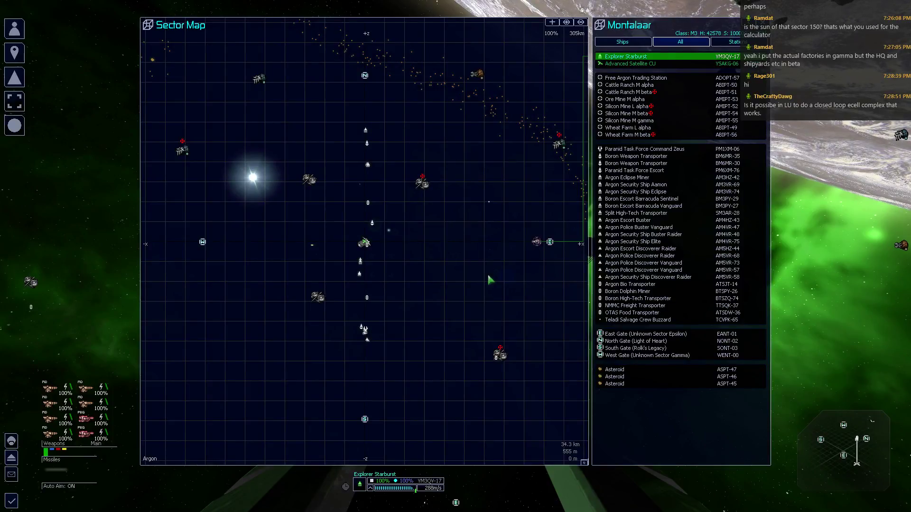
pyautogui.press('Escape')
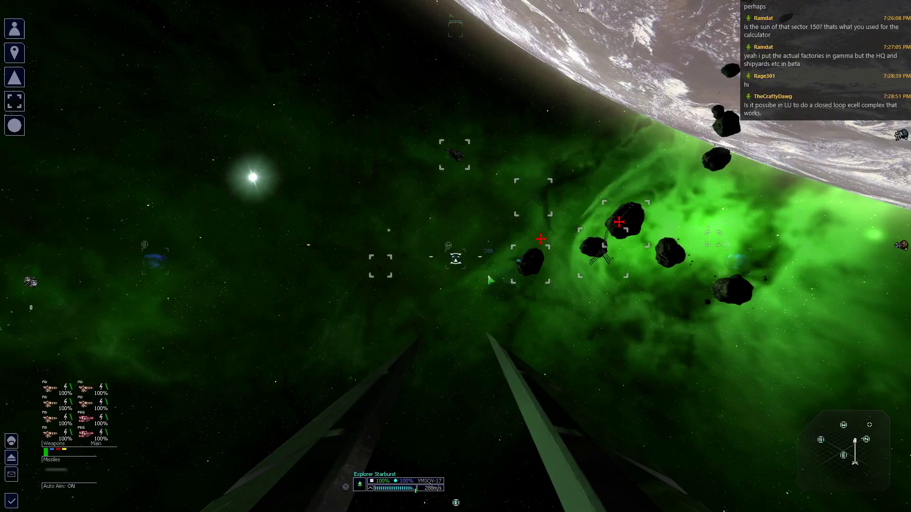
pyautogui.press('r')
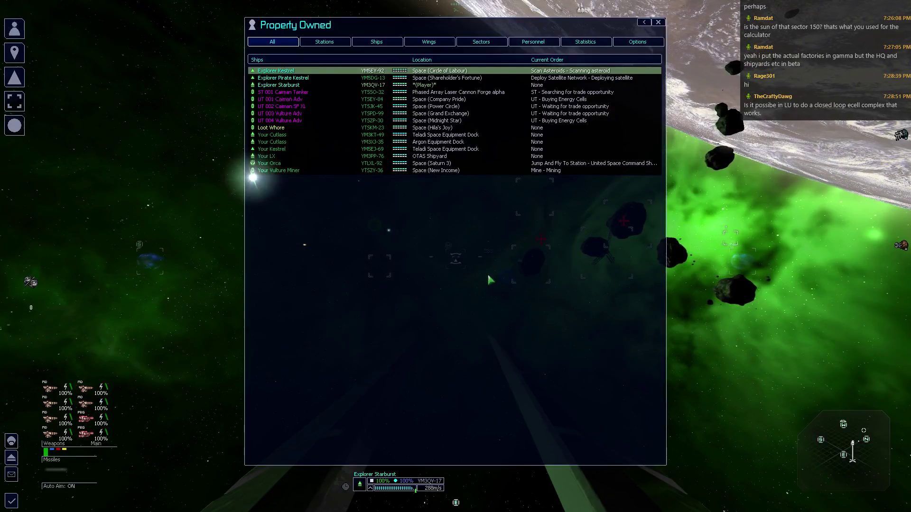
pyautogui.press('Escape')
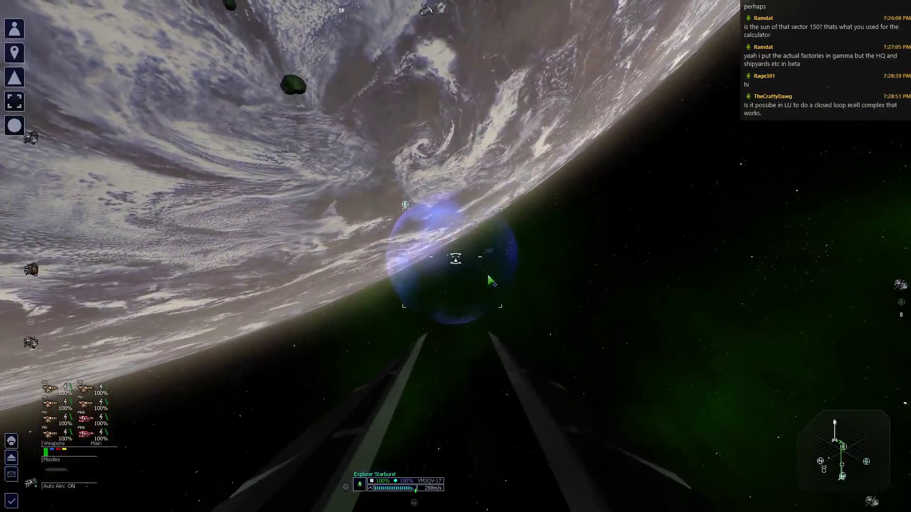
pyautogui.press('j')
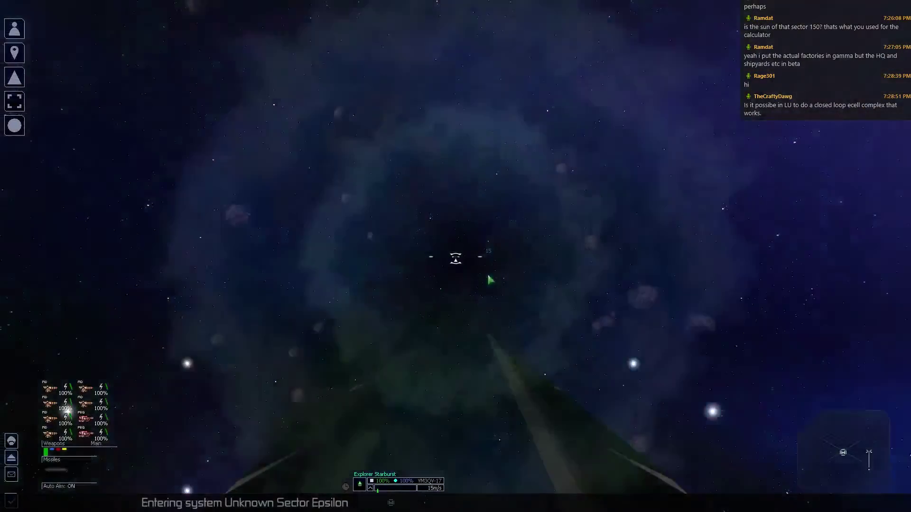
pyautogui.press('.')
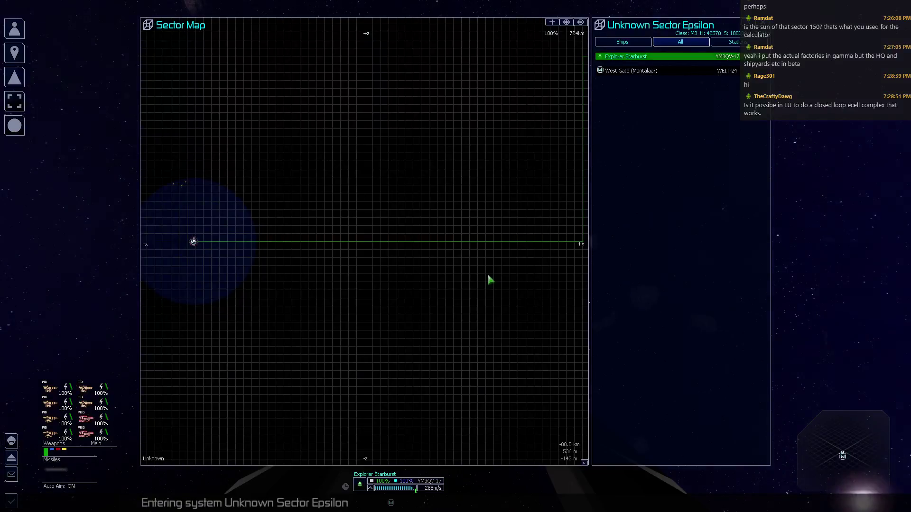
pyautogui.press('Escape')
pyautogui.press(',')
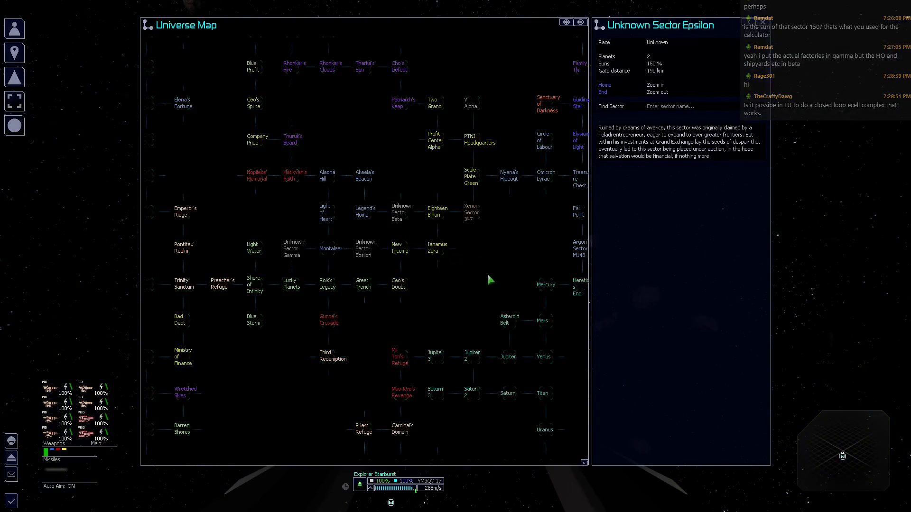
pyautogui.press('Escape')
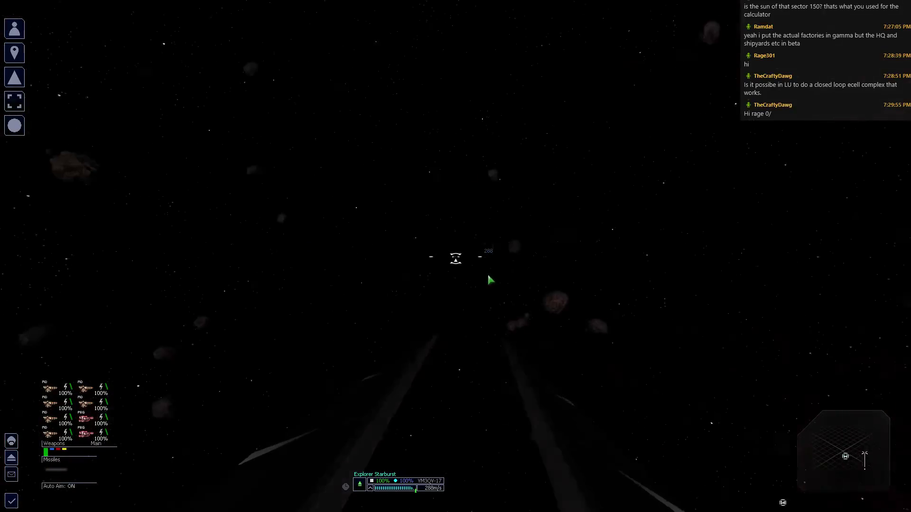
pyautogui.press('.')
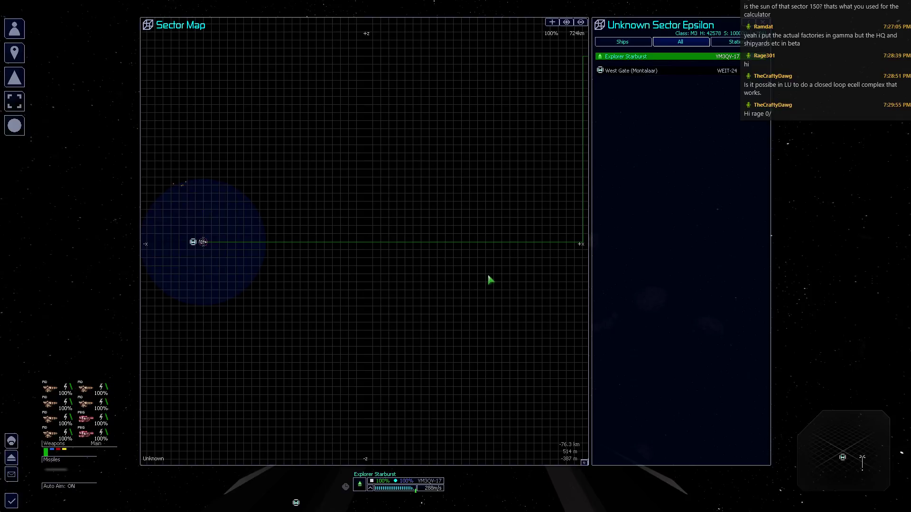
pyautogui.press('Escape')
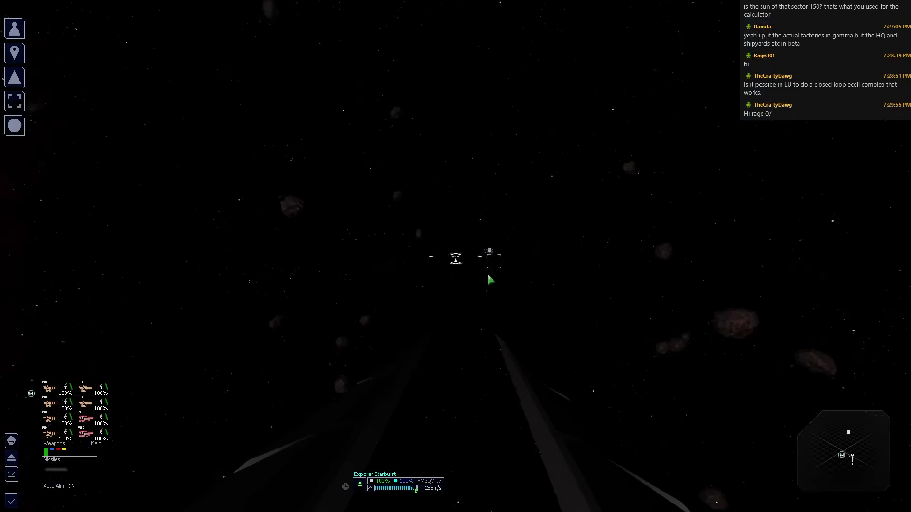
pyautogui.press(',')
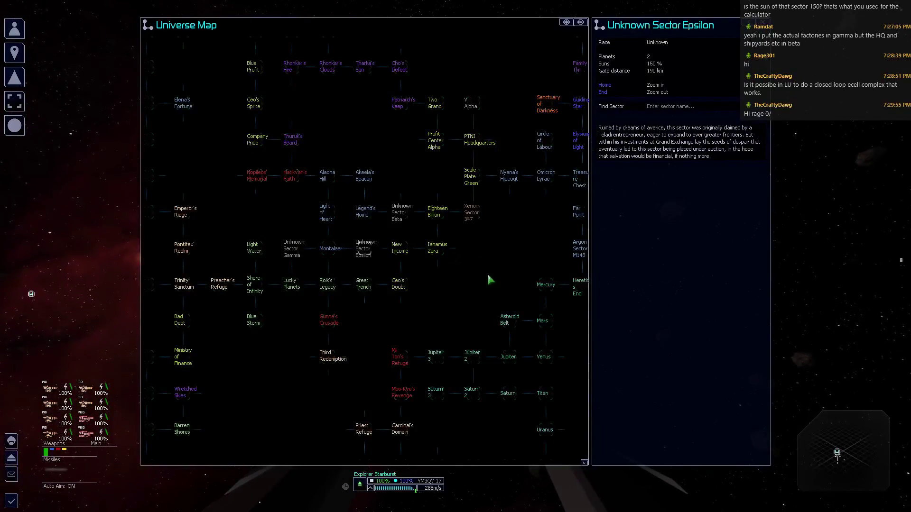
pyautogui.press('Escape')
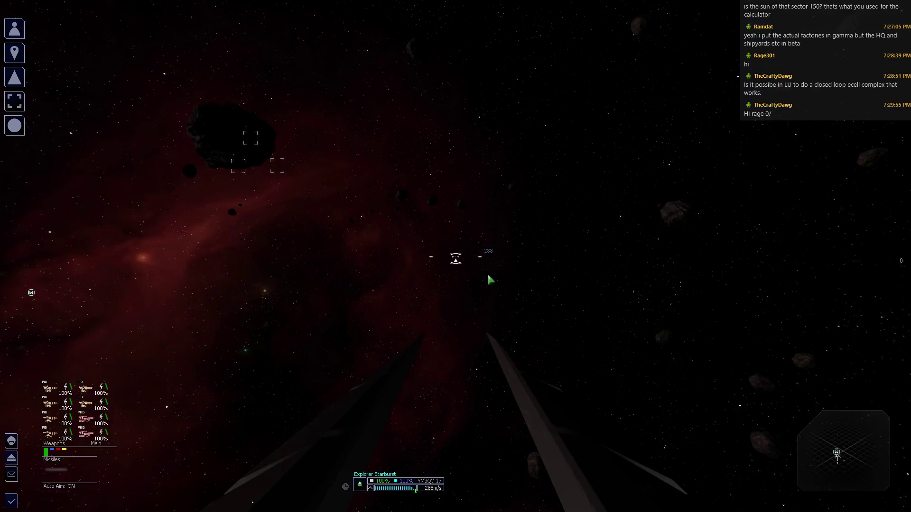
pyautogui.press(',')
pyautogui.write('gre')
# Search 'grea' and open Great Trench's sector map listing pirates and Boron stations.
pyautogui.press('Return')
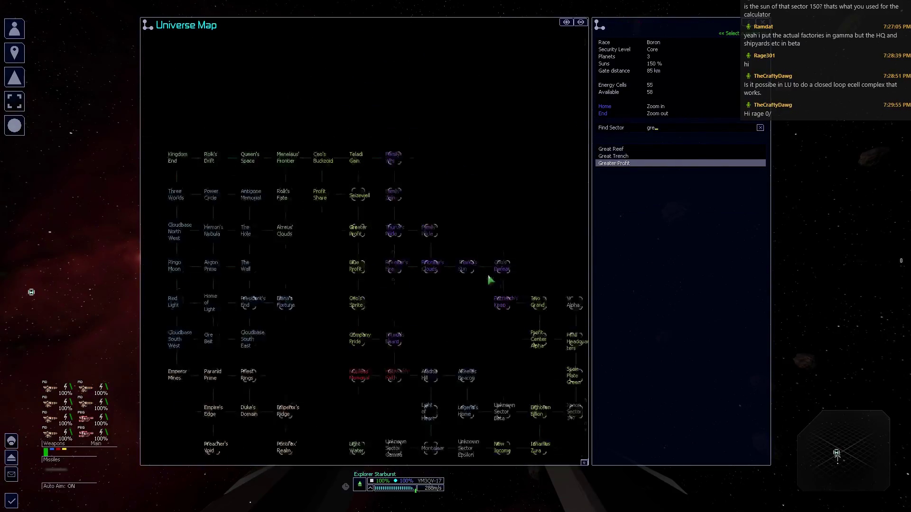
pyautogui.press('Return')
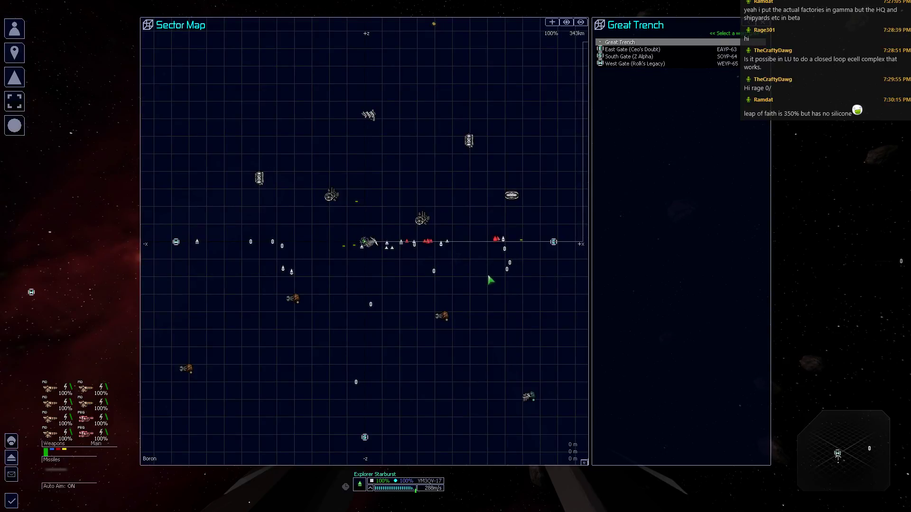
pyautogui.press(',')
pyautogui.press('Escape')
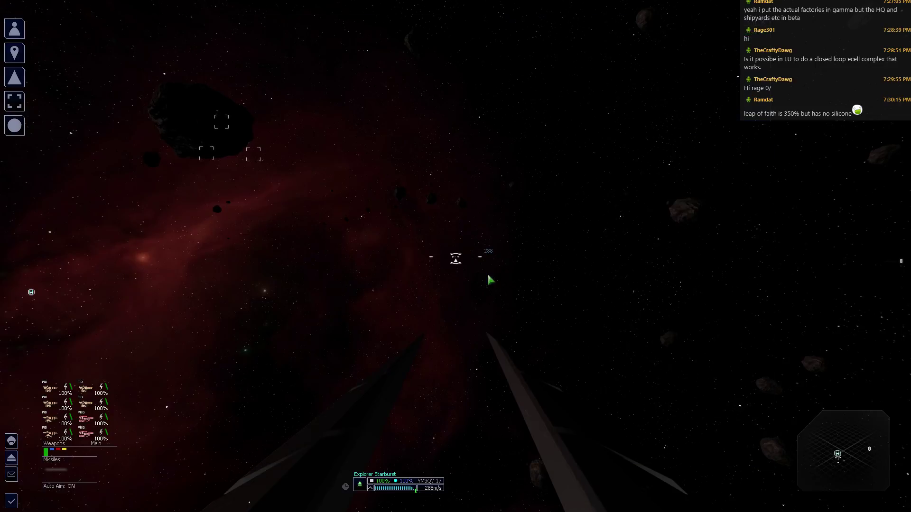
pyautogui.press(',')
pyautogui.write('grea')
pyautogui.press('Down')
pyautogui.press('Return')
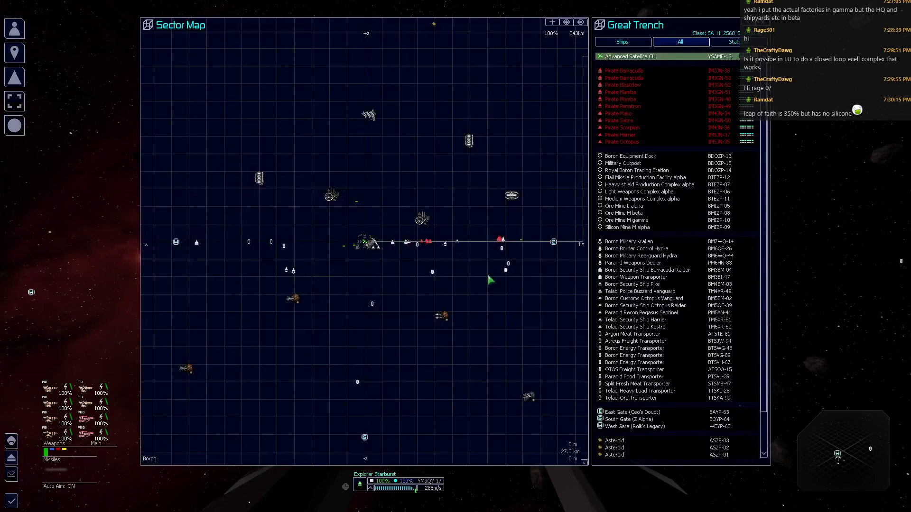